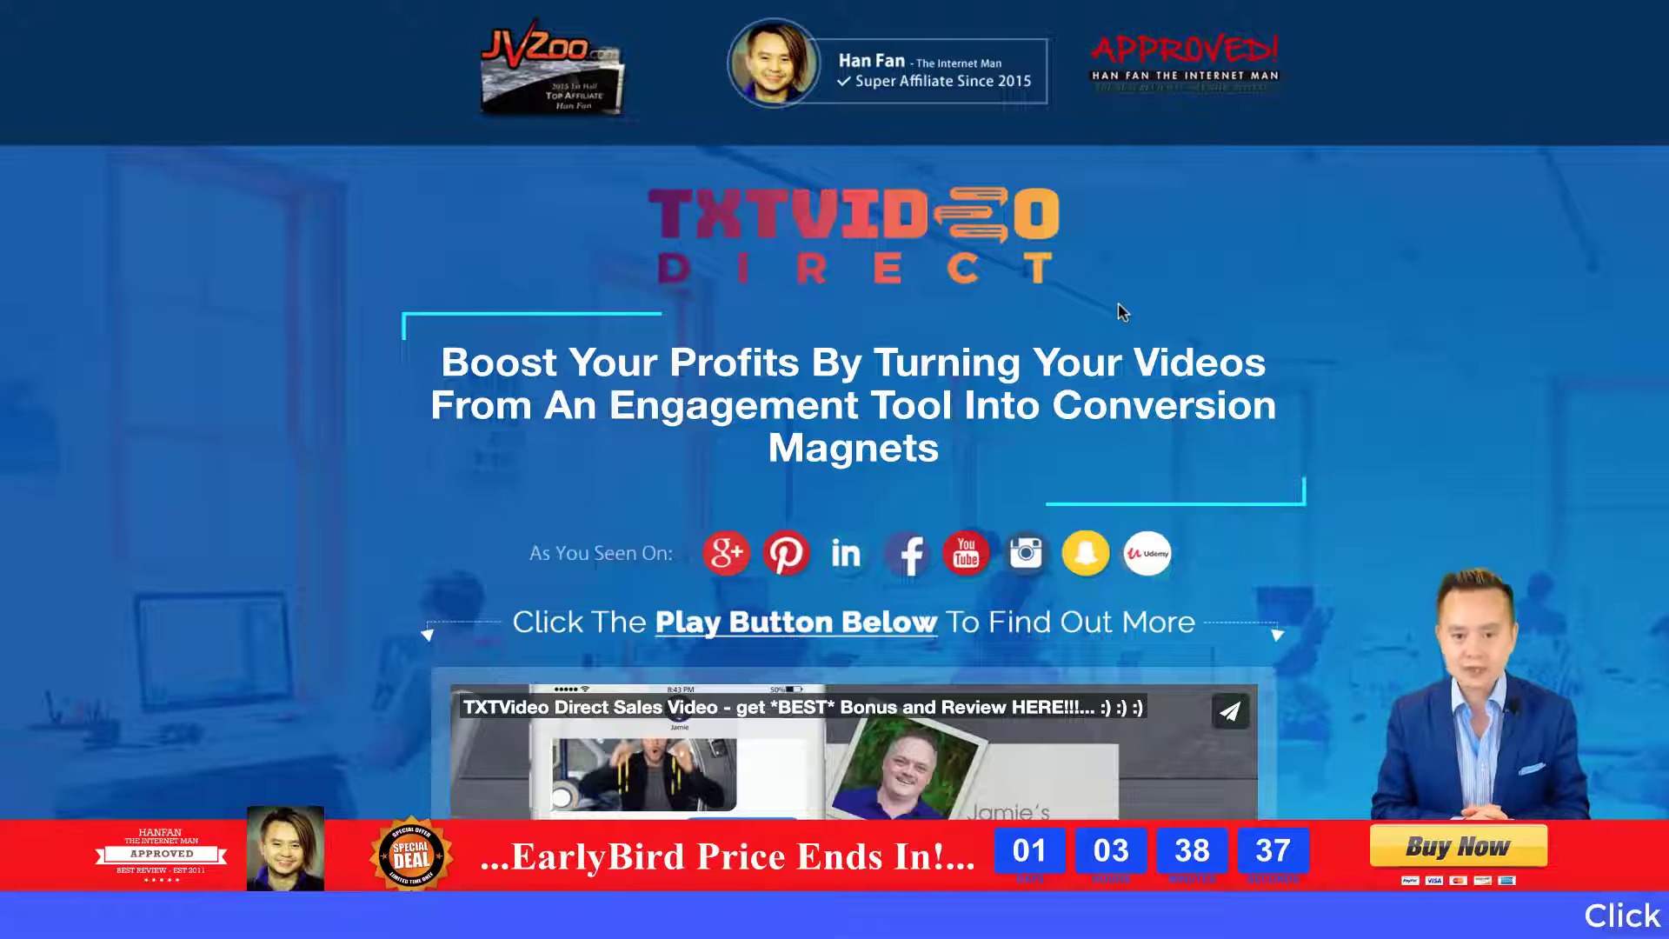
- Look through the TXTVideo Direct sales page, from the headline video past the feature list to the CTA Library examples
{"action": "scroll", "coordinate": [1119, 348], "scroll_direction": "down", "scroll_amount": 15}
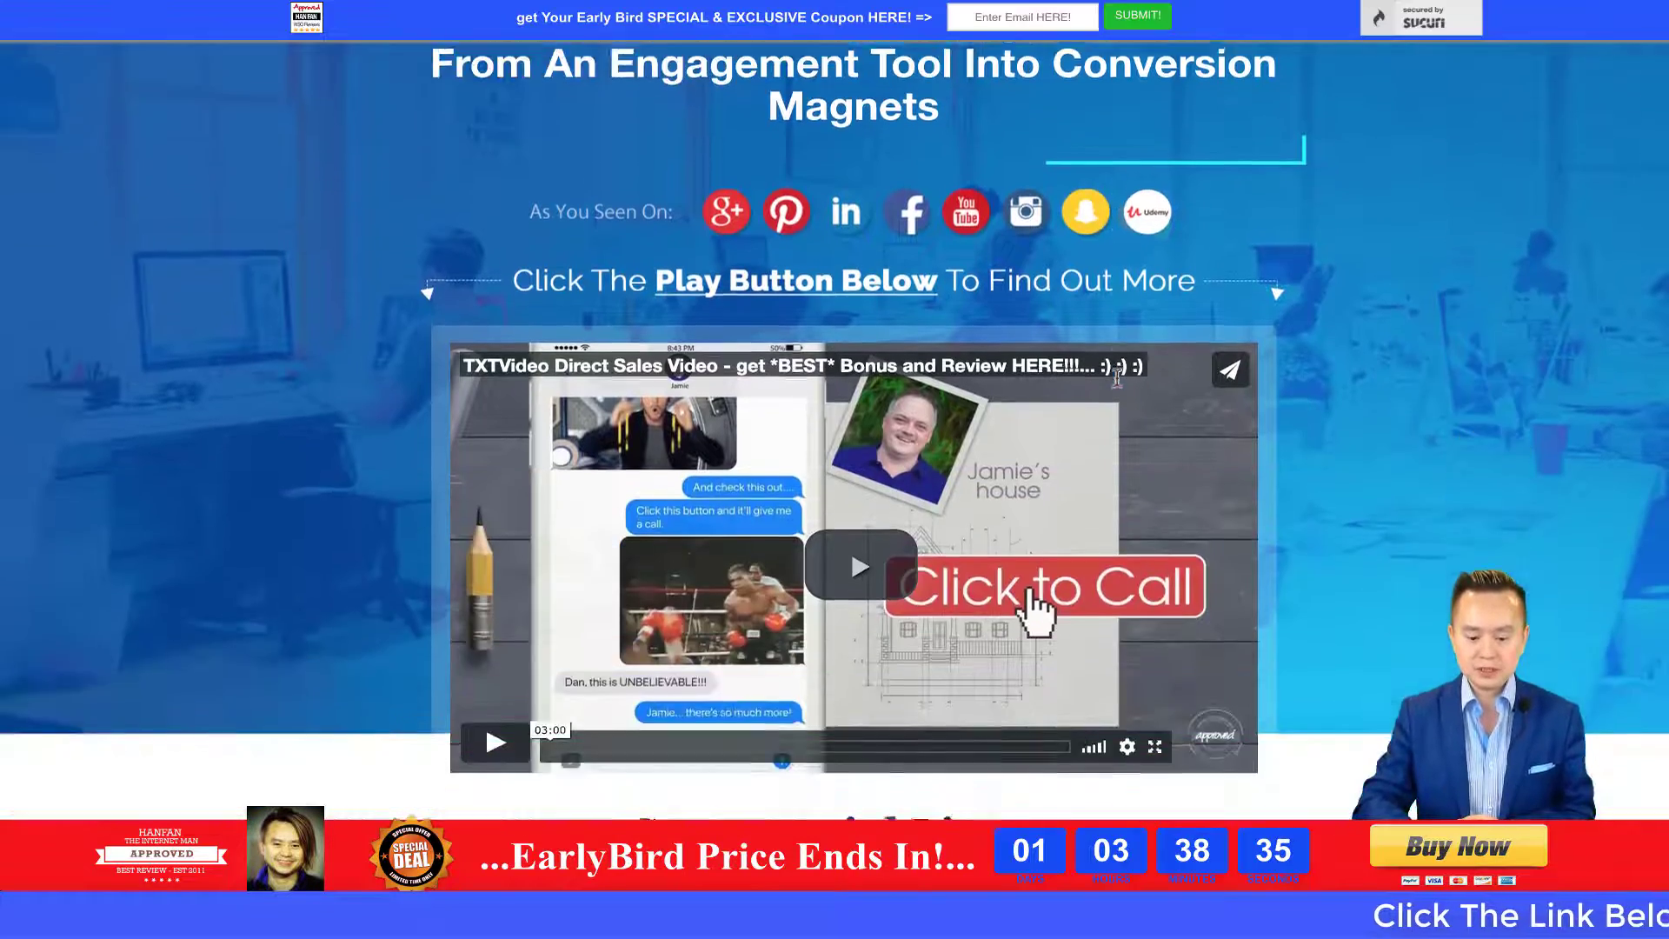
{"action": "scroll", "coordinate": [1119, 383], "scroll_direction": "down", "scroll_amount": 20}
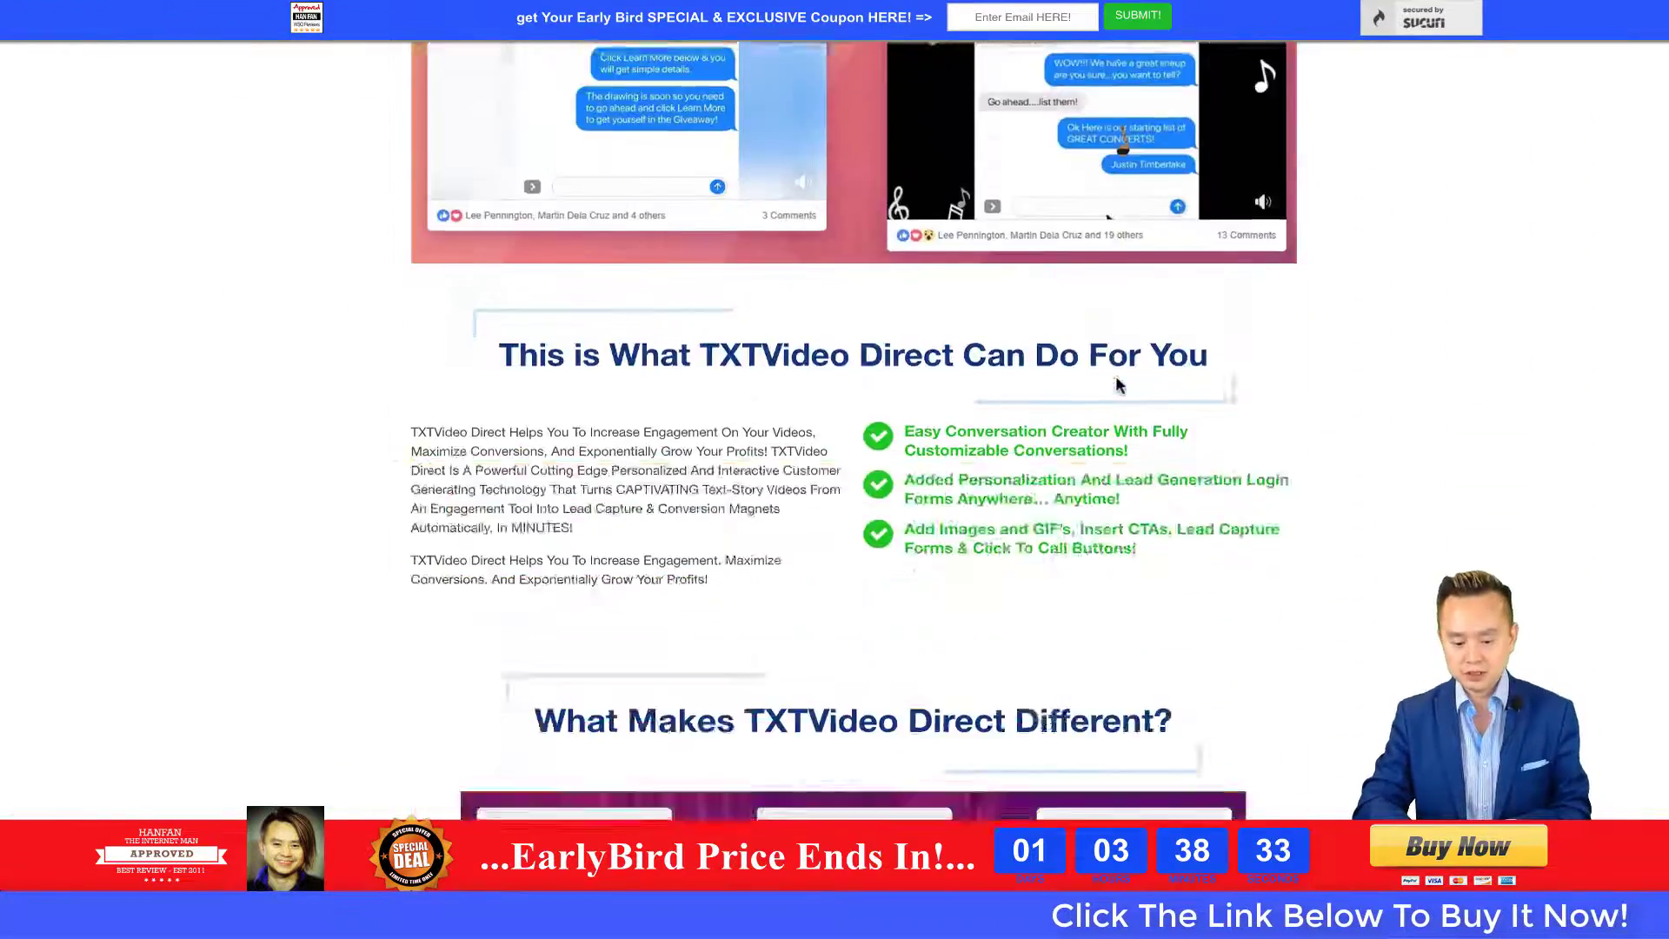
{"action": "scroll", "coordinate": [1119, 385], "scroll_direction": "down", "scroll_amount": 20}
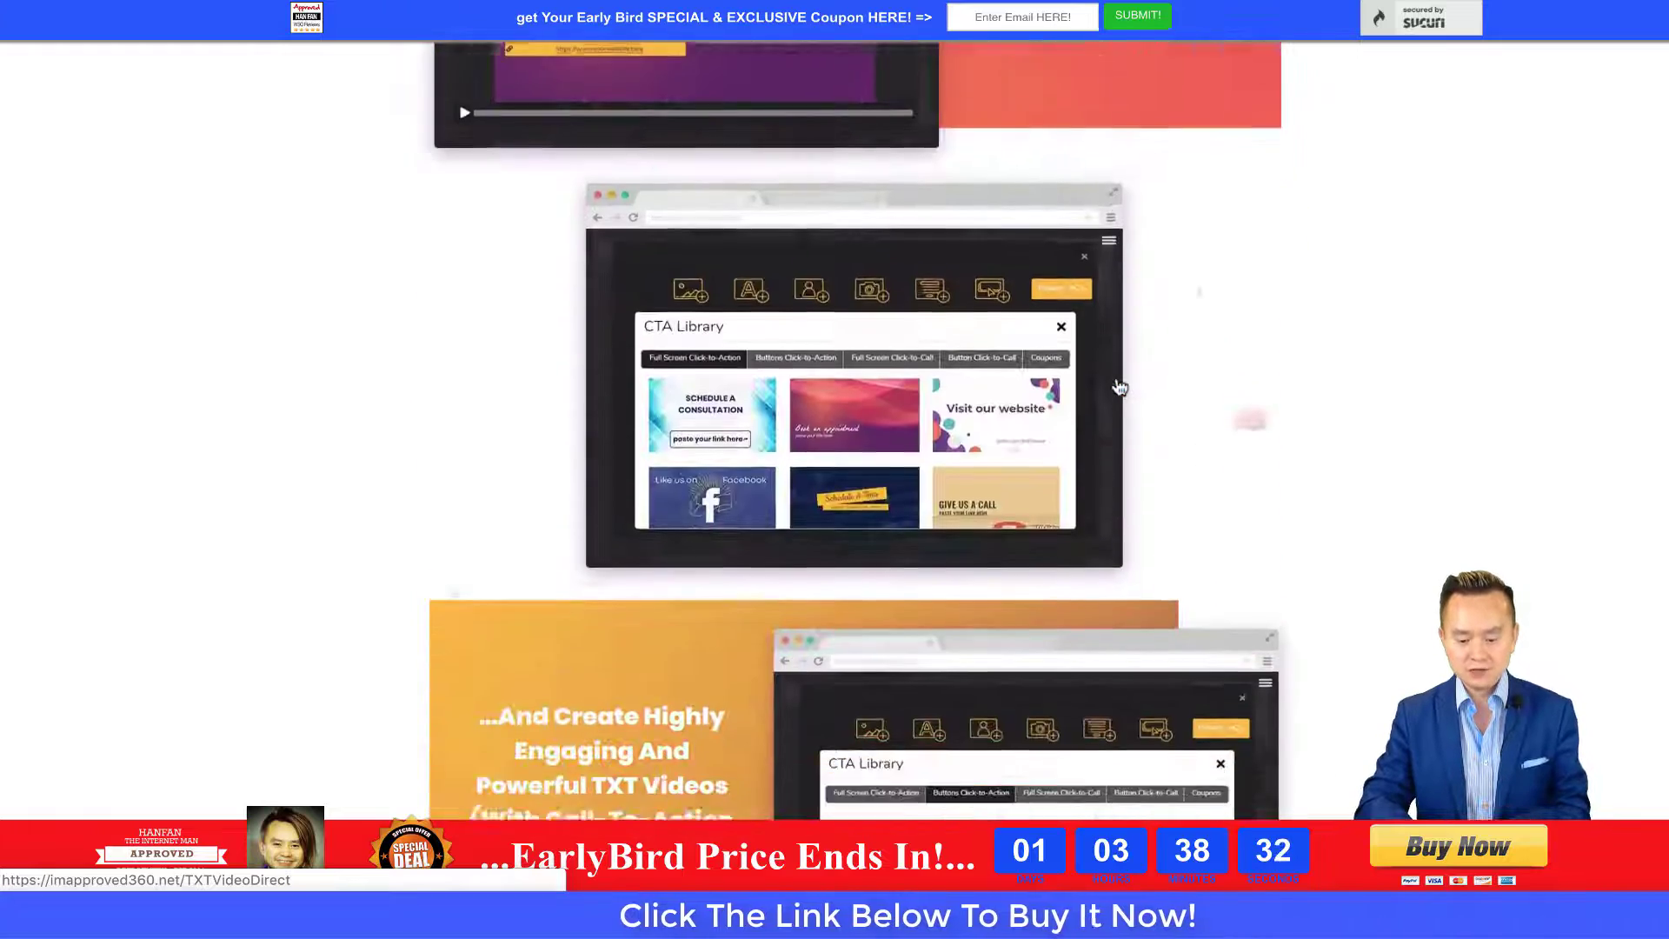
{"action": "scroll", "coordinate": [1120, 385], "scroll_direction": "down", "scroll_amount": 6}
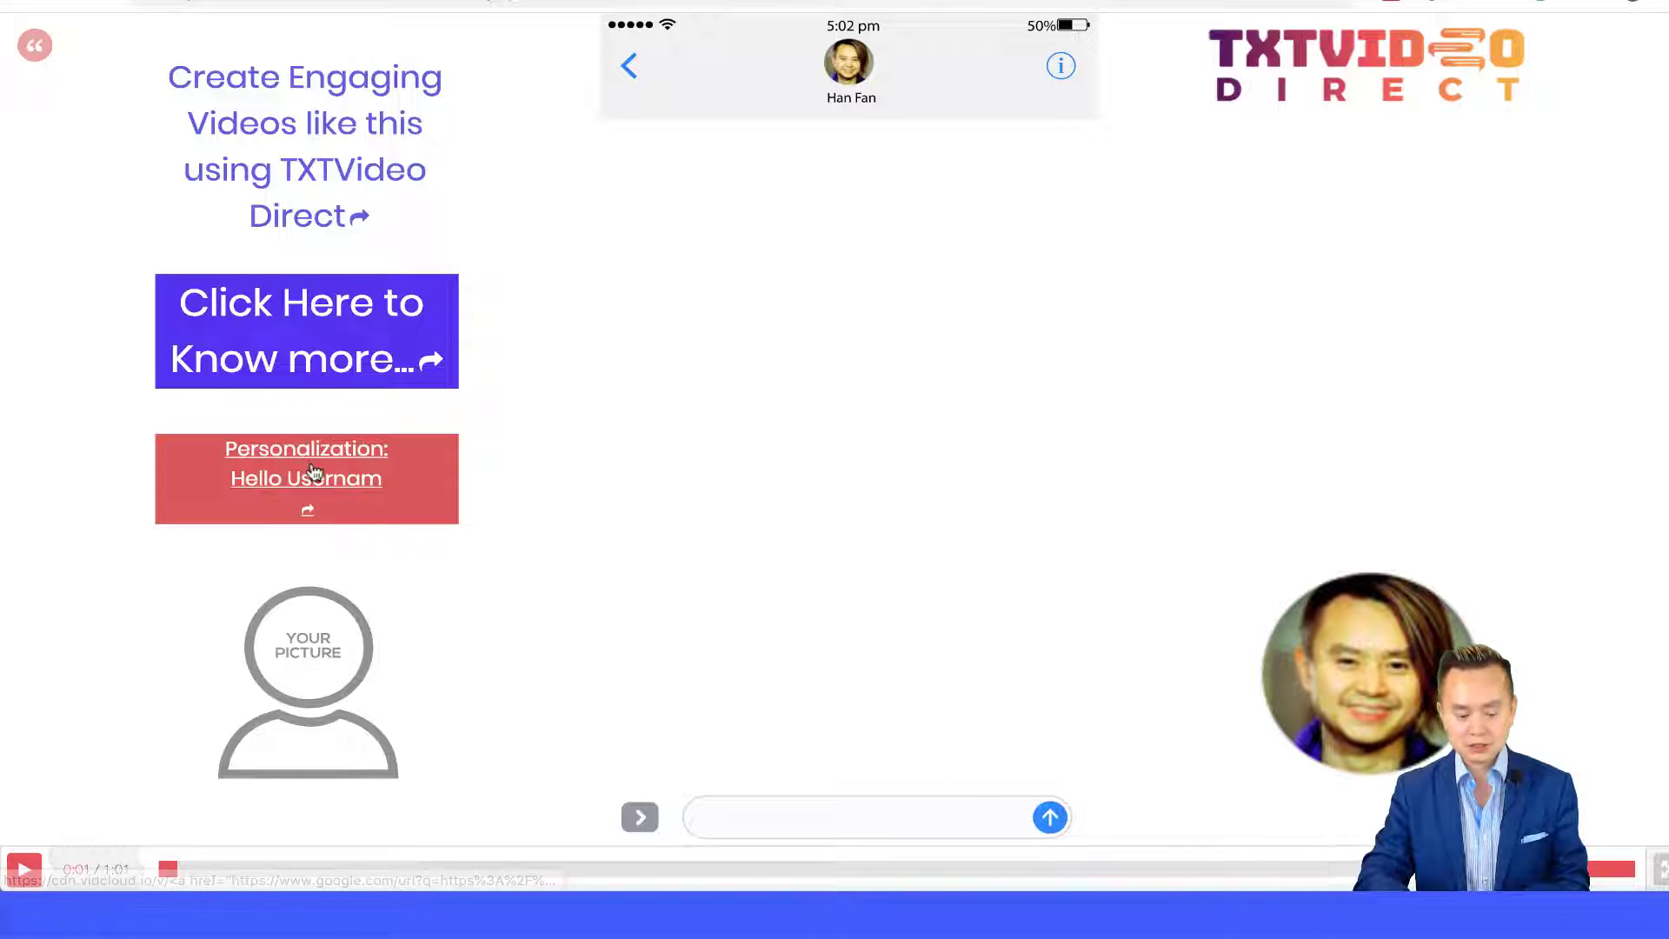
- Play the sample TXTVideo Direct chat video, pausing and resuming it at about 0:43
{"action": "left_click", "coordinate": [17, 872]}
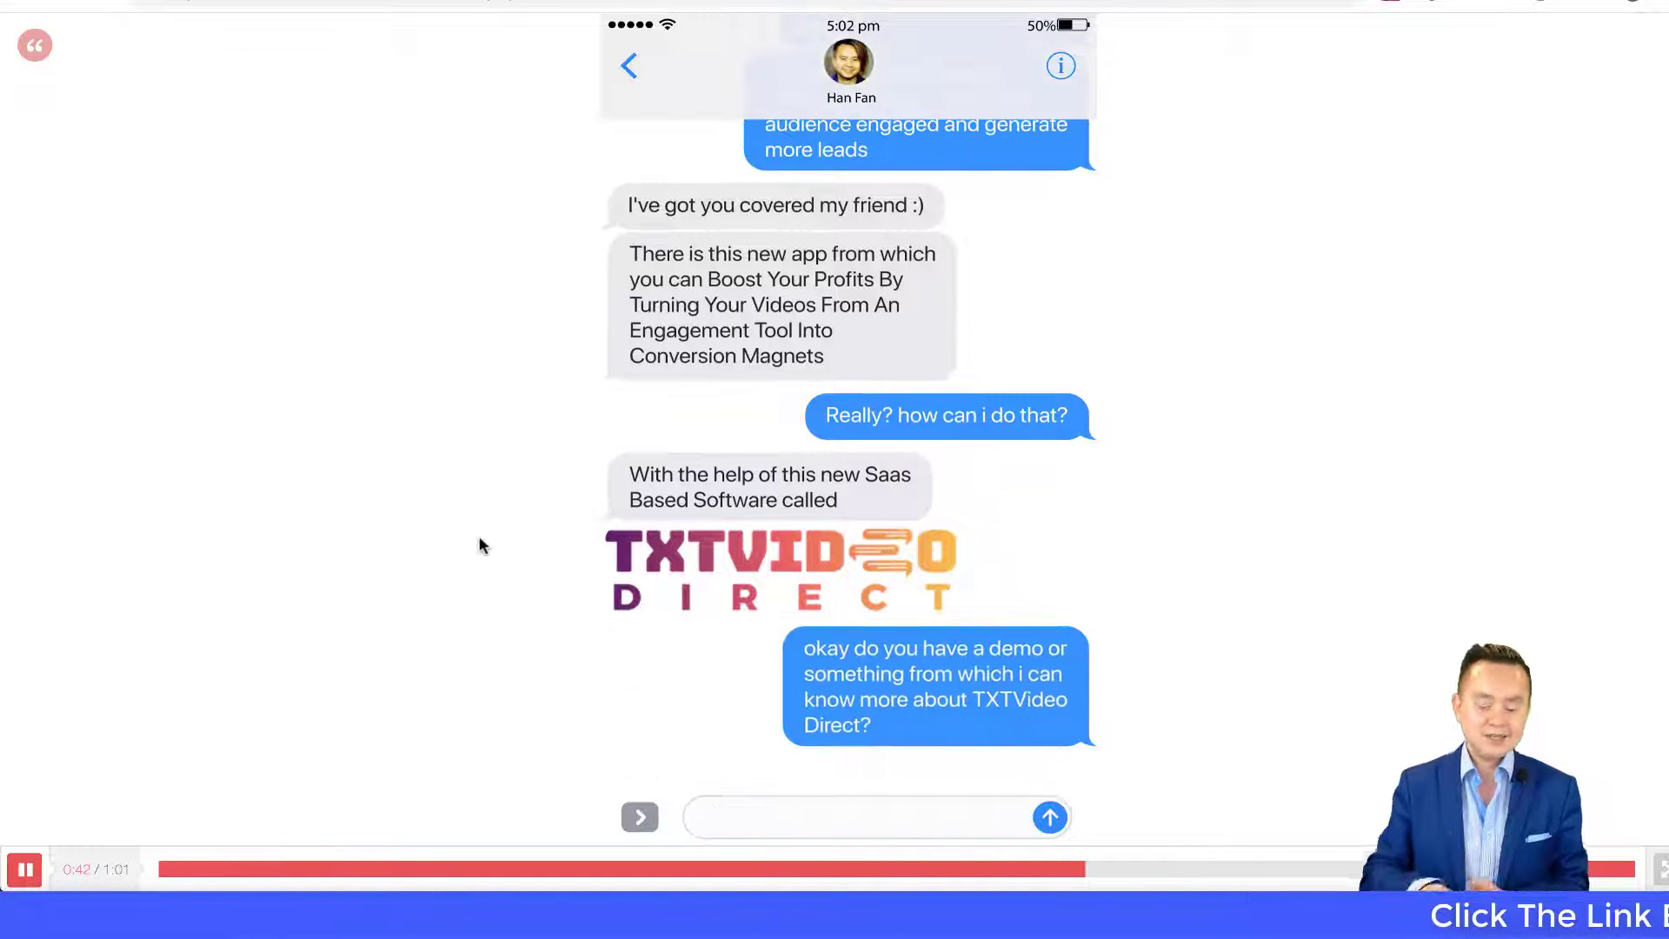
{"action": "left_click", "coordinate": [25, 870]}
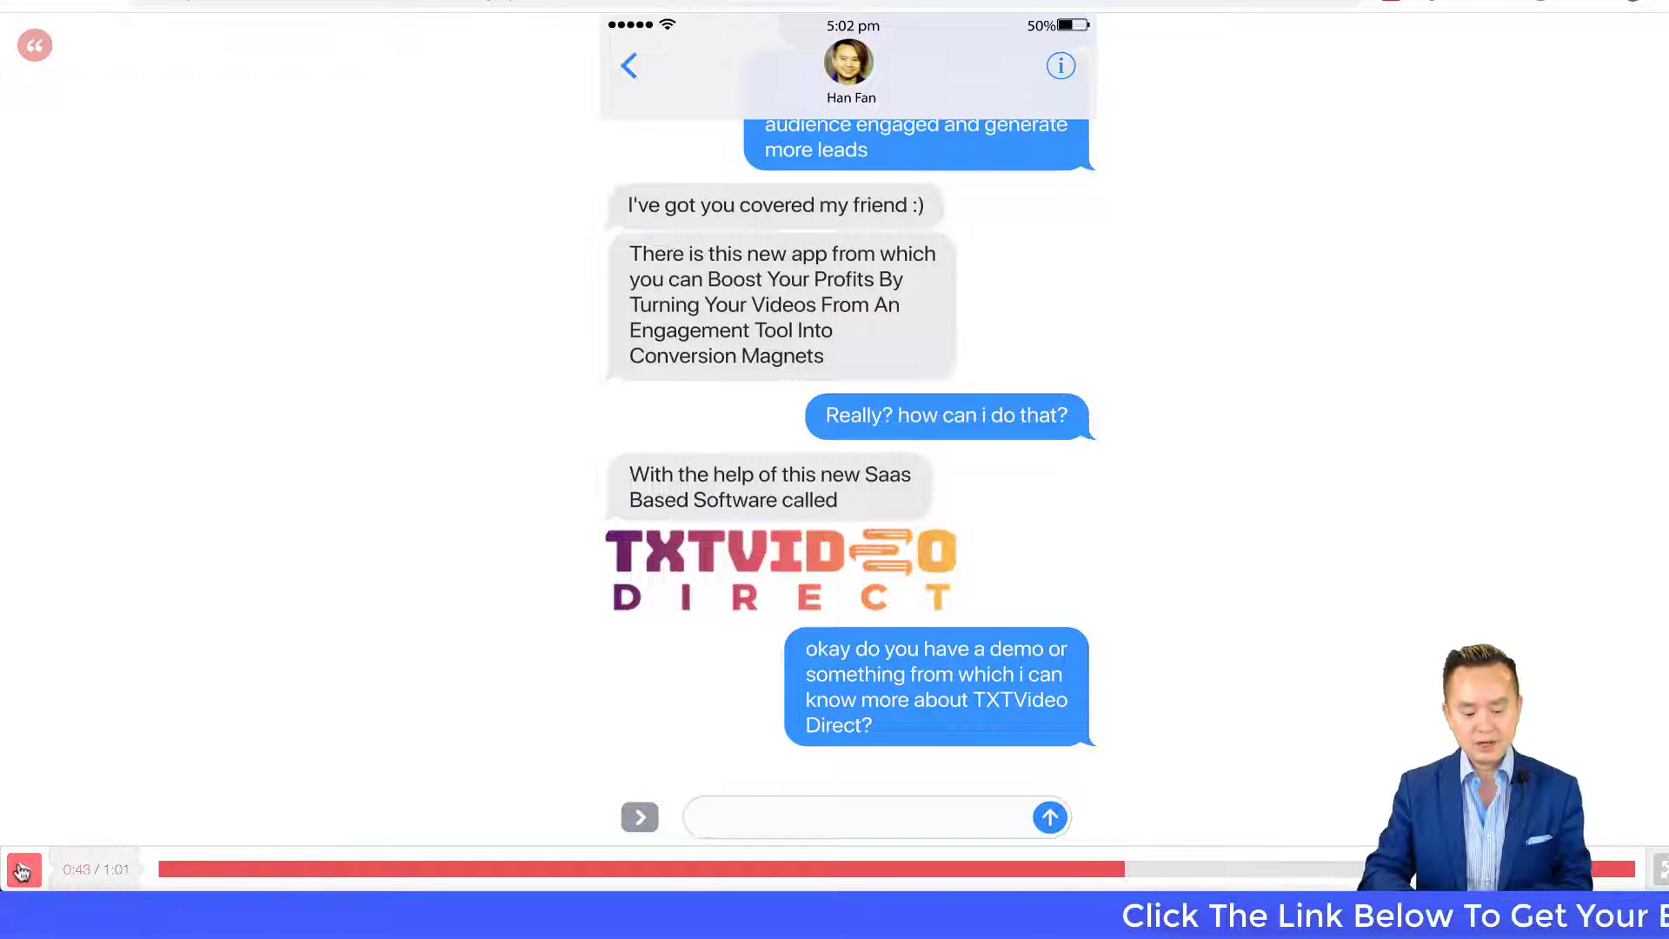
{"action": "left_click", "coordinate": [27, 867]}
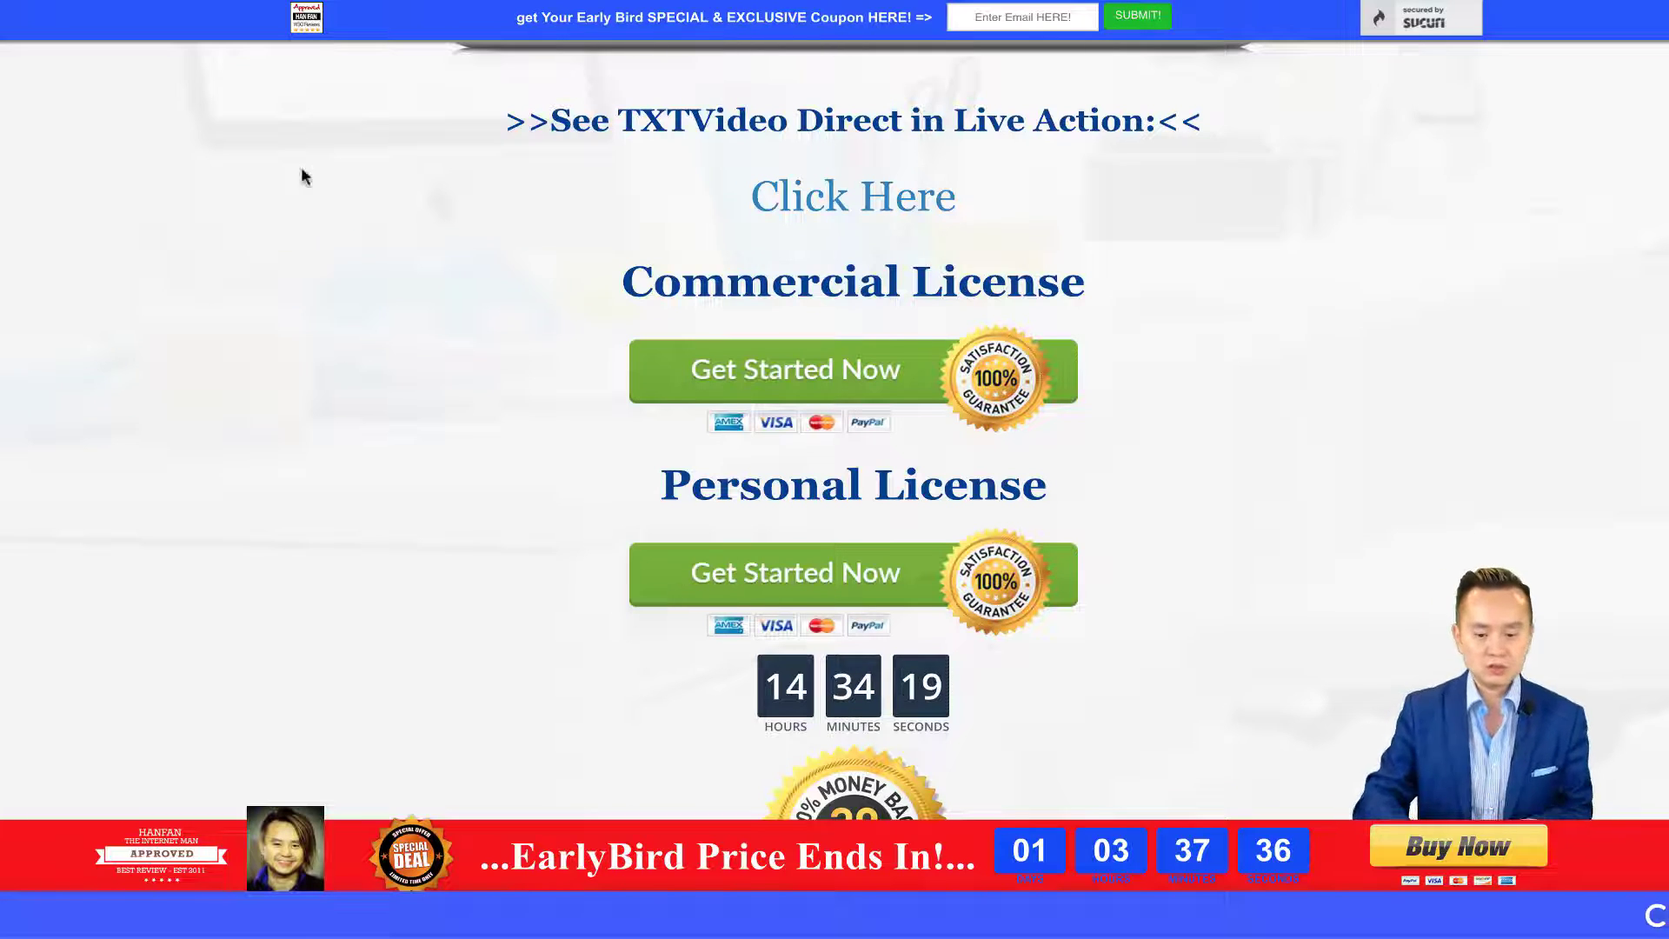
- Review the sales page from the licence offers back up through the demo section and user testimonials
{"action": "scroll", "coordinate": [302, 174], "scroll_direction": "up", "scroll_amount": 20}
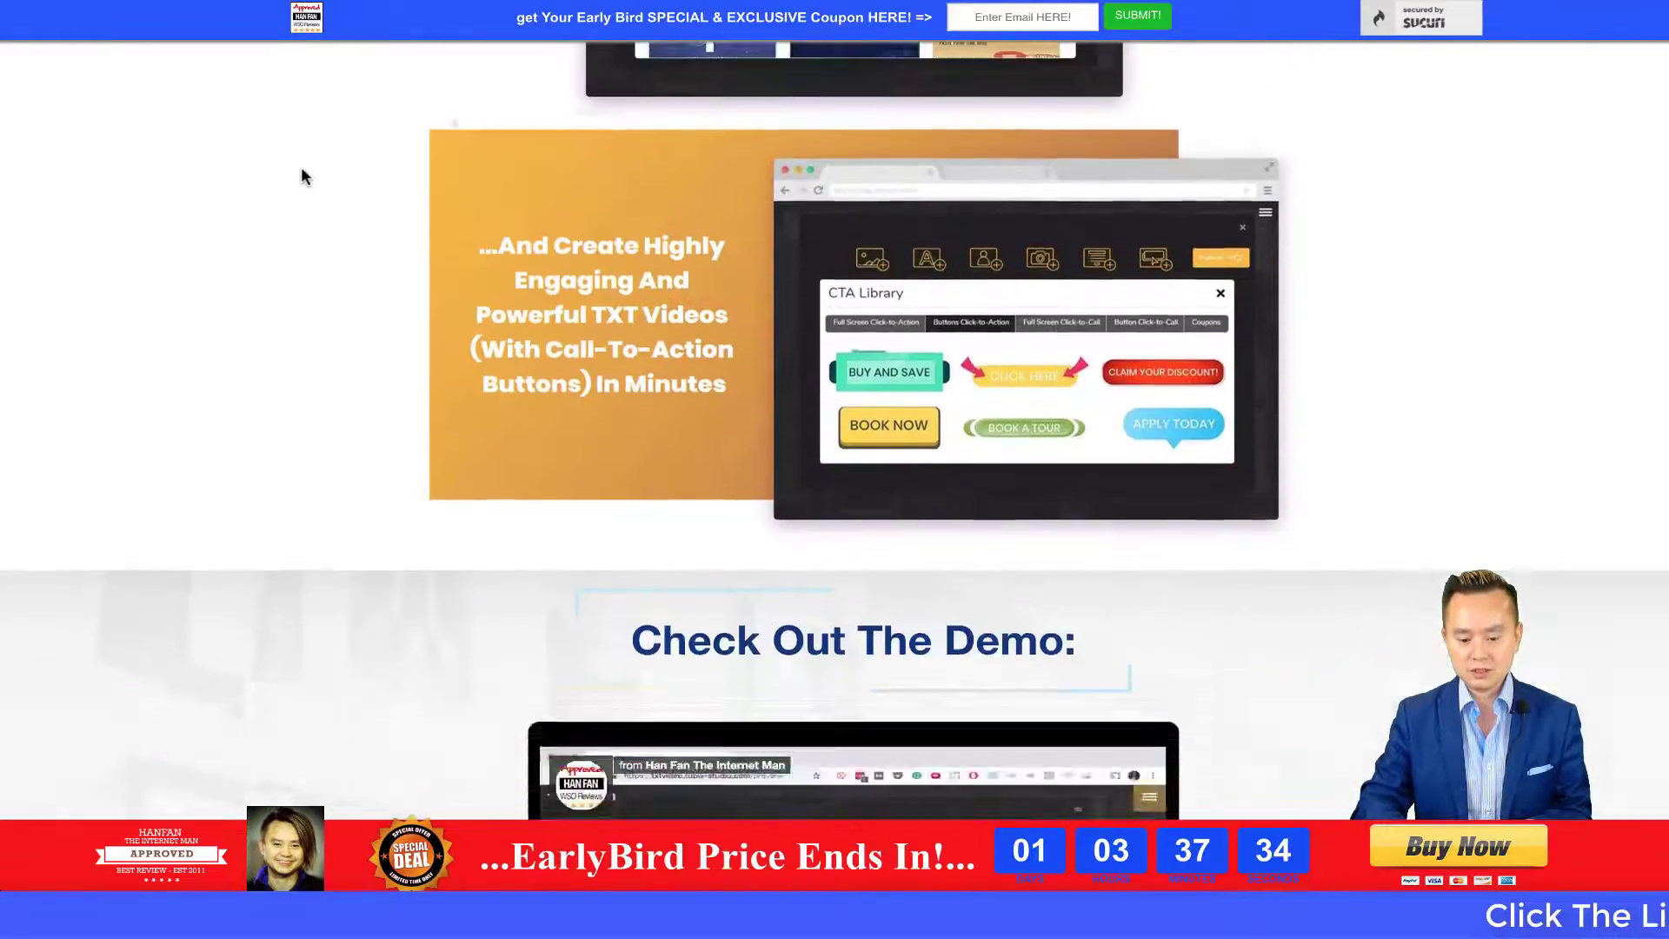
{"action": "scroll", "coordinate": [302, 176], "scroll_direction": "up", "scroll_amount": 20}
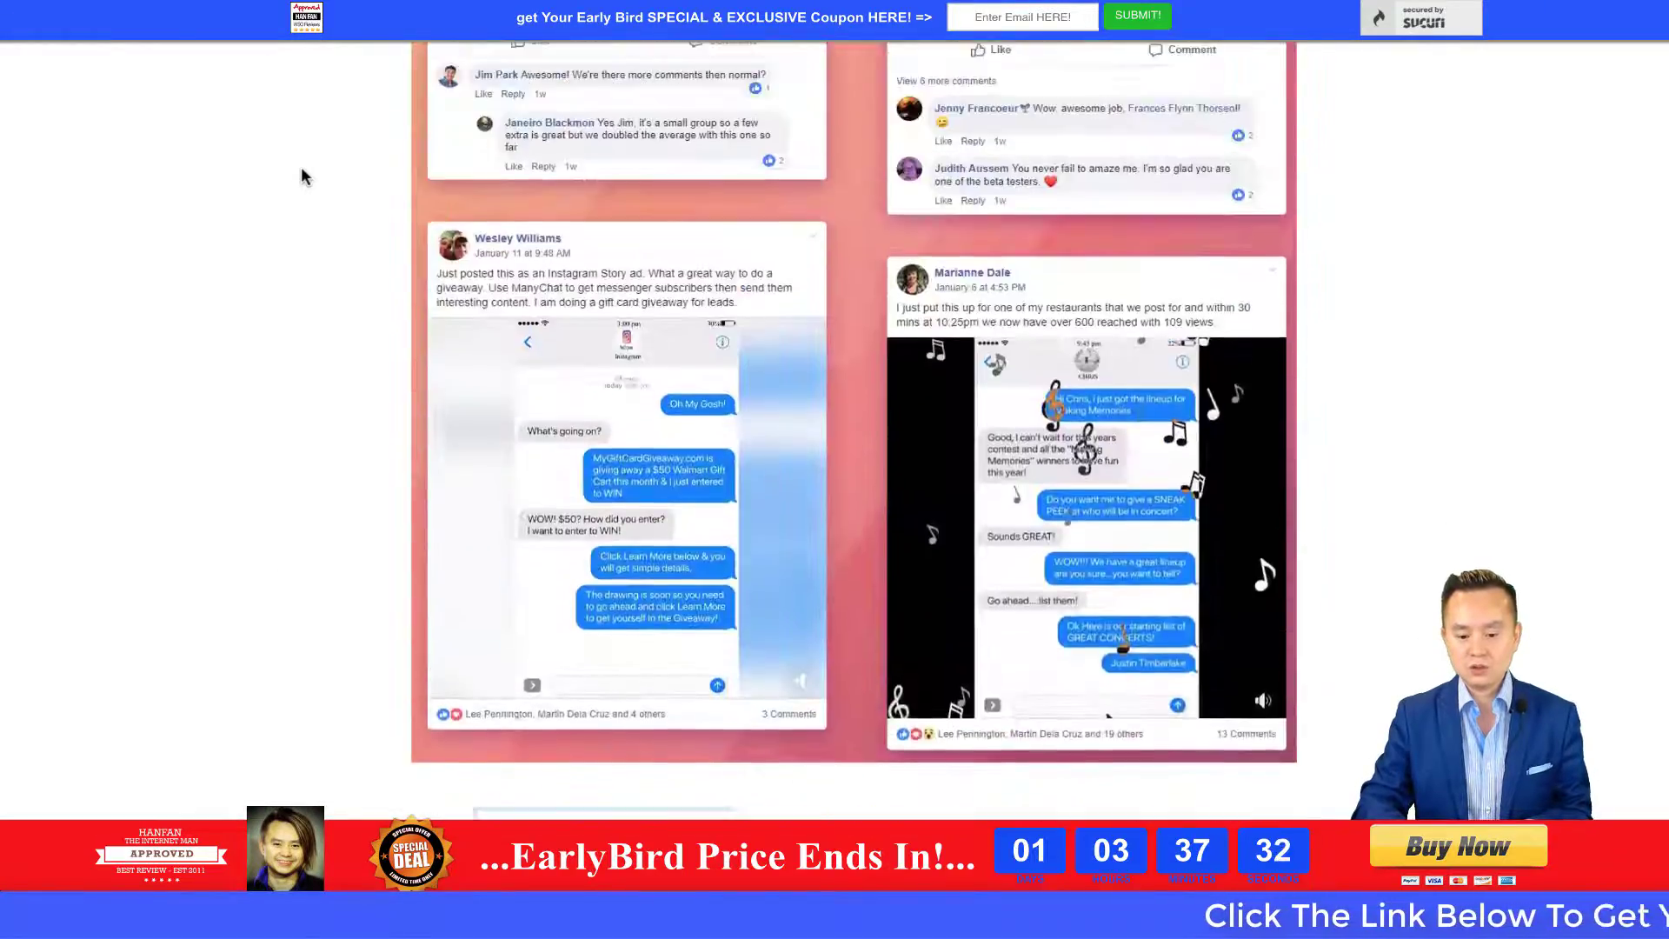
{"action": "scroll", "coordinate": [302, 177], "scroll_direction": "up", "scroll_amount": 15}
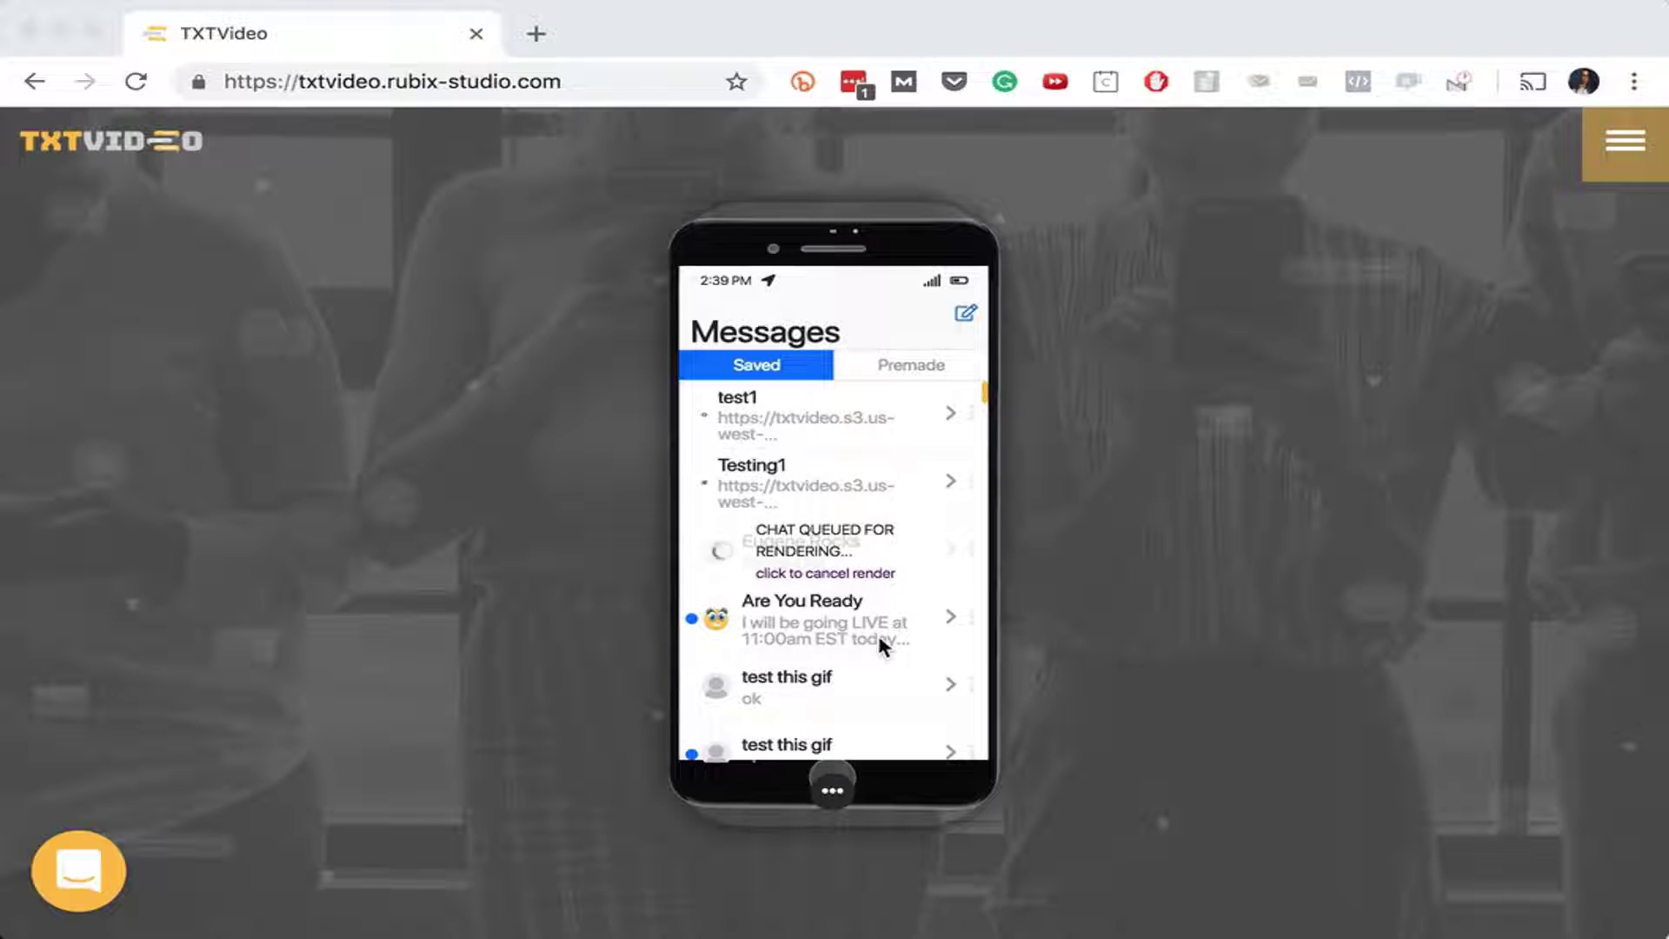
- Open the saved "Are You Ready" chat, examine its messages through to the end, and return to the message list
{"action": "mouse_move", "coordinate": [954, 628]}
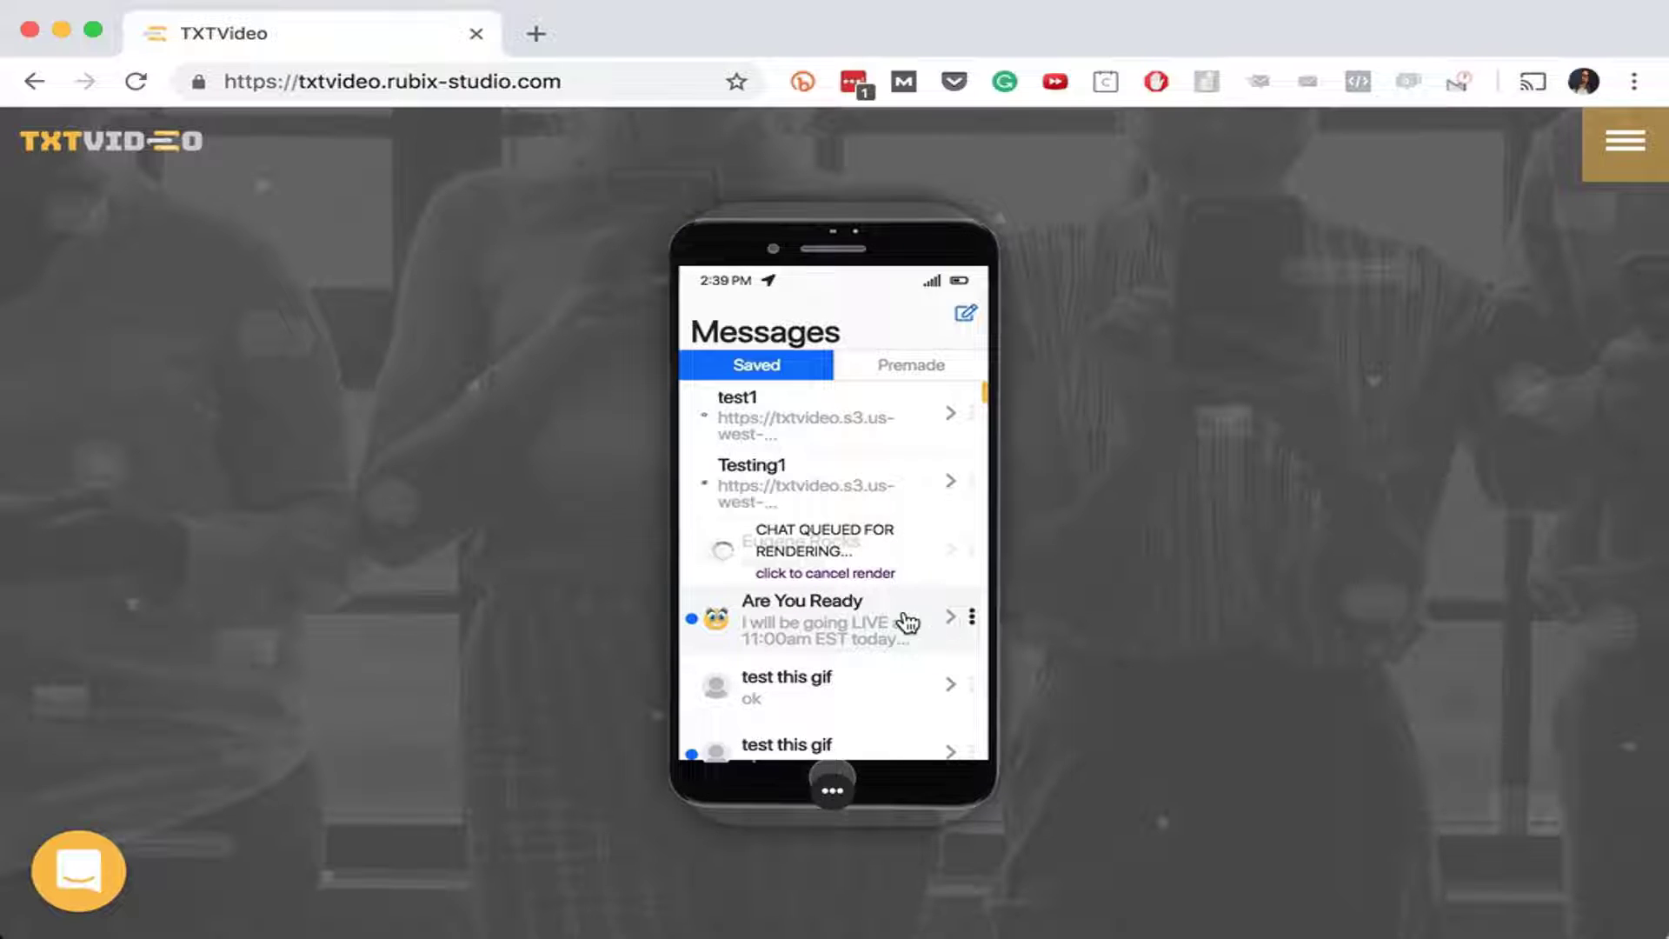
{"action": "left_click", "coordinate": [907, 621]}
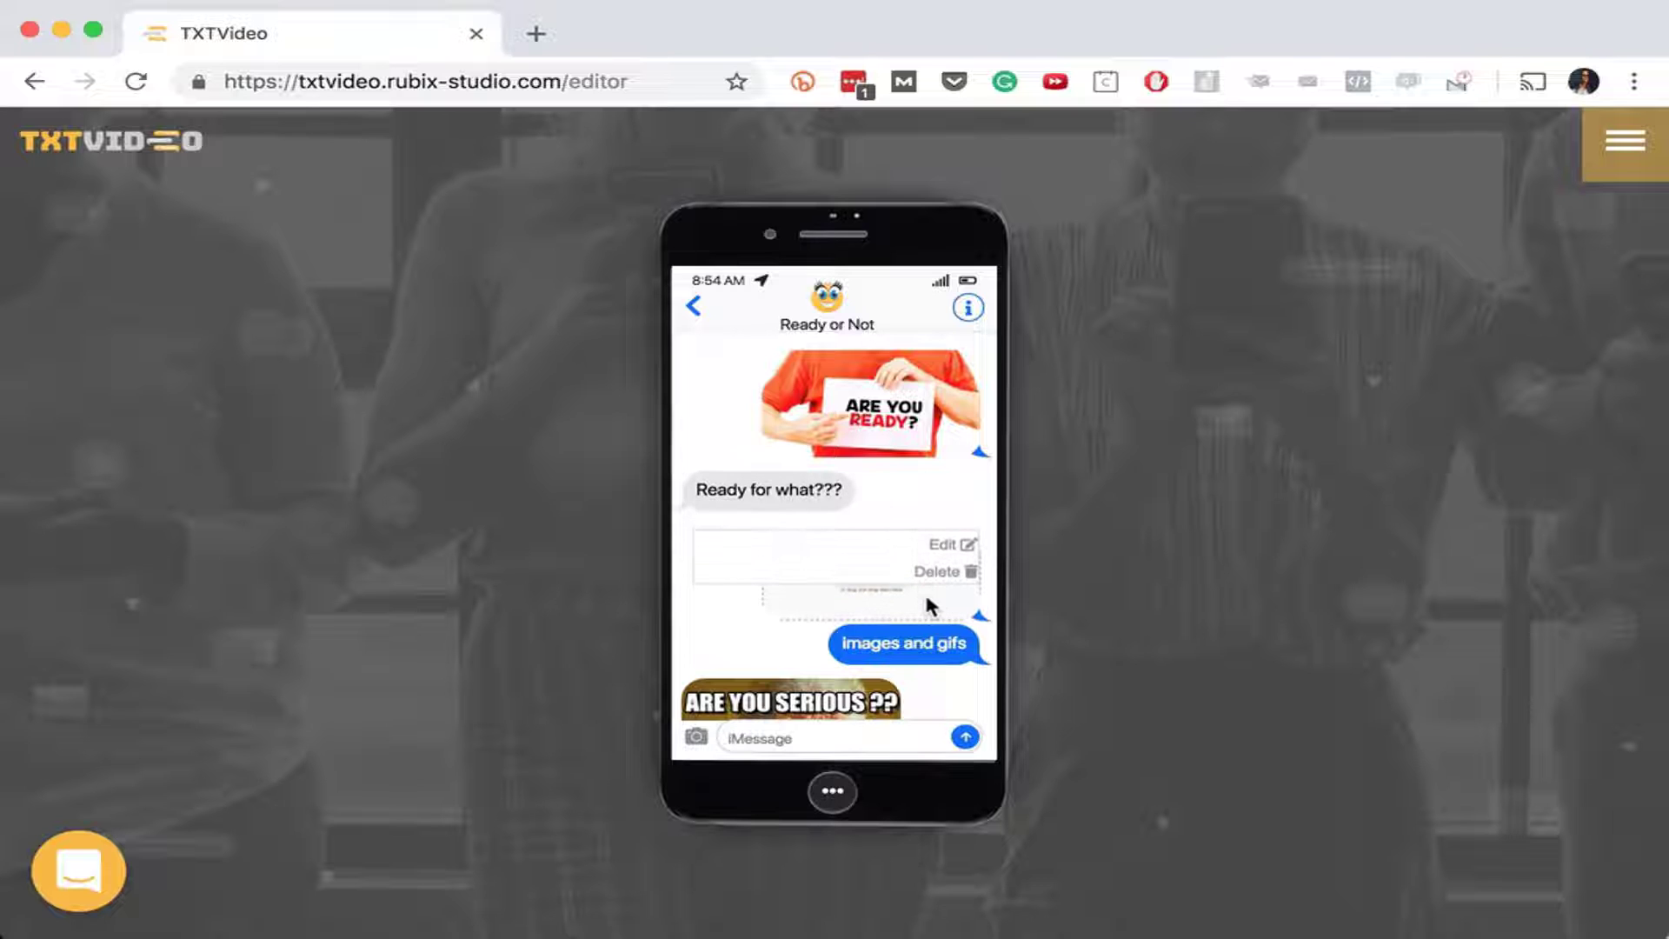
{"action": "scroll", "coordinate": [925, 591], "scroll_direction": "down", "scroll_amount": 3}
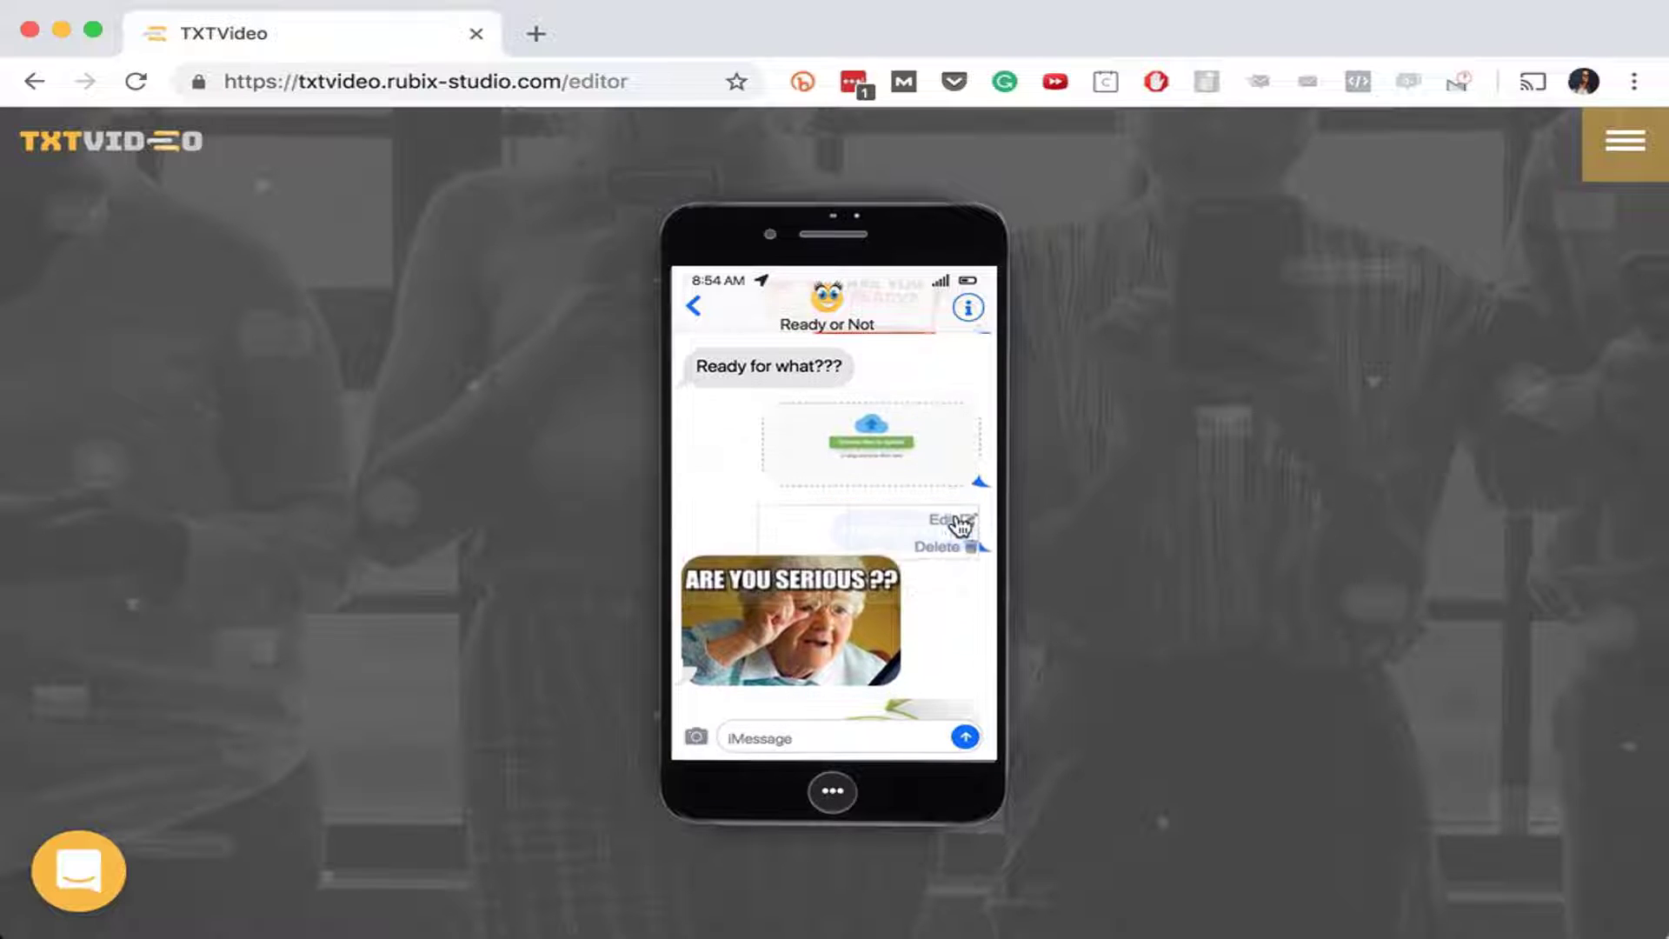
{"action": "scroll", "coordinate": [780, 661], "scroll_direction": "down", "scroll_amount": 10}
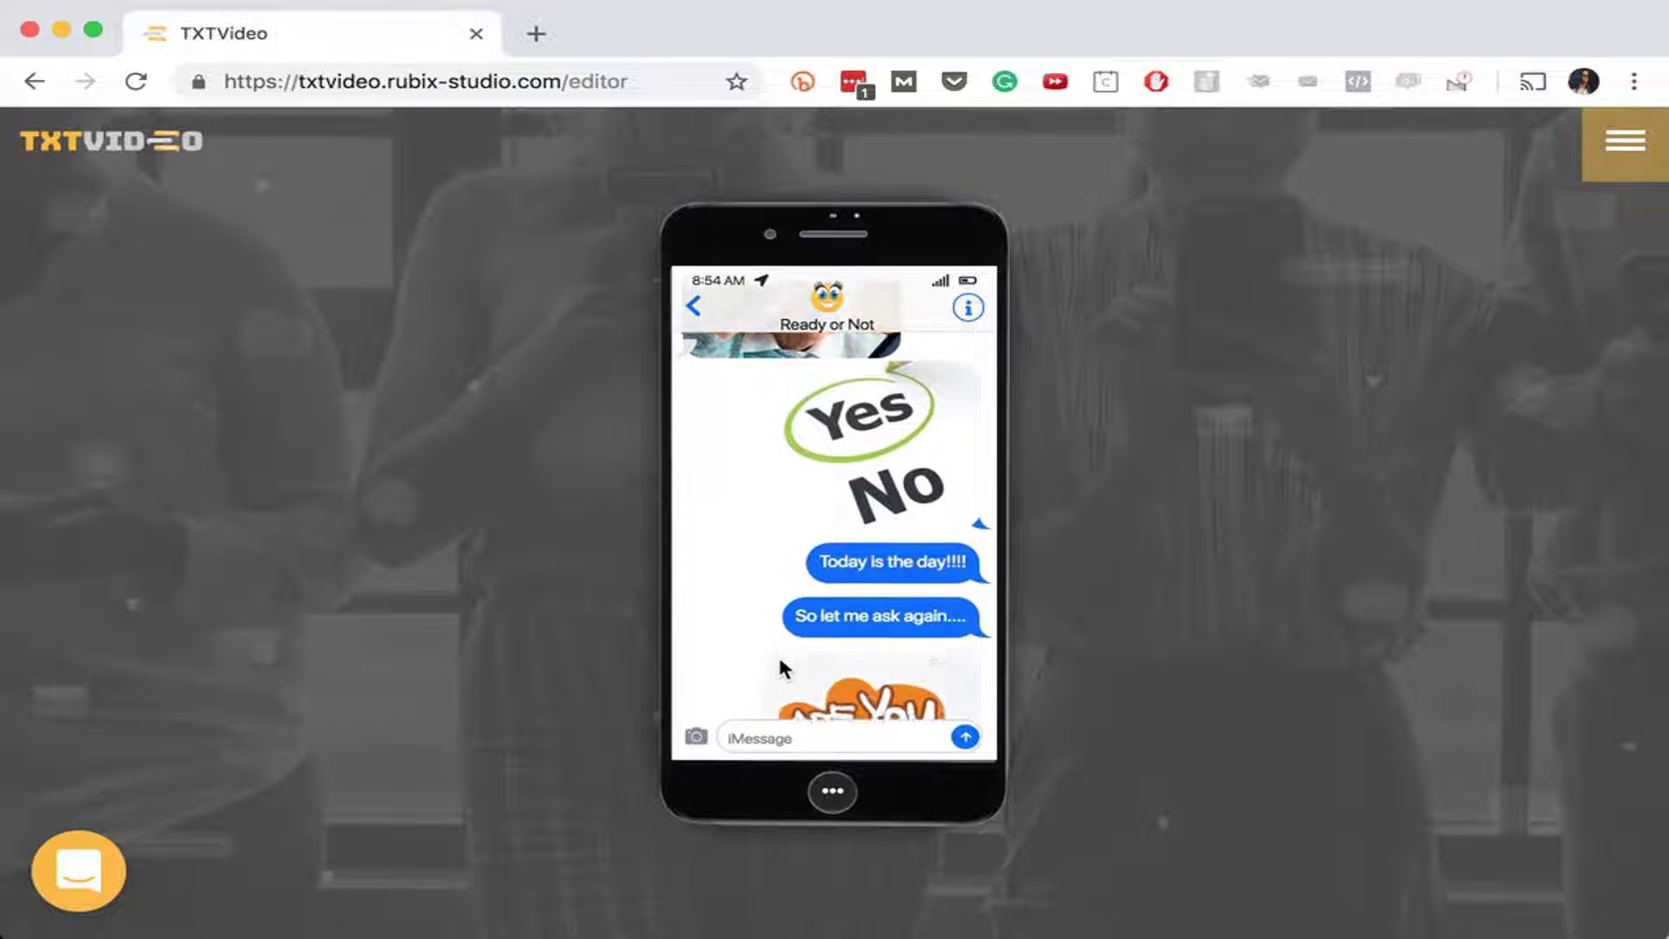
{"action": "scroll", "coordinate": [779, 669], "scroll_direction": "down", "scroll_amount": 4}
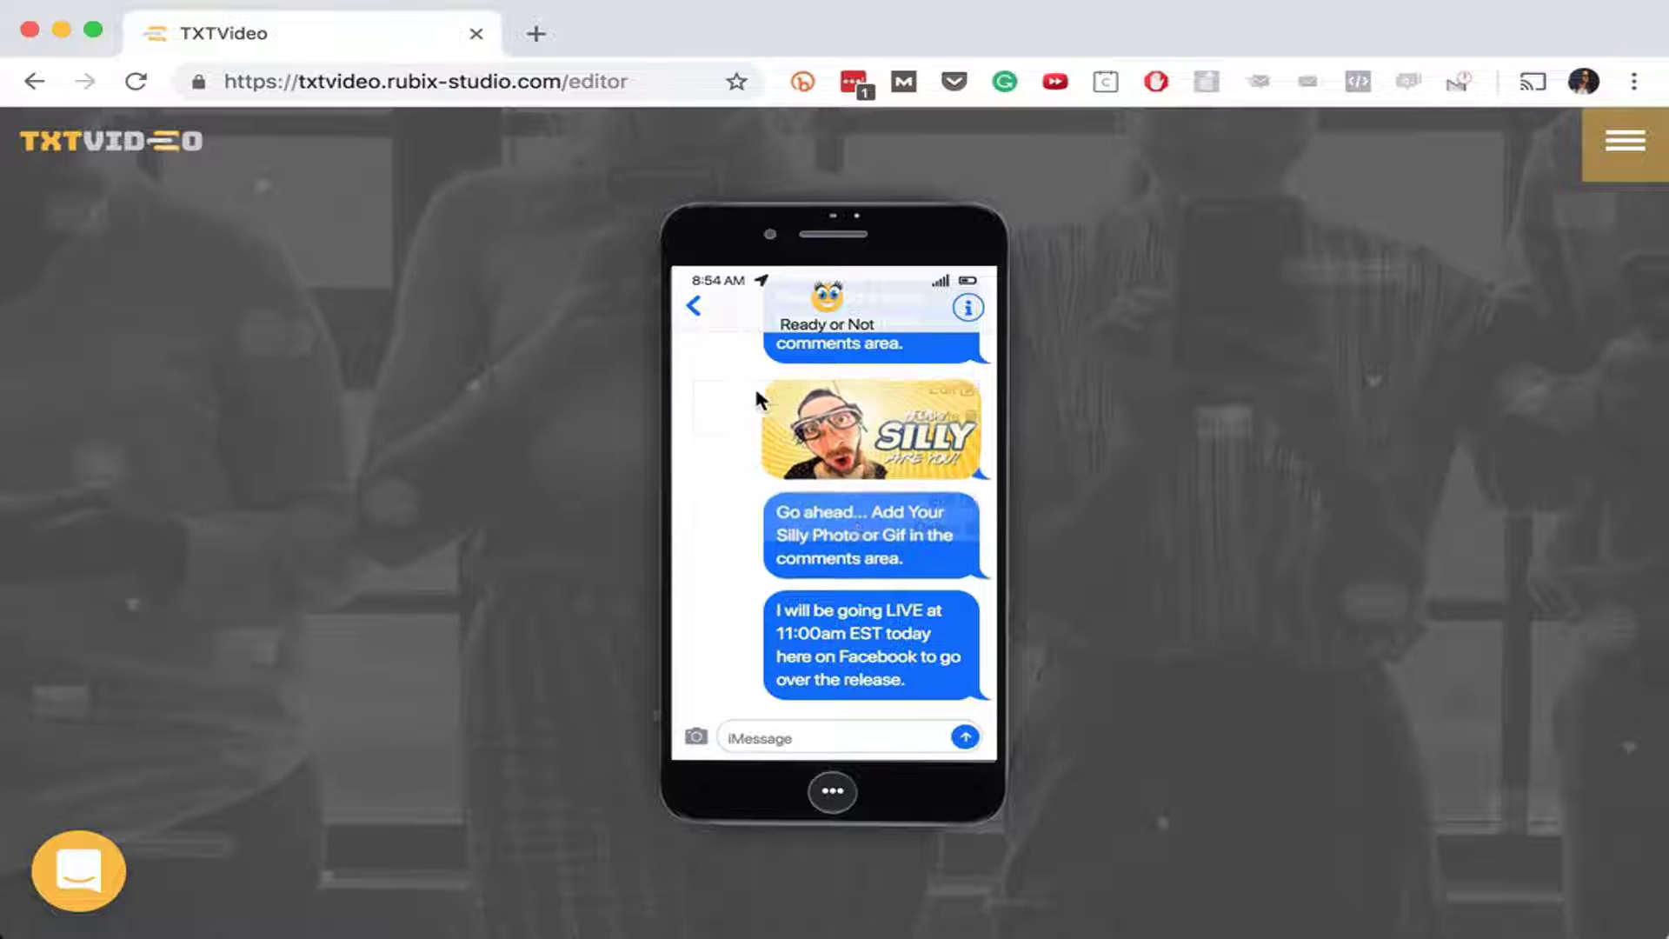
{"action": "left_click", "coordinate": [694, 306]}
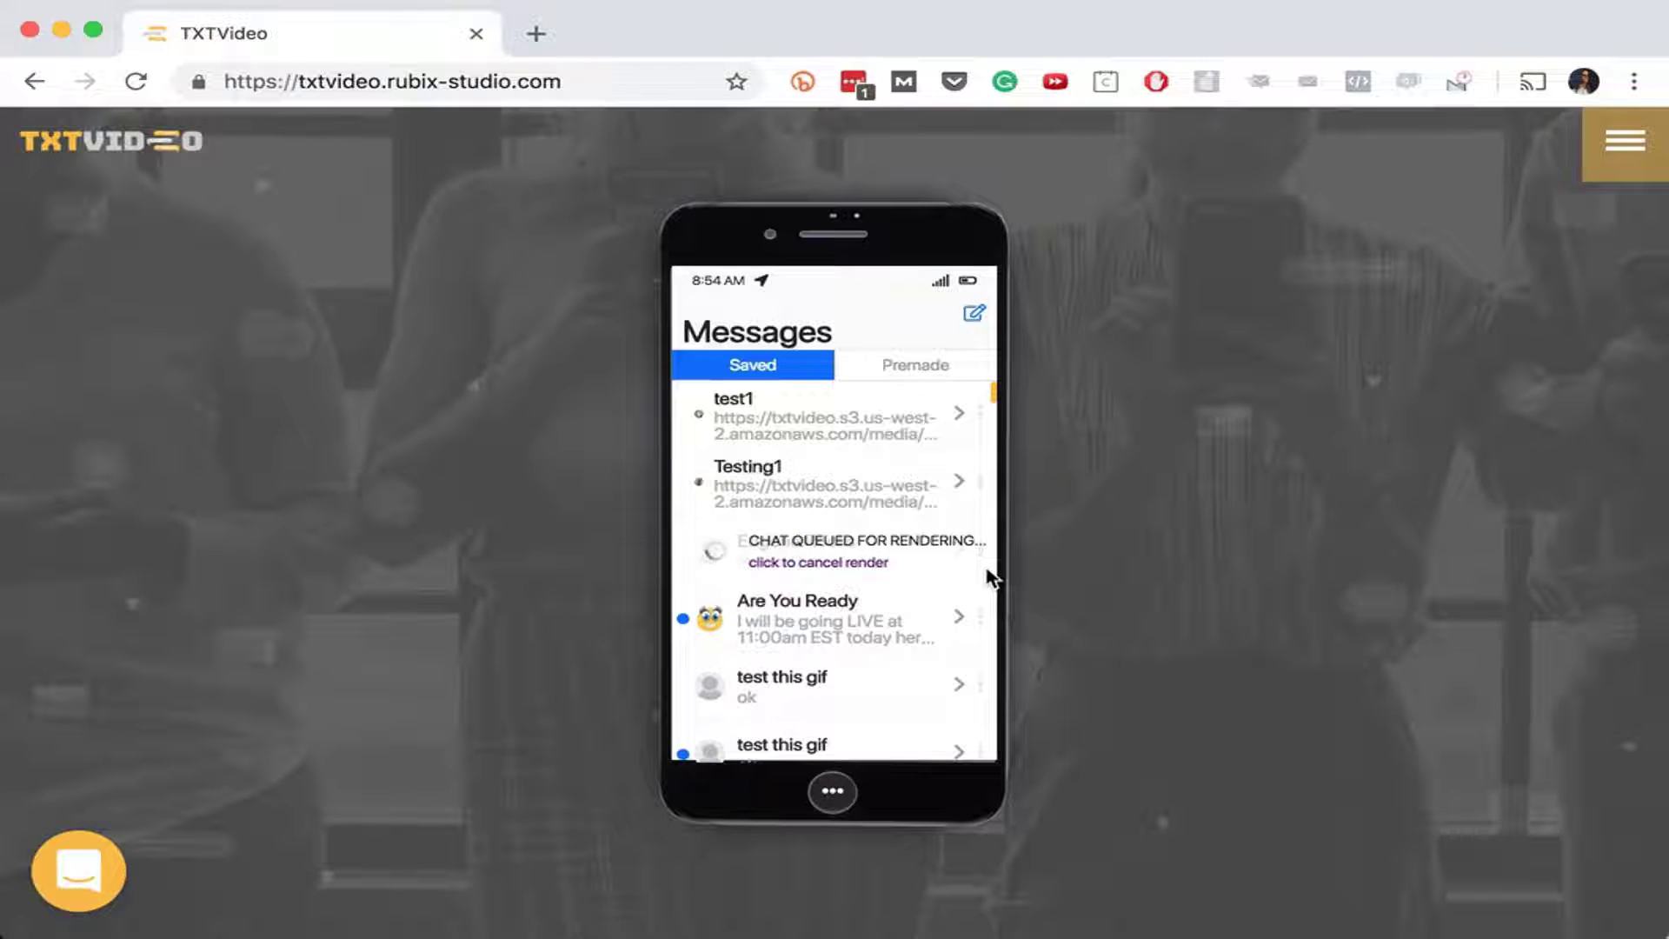
- Open the video preview of the "Are You Ready" chat and create a Direct Video from it
{"action": "mouse_move", "coordinate": [975, 622]}
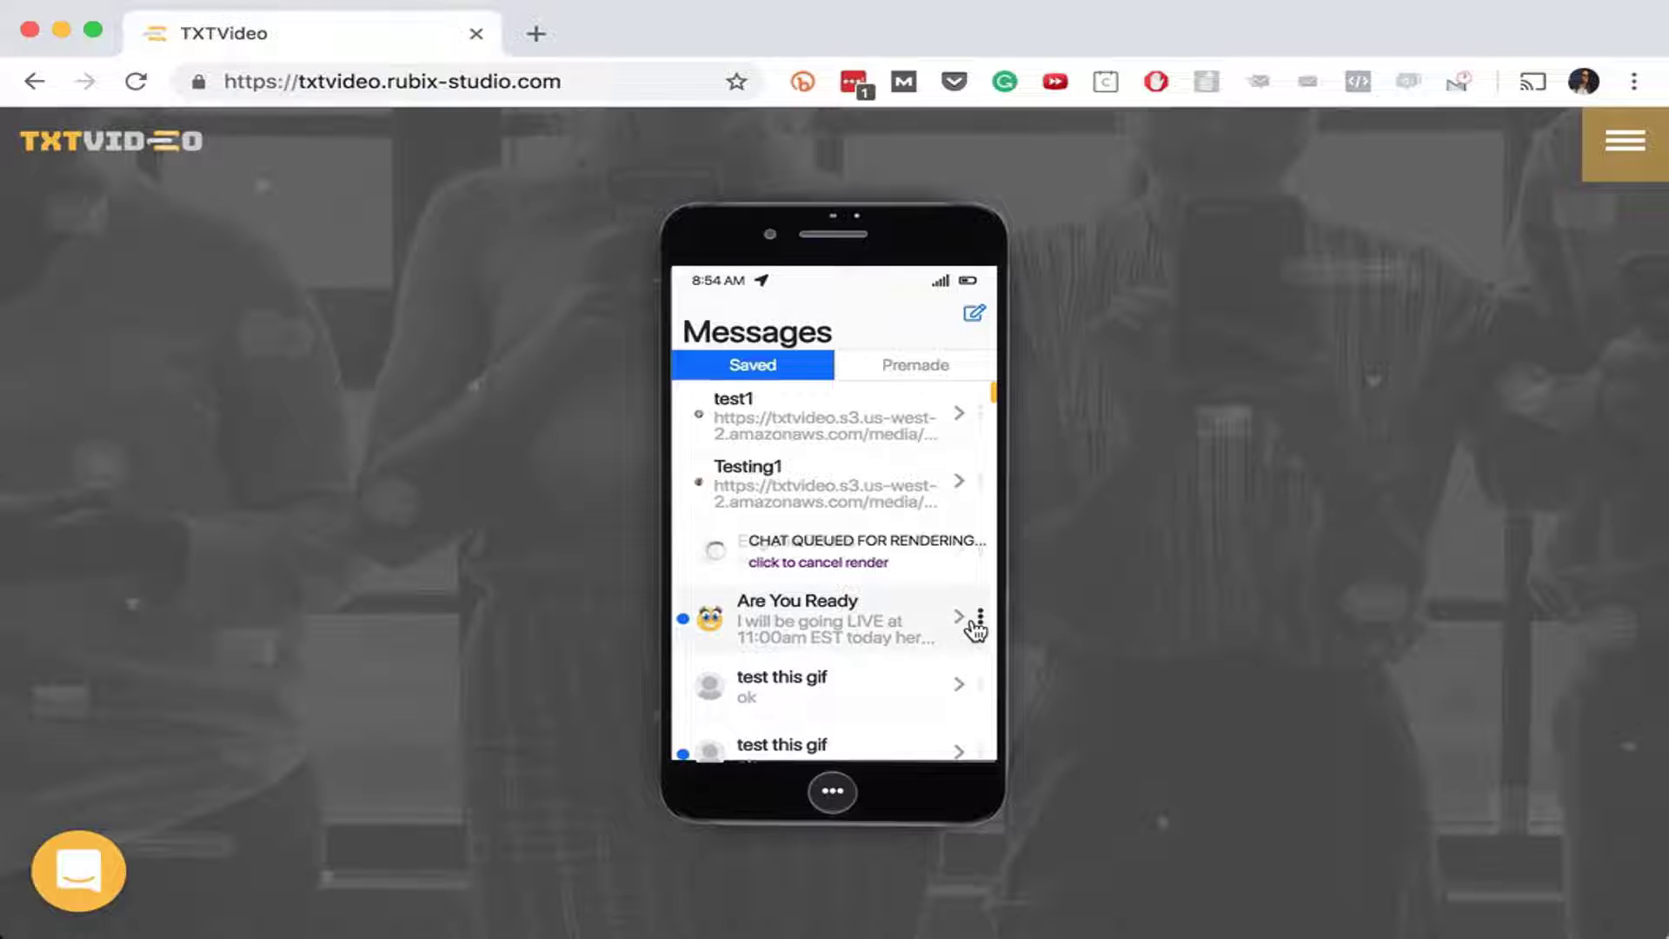
{"action": "left_click", "coordinate": [978, 619]}
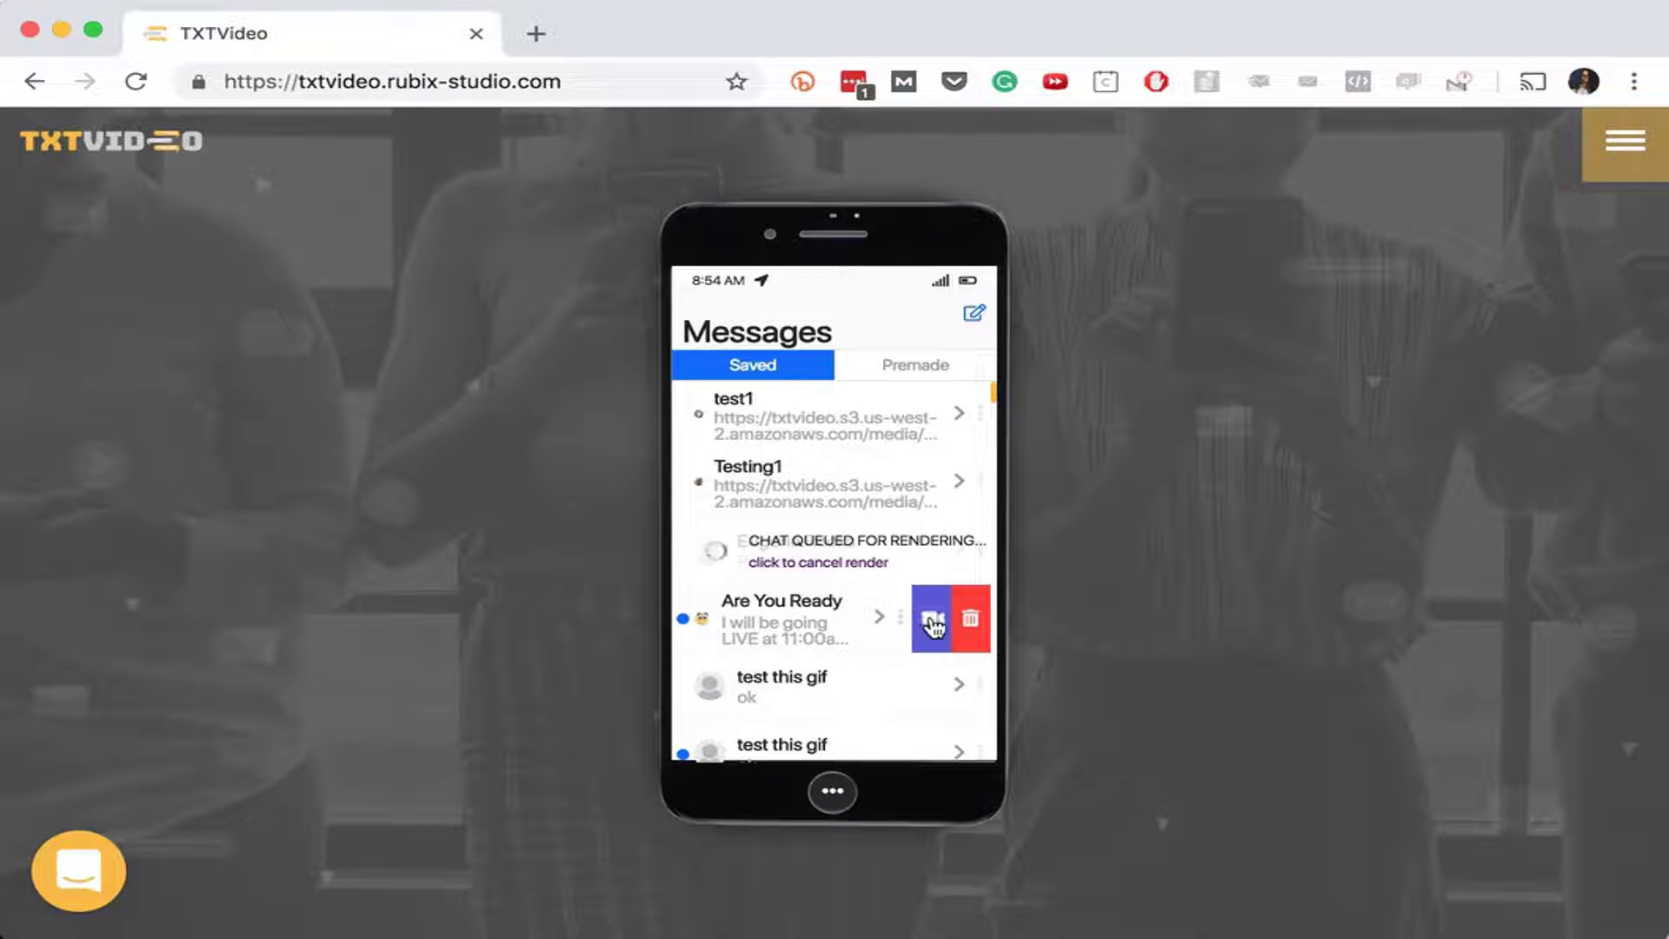
{"action": "left_click", "coordinate": [932, 623]}
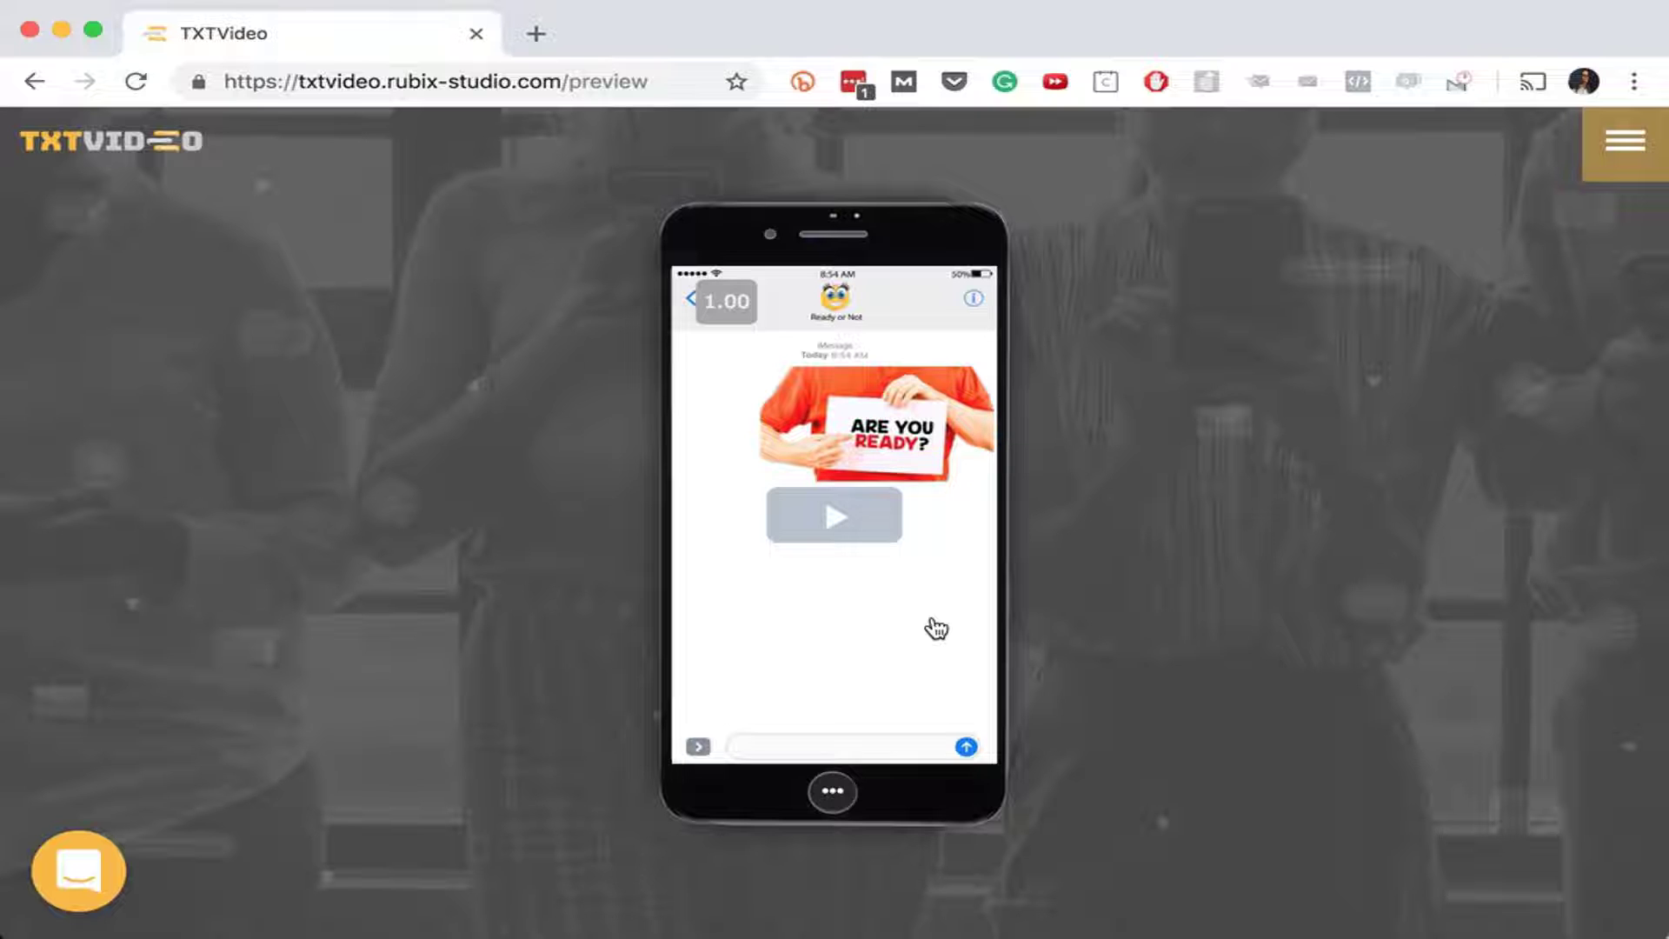
{"action": "left_click", "coordinate": [833, 789]}
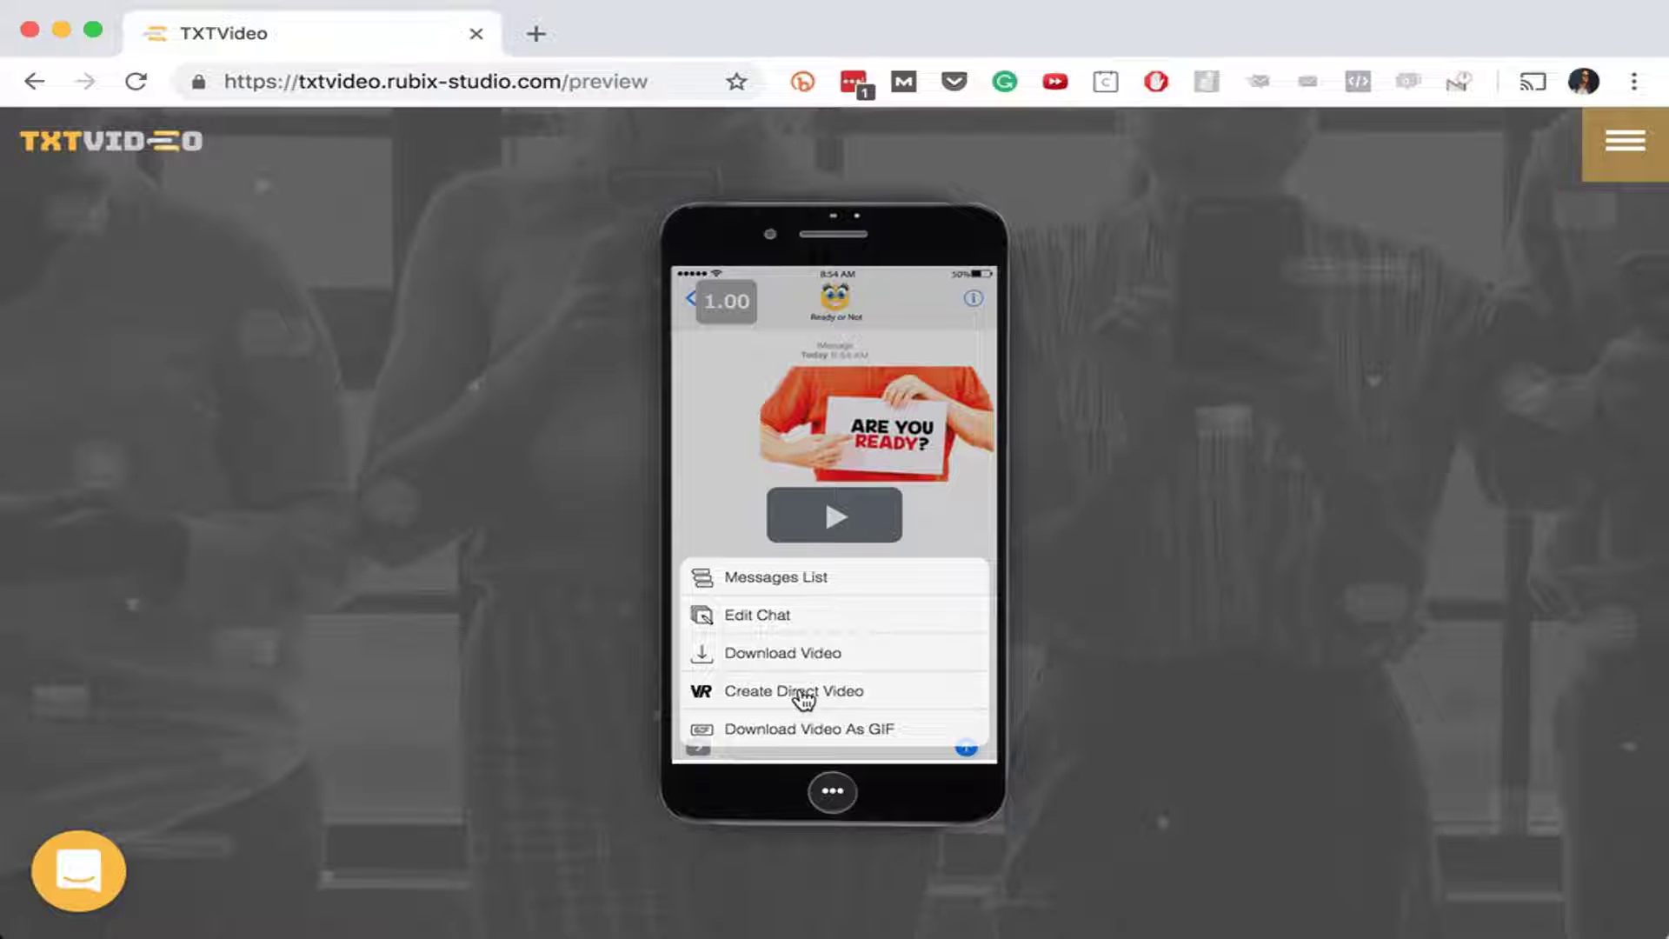
{"action": "left_click", "coordinate": [803, 690]}
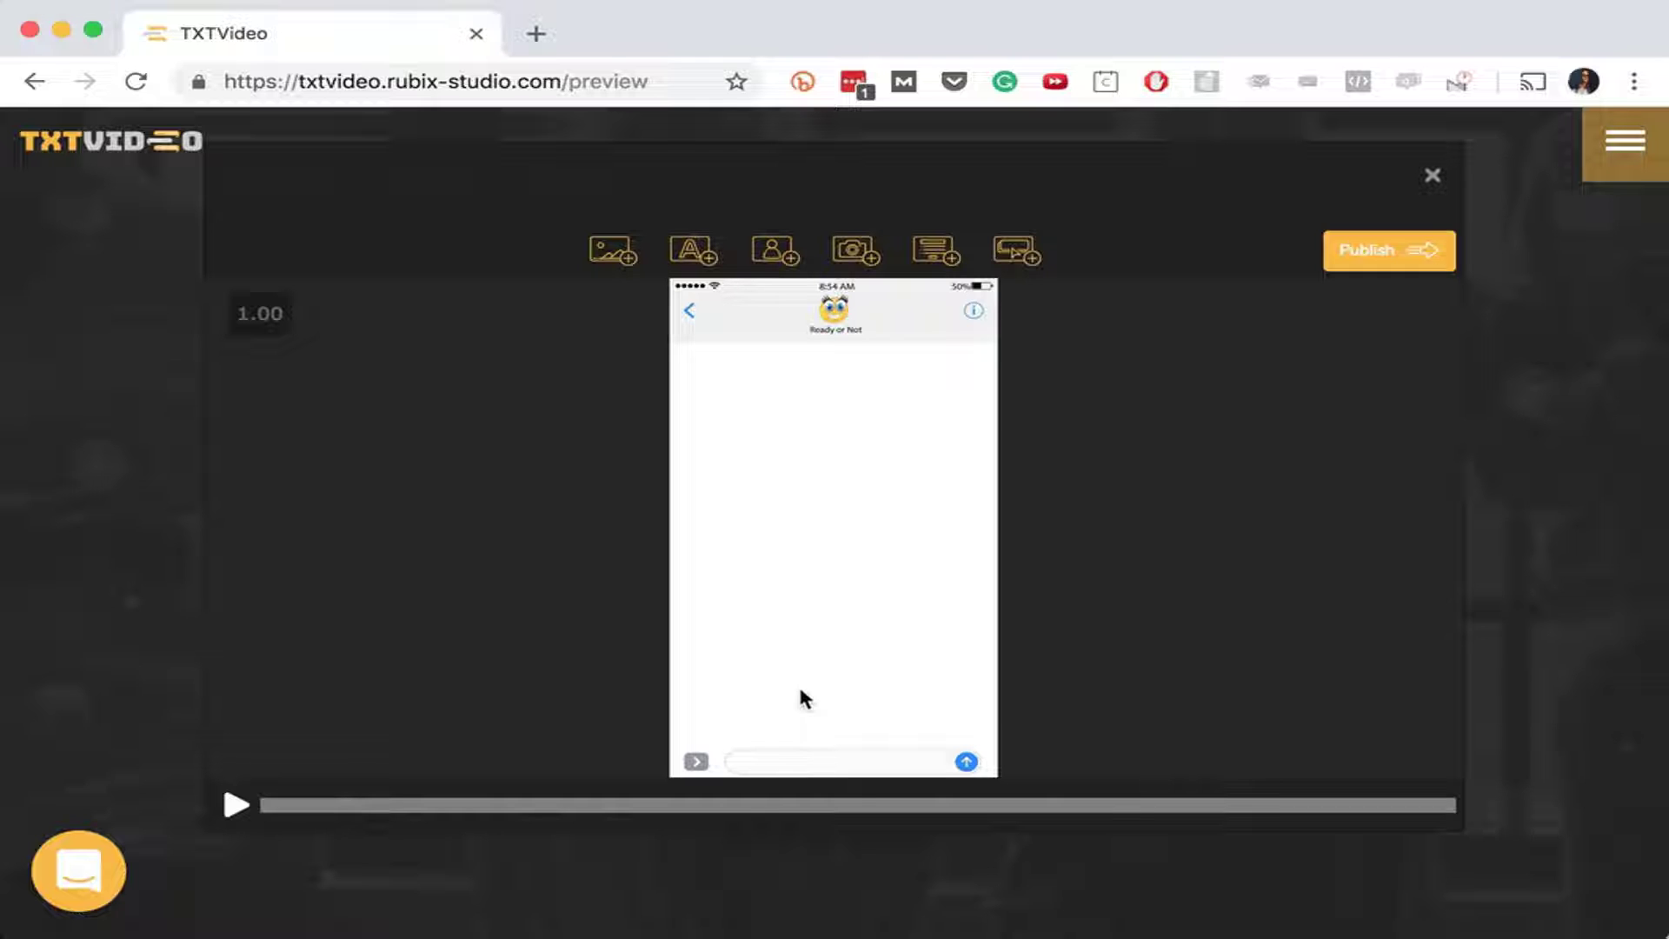
- Play the opening of the chat video in the Direct Video editor, pause it and rewind to the start
{"action": "left_click", "coordinate": [233, 807]}
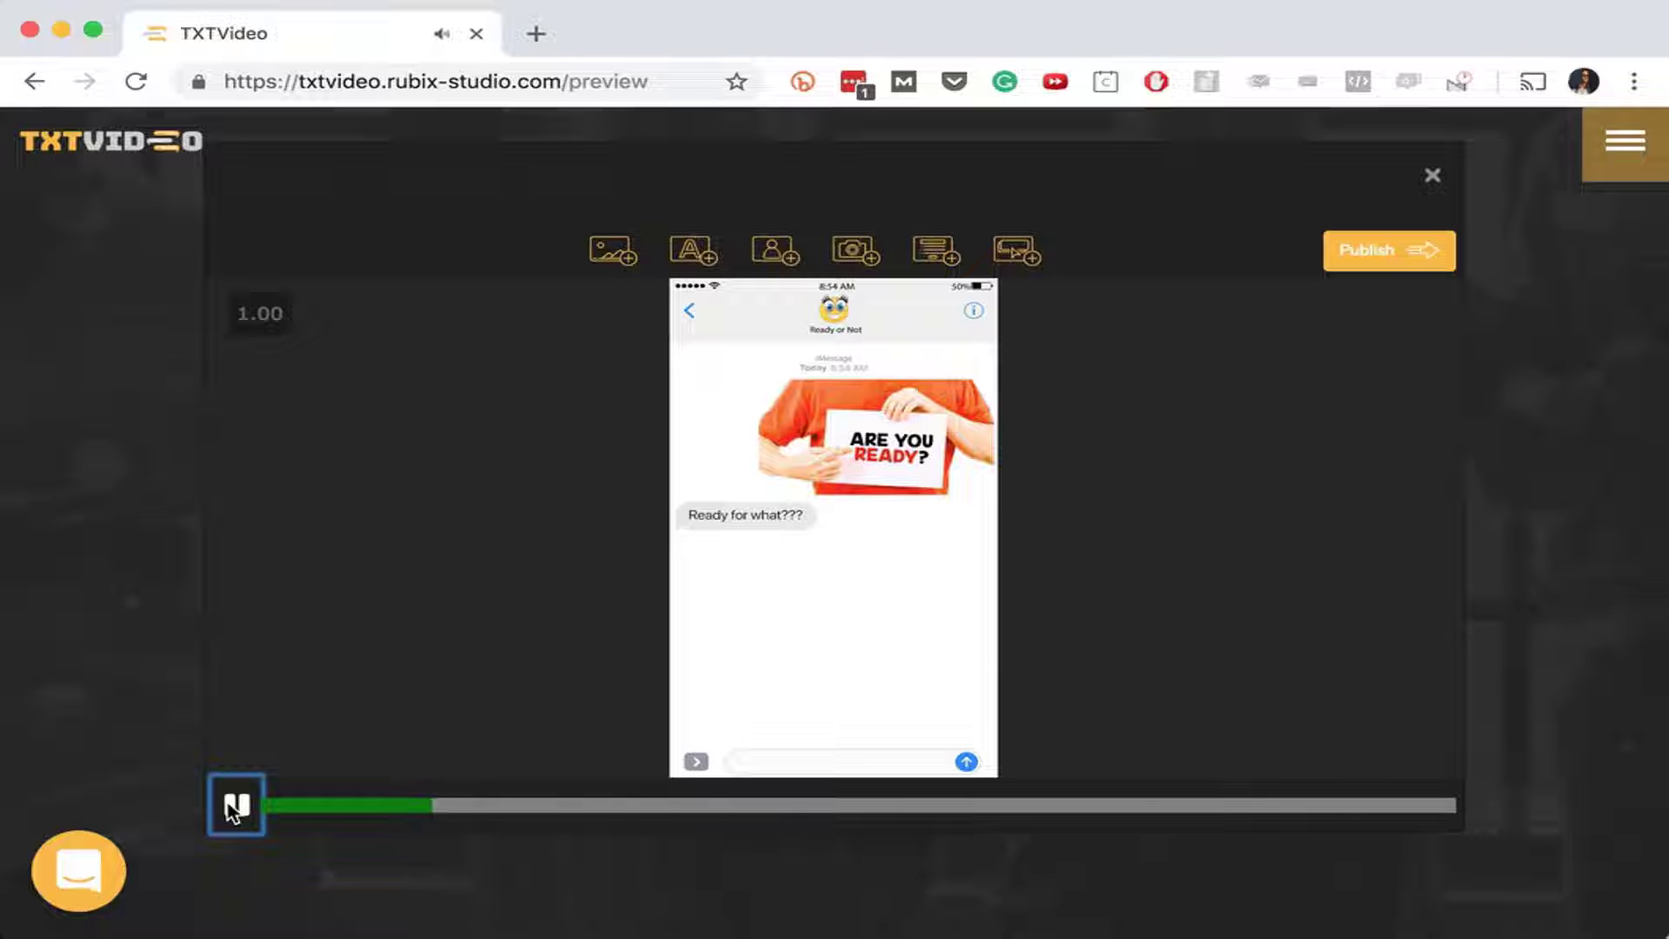
{"action": "left_click", "coordinate": [235, 807]}
{"action": "left_click", "coordinate": [305, 806]}
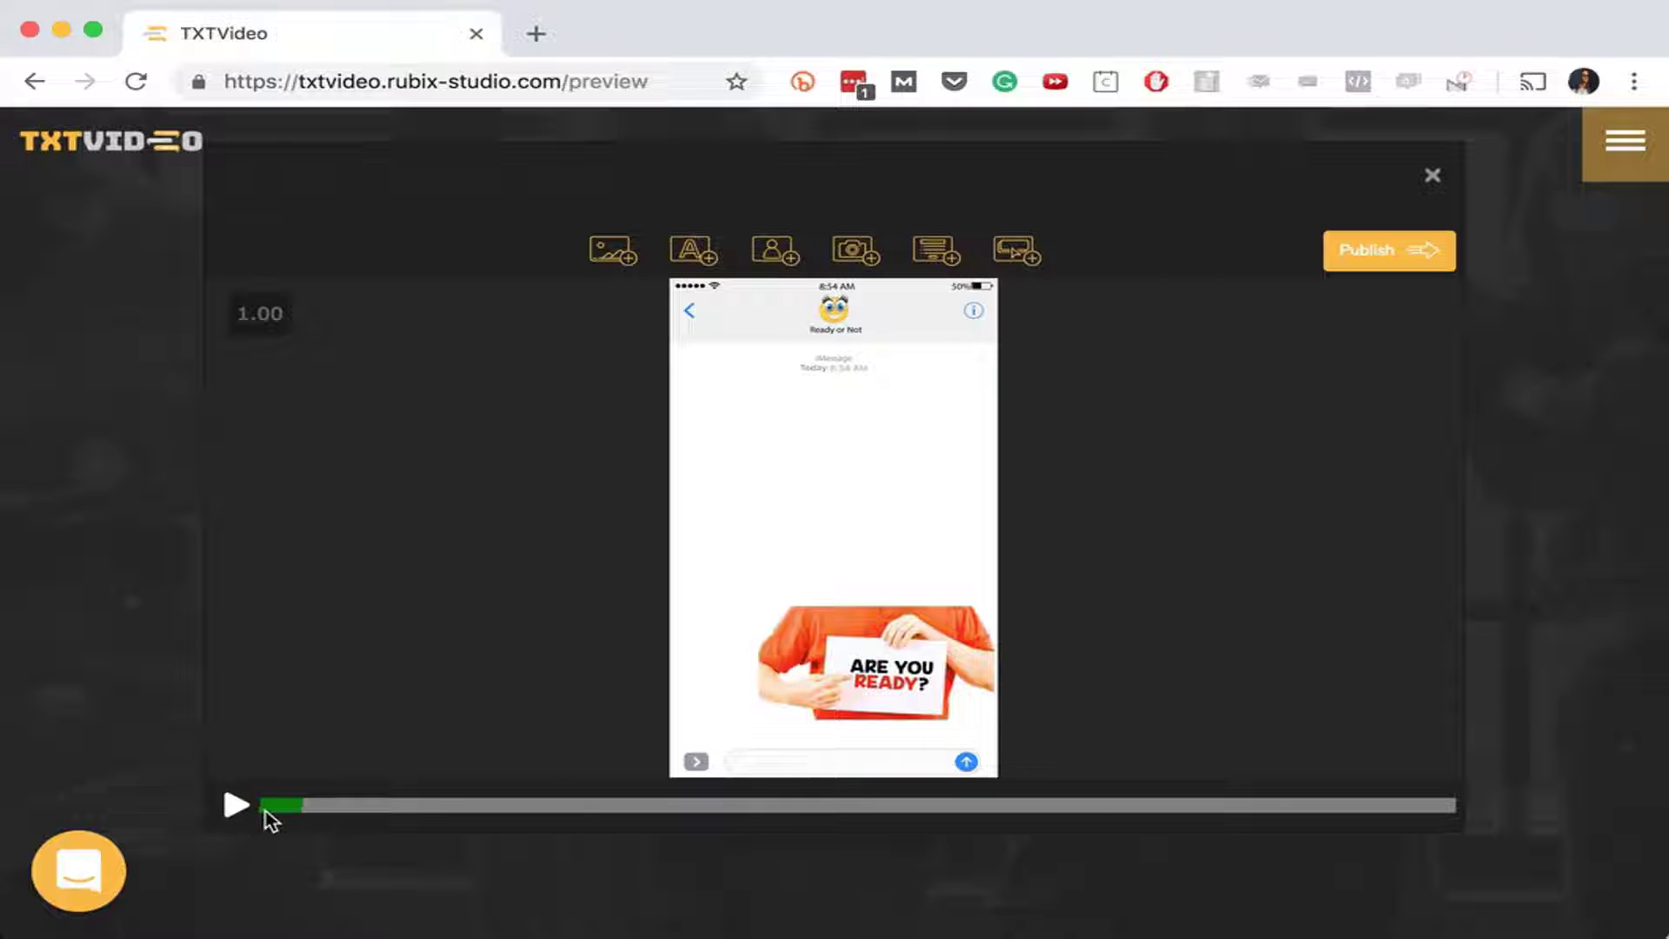
{"action": "left_click", "coordinate": [266, 809]}
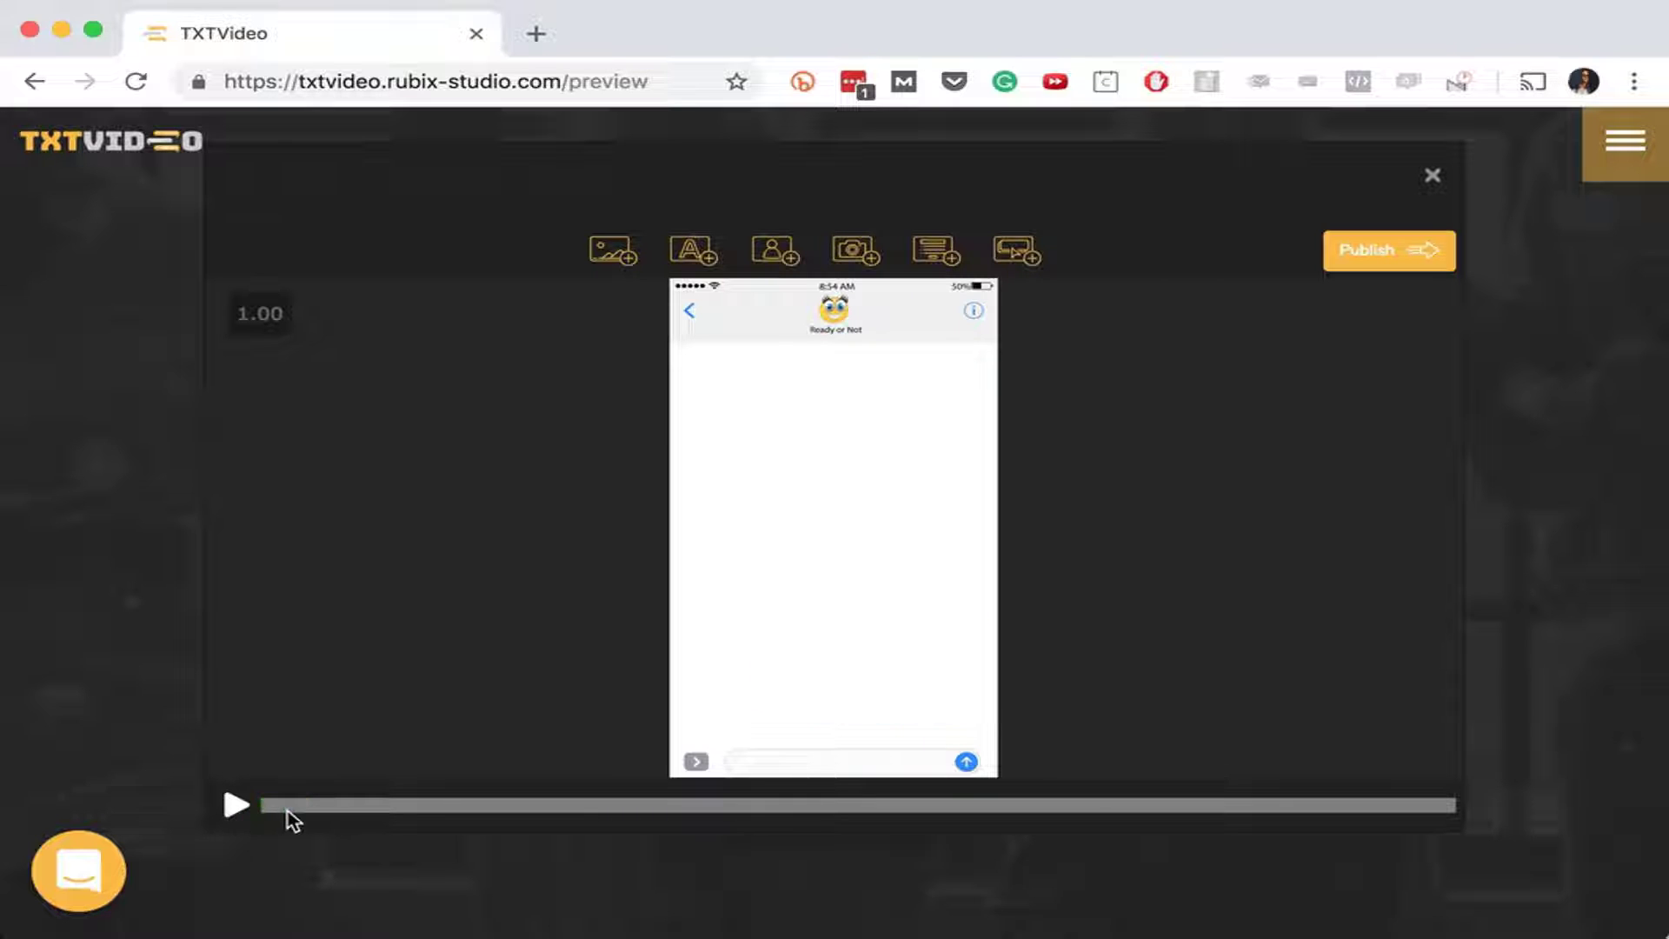
- Set the gallery photo of the man in glasses looking at his phone as the video's background cover image
{"action": "left_click", "coordinate": [614, 252]}
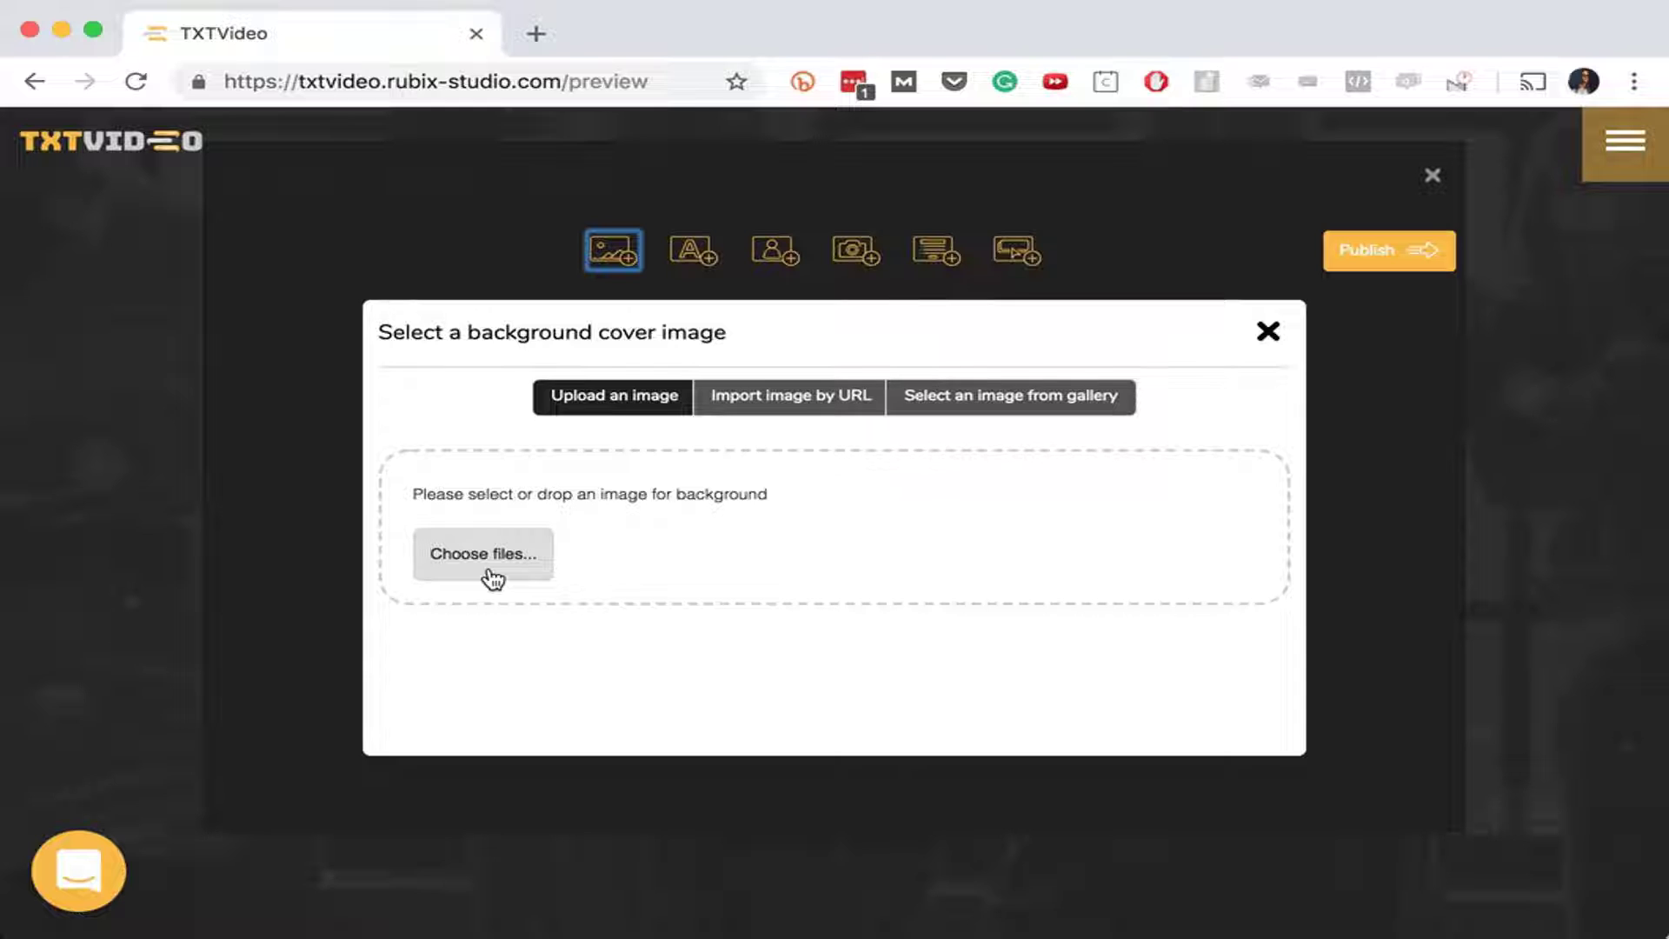
{"action": "left_click", "coordinate": [844, 397]}
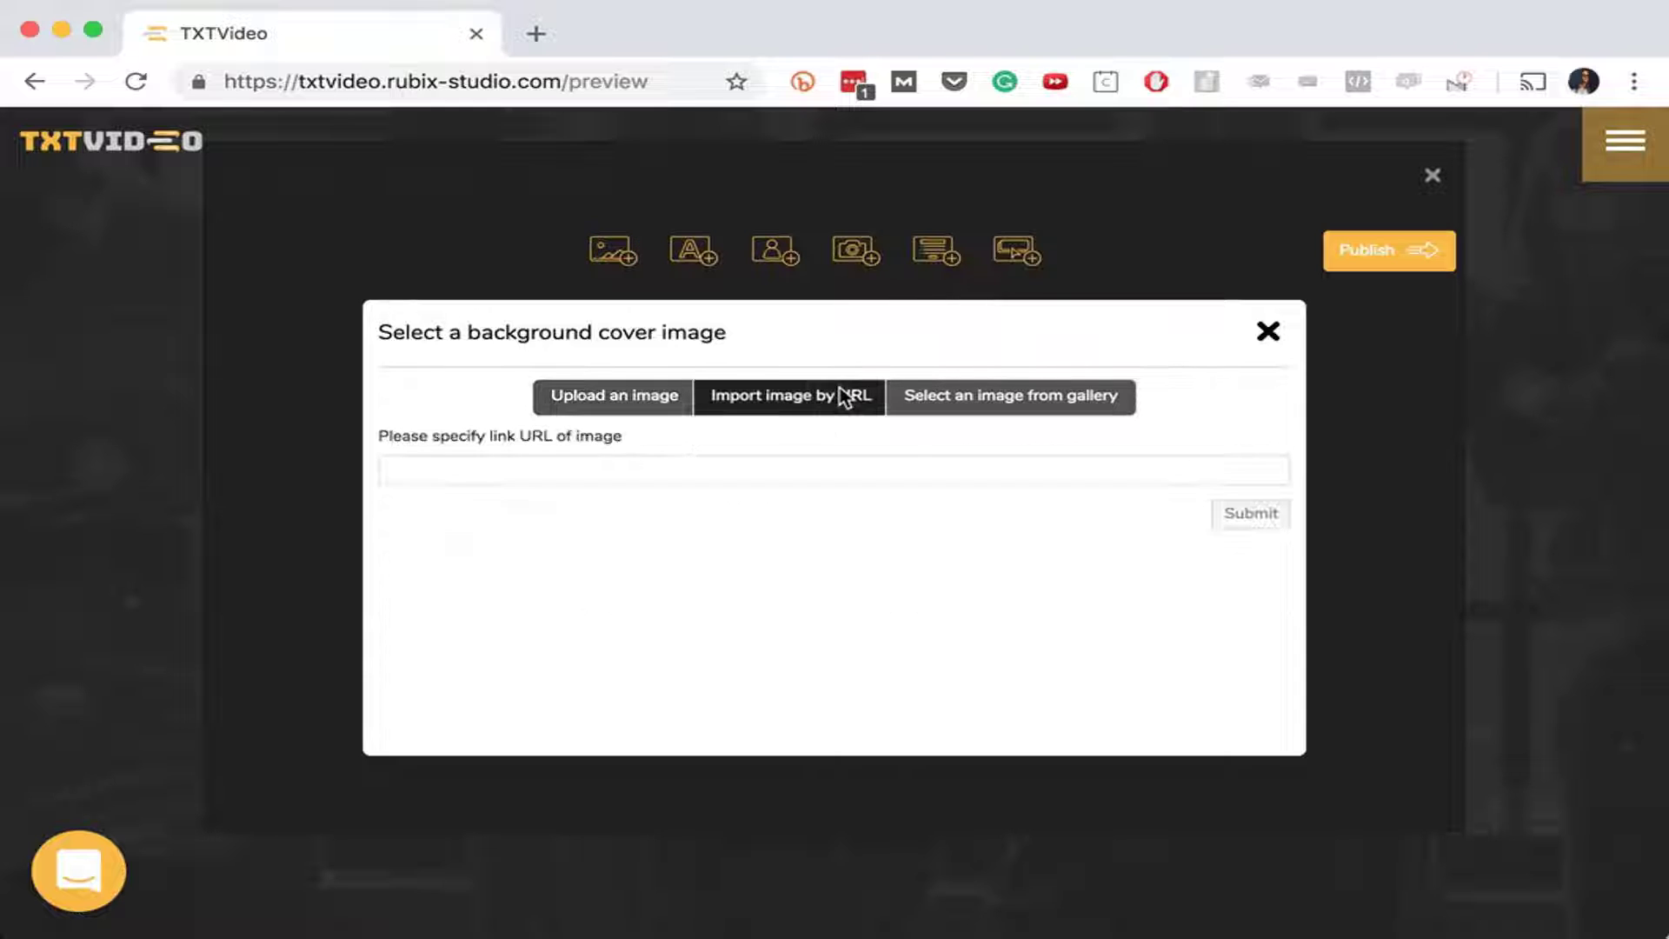
{"action": "left_click", "coordinate": [513, 467]}
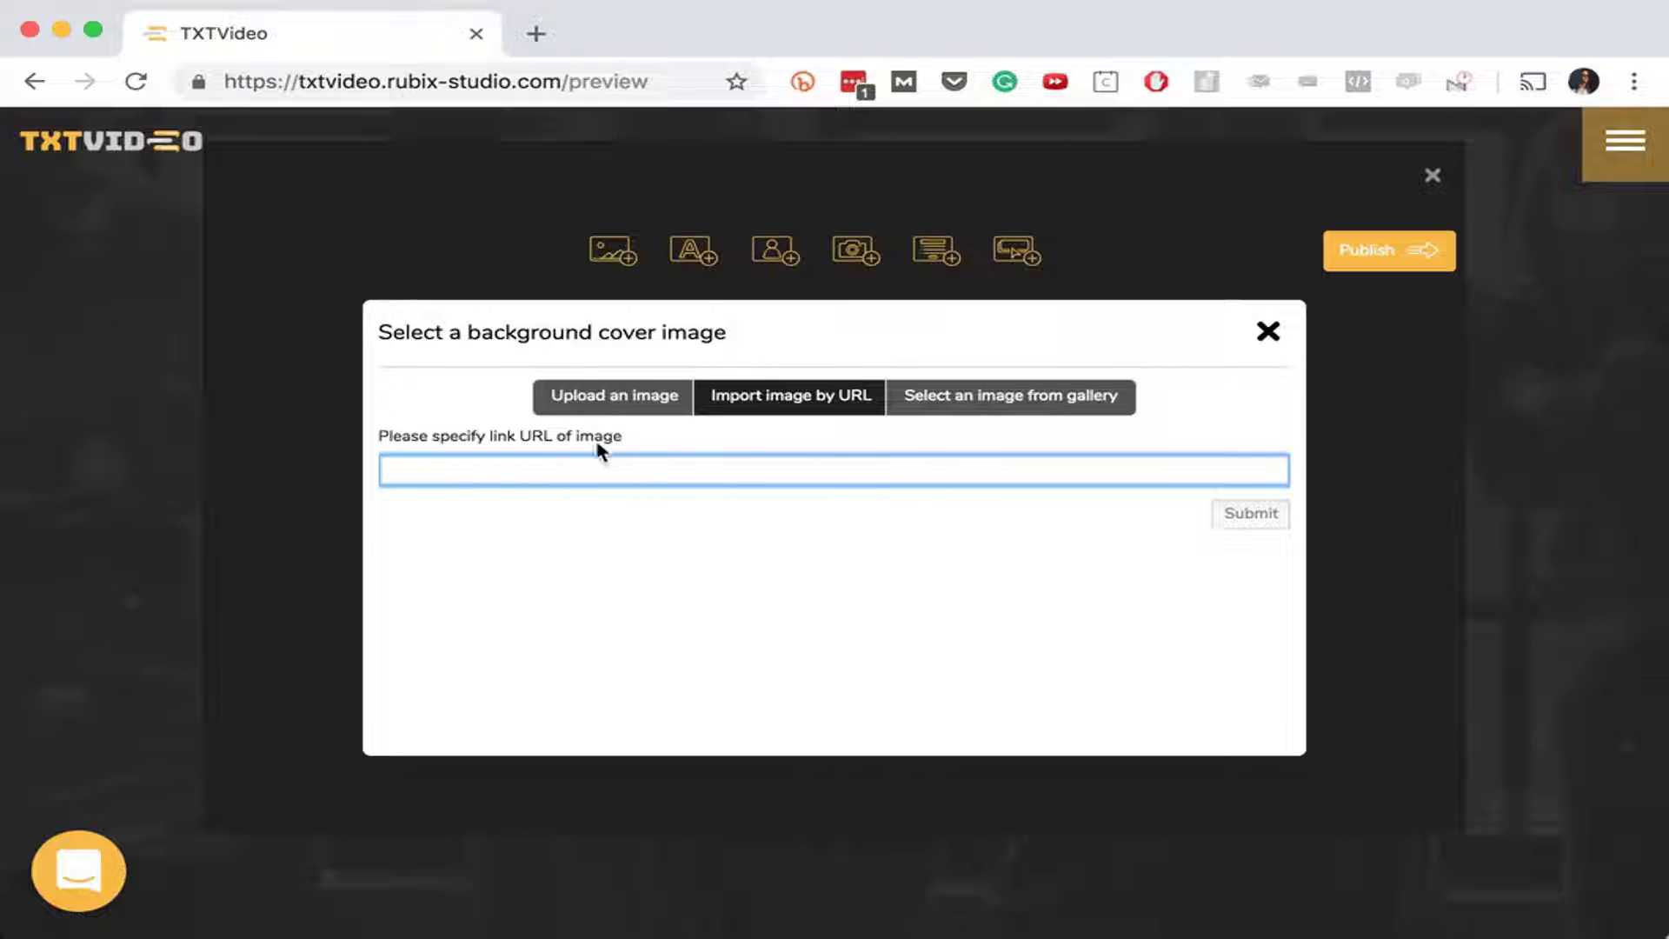
{"action": "left_click", "coordinate": [954, 402]}
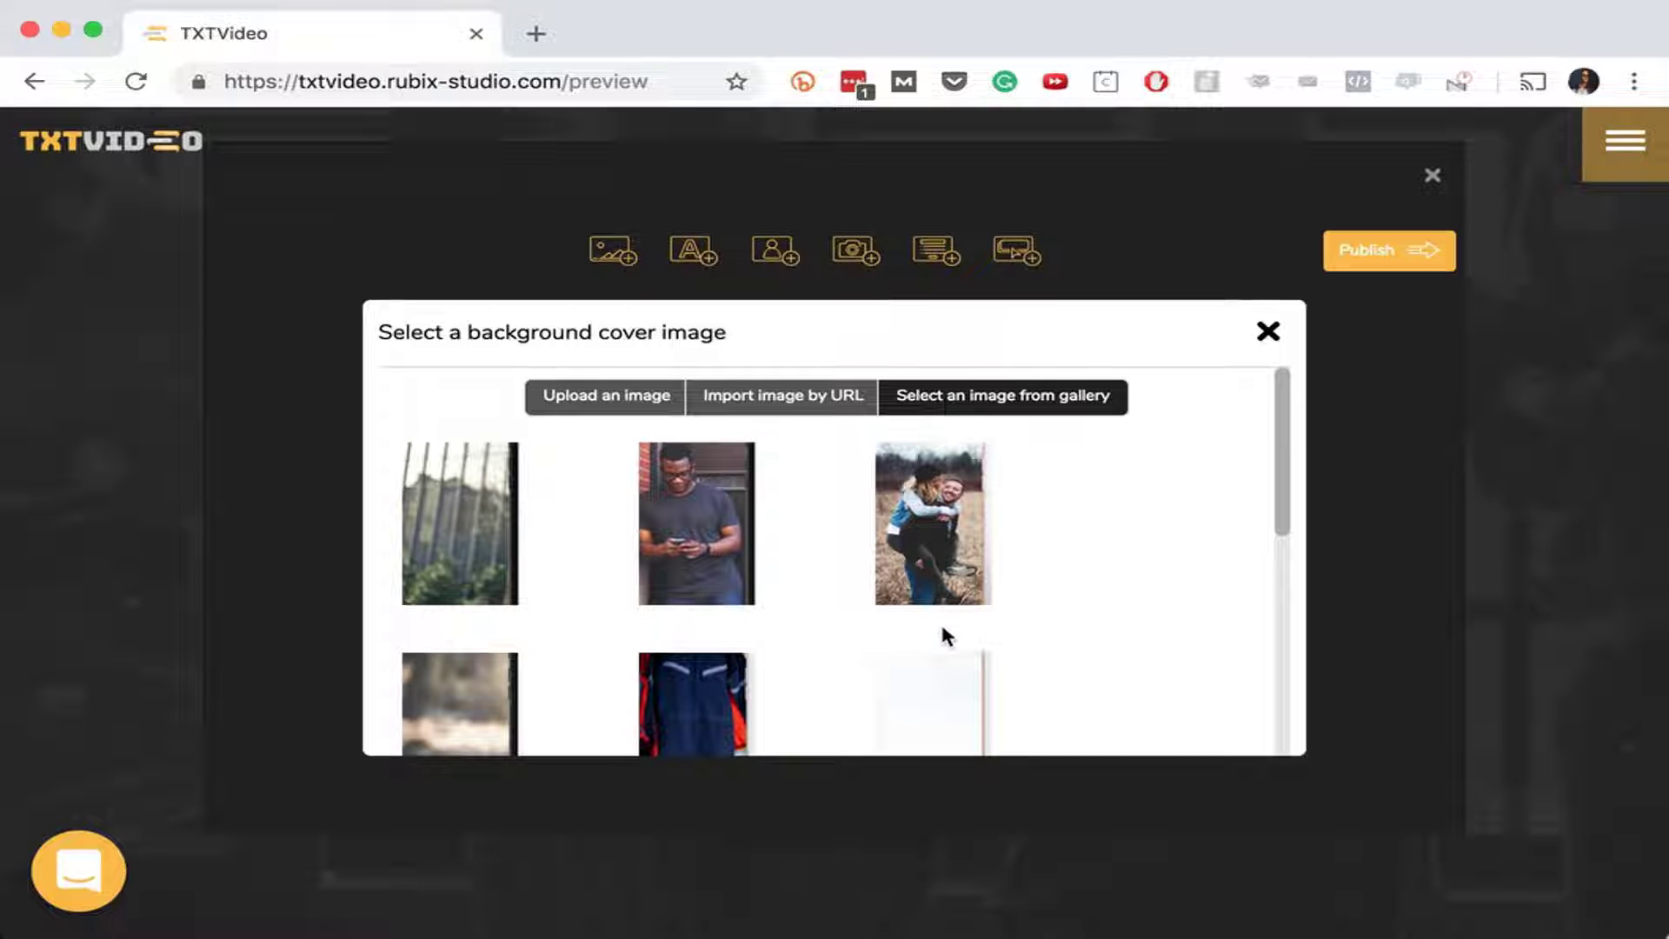
{"action": "scroll", "coordinate": [942, 630], "scroll_direction": "down", "scroll_amount": 5}
{"action": "scroll", "coordinate": [943, 634], "scroll_direction": "down", "scroll_amount": 2}
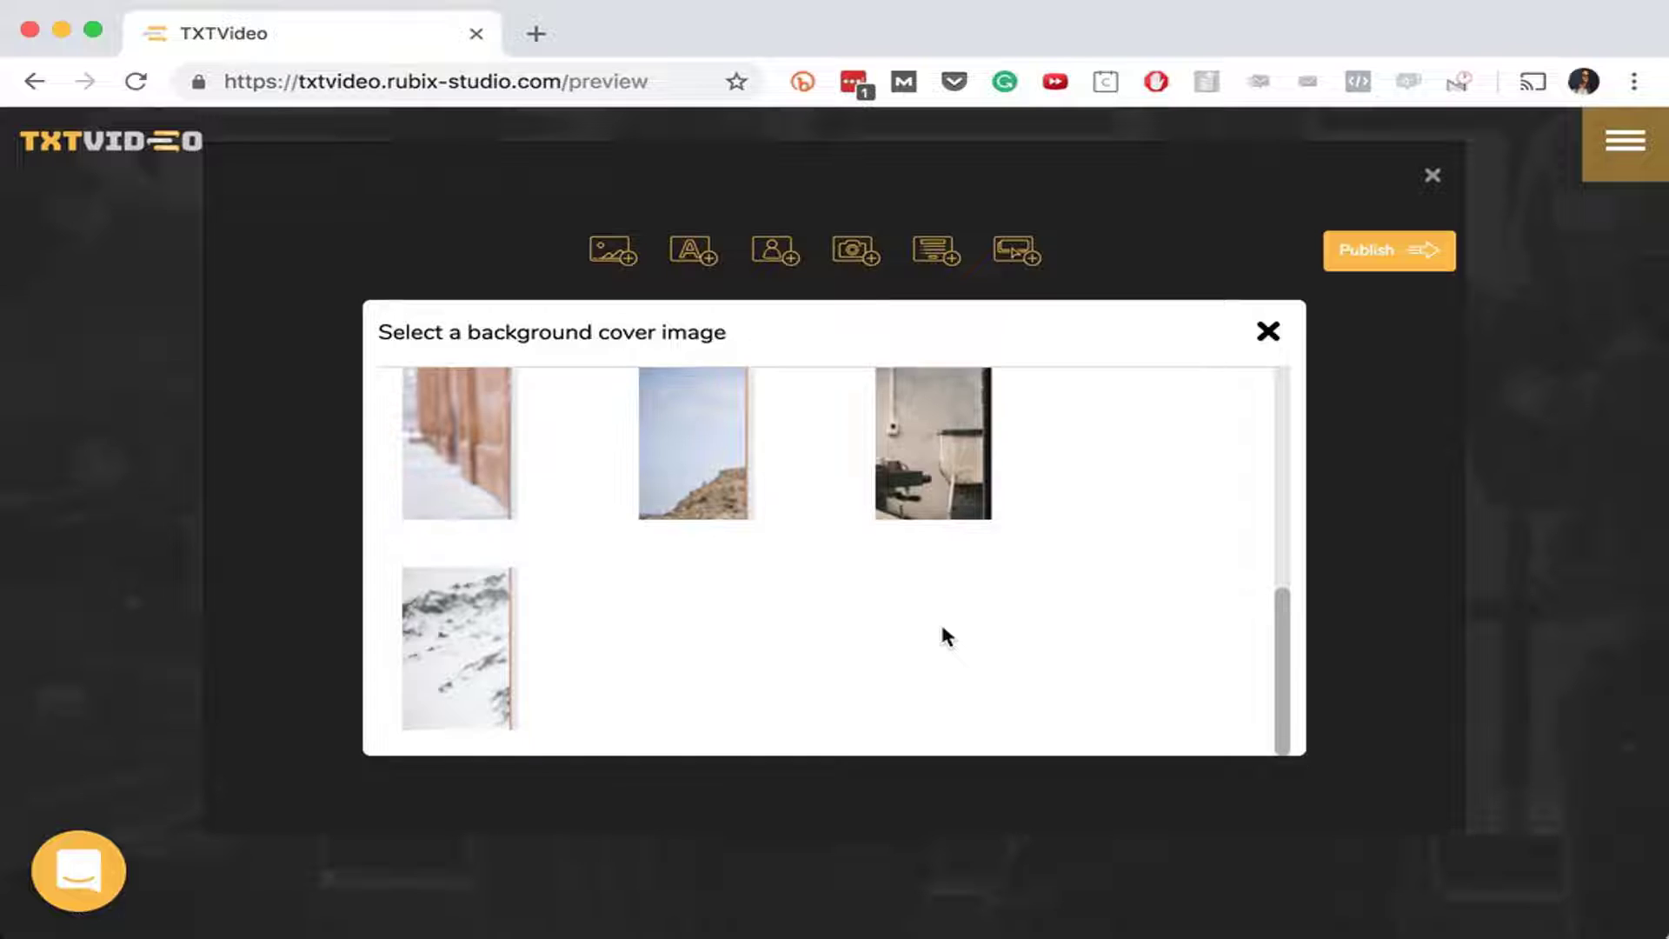
{"action": "scroll", "coordinate": [942, 634], "scroll_direction": "up", "scroll_amount": 8}
{"action": "scroll", "coordinate": [758, 566], "scroll_direction": "down", "scroll_amount": 7}
{"action": "scroll", "coordinate": [758, 567], "scroll_direction": "up", "scroll_amount": 8}
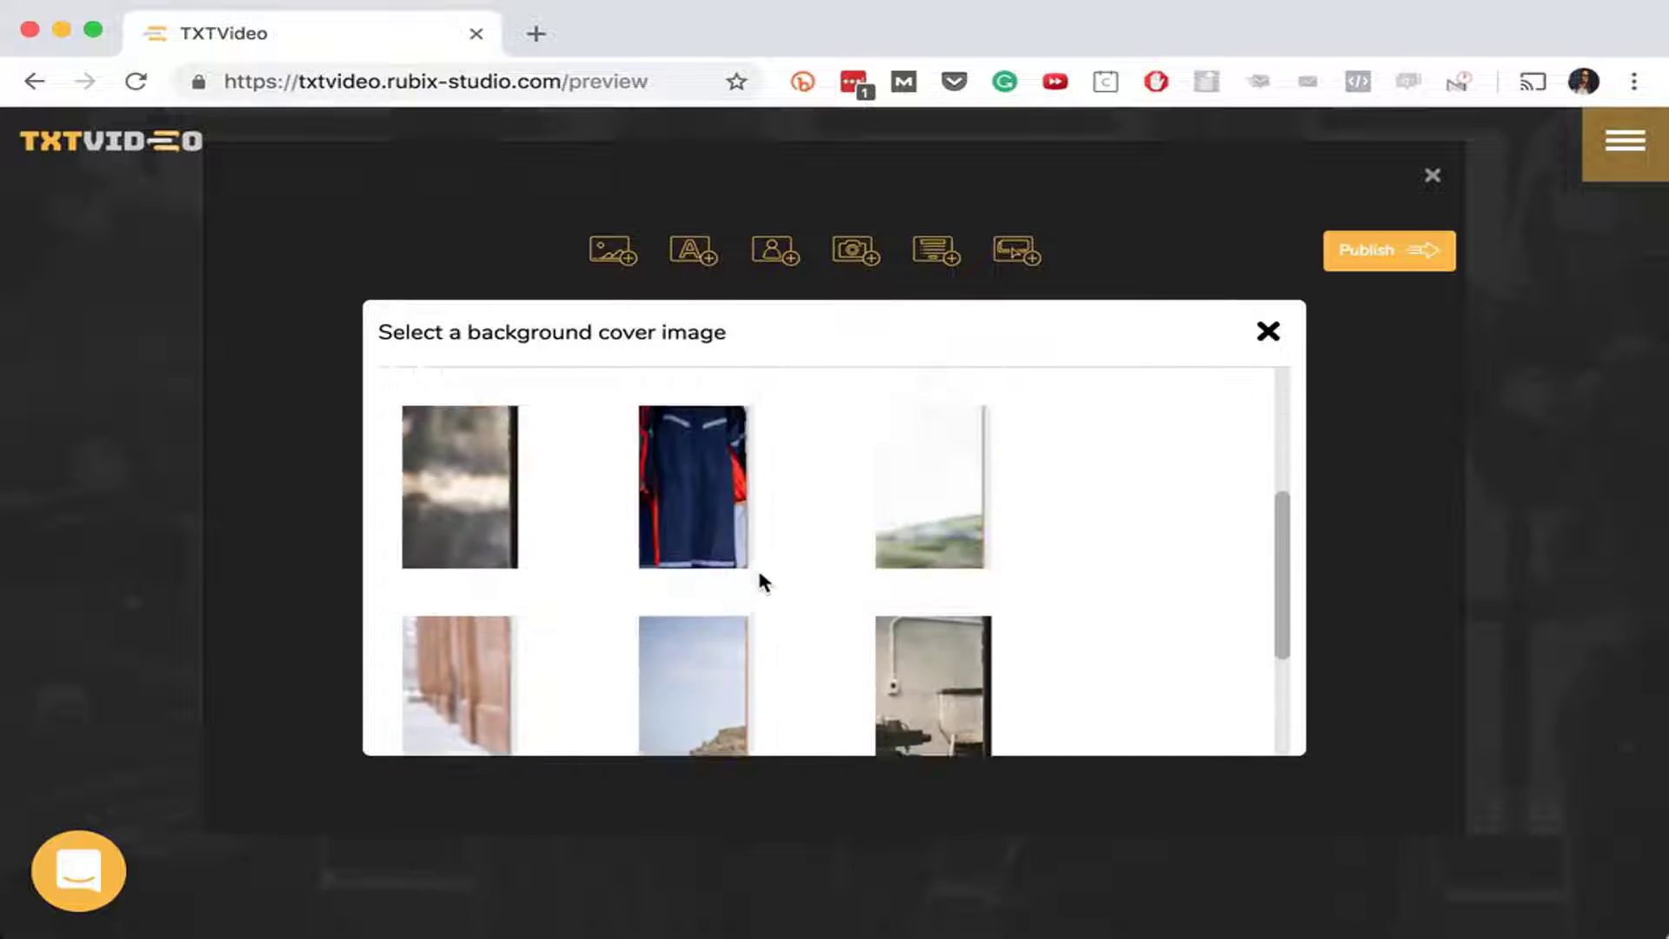
{"action": "scroll", "coordinate": [715, 578], "scroll_direction": "down", "scroll_amount": 1}
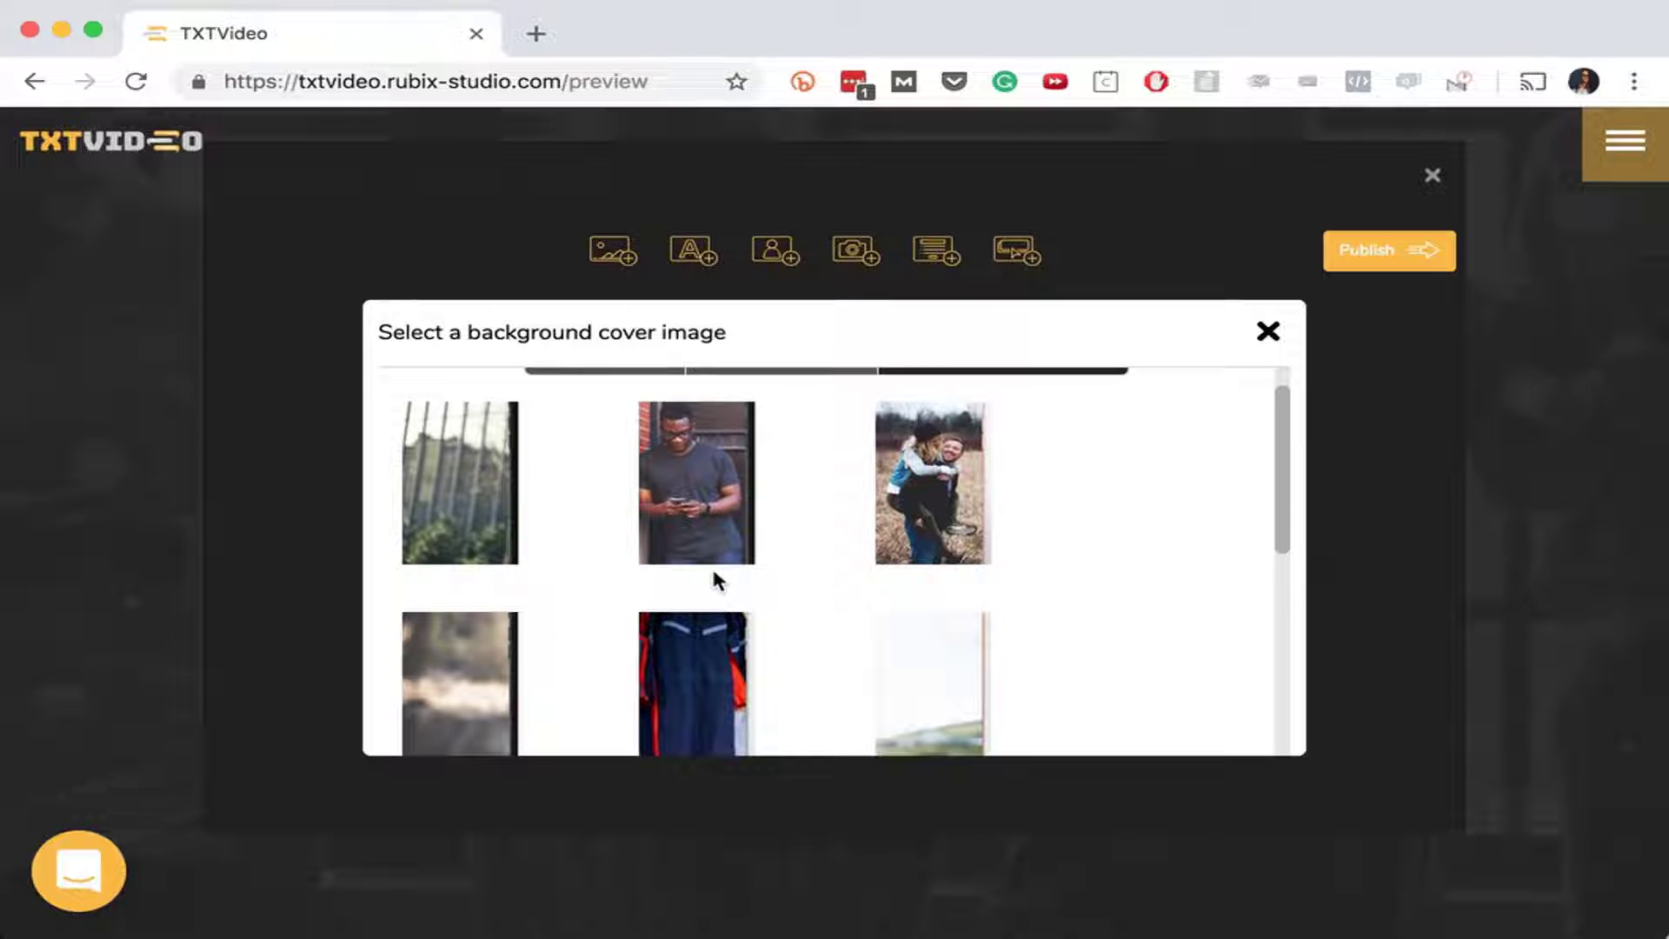
{"action": "left_click", "coordinate": [704, 484]}
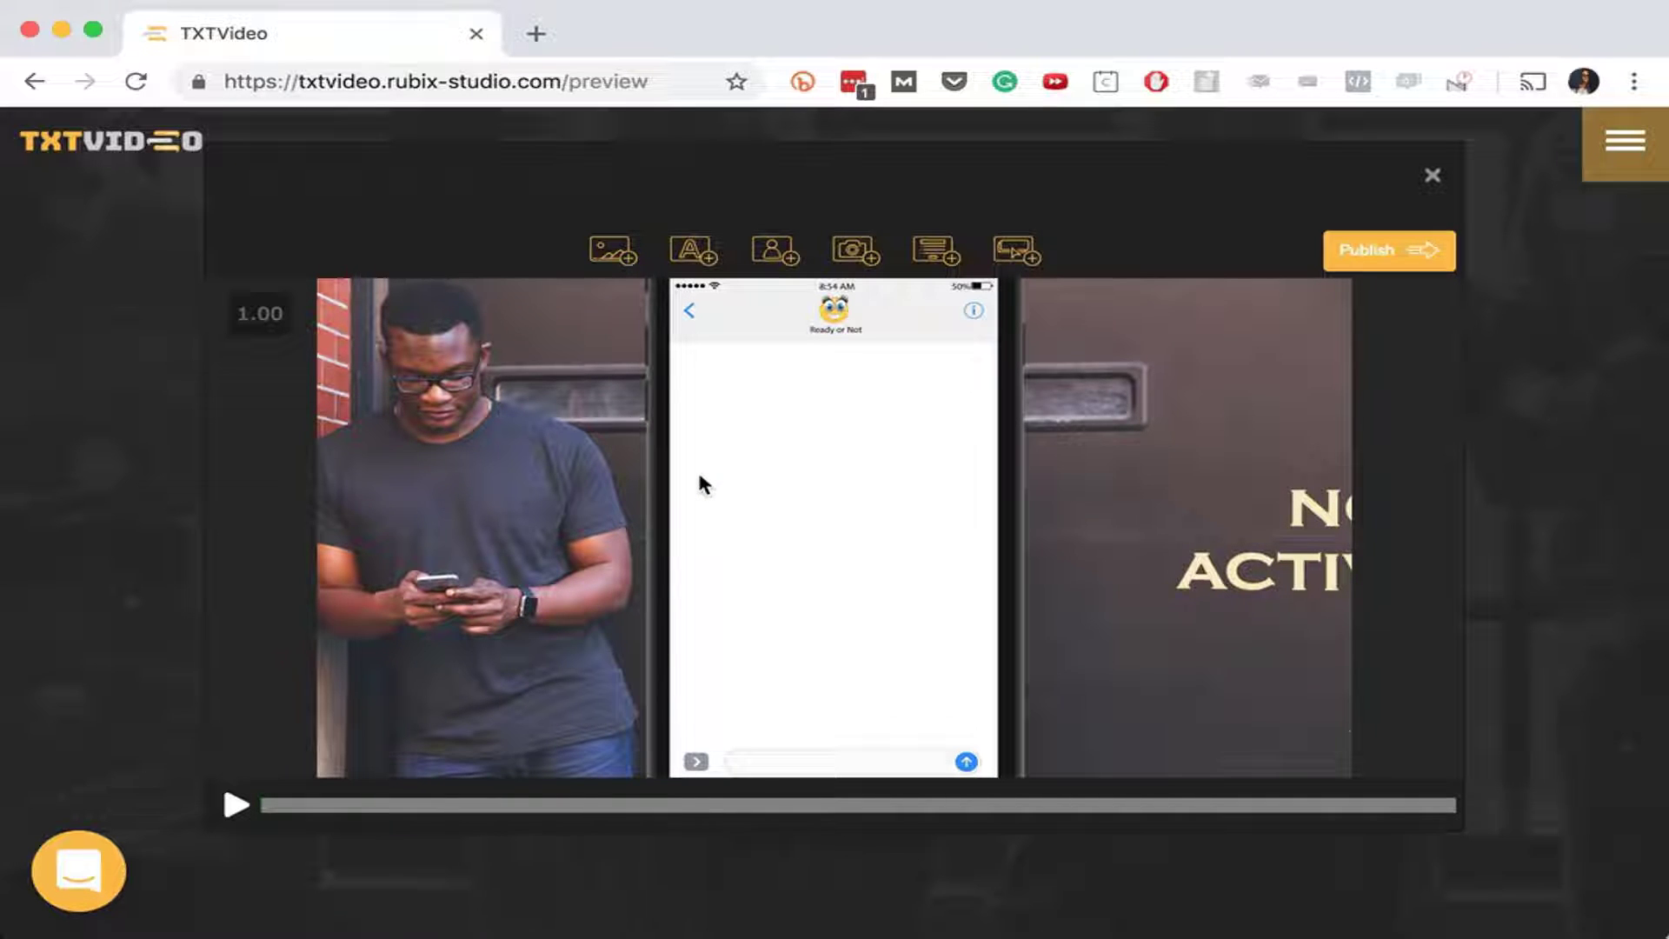
- Preview the video with its new background, pause it and rewind to just after the "Are You Ready?" image
{"action": "left_click", "coordinate": [235, 807]}
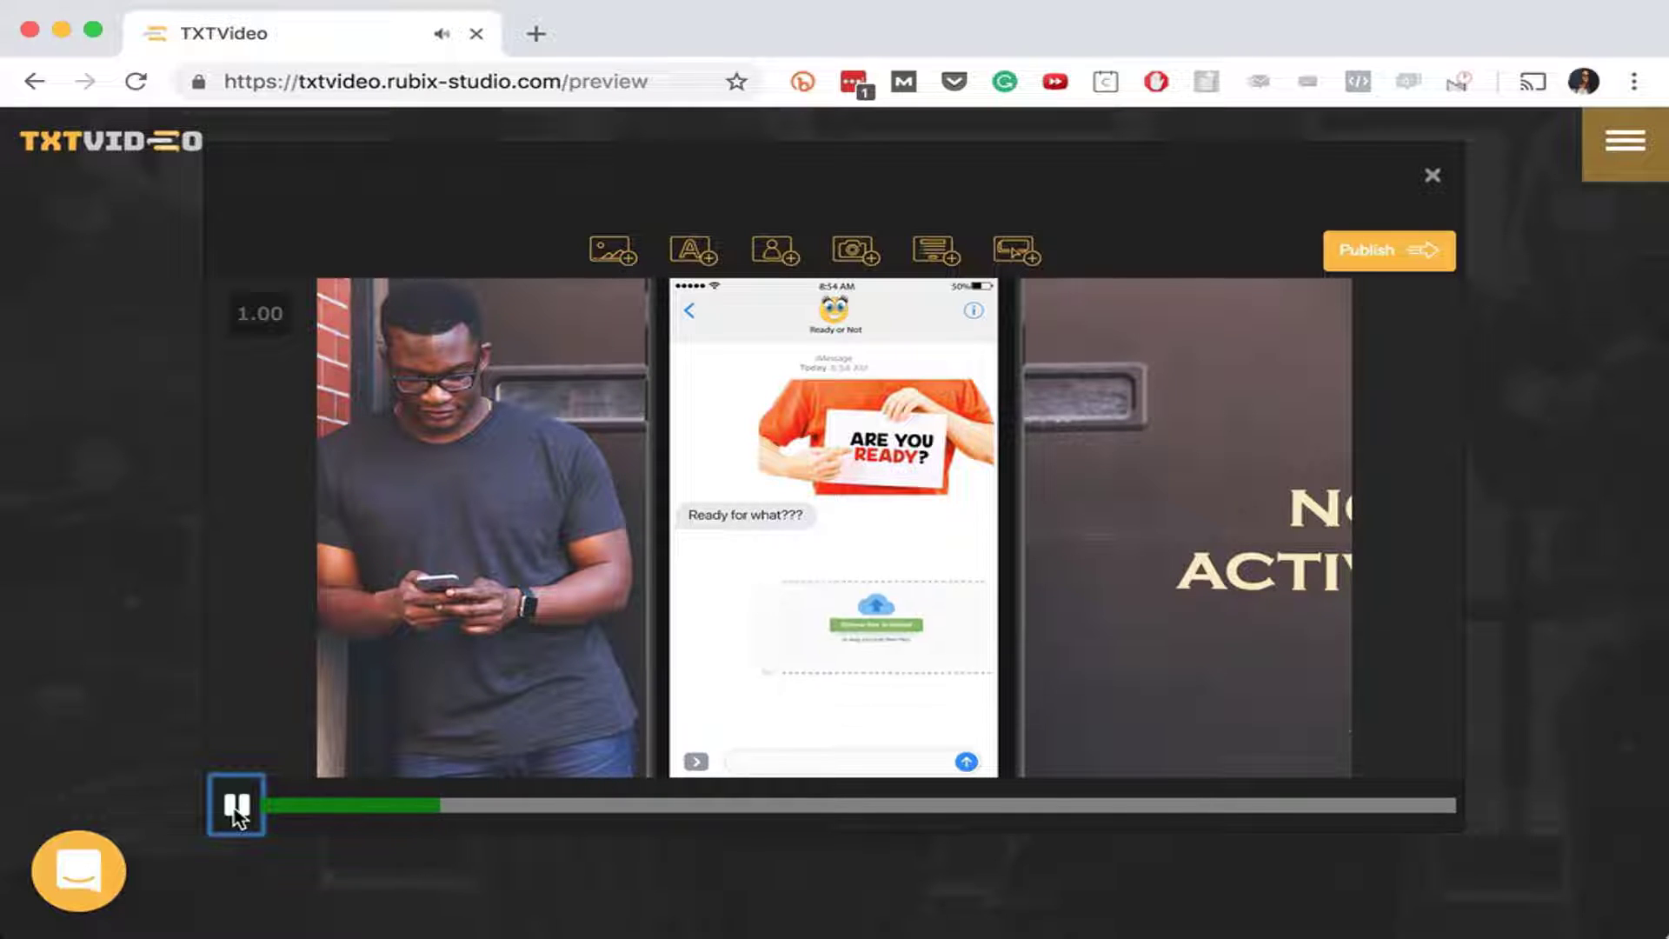
{"action": "left_click", "coordinate": [237, 812]}
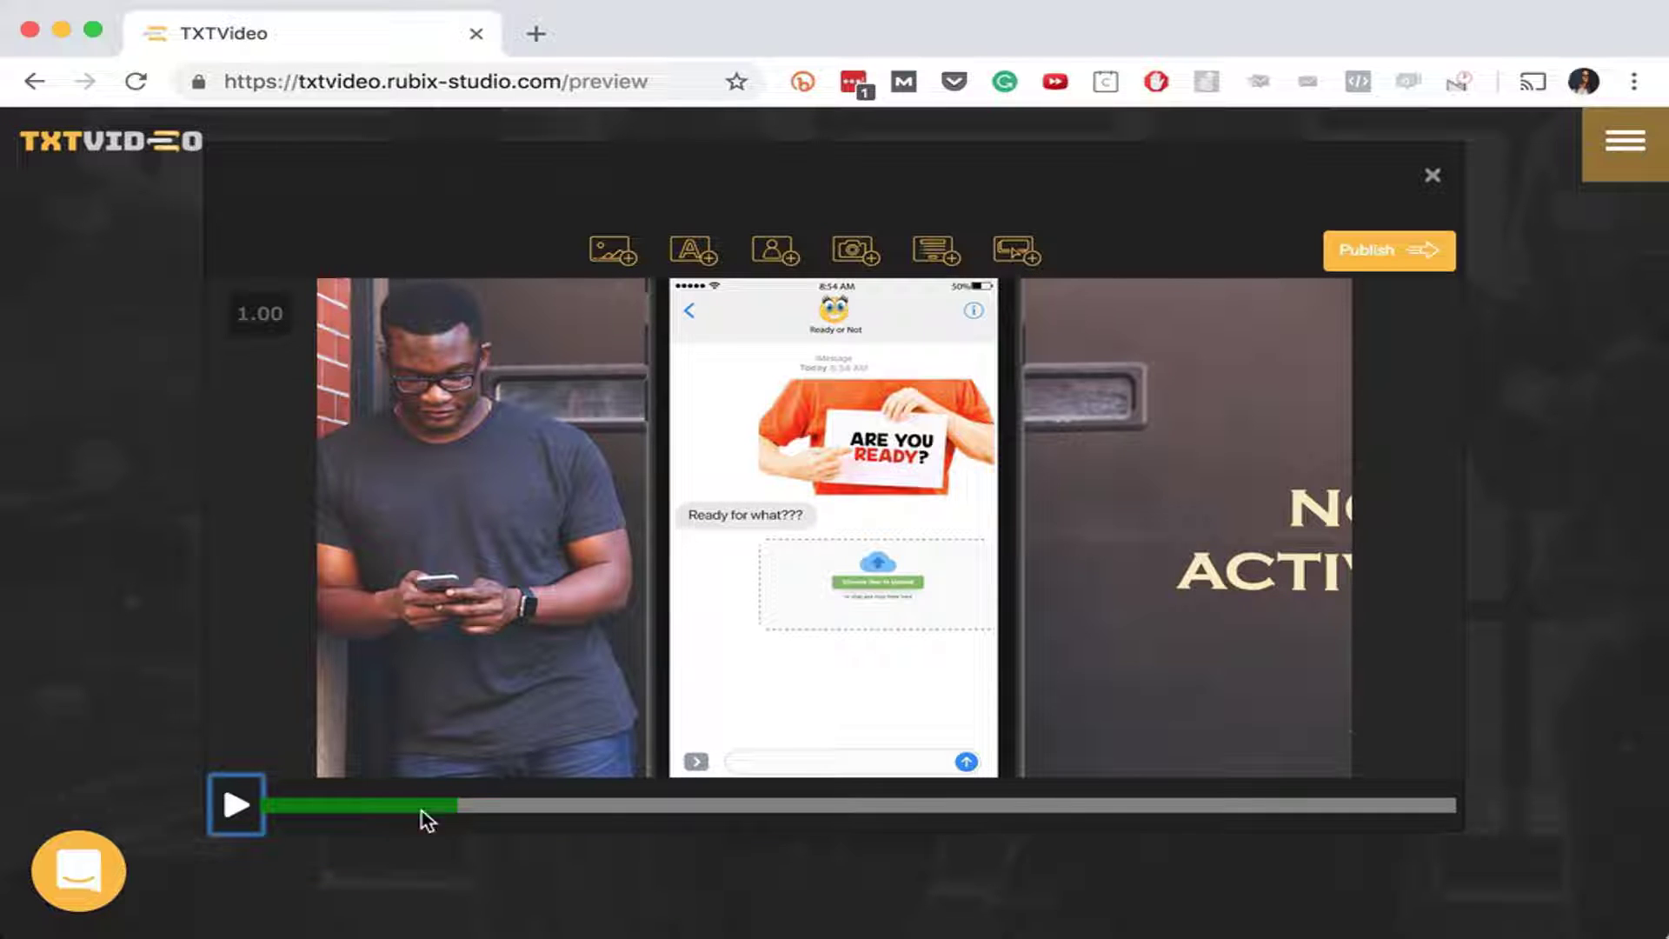
{"action": "left_click", "coordinate": [331, 806]}
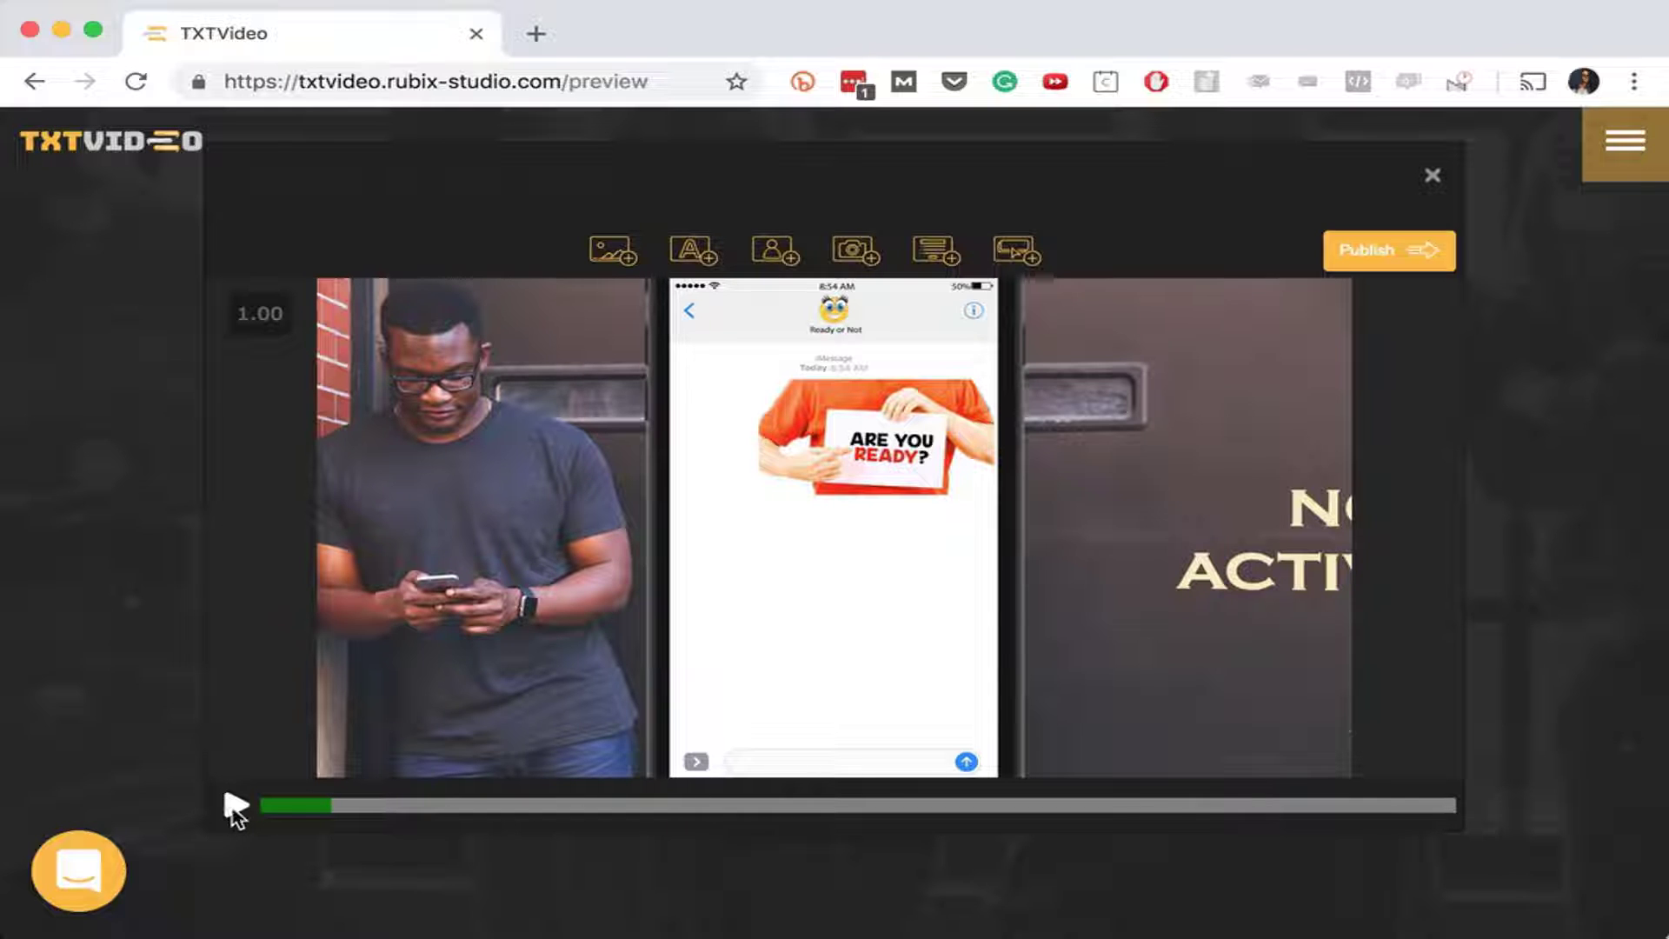
- Add a text box to the video, shrink it and place it in the upper-right area beside the phone
{"action": "left_click", "coordinate": [693, 252]}
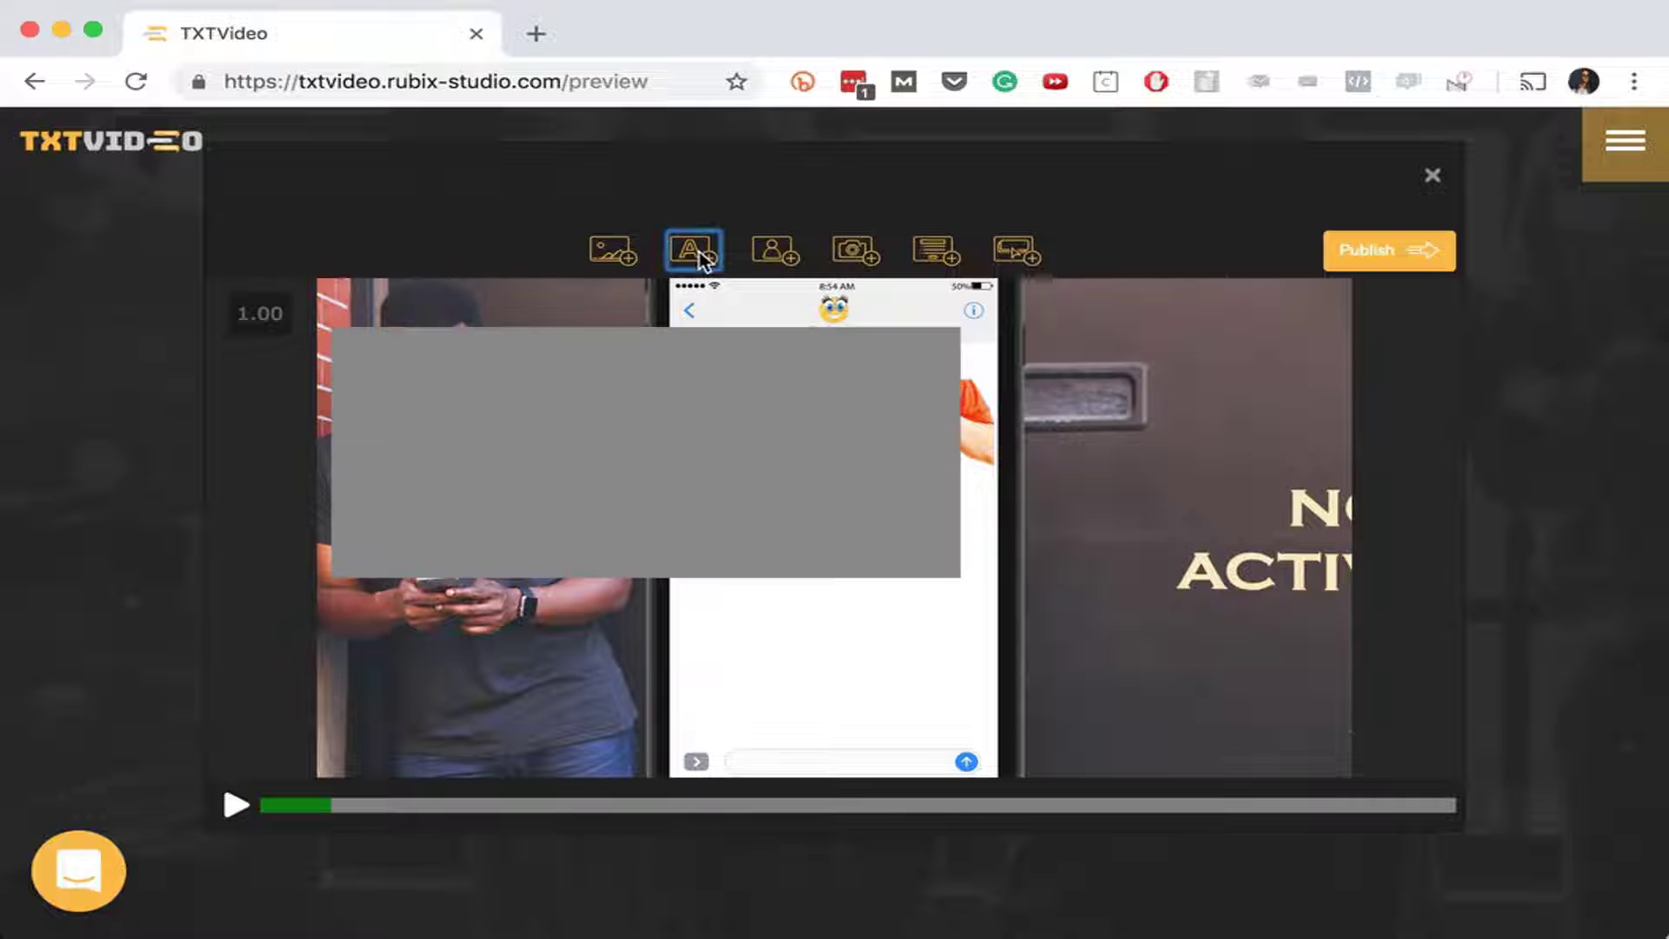
{"action": "left_click_drag", "start_coordinate": [657, 400], "coordinate": [866, 443]}
{"action": "left_click", "coordinate": [794, 466]}
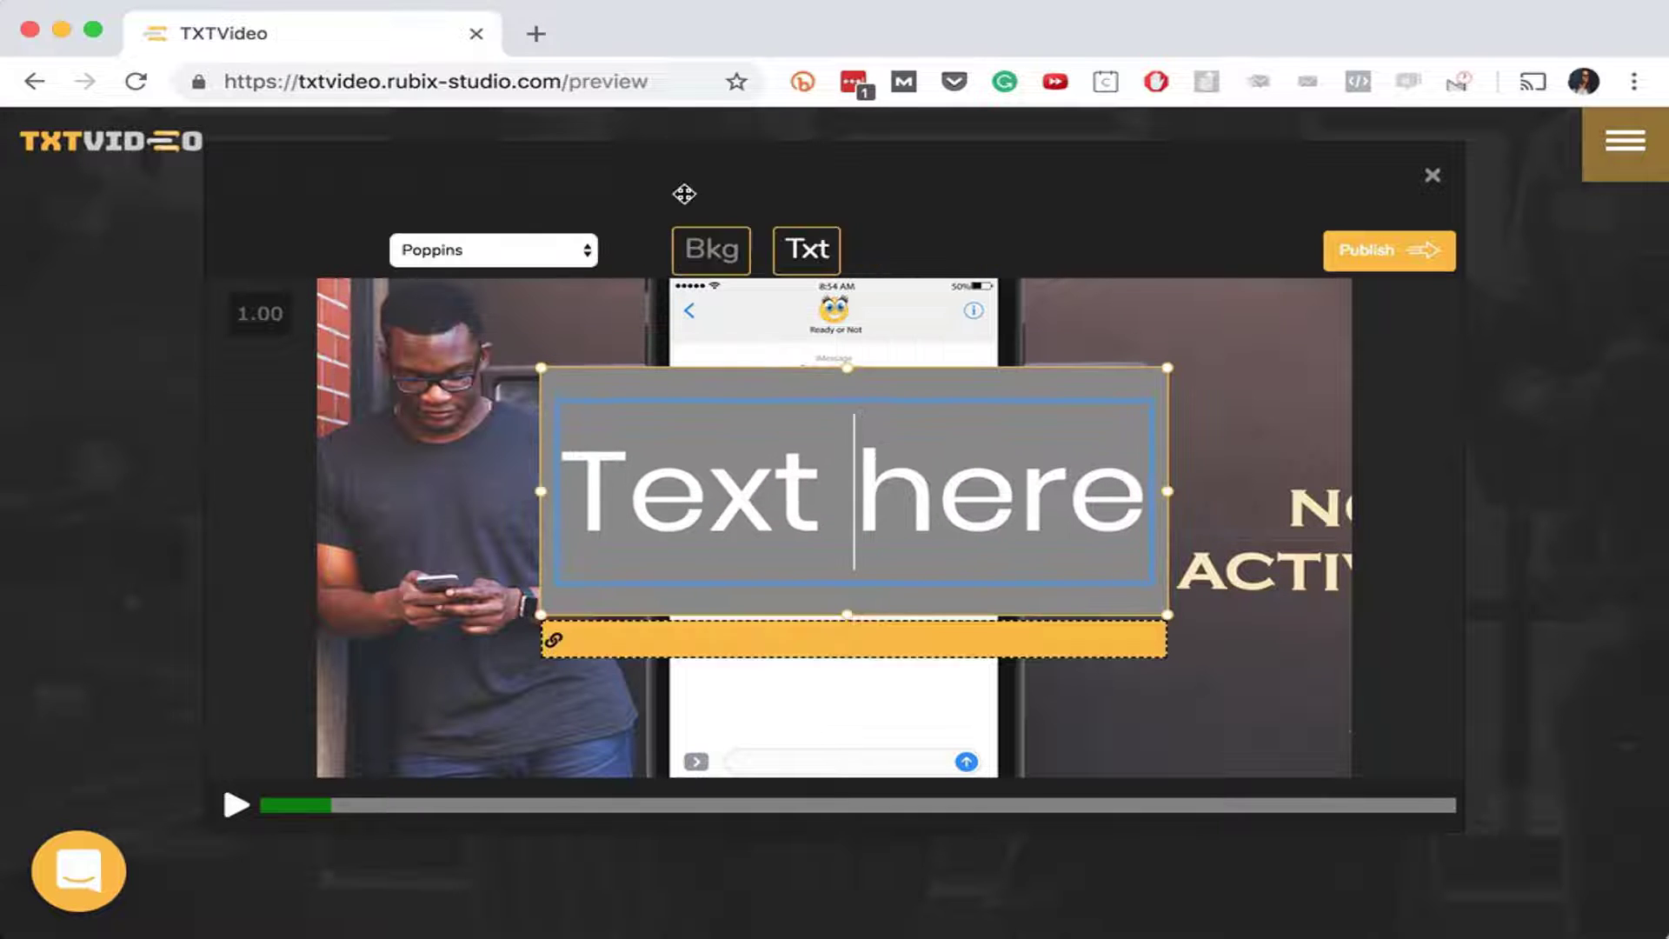
{"action": "left_click_drag", "start_coordinate": [548, 621], "coordinate": [893, 460]}
{"action": "left_click_drag", "start_coordinate": [1068, 398], "coordinate": [1233, 335]}
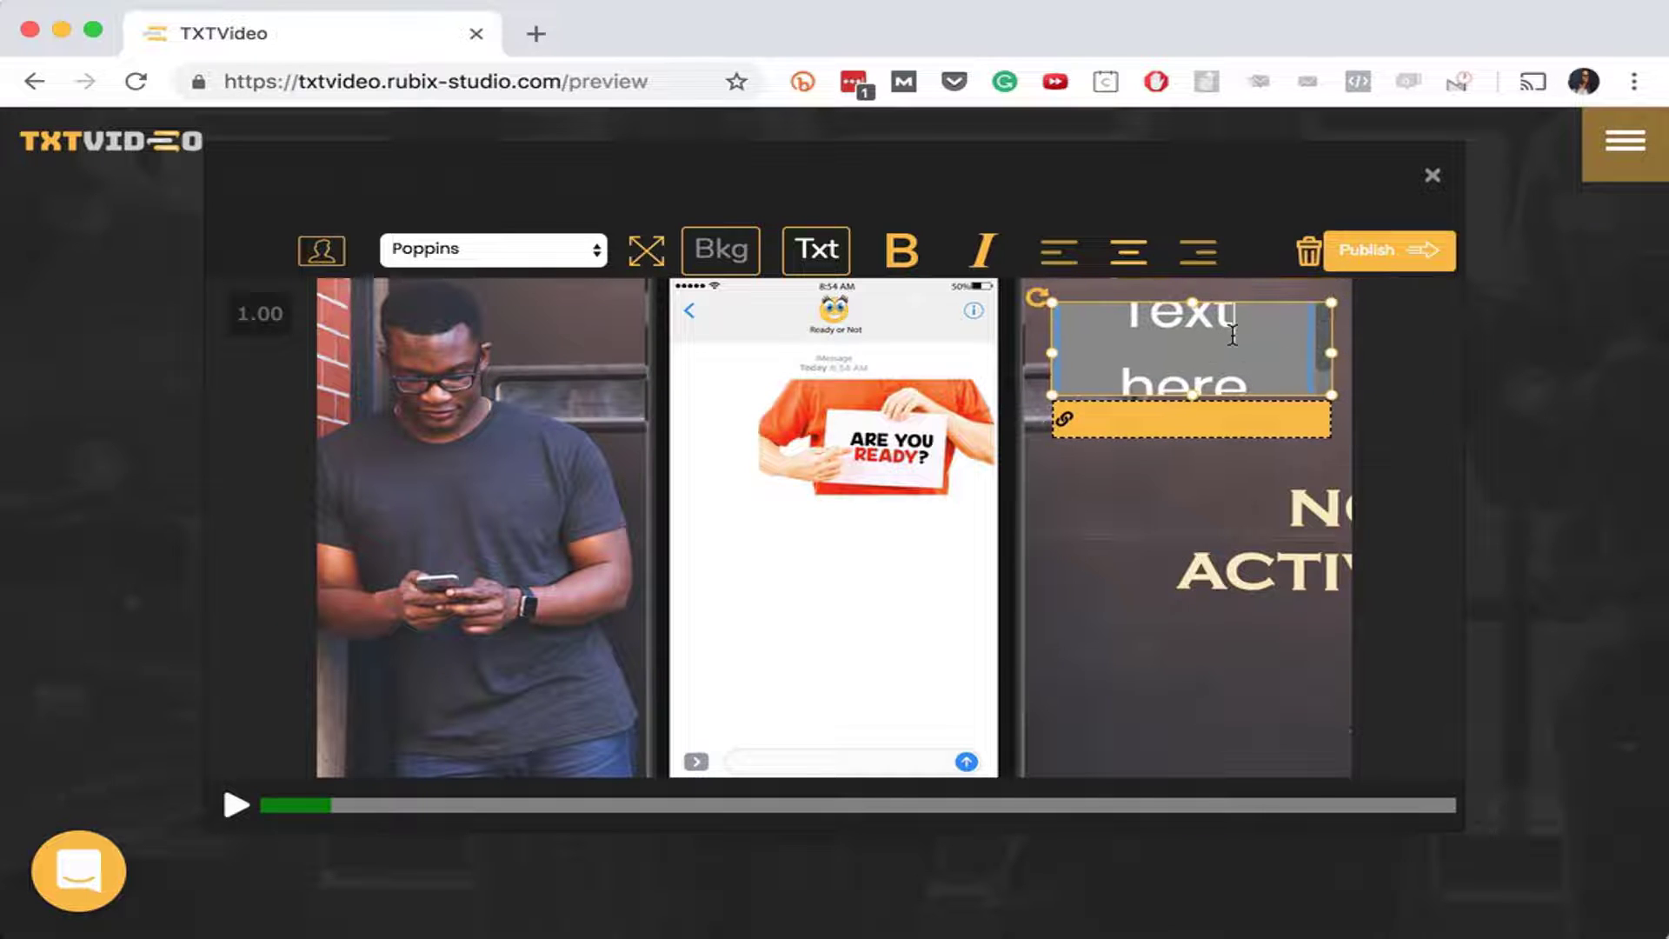
- Replace the text box's placeholder wording with "Hi there"
{"action": "double_click", "coordinate": [1160, 348]}
{"action": "triple_click", "coordinate": [1160, 347]}
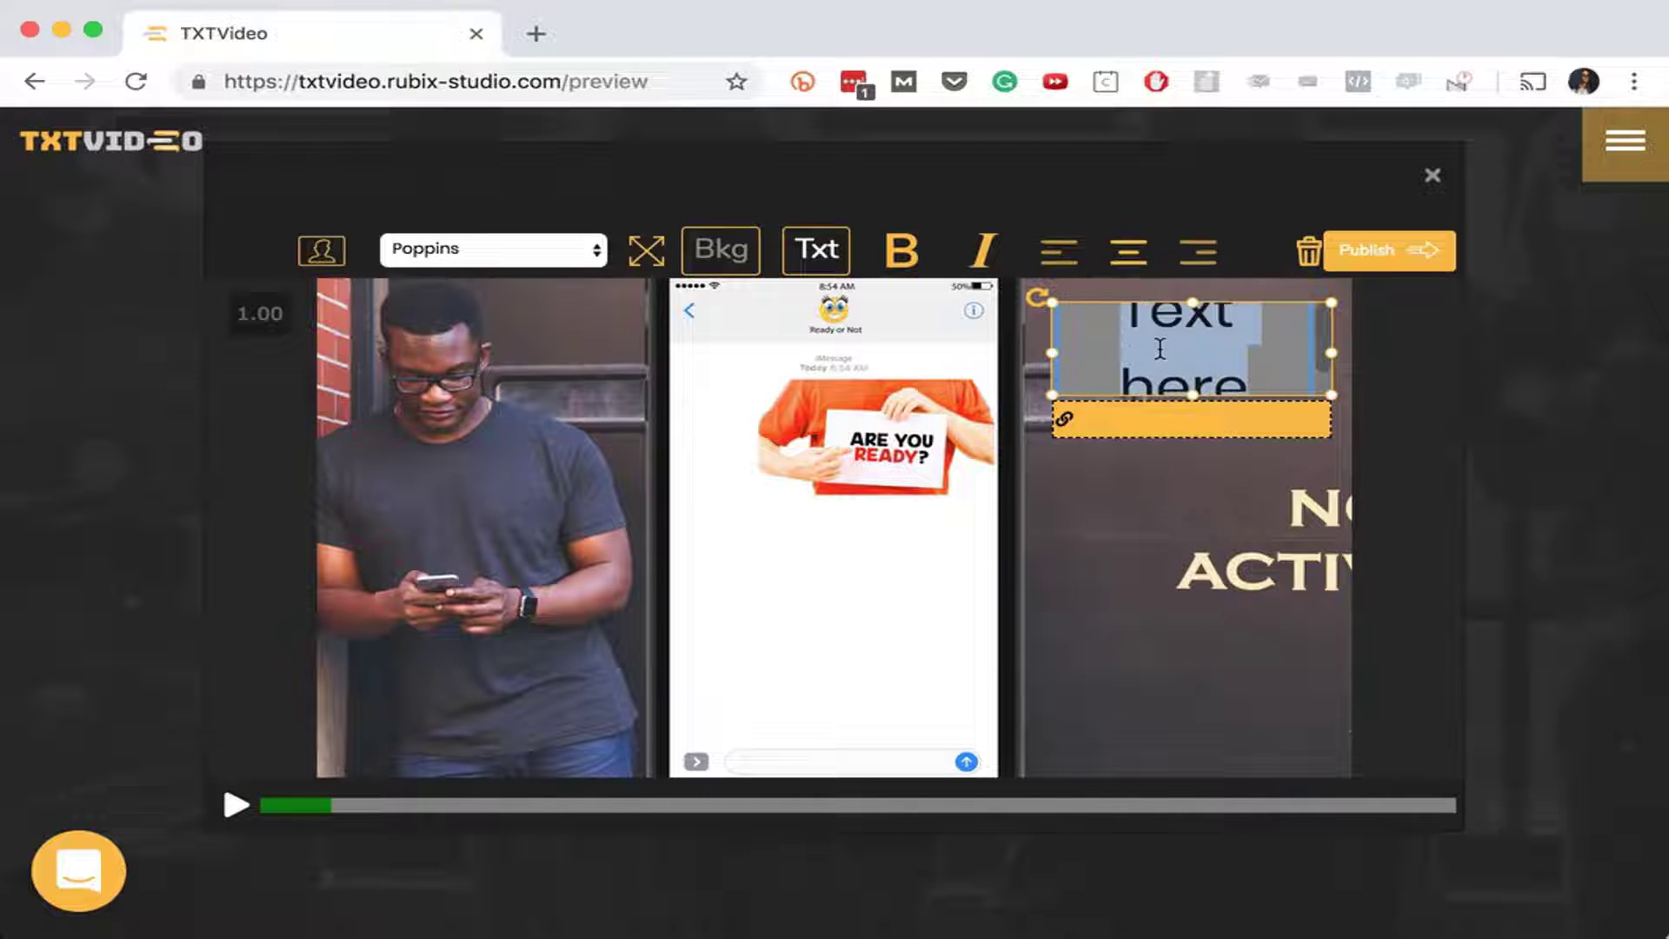
{"action": "type", "text": "Hi there"}
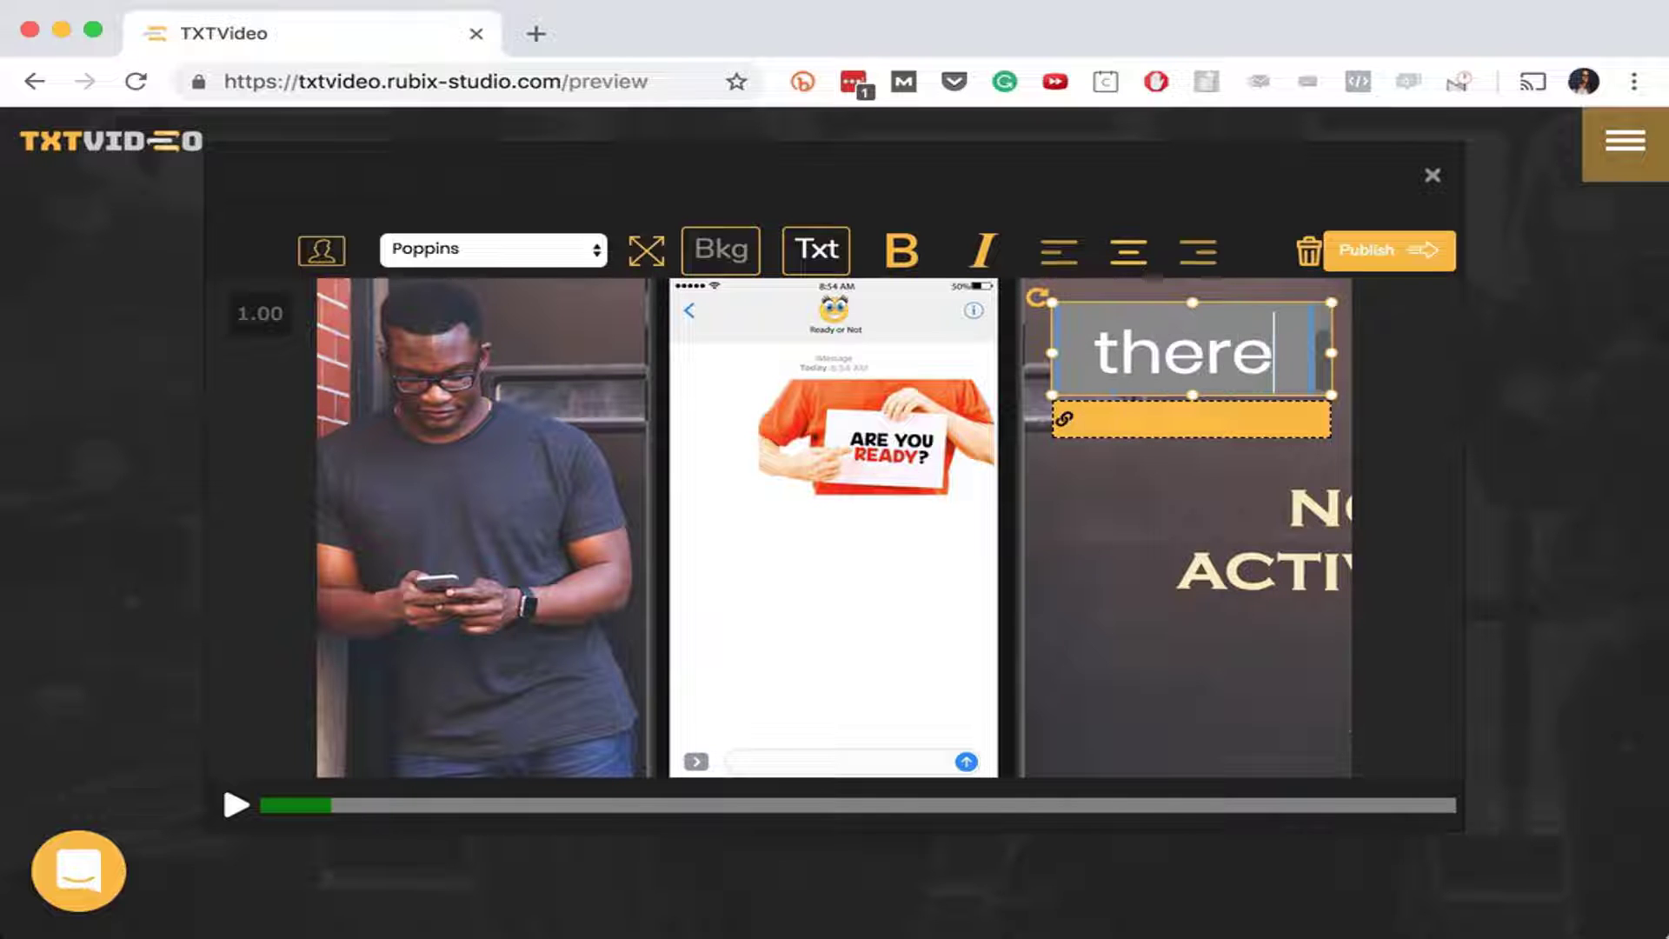
{"action": "left_click", "coordinate": [1239, 560]}
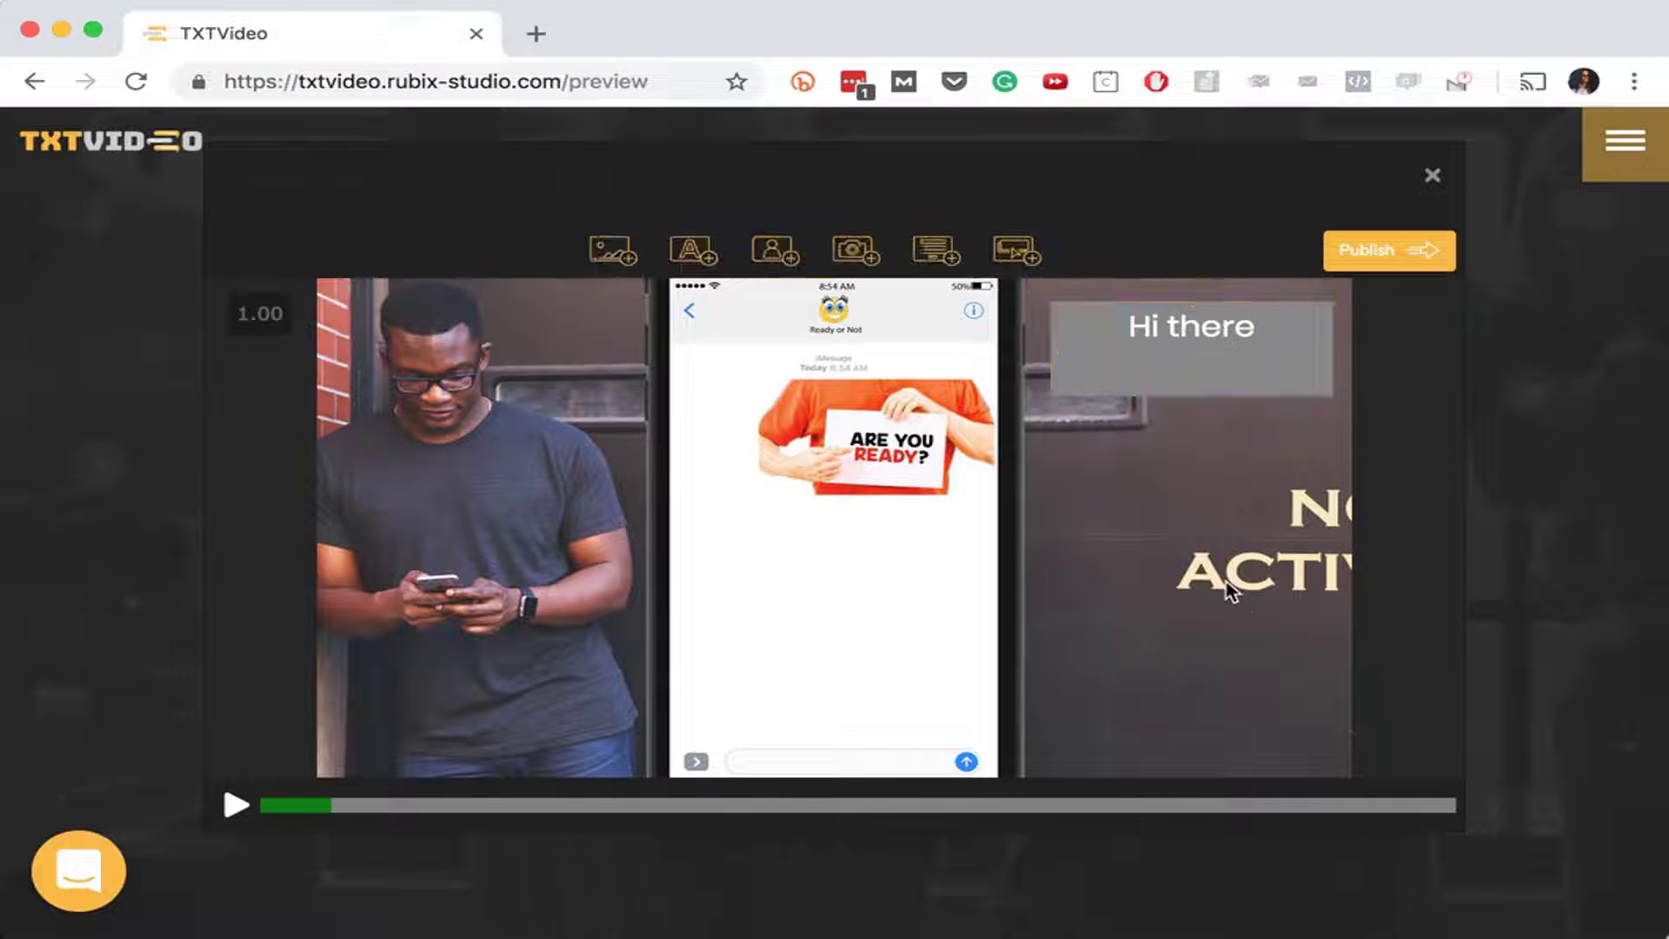
{"action": "left_click", "coordinate": [1197, 337]}
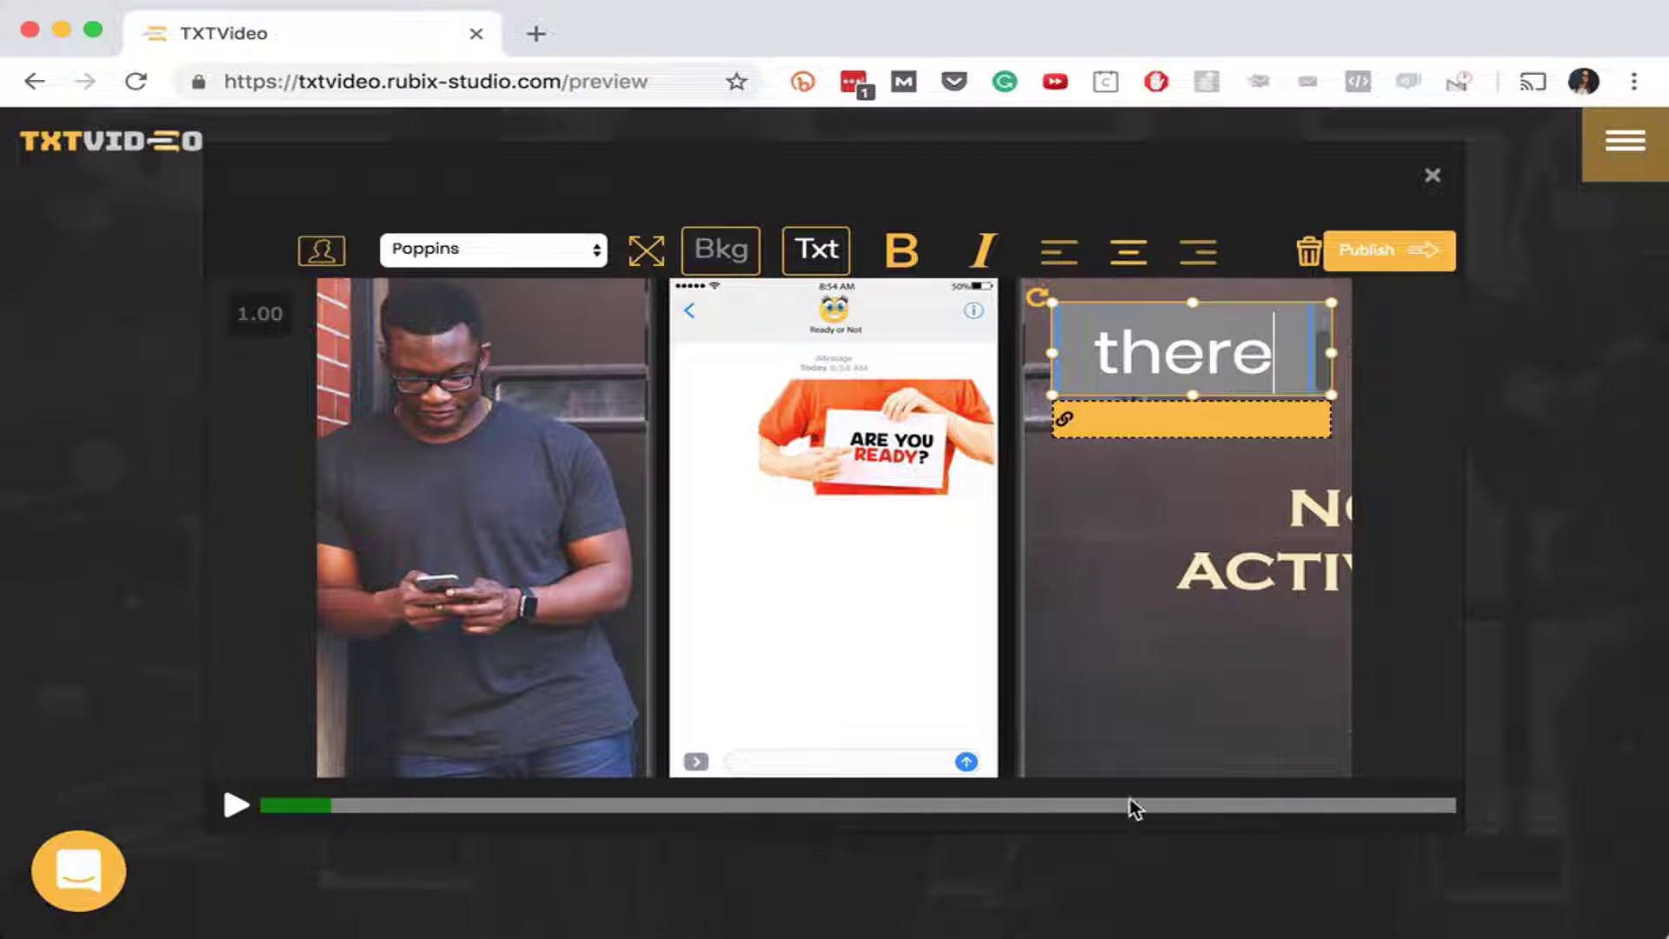
{"action": "left_click", "coordinate": [1139, 660]}
- Adjust the height of the "Hi there" text box until its words fit on one line, and deselect it
{"action": "double_click", "coordinate": [1166, 377]}
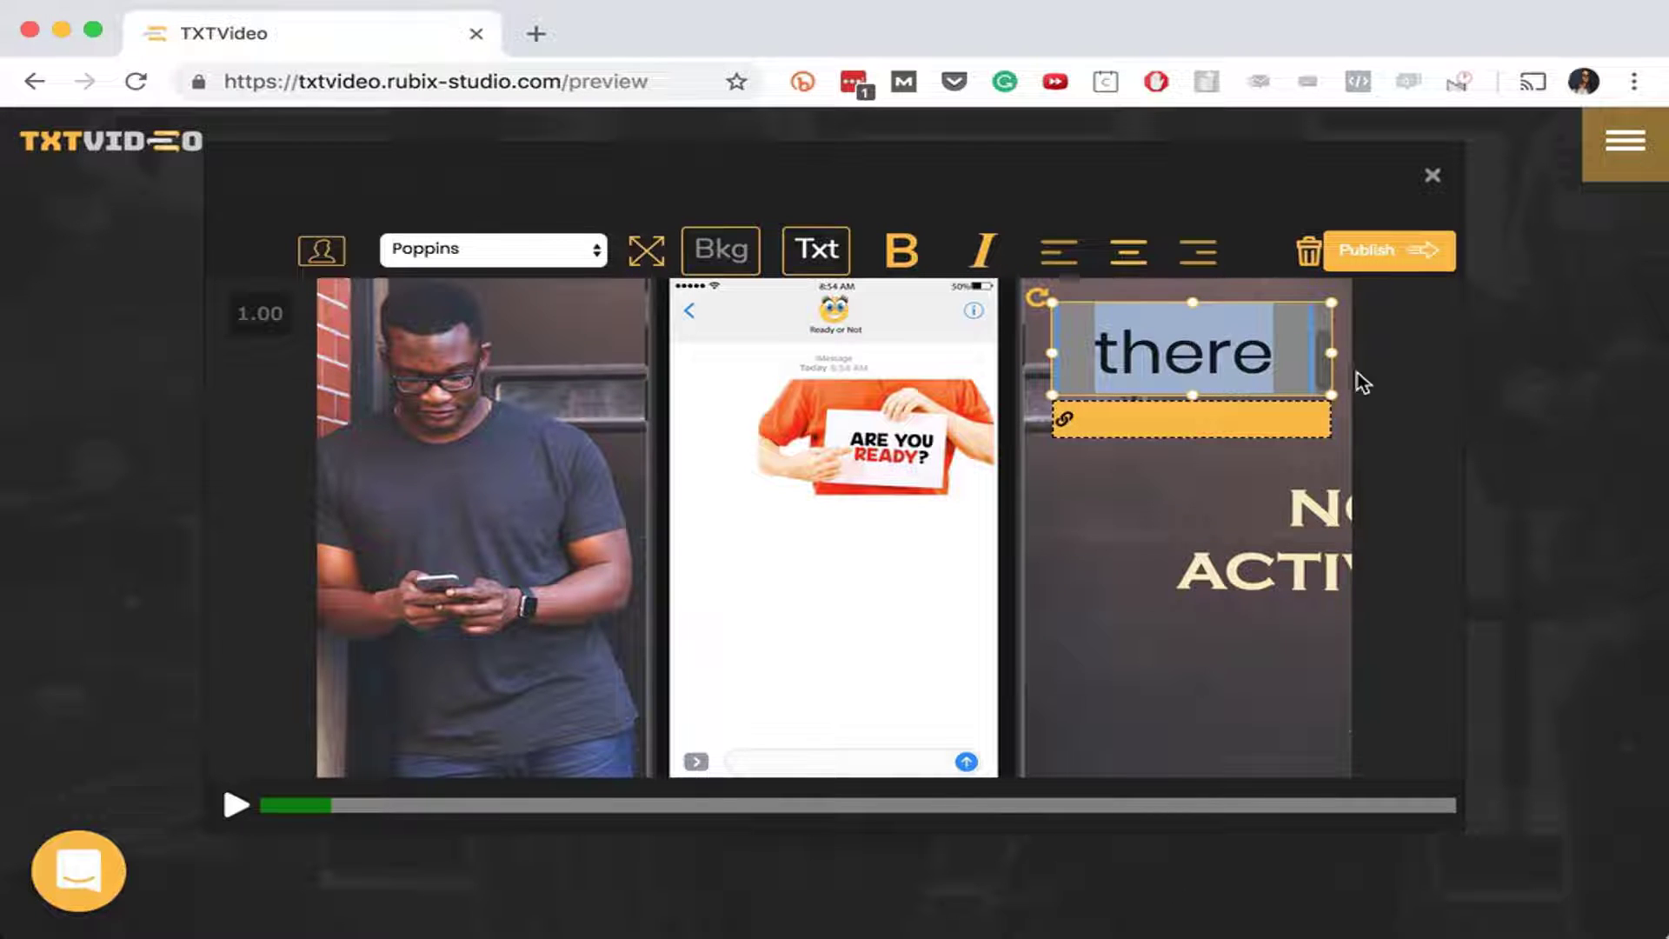
{"action": "key", "text": "Home"}
{"action": "type", "text": "Hi"}
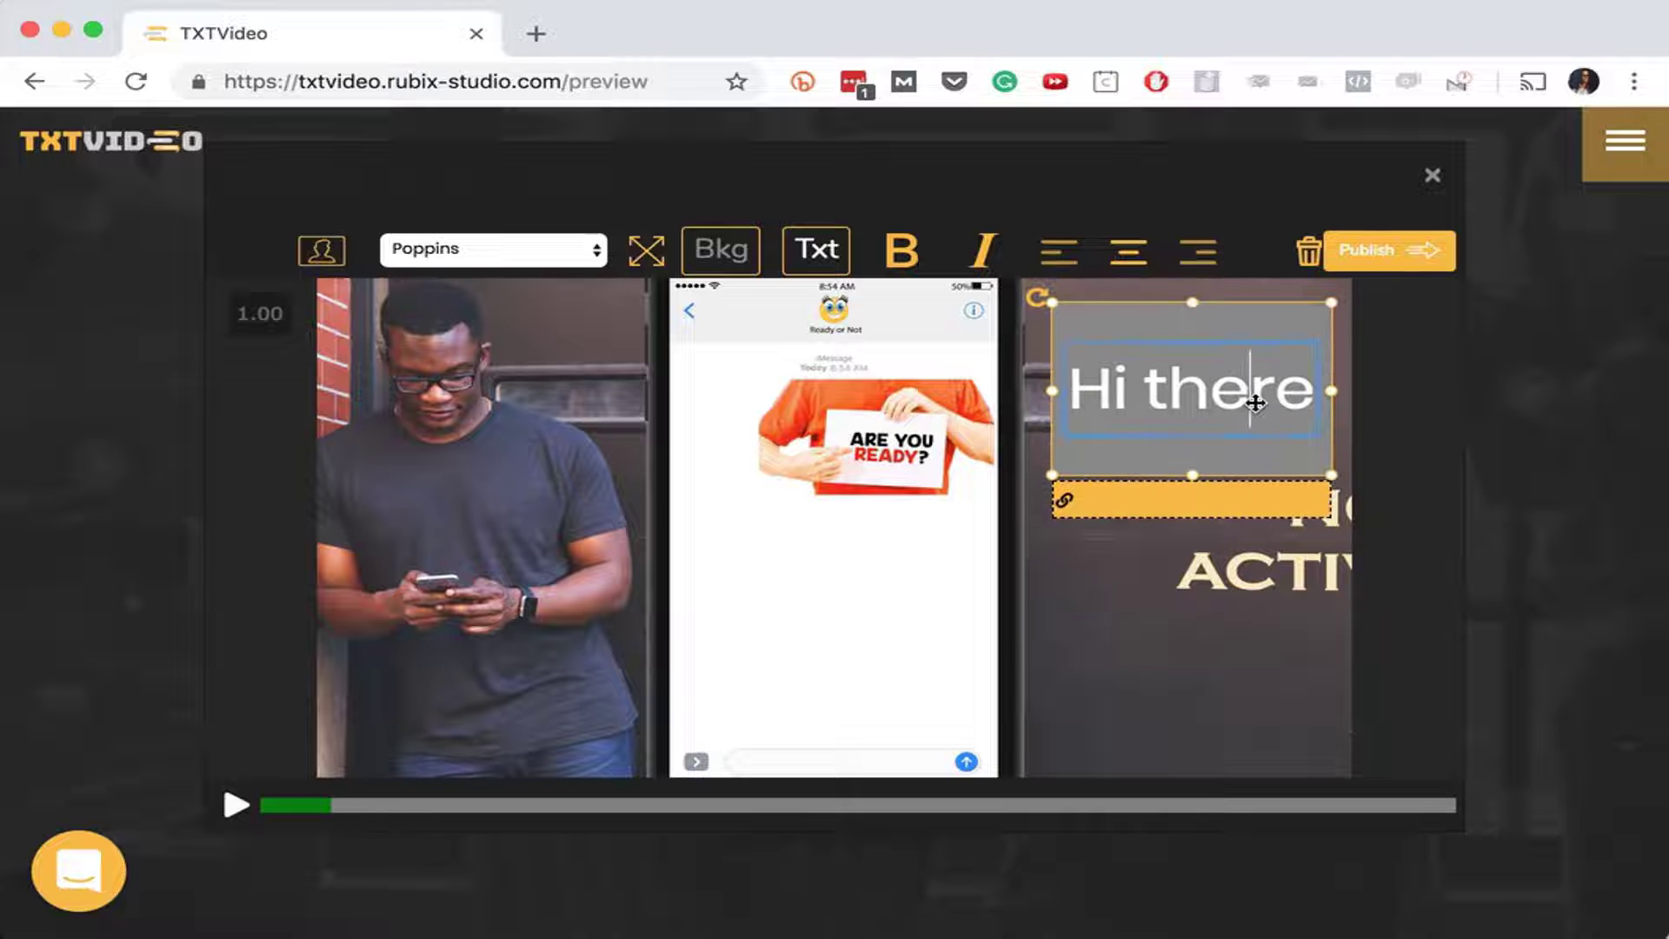
{"action": "mouse_move", "coordinate": [1195, 475]}
{"action": "left_mouse_down"}
{"action": "mouse_move", "coordinate": [1200, 429]}
{"action": "mouse_move", "coordinate": [1198, 463]}
{"action": "left_mouse_up"}
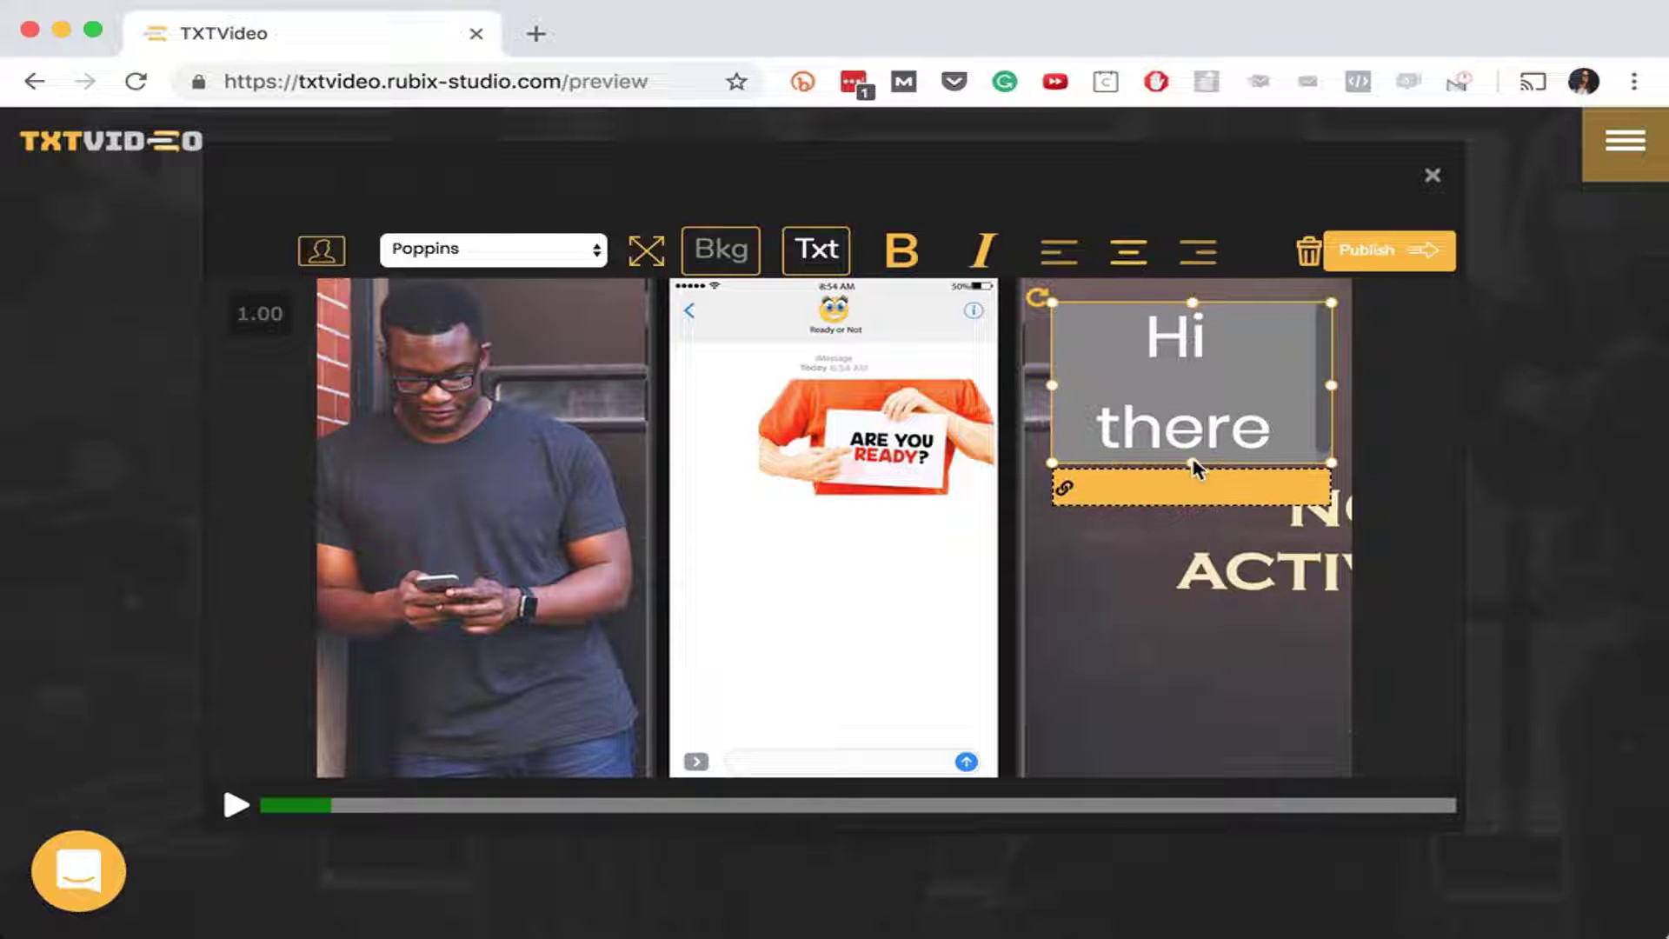
{"action": "left_click", "coordinate": [1130, 568]}
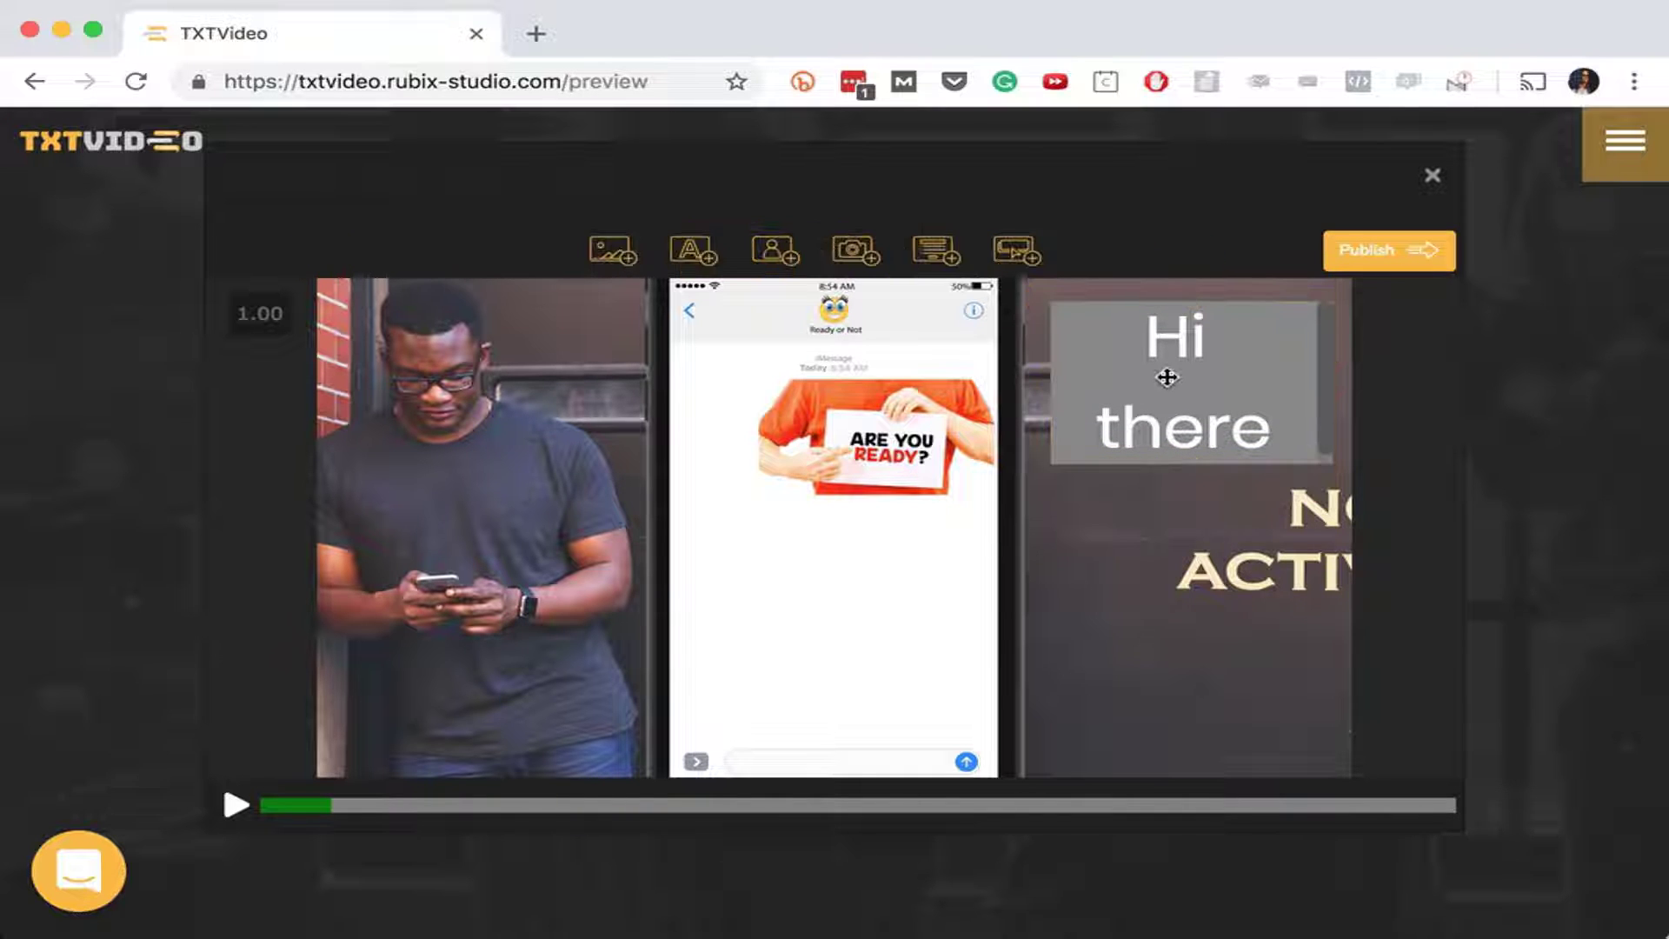
{"action": "left_click", "coordinate": [1166, 375]}
{"action": "left_click_drag", "start_coordinate": [1192, 463], "coordinate": [1187, 492]}
{"action": "left_click", "coordinate": [1126, 513]}
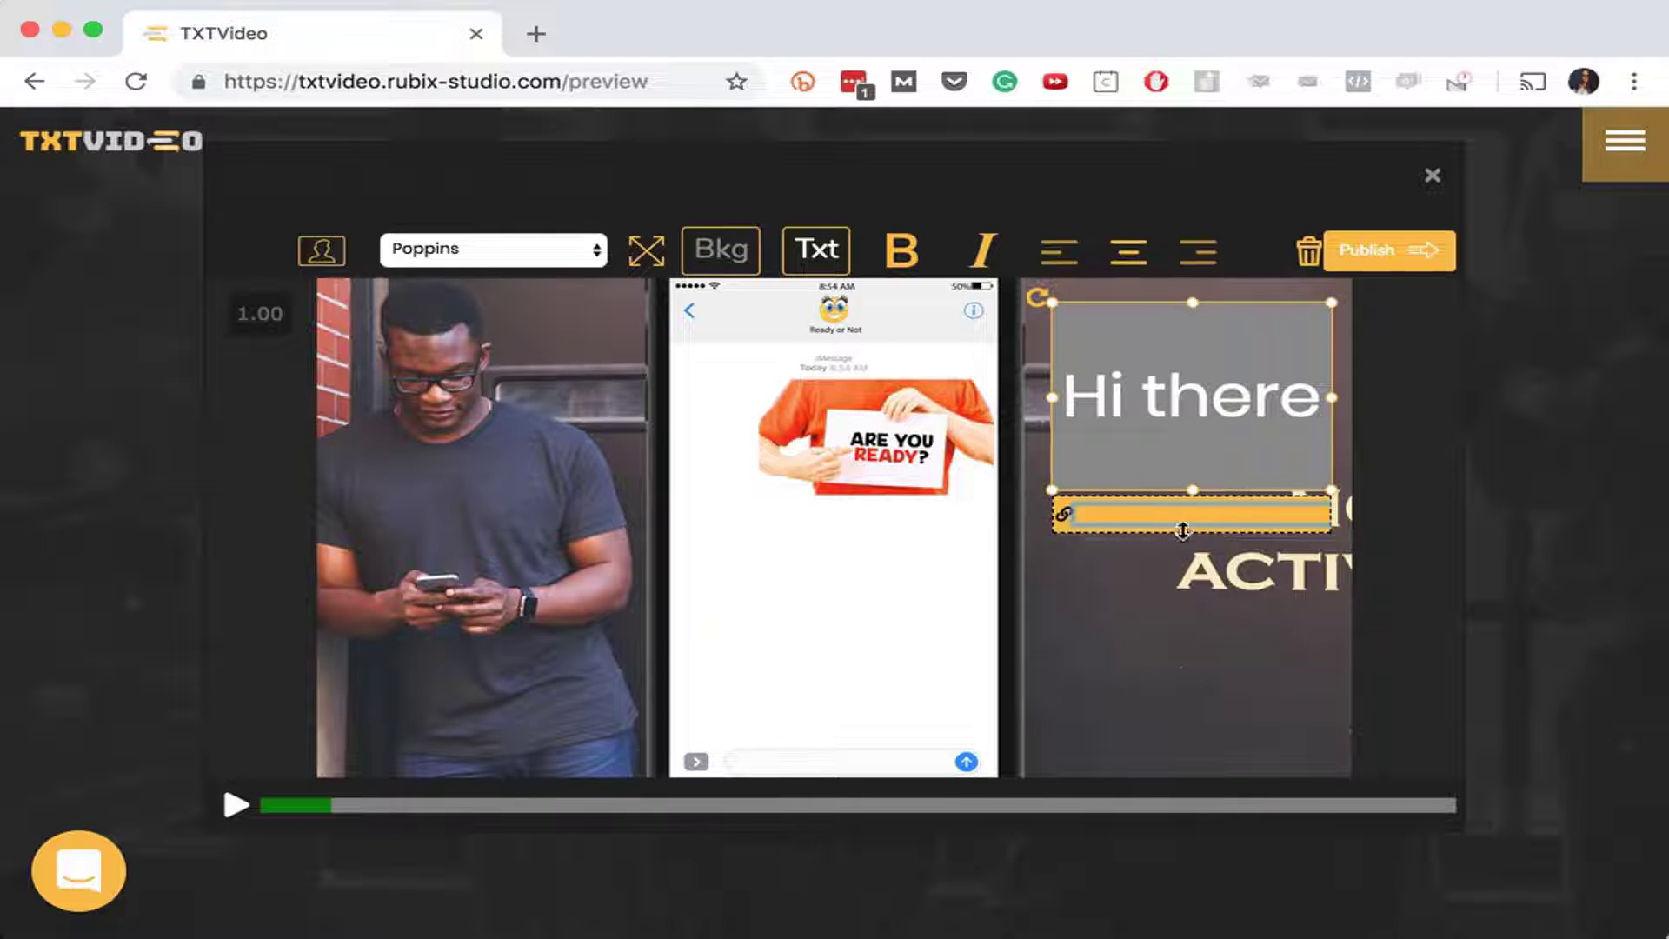
{"action": "left_click", "coordinate": [1155, 689]}
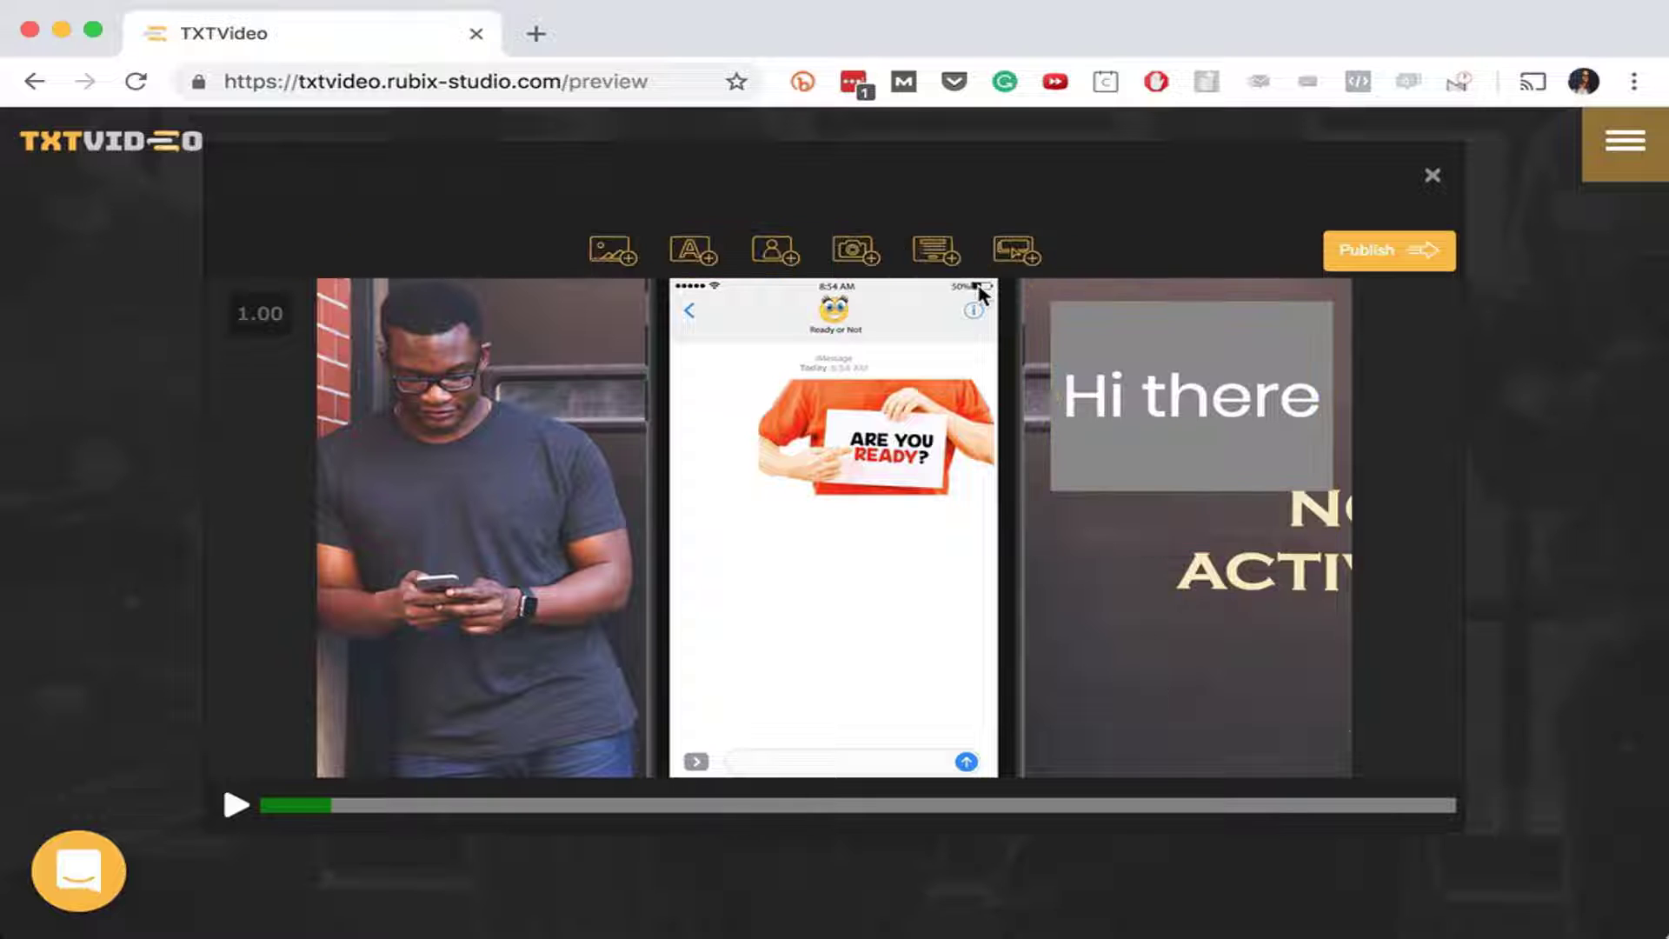
- Play the video from just before the "Are You Ready?" image to check the text box's timing, pausing after "Ready for what???"
{"action": "left_click", "coordinate": [1125, 396]}
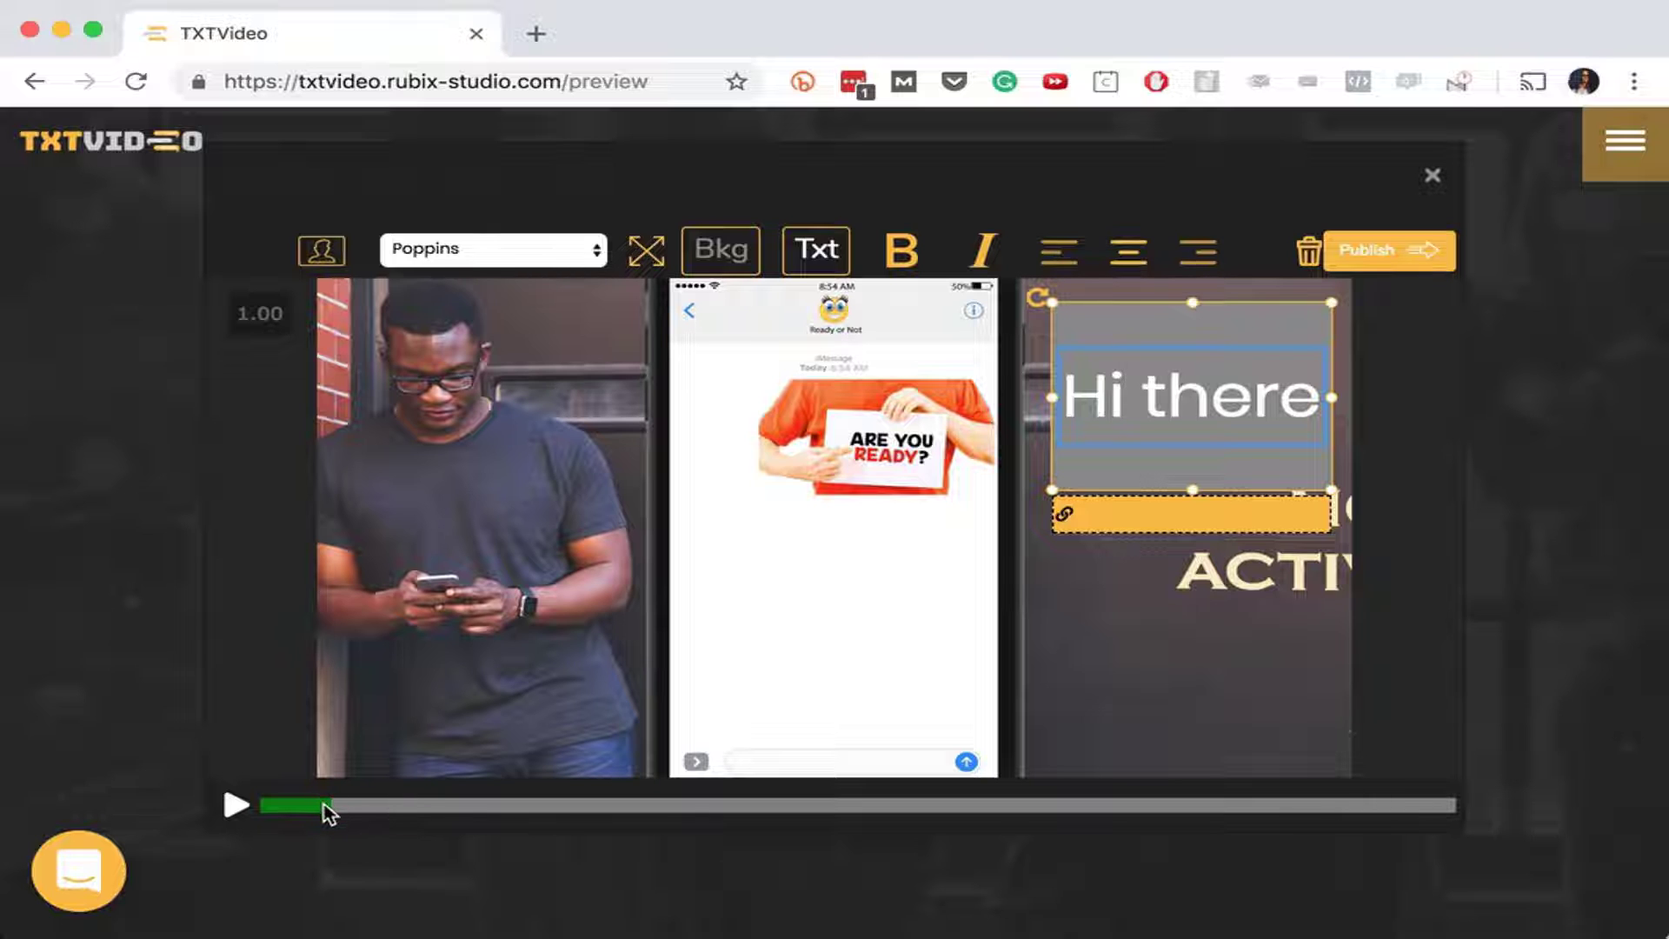
{"action": "left_click", "coordinate": [801, 528]}
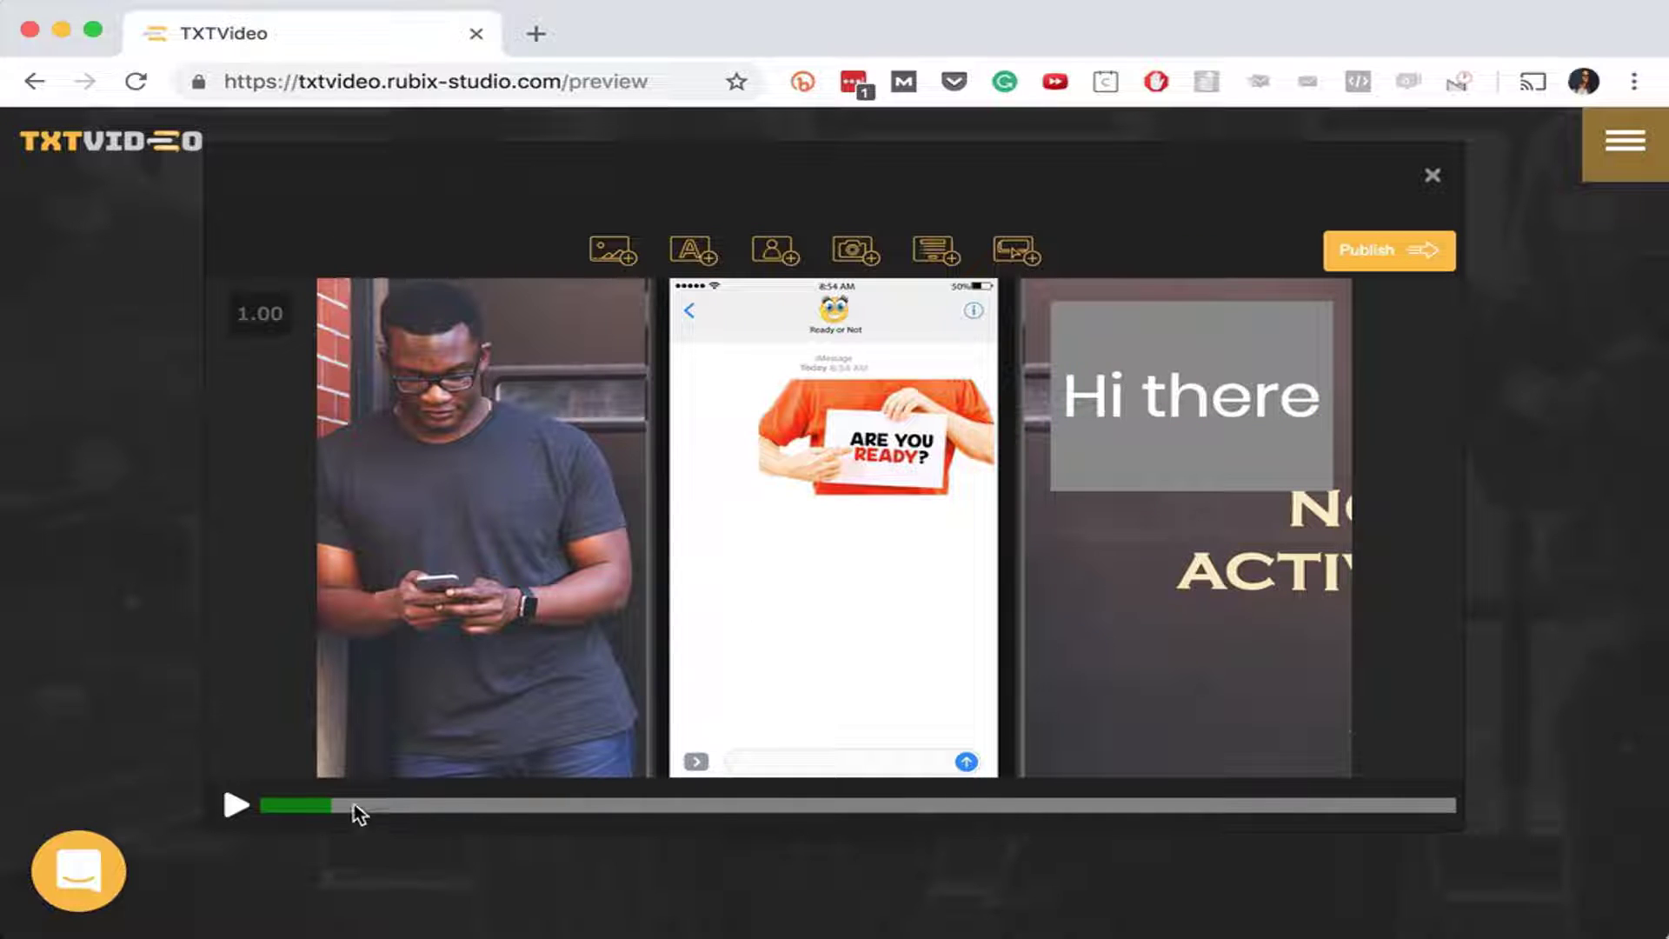
{"action": "left_click", "coordinate": [290, 809]}
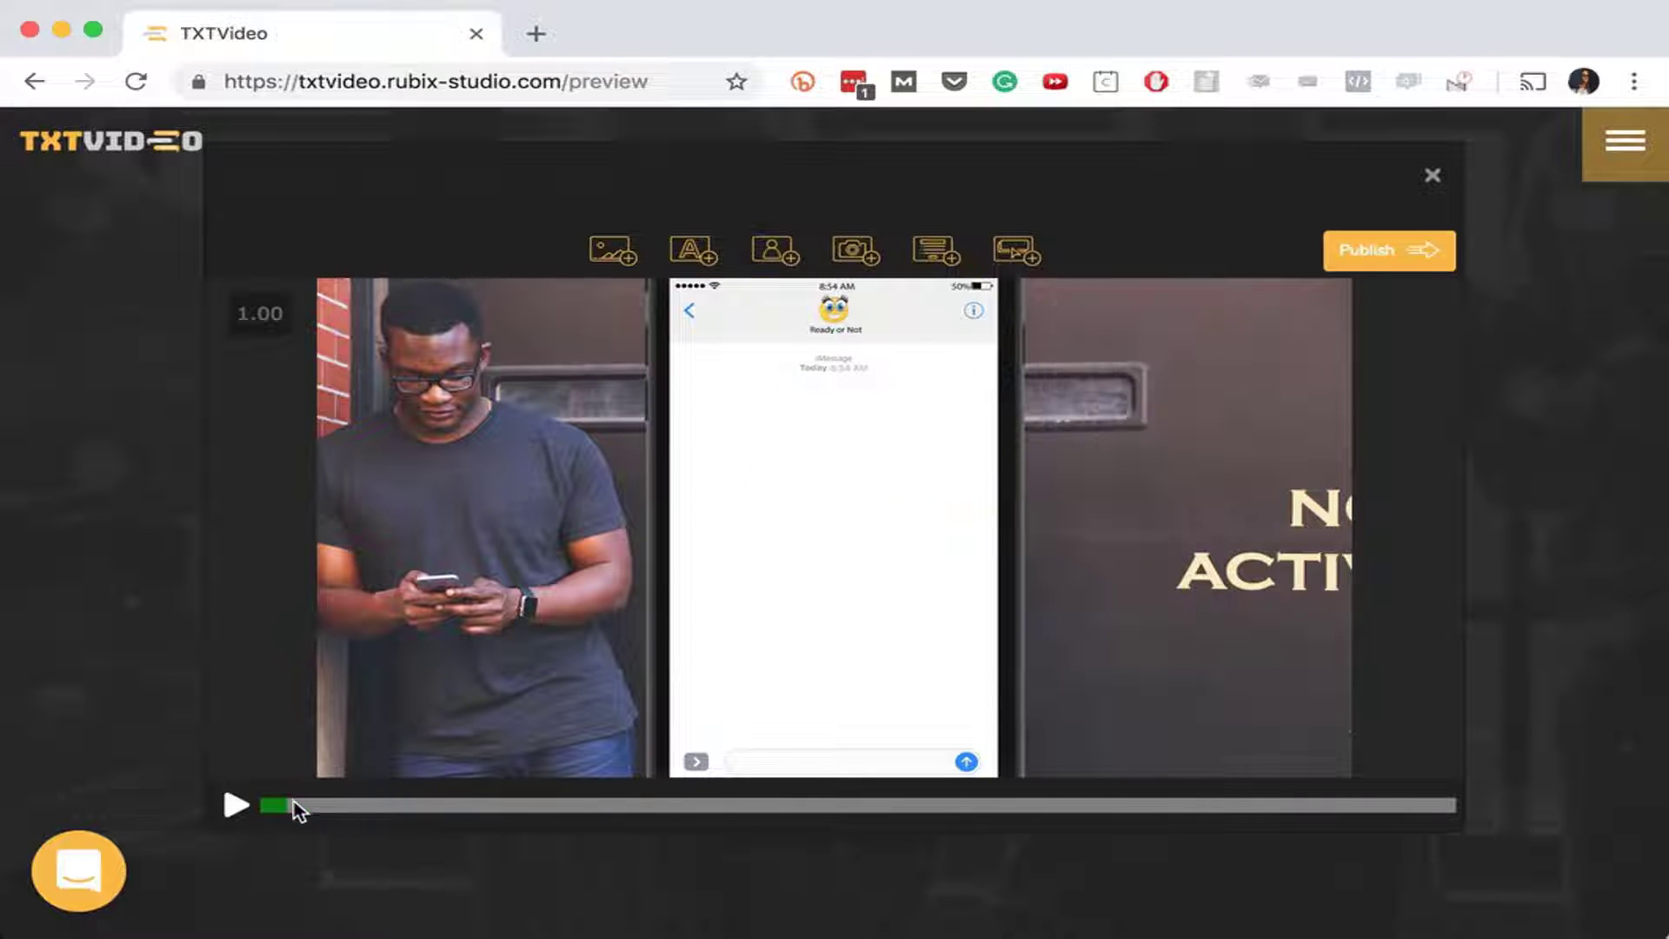
{"action": "left_click", "coordinate": [236, 804]}
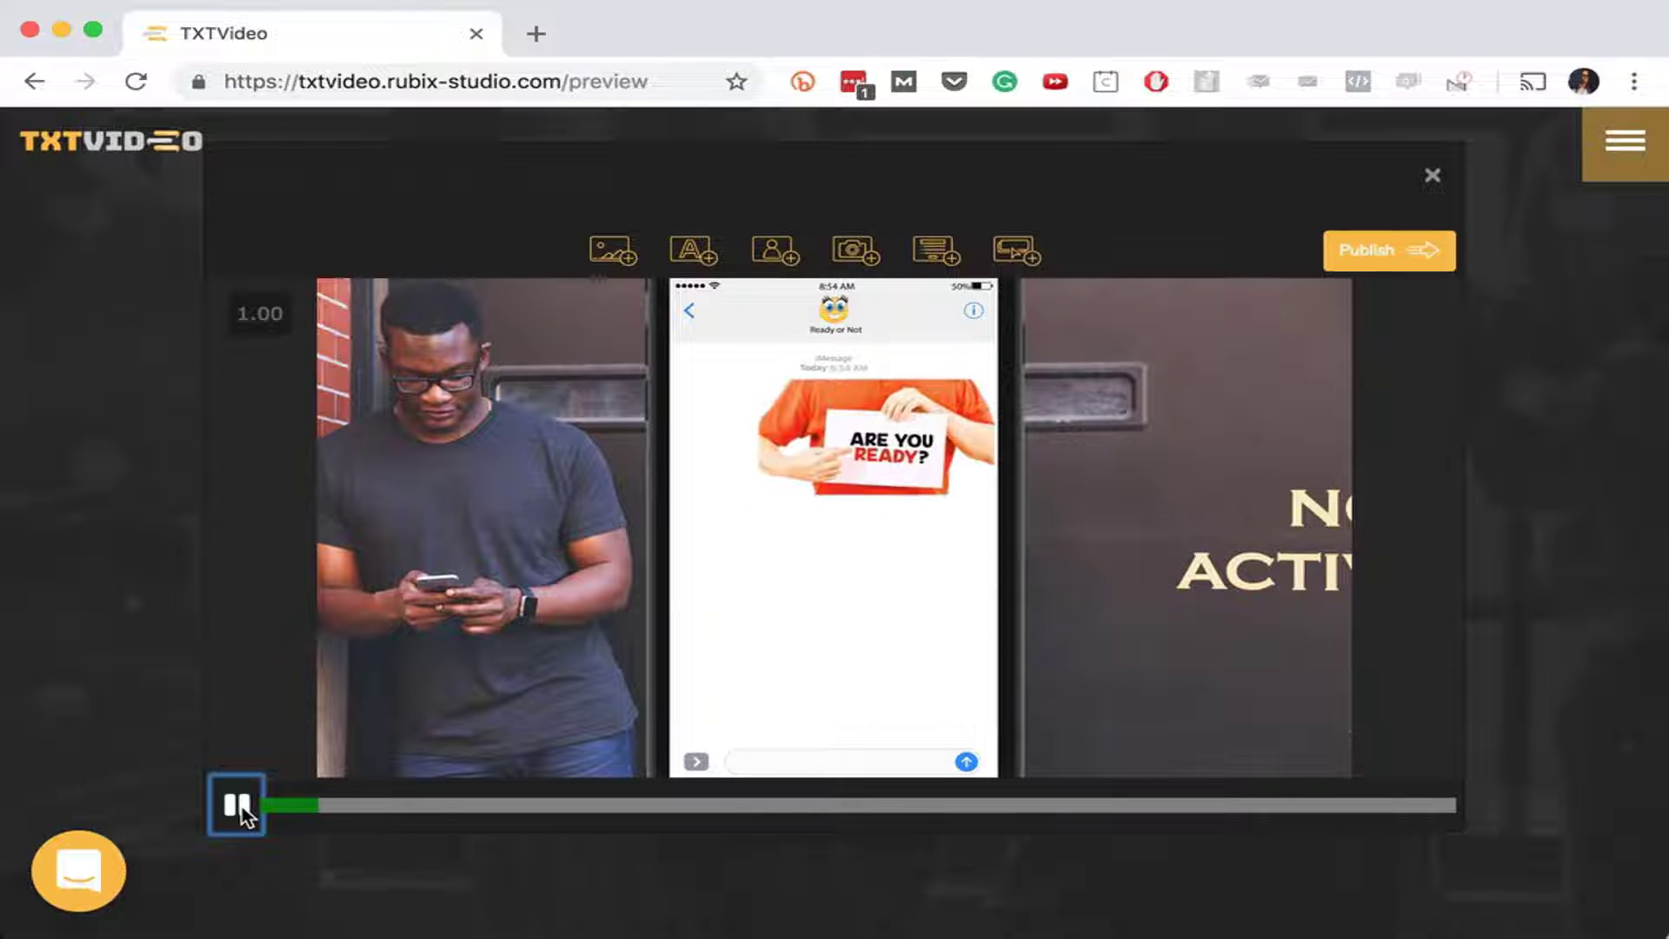
{"action": "left_click", "coordinate": [1134, 380]}
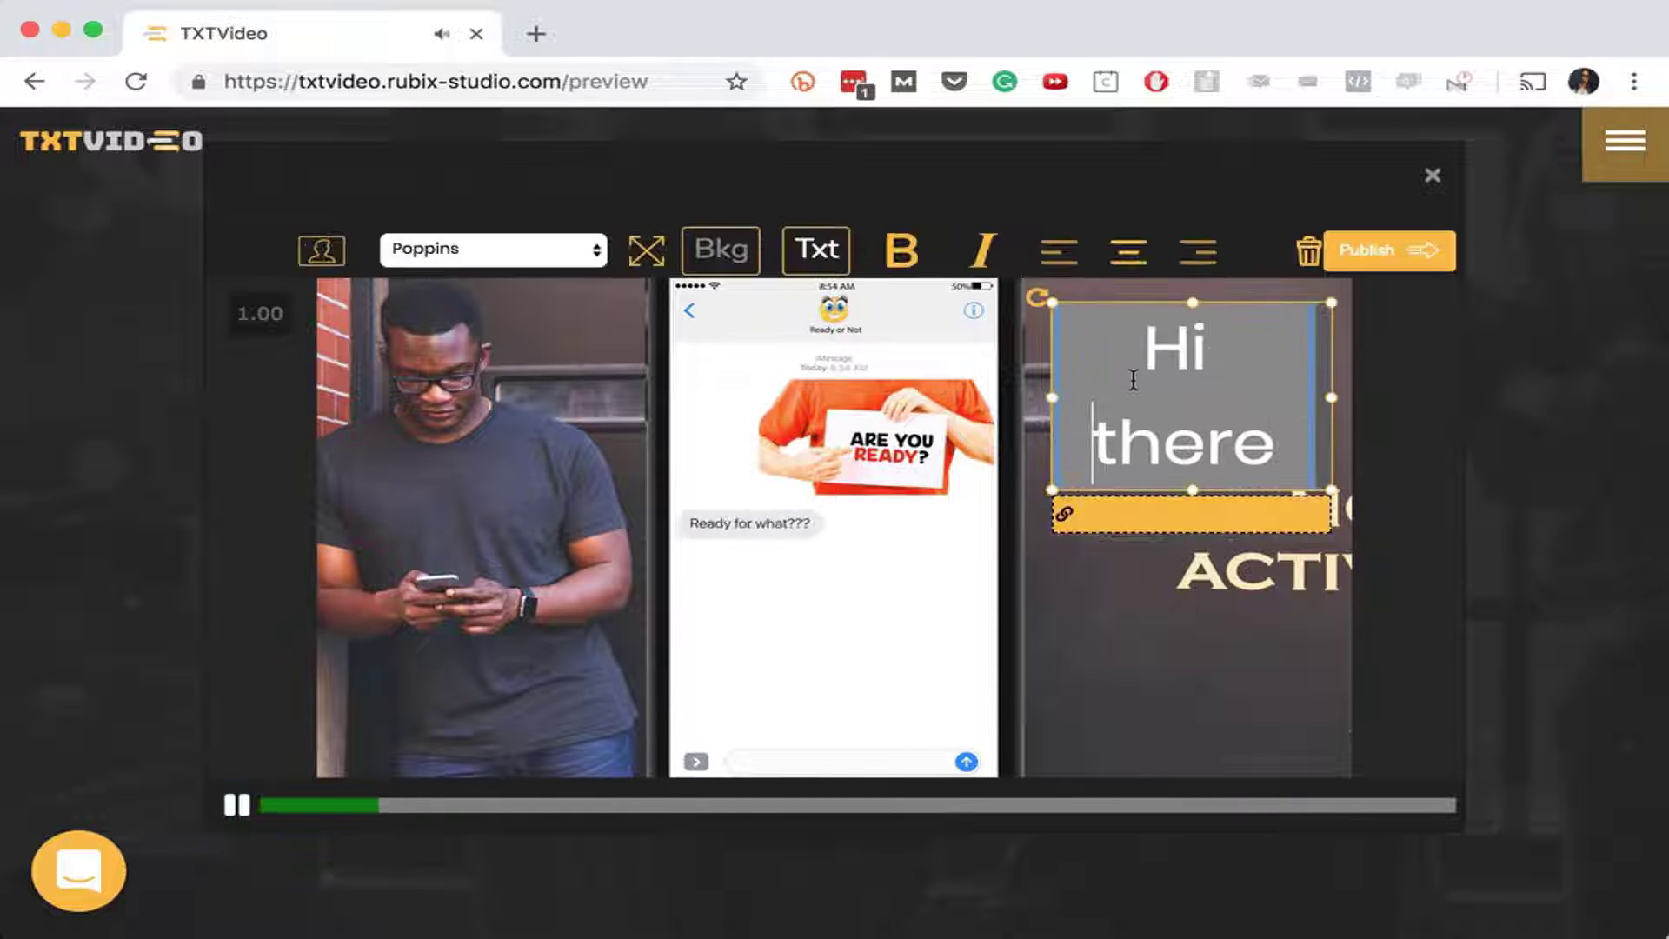
{"action": "left_click", "coordinate": [239, 804]}
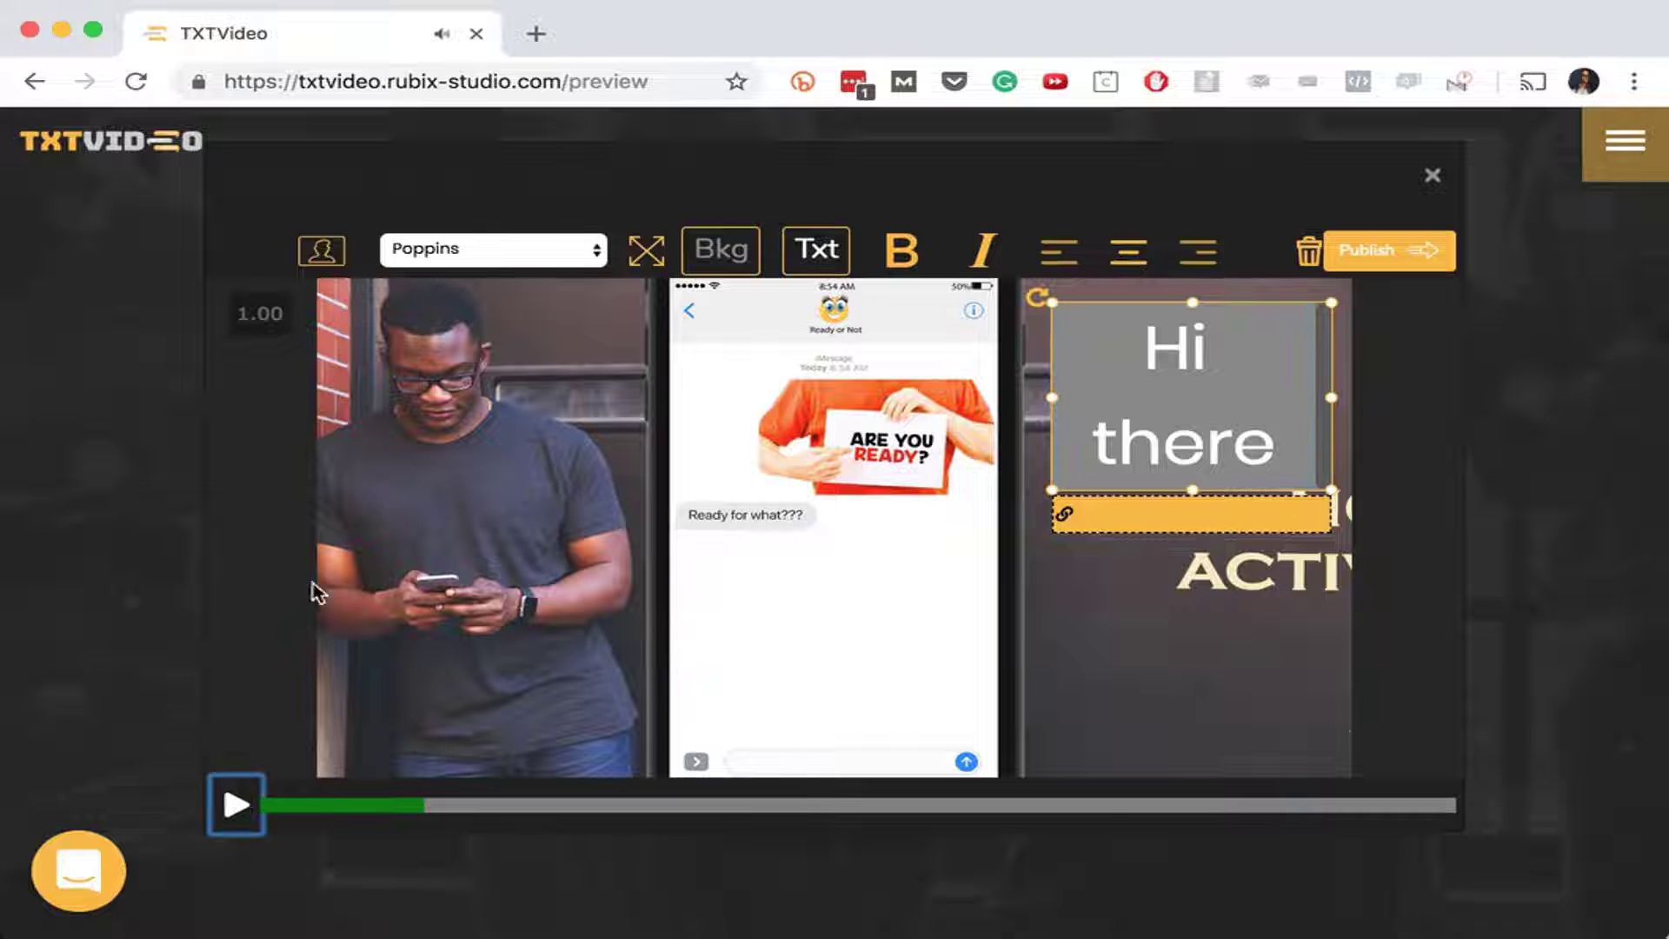
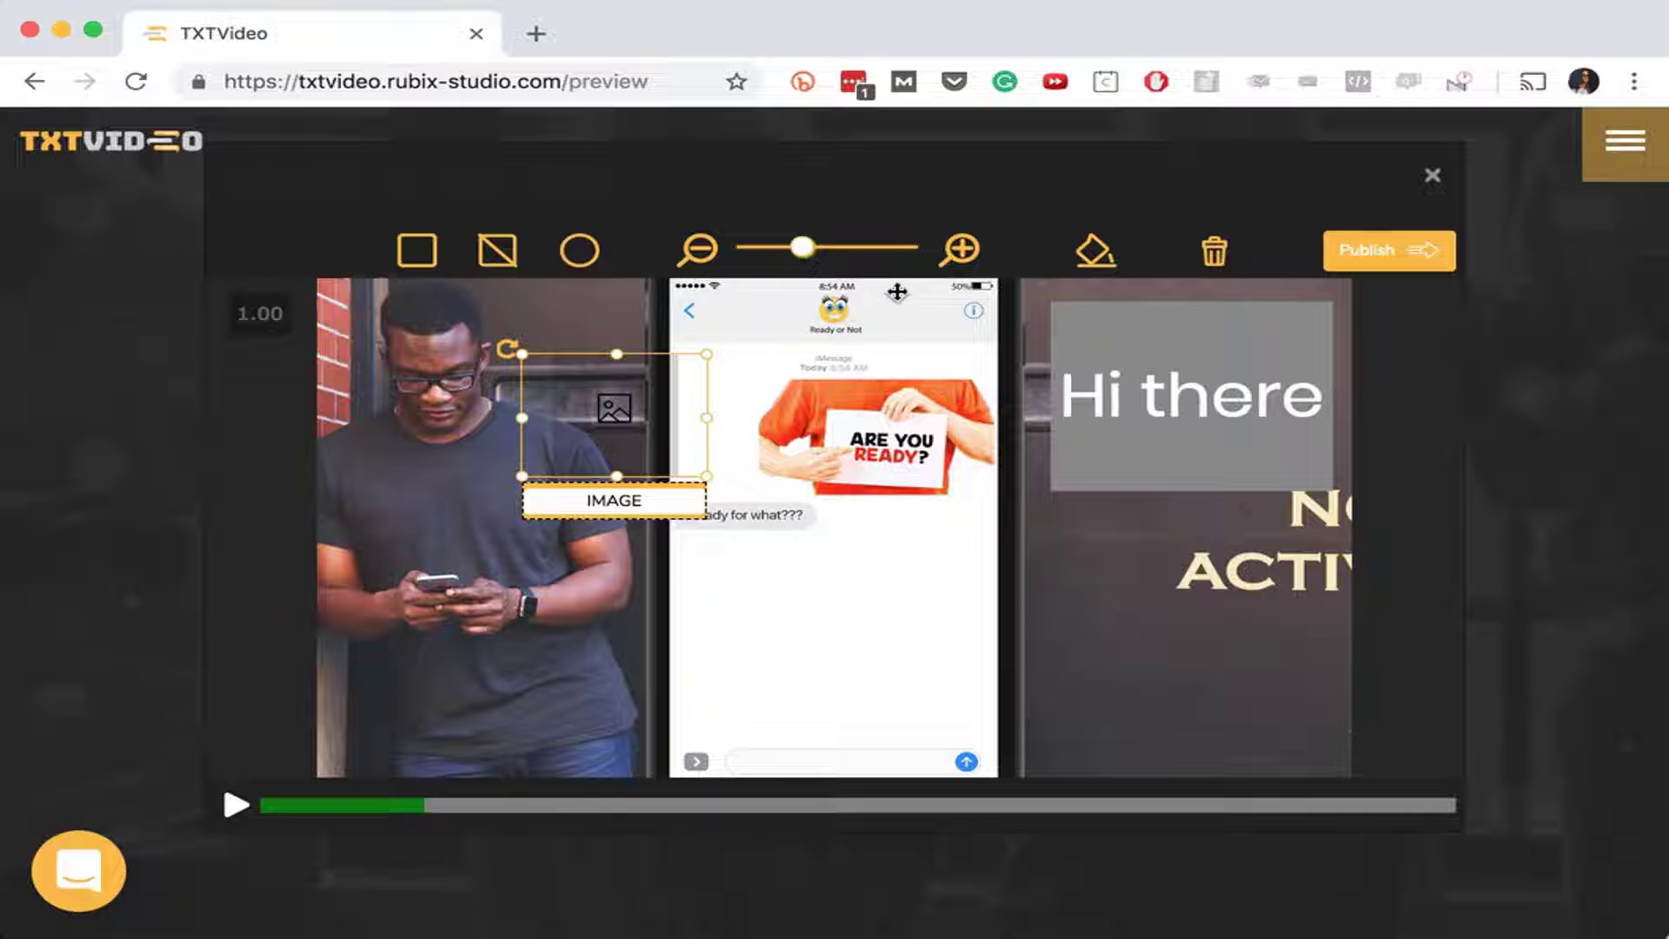
- Zoom out the picture inside the image placeholder beside the phone and deselect the placeholder
{"action": "left_click_drag", "start_coordinate": [806, 260], "coordinate": [763, 251]}
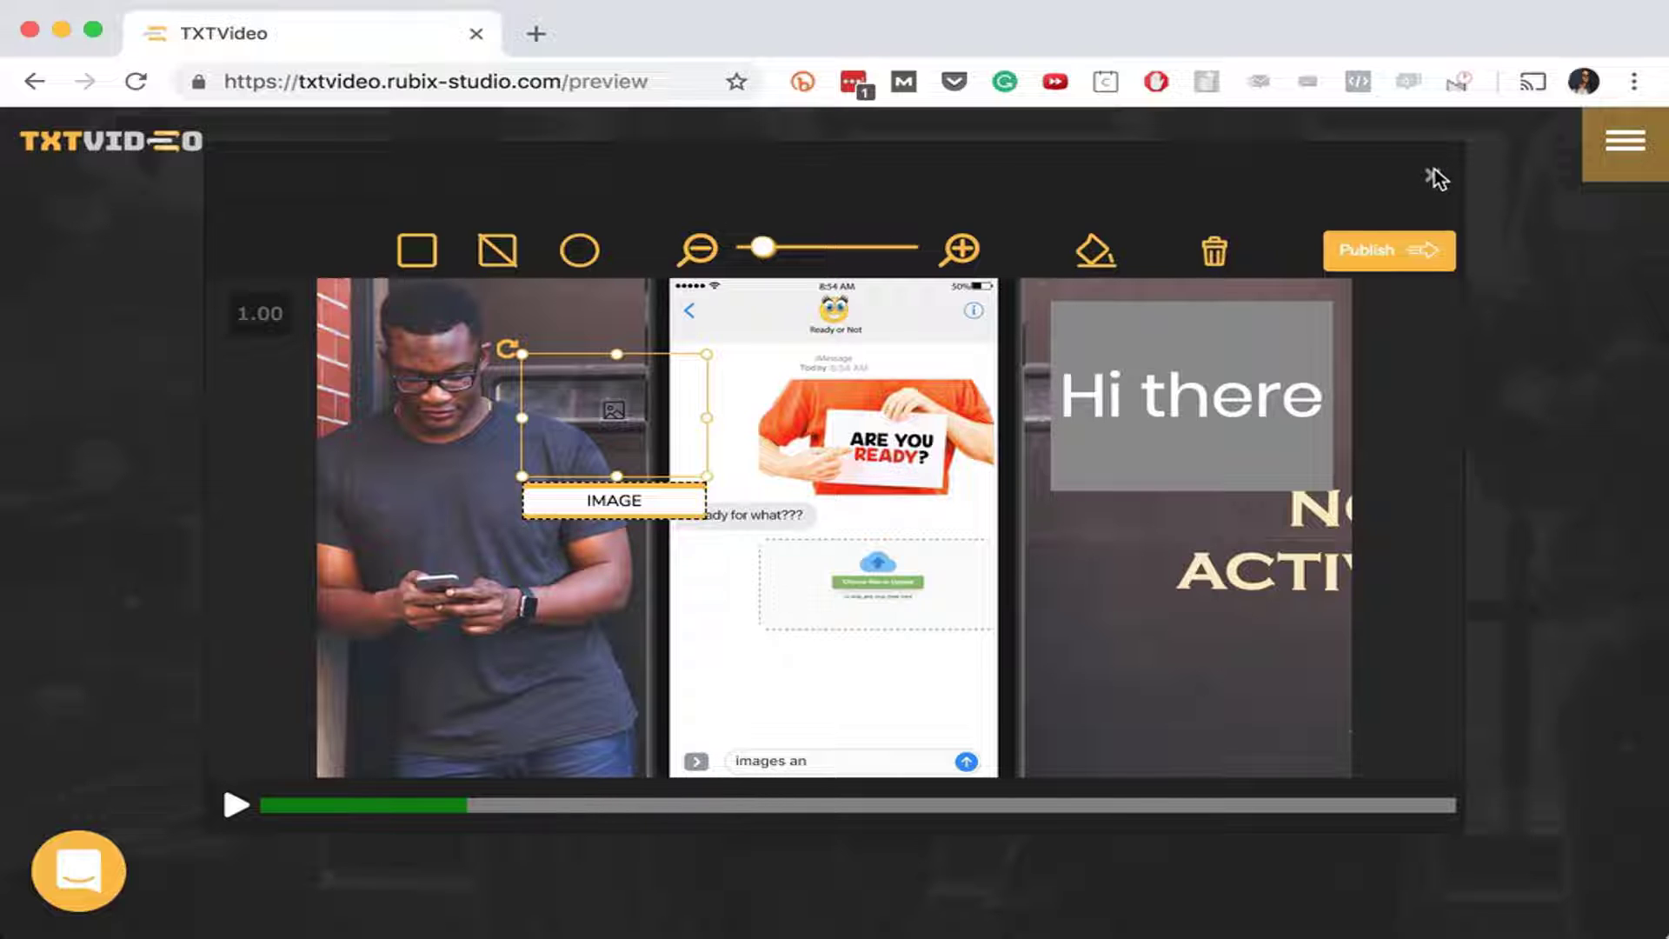
{"action": "left_click", "coordinate": [575, 660]}
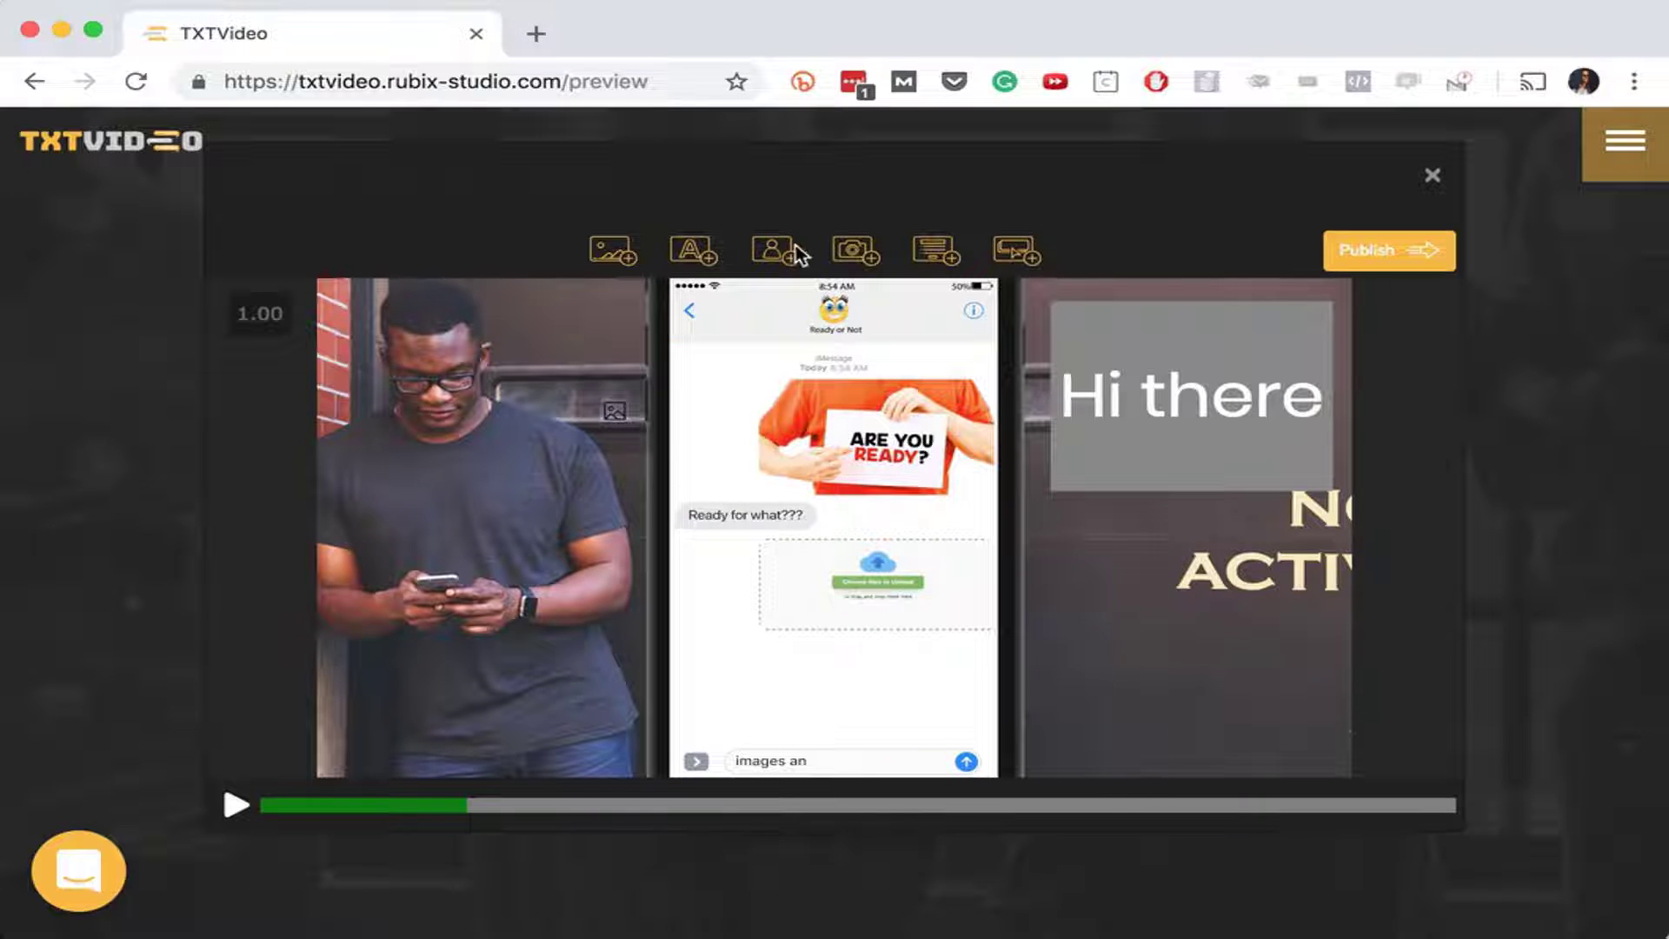
{"action": "left_click", "coordinate": [619, 397]}
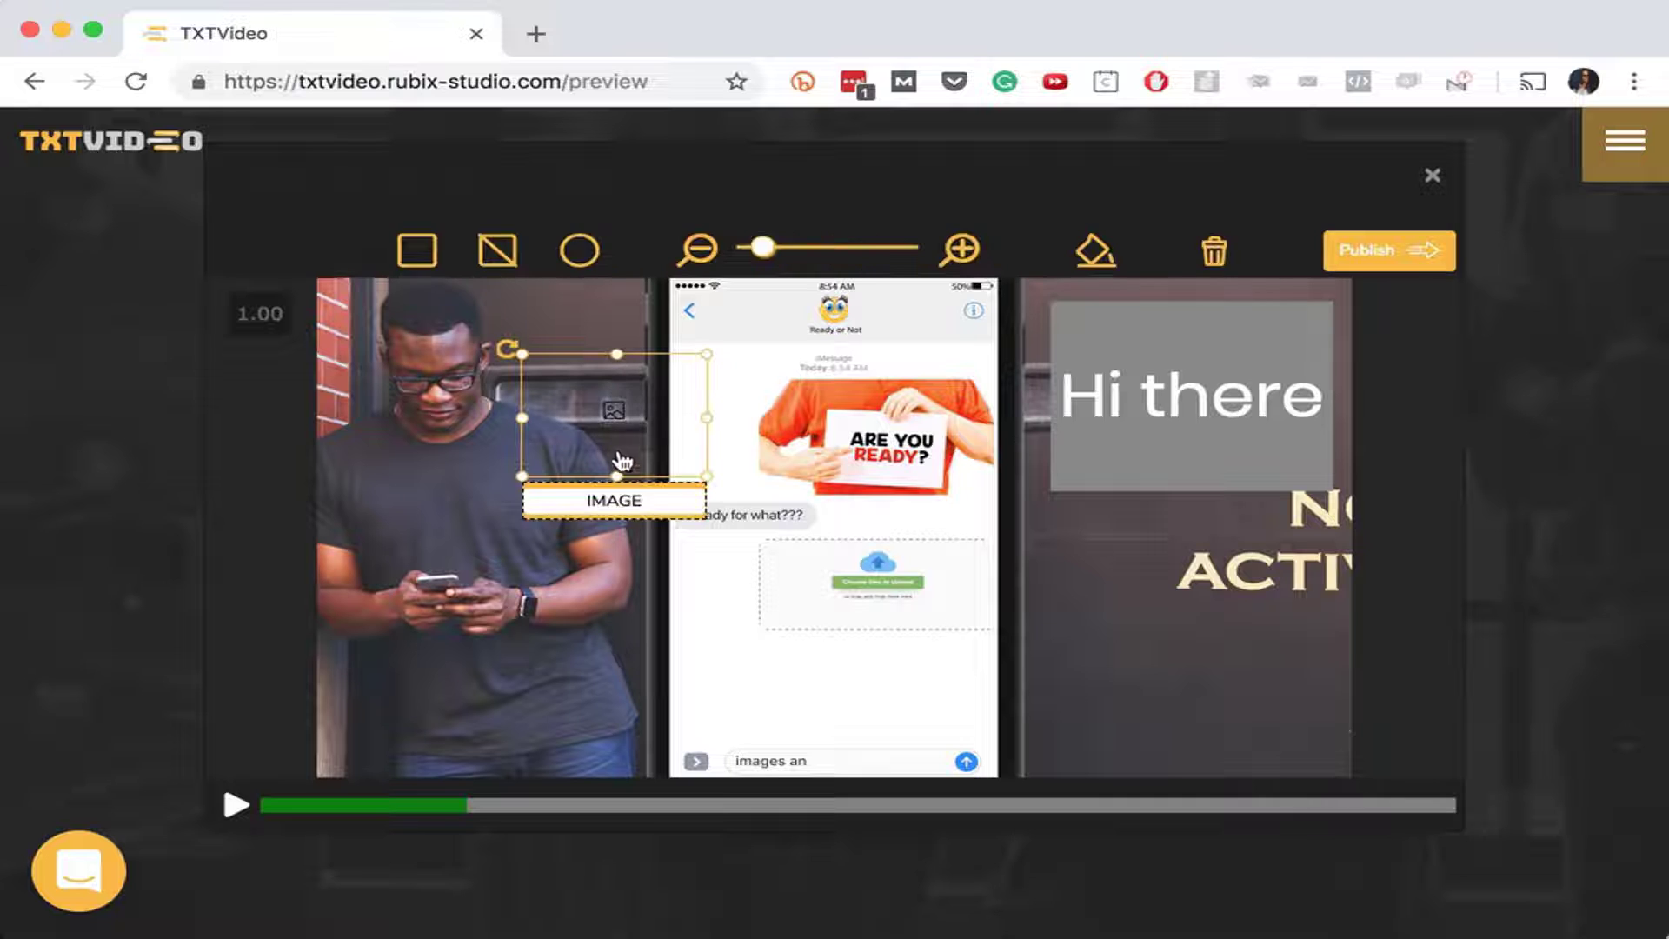
{"action": "left_click", "coordinate": [564, 663]}
- Examine the upload and URL import options for adding an image, and close the dialog without choosing one
{"action": "left_click", "coordinate": [852, 252]}
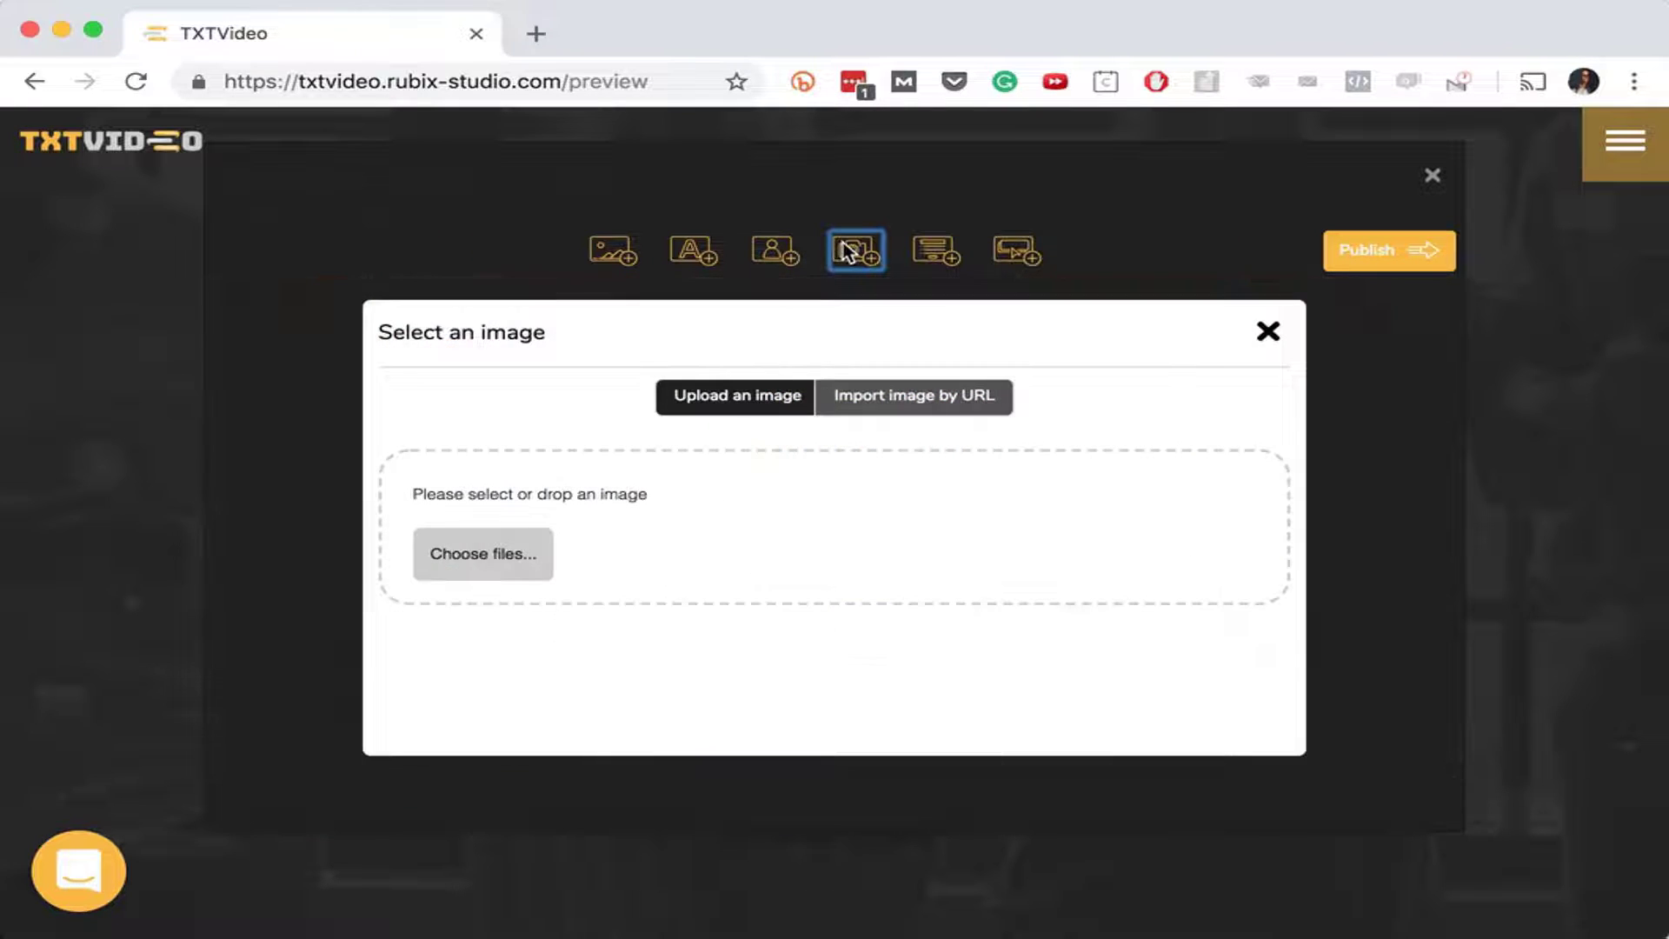
{"action": "left_click", "coordinate": [900, 395]}
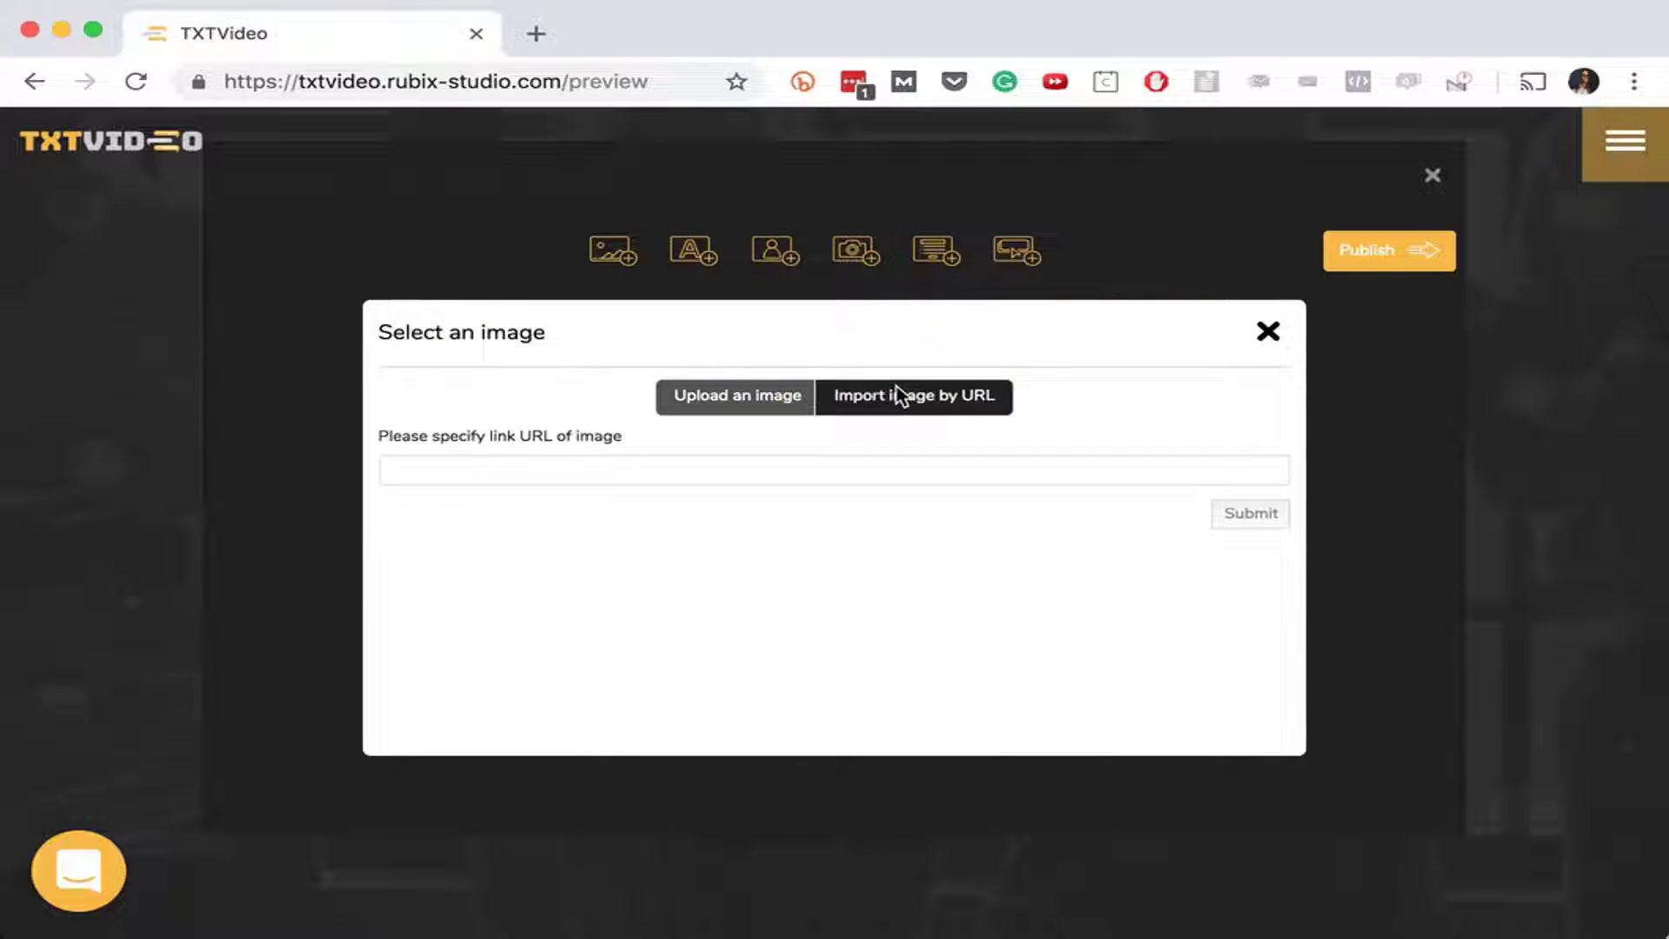
{"action": "left_click", "coordinate": [683, 403]}
{"action": "left_click", "coordinate": [870, 401]}
{"action": "left_click", "coordinate": [1269, 332]}
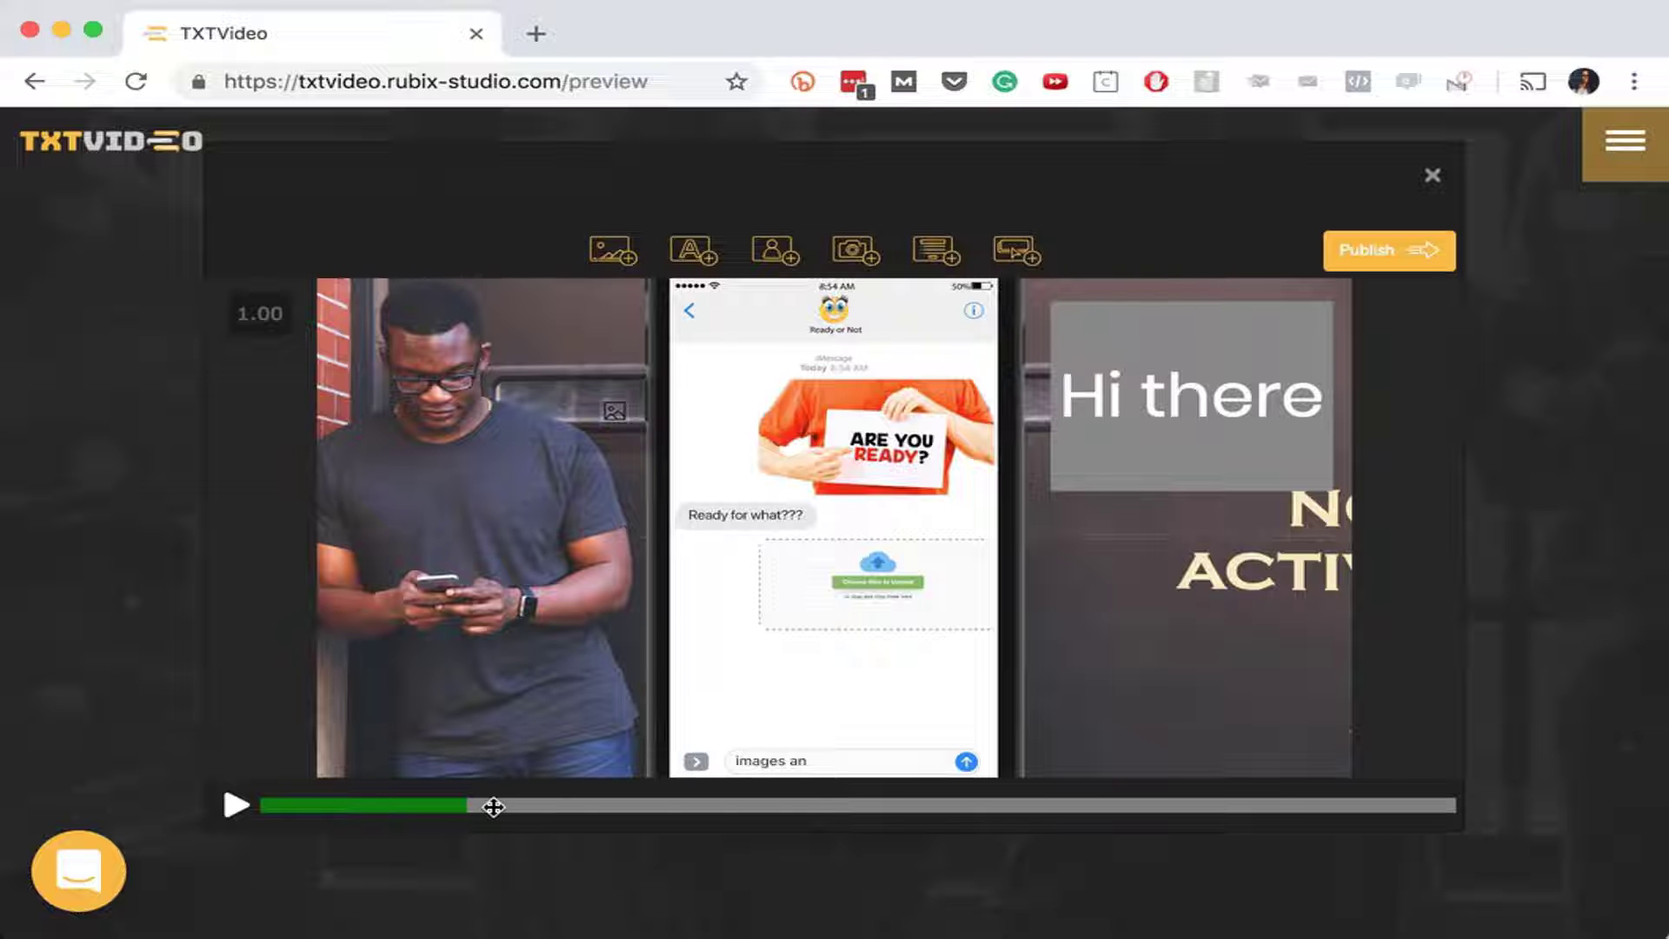
- Advance the video in stages to the "I will be going LIVE" message near its end
{"action": "left_click", "coordinate": [577, 806]}
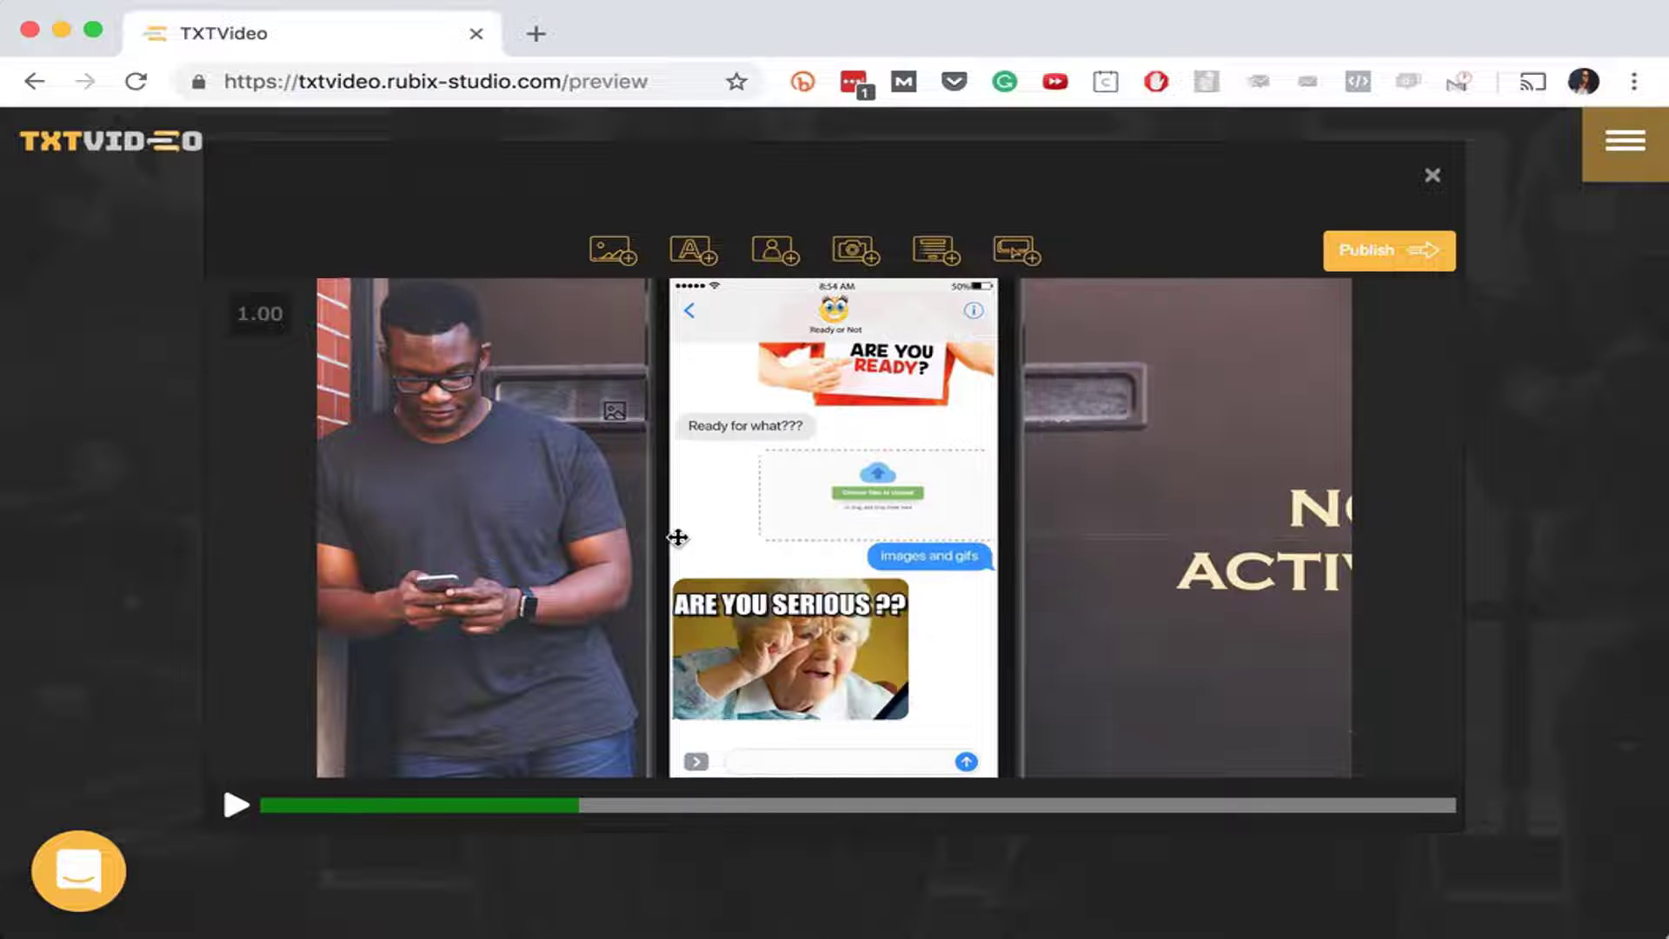
{"action": "left_click", "coordinate": [736, 801]}
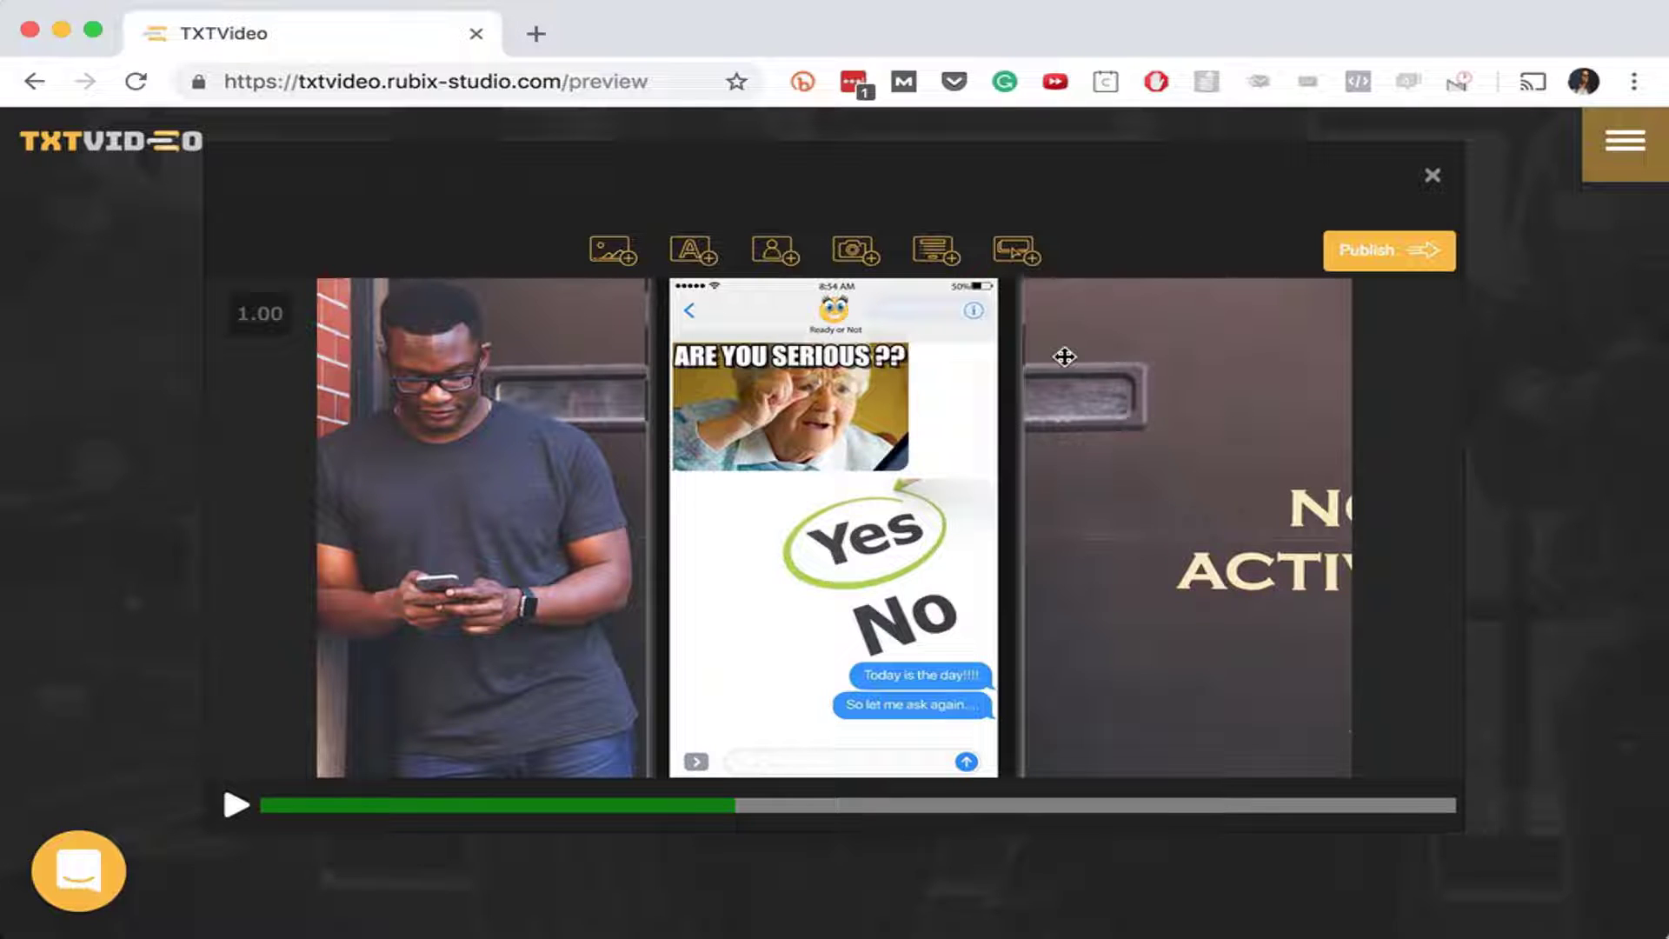
{"action": "left_click", "coordinate": [880, 806]}
{"action": "left_click", "coordinate": [999, 805]}
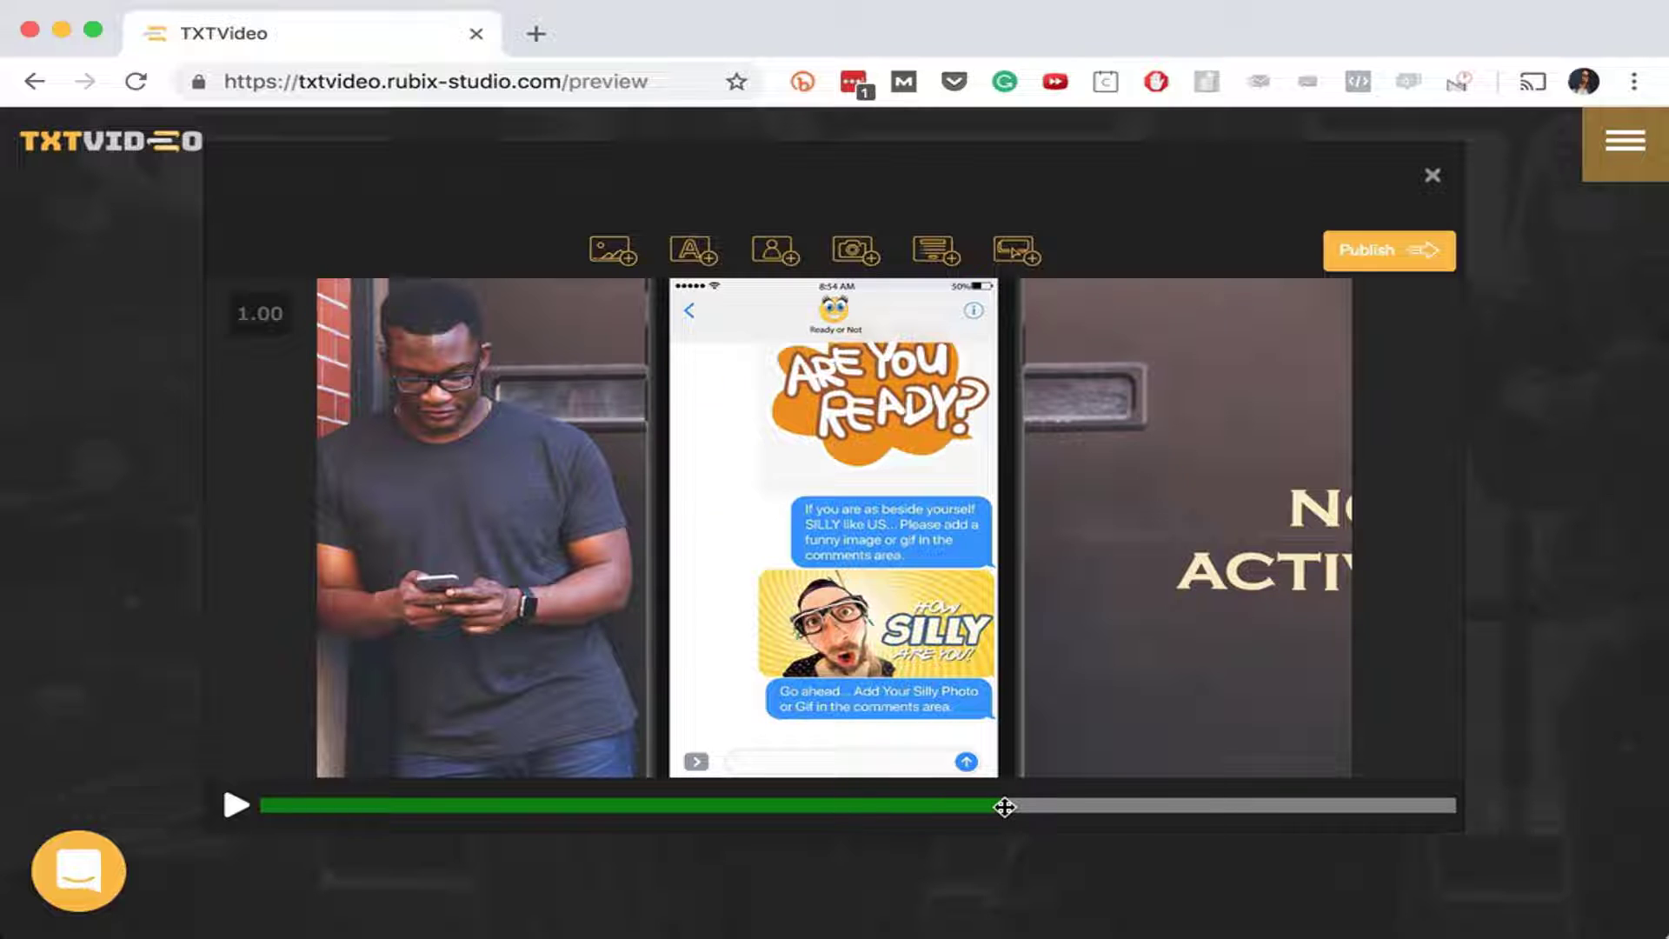
{"action": "left_click", "coordinate": [1094, 802]}
{"action": "left_click", "coordinate": [1149, 803]}
{"action": "left_click", "coordinate": [1239, 804]}
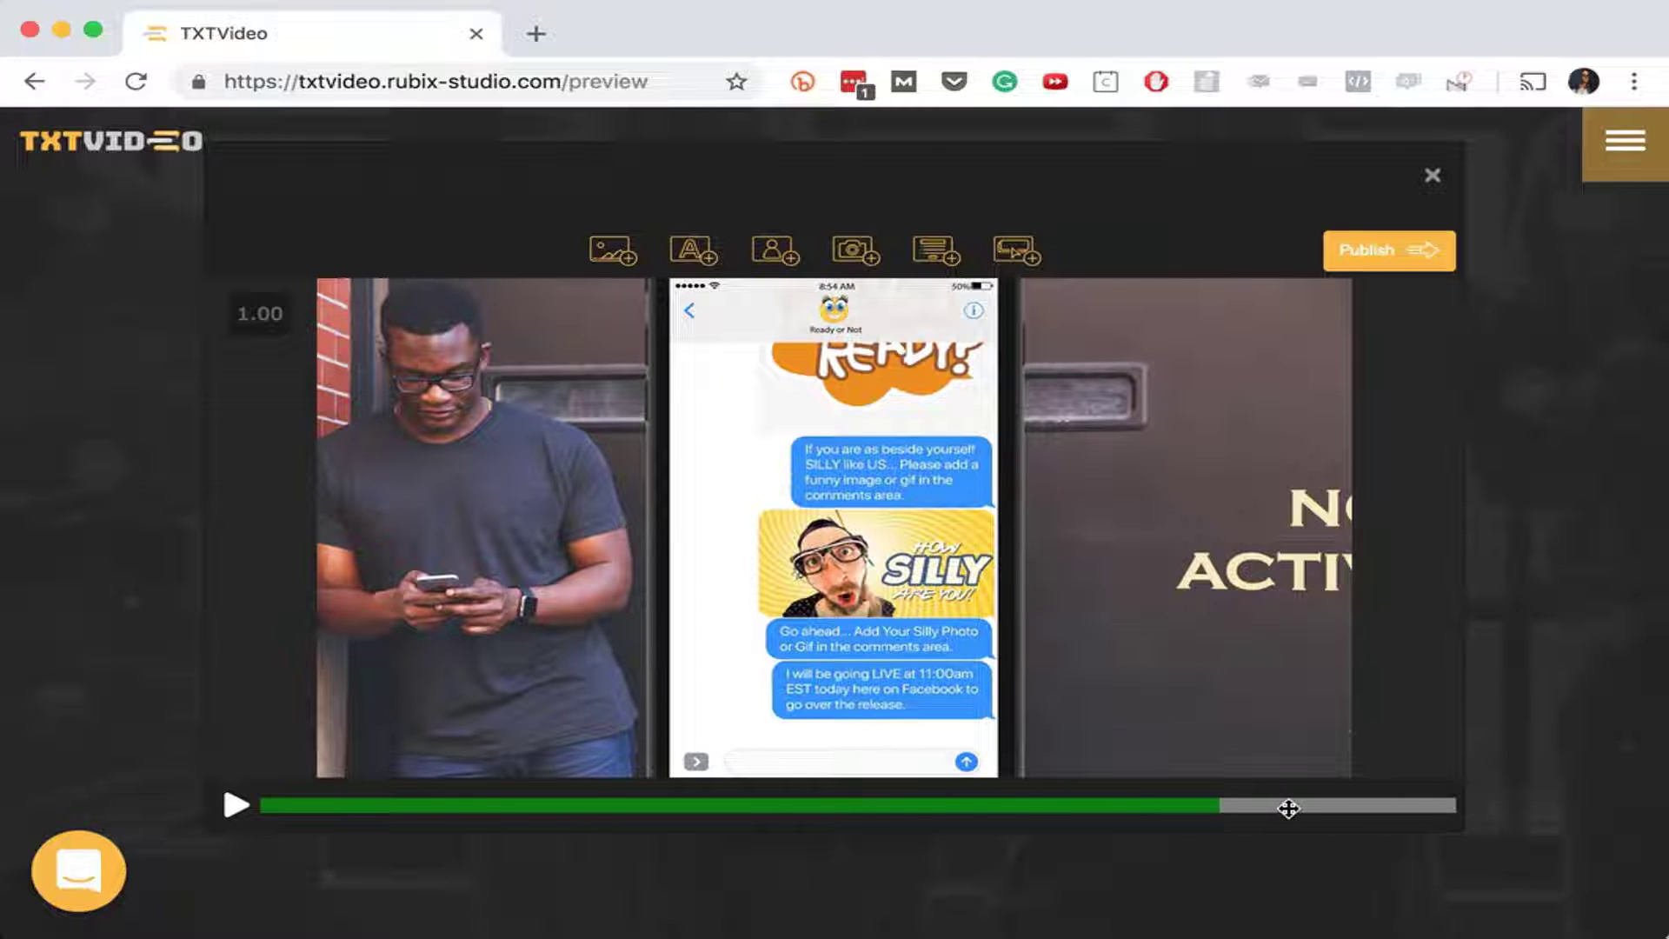
{"action": "left_click", "coordinate": [1289, 803]}
{"action": "left_click", "coordinate": [1360, 804]}
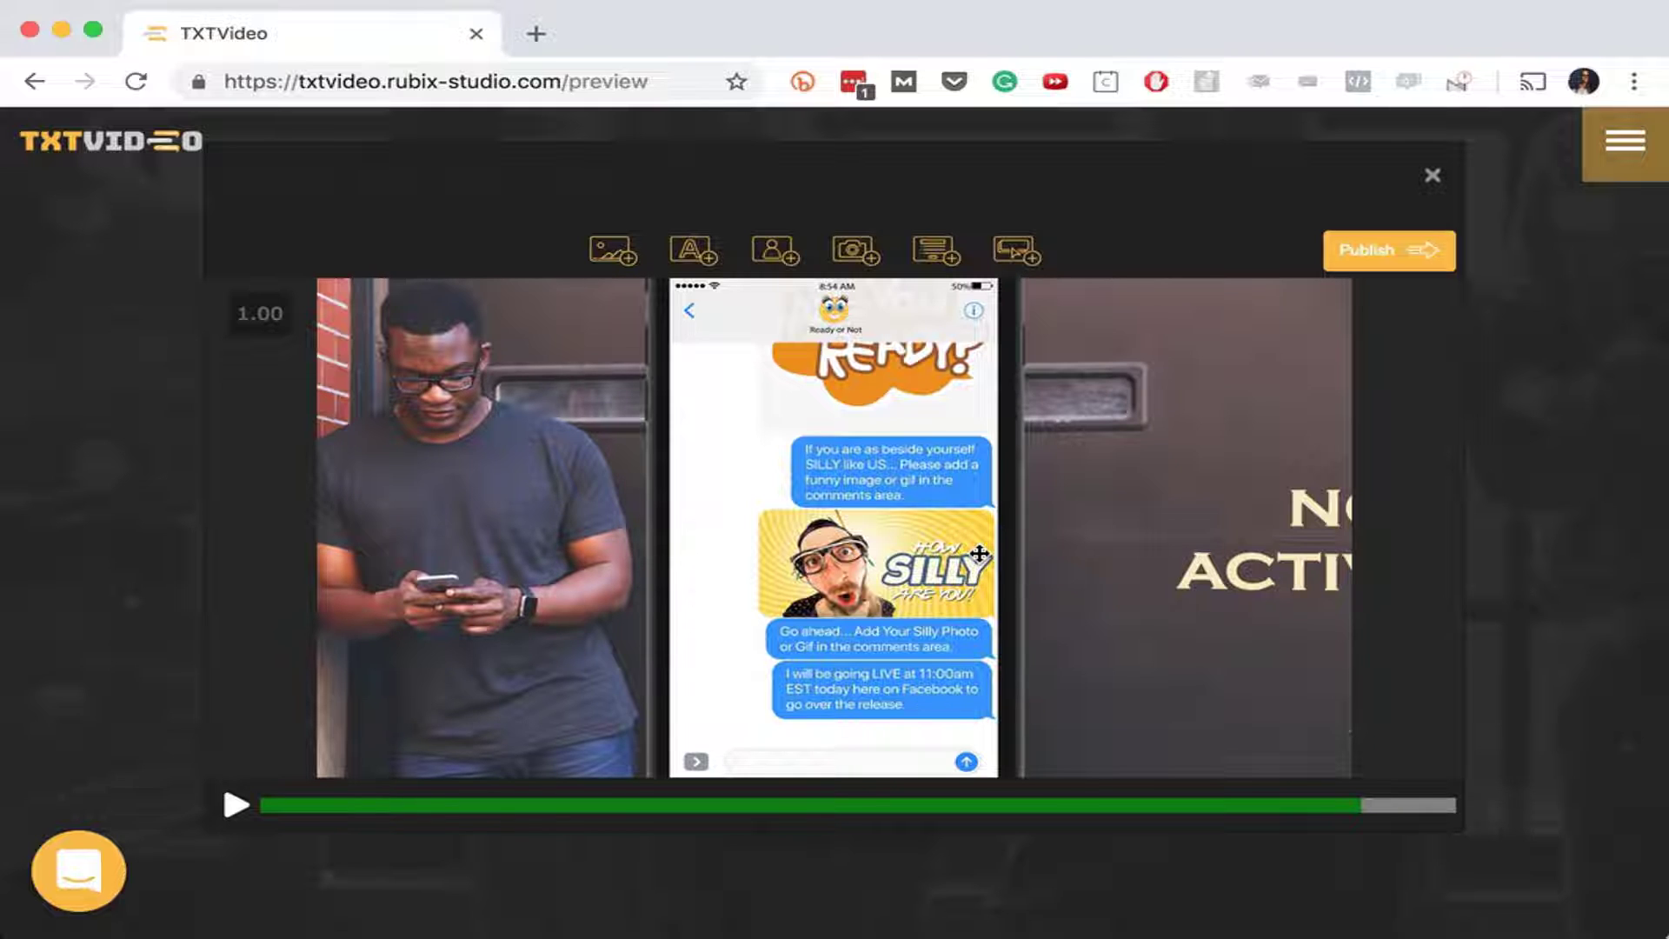
- Add the Volunteer click-through button from the CTA Library to the end of the video and select it
{"action": "left_click", "coordinate": [1031, 251]}
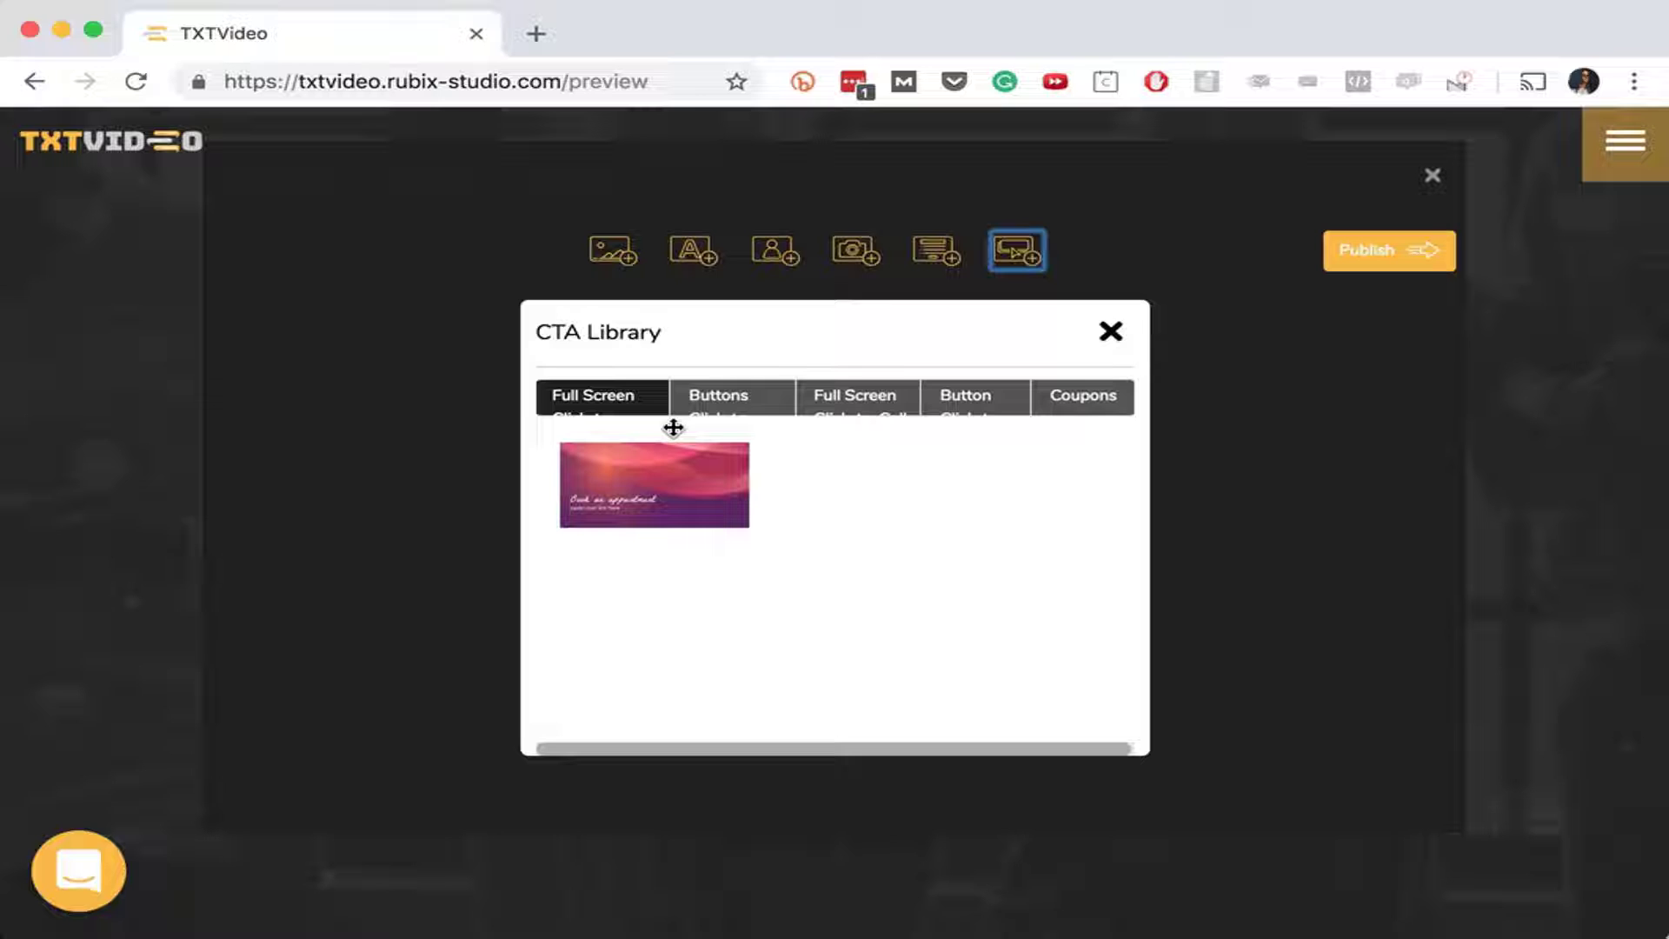
{"action": "left_click", "coordinate": [743, 406]}
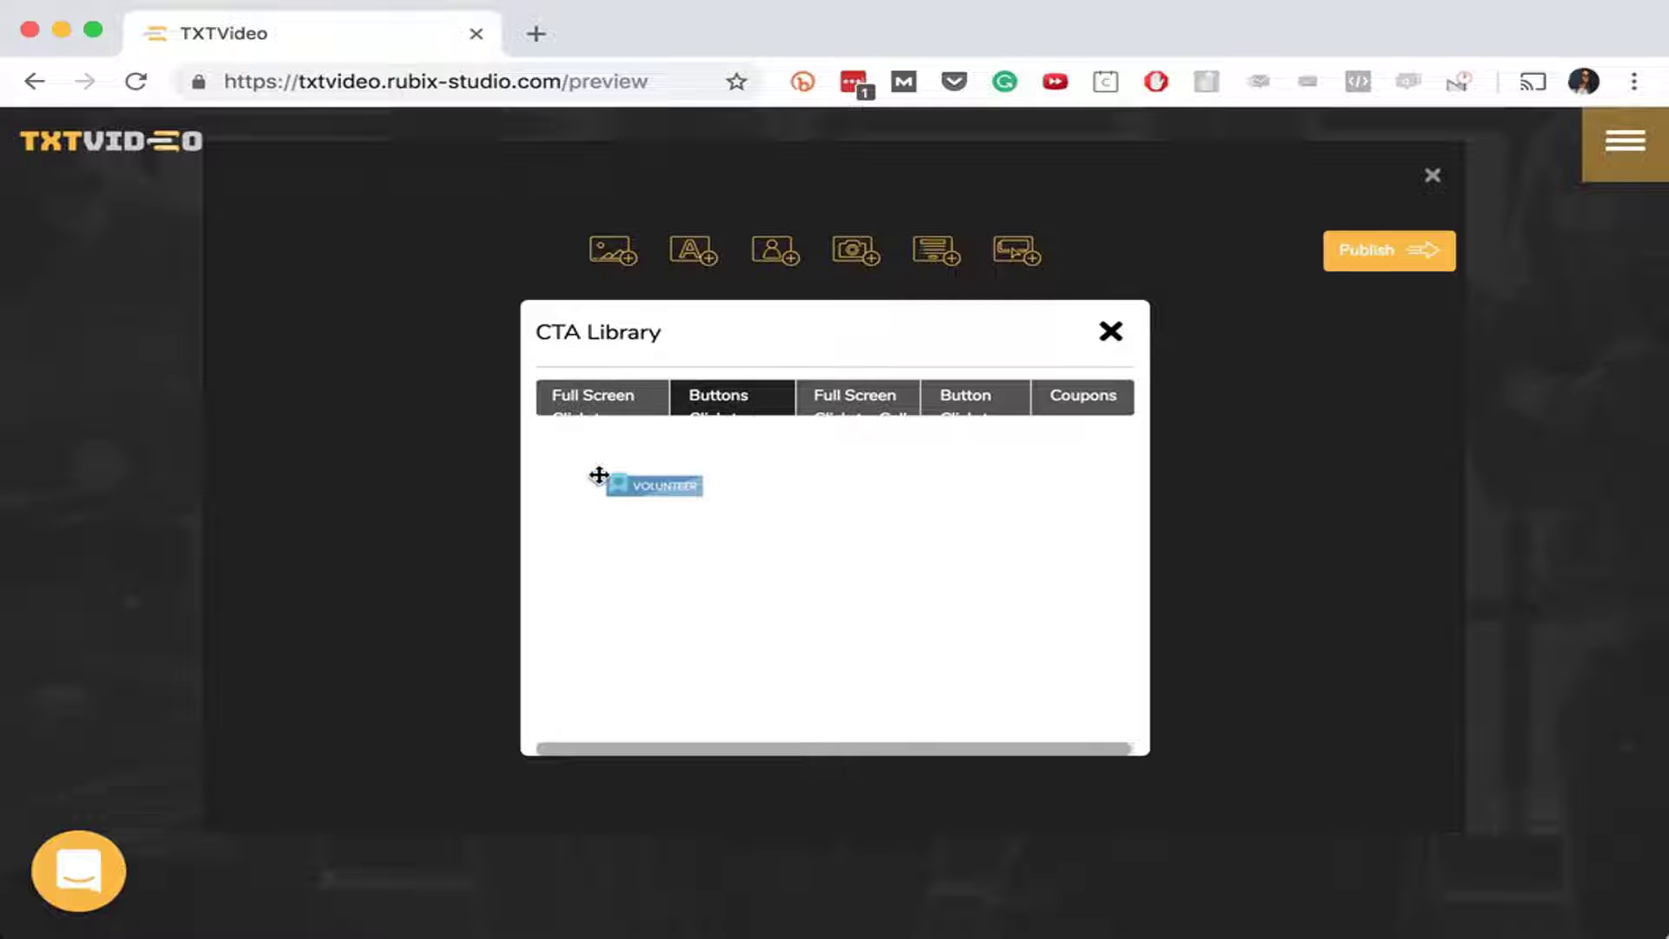
{"action": "left_click", "coordinate": [657, 489]}
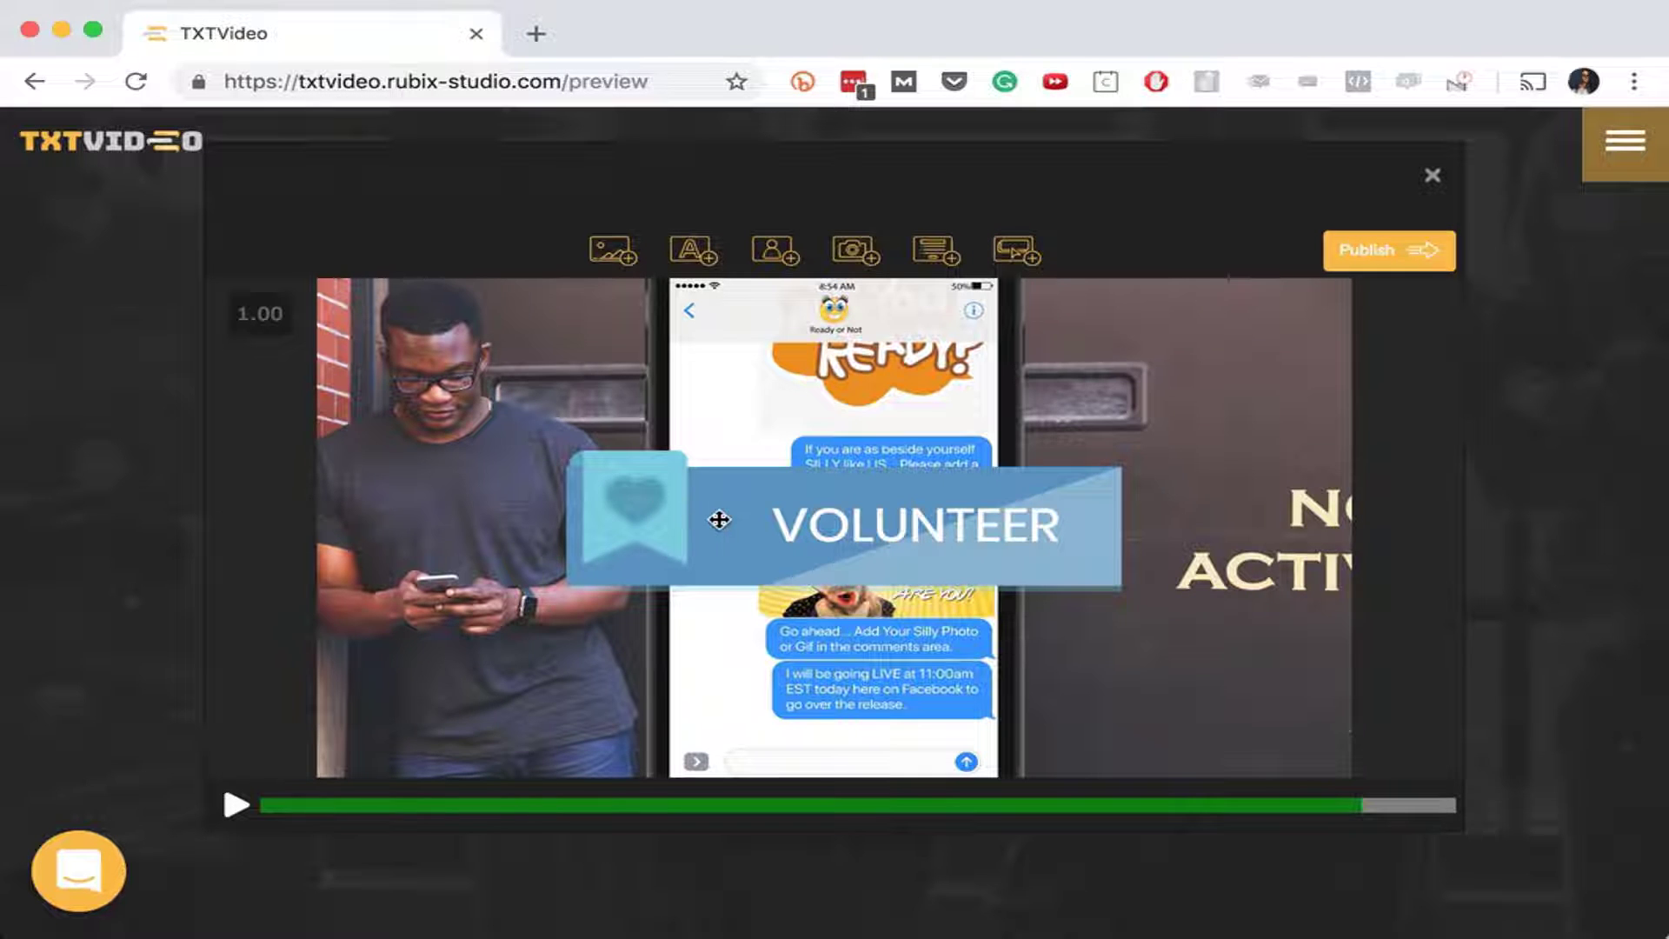
{"action": "left_click", "coordinate": [576, 537]}
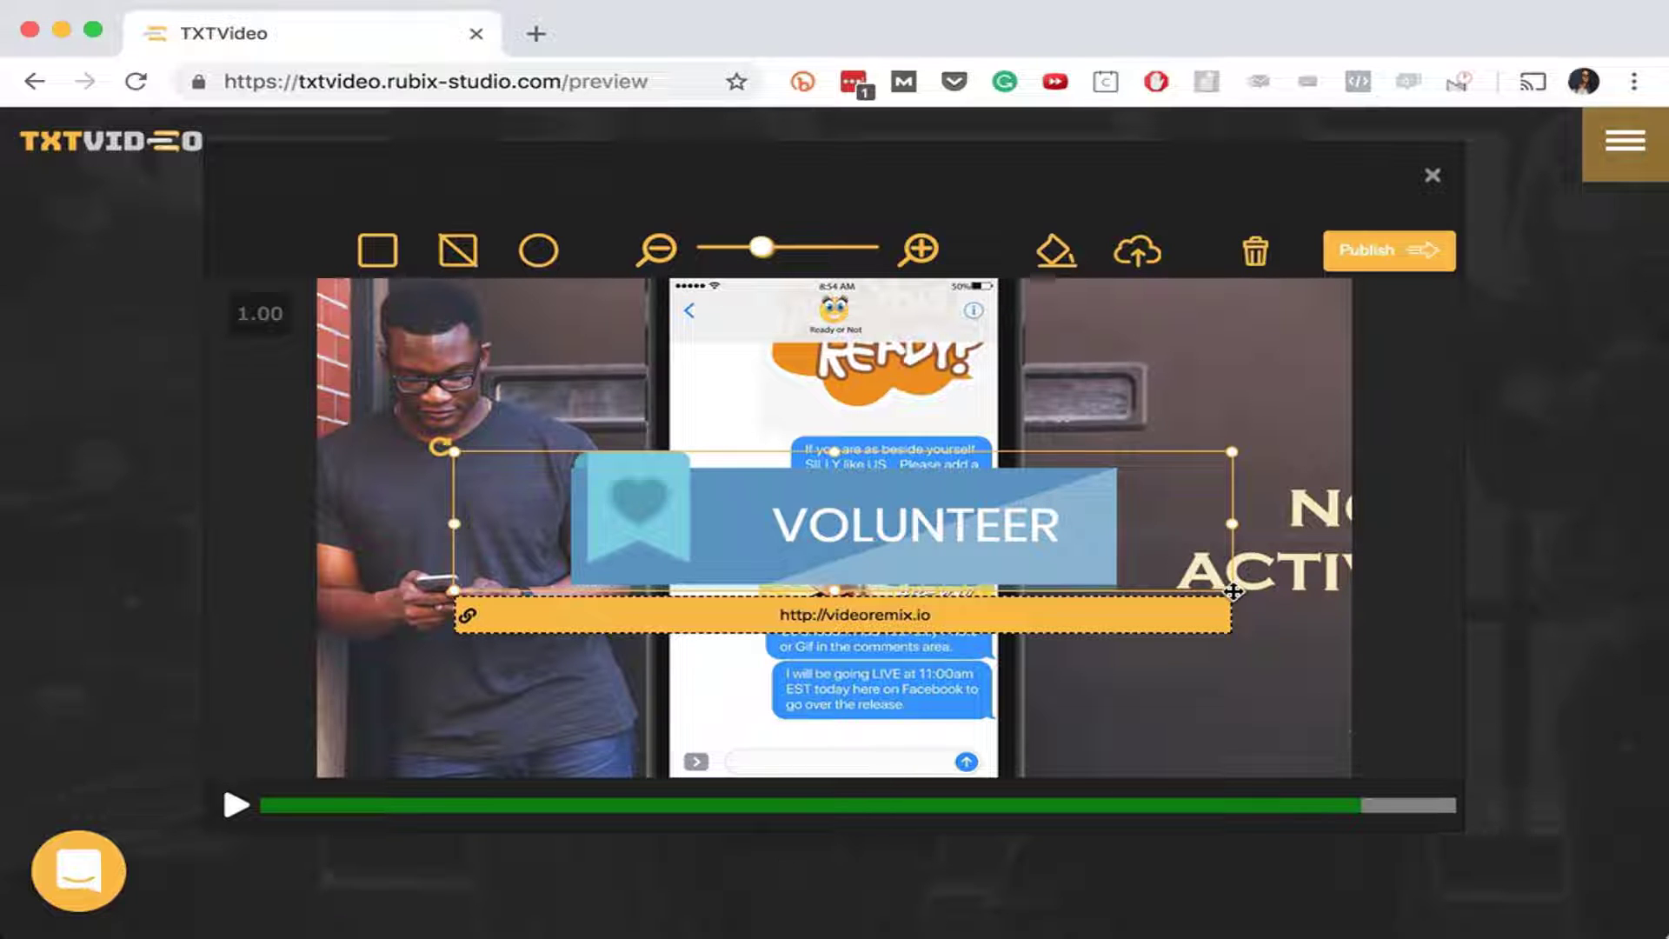
- Examine the Volunteer button's editable label, its graphic and its click-through link without changing them
{"action": "left_click", "coordinate": [1024, 517]}
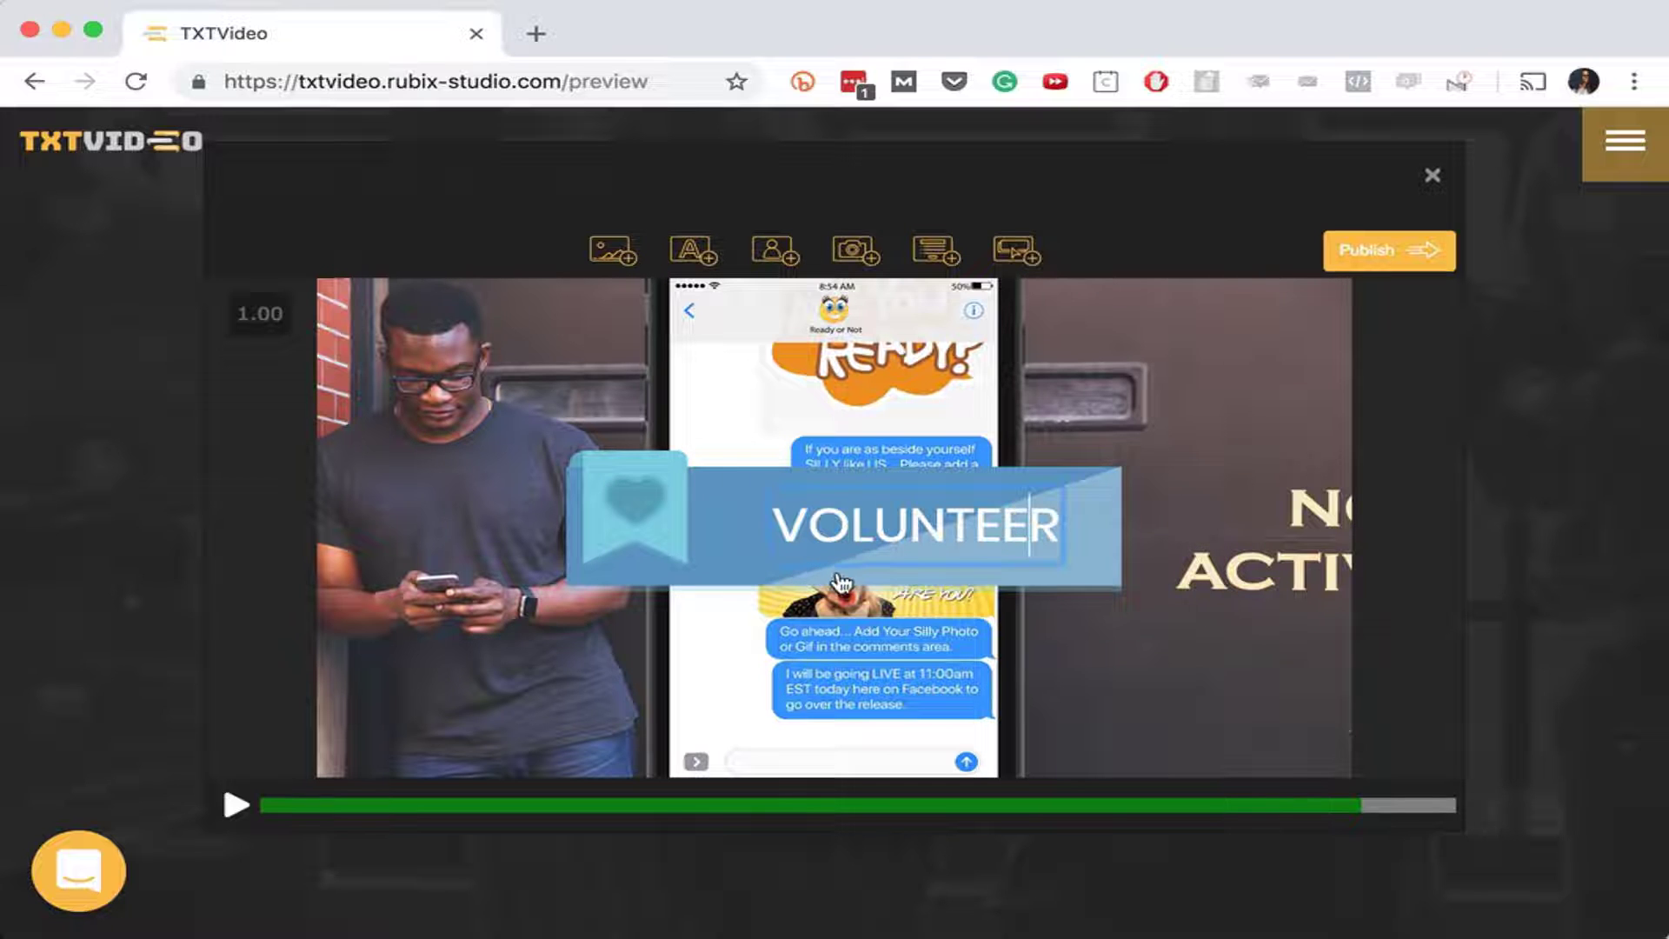
{"action": "left_click", "coordinate": [657, 513]}
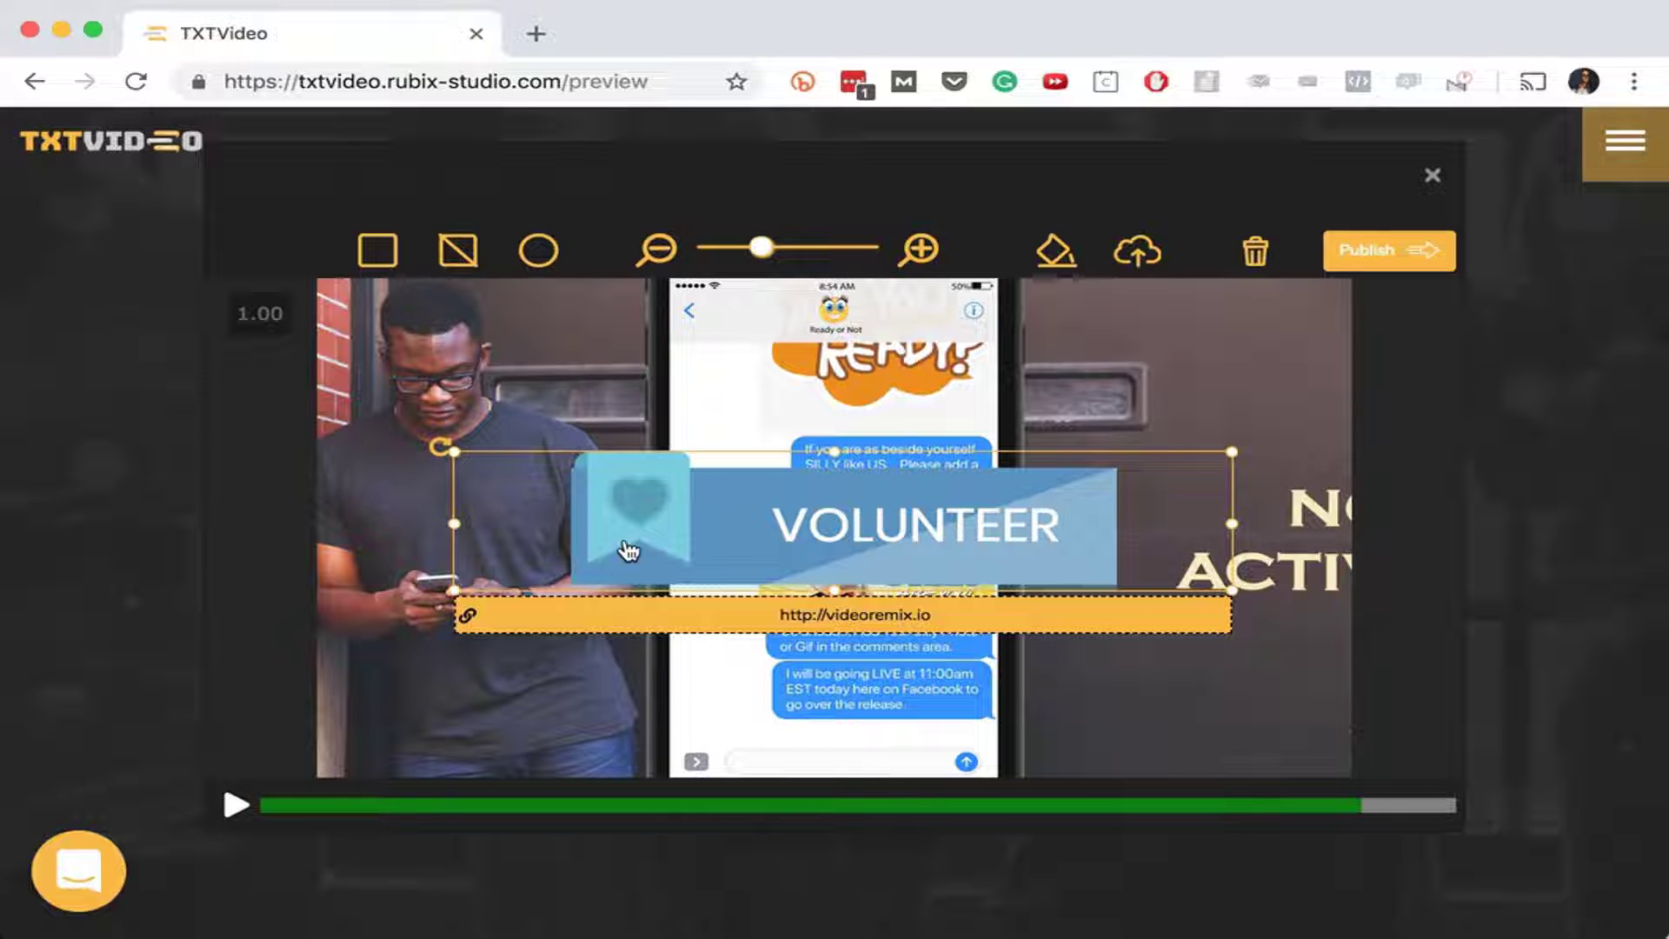
{"action": "left_click", "coordinate": [833, 619]}
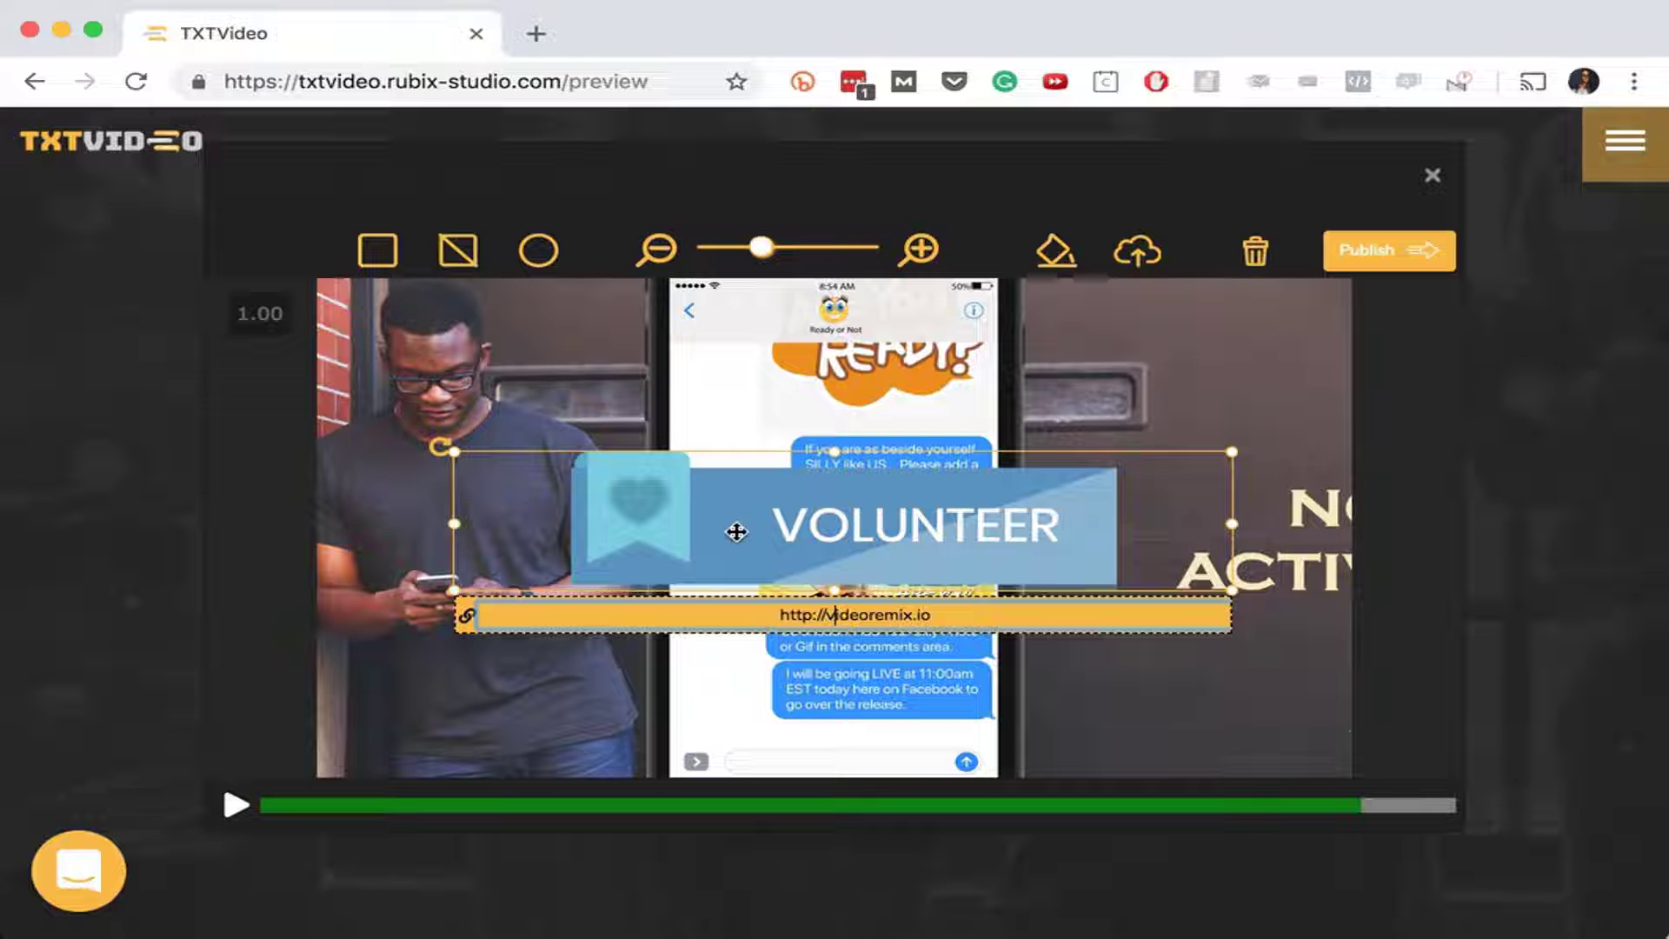
{"action": "left_click", "coordinate": [638, 581]}
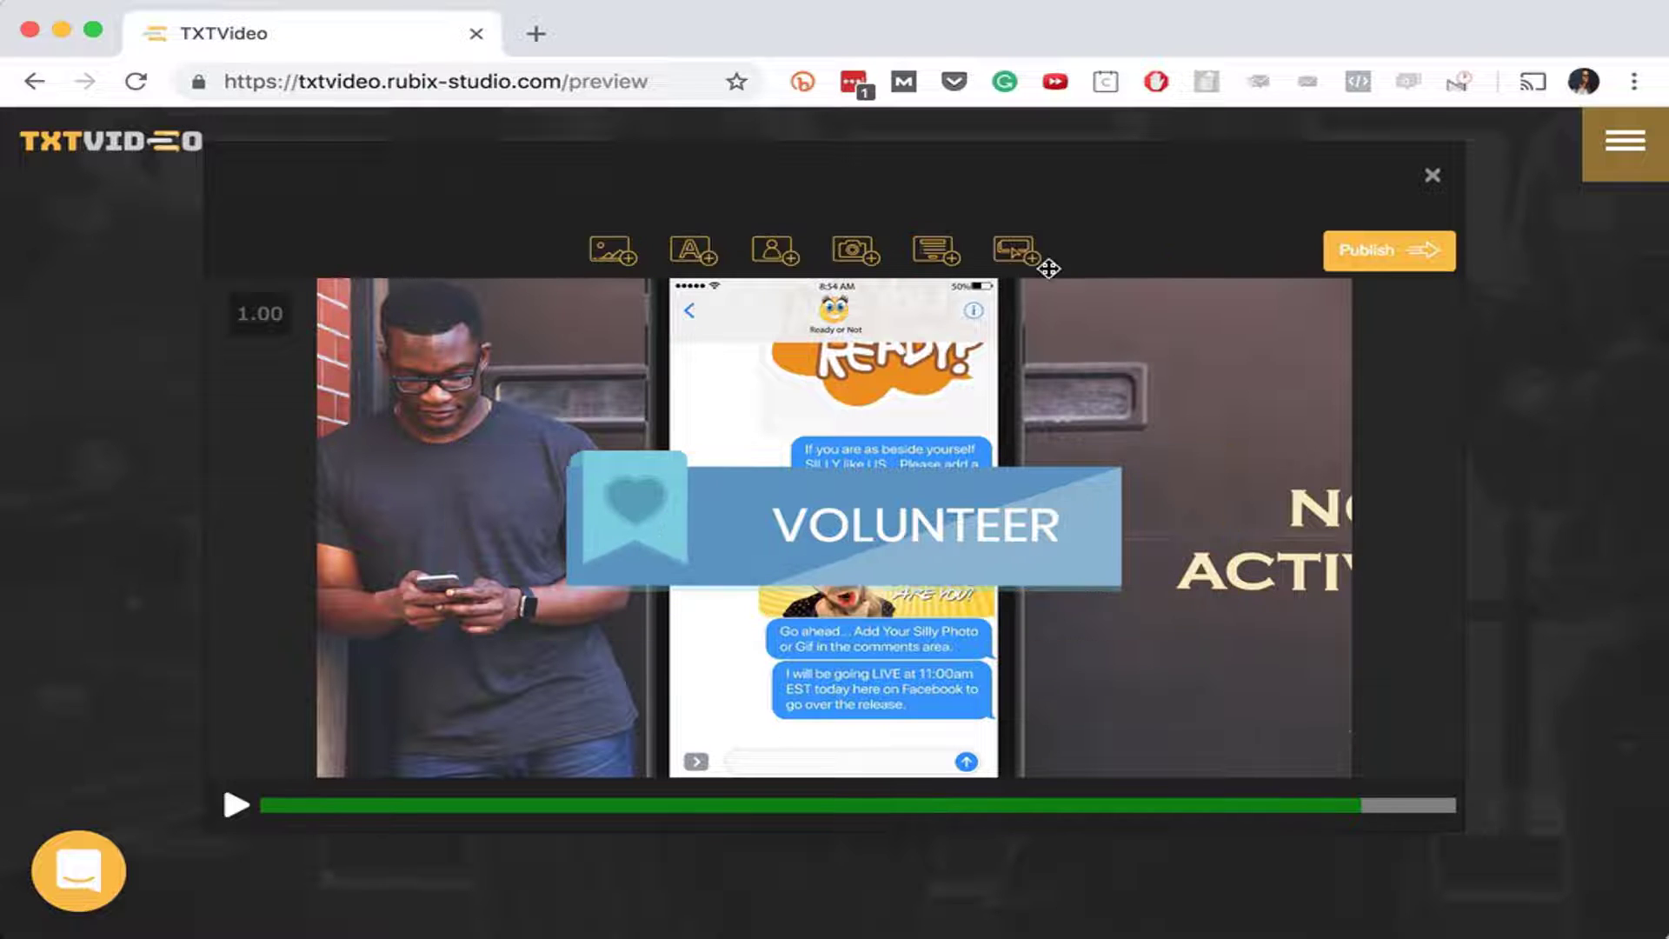
{"action": "left_click", "coordinate": [826, 509]}
{"action": "left_click", "coordinate": [594, 474]}
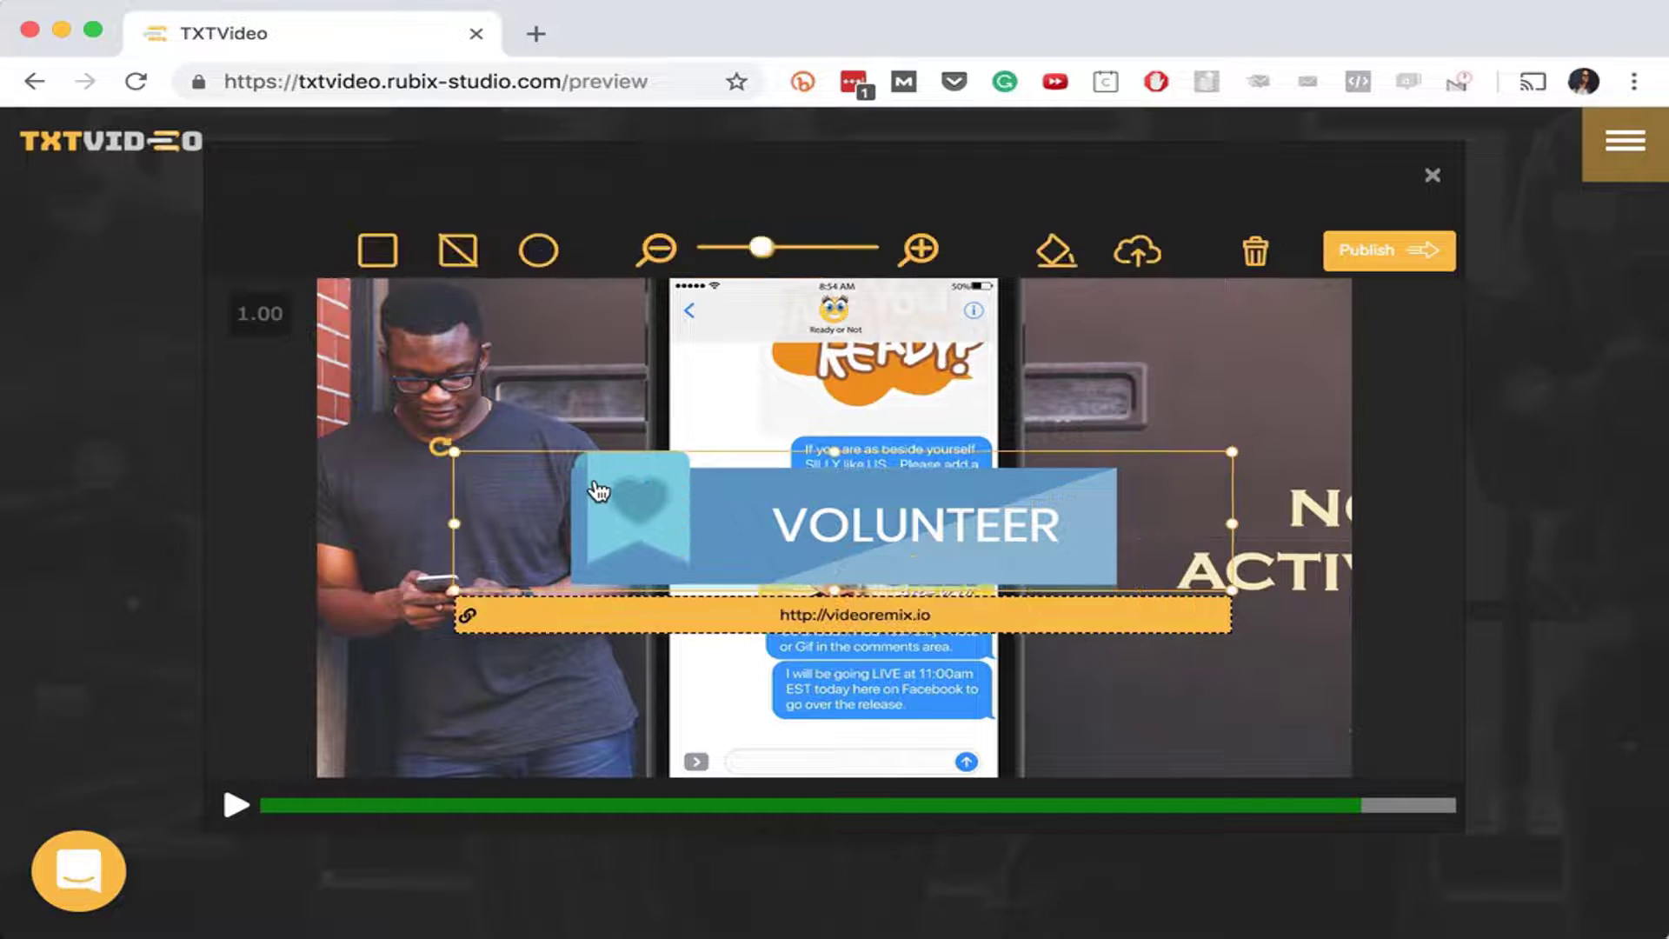
{"action": "left_click", "coordinate": [548, 598]}
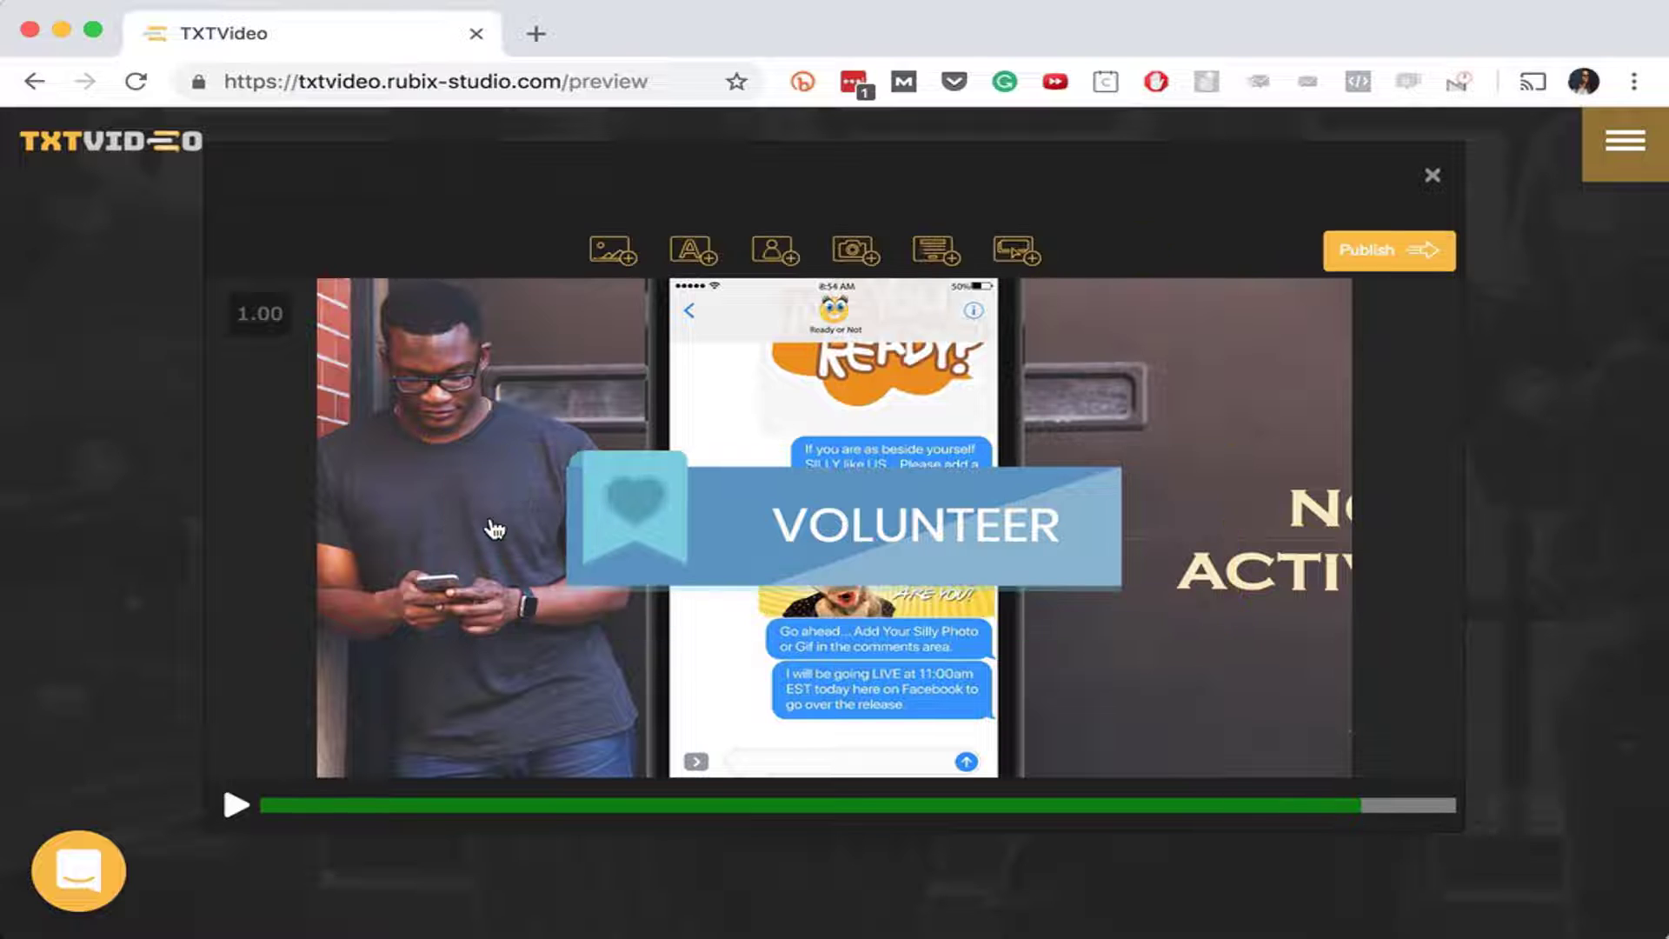
- Delete the Volunteer button's graphic and add the full-screen "Book an appointment" click-through design from the CTA Library
{"action": "left_click", "coordinate": [652, 576]}
{"action": "left_click", "coordinate": [552, 448]}
{"action": "left_click", "coordinate": [608, 506]}
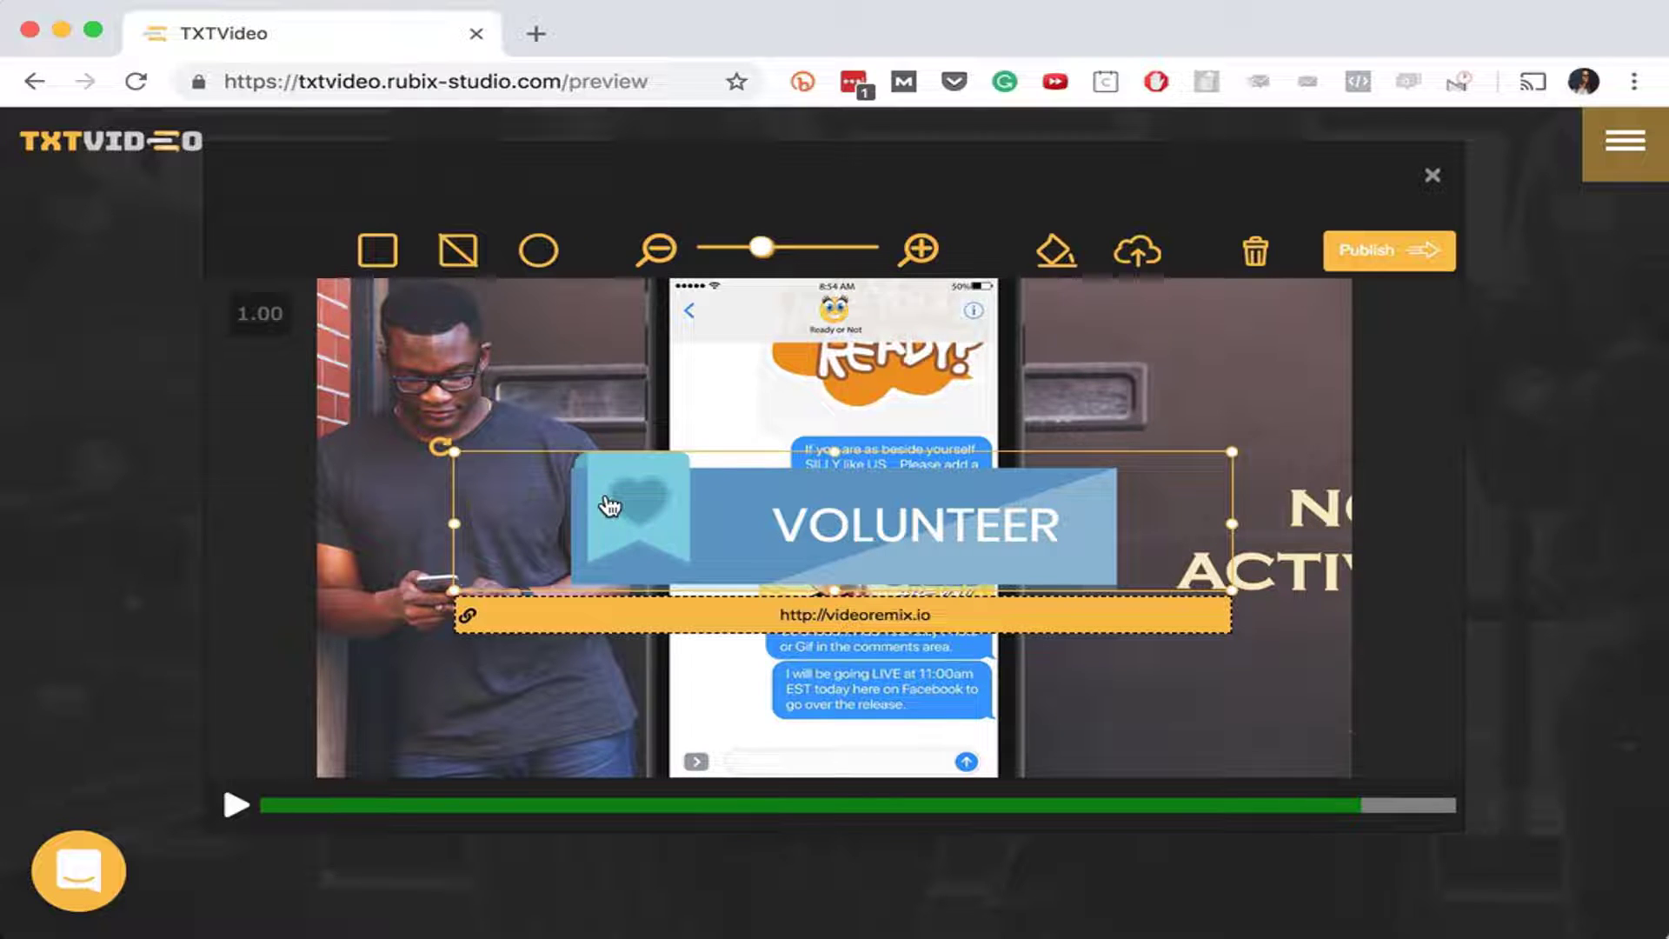
{"action": "left_click", "coordinate": [1255, 251]}
{"action": "left_click", "coordinate": [1017, 251]}
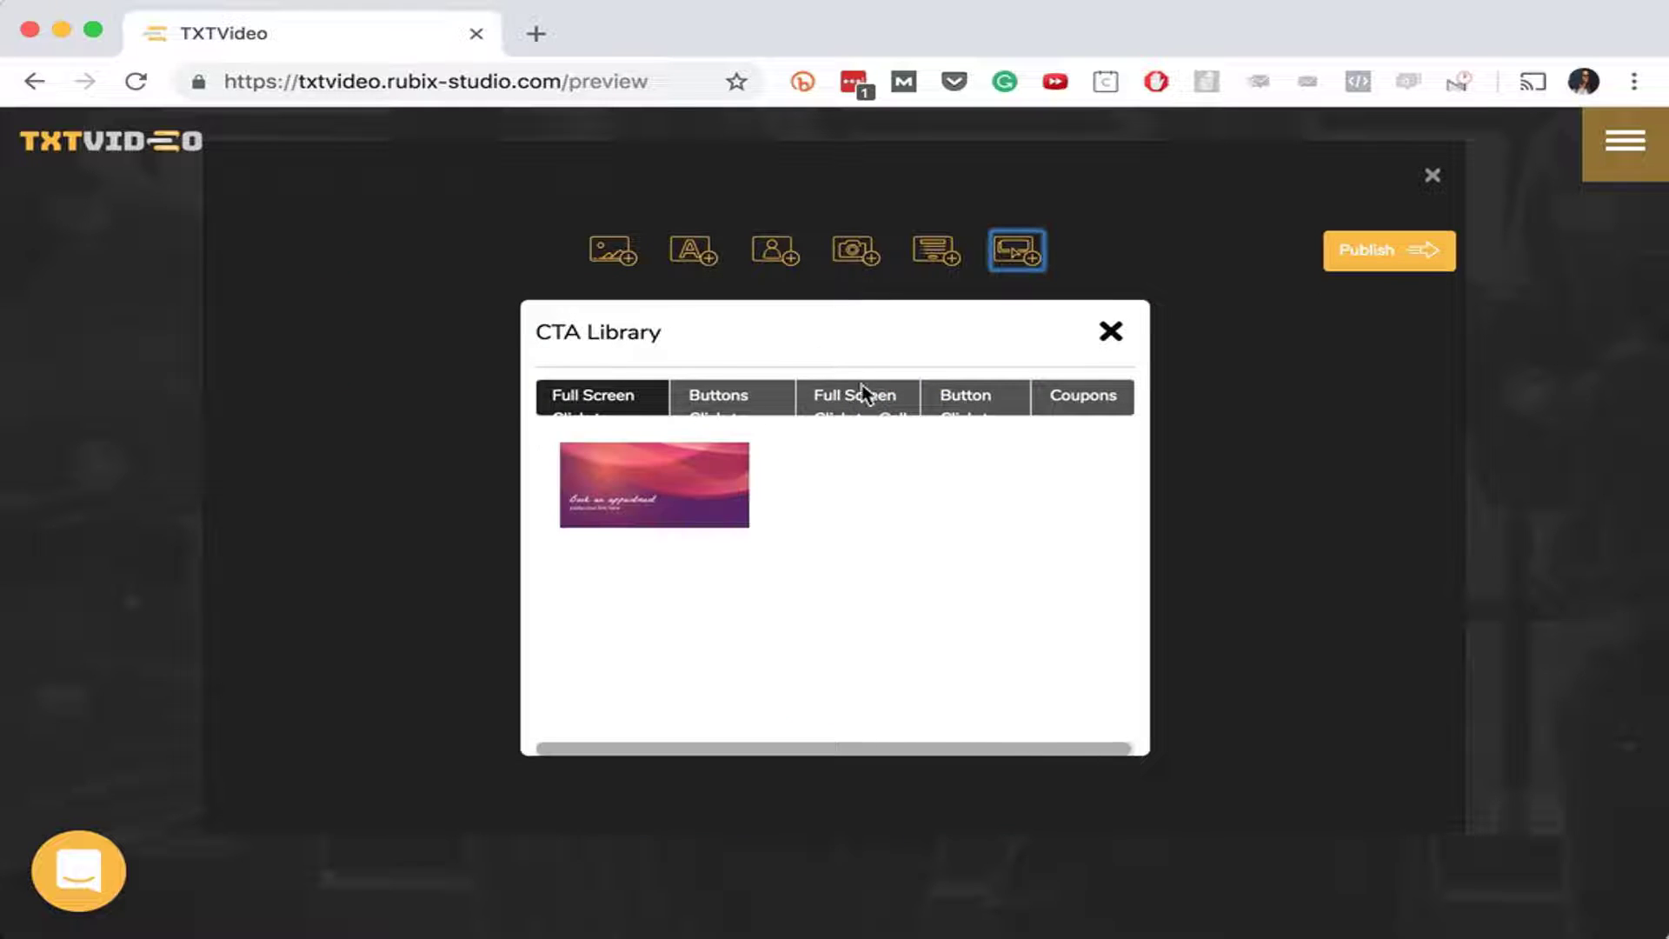
{"action": "left_click", "coordinate": [606, 490]}
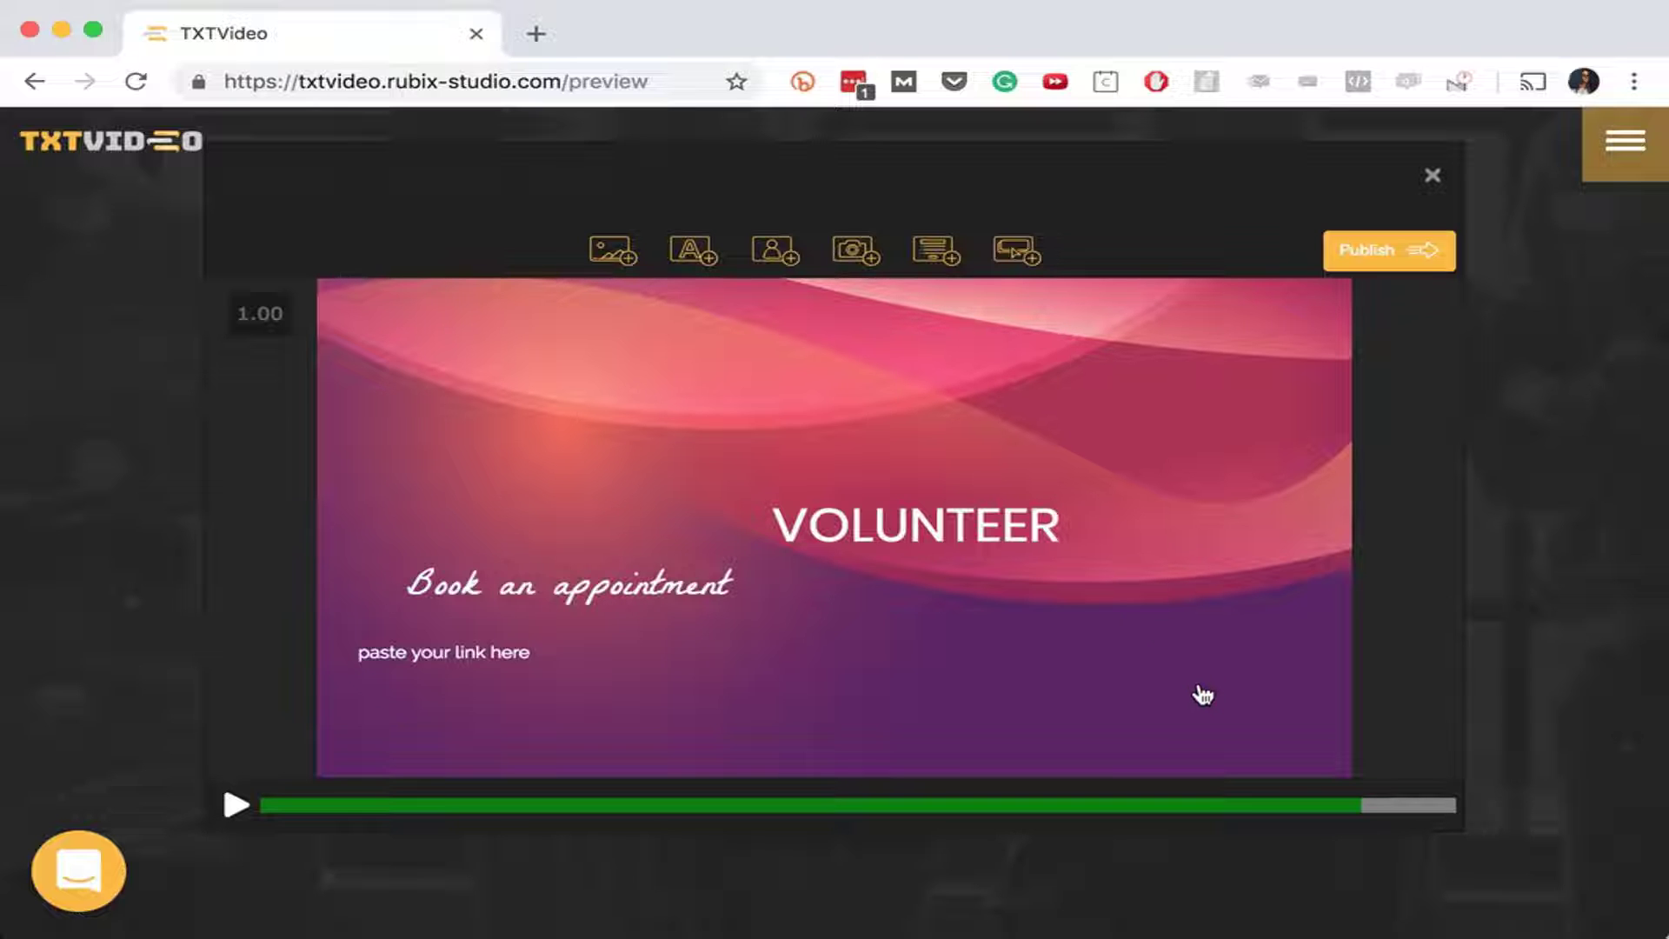
- Play and step through the end of the video to check where the "Book an appointment" call-to-action appears
{"action": "left_click", "coordinate": [1154, 804]}
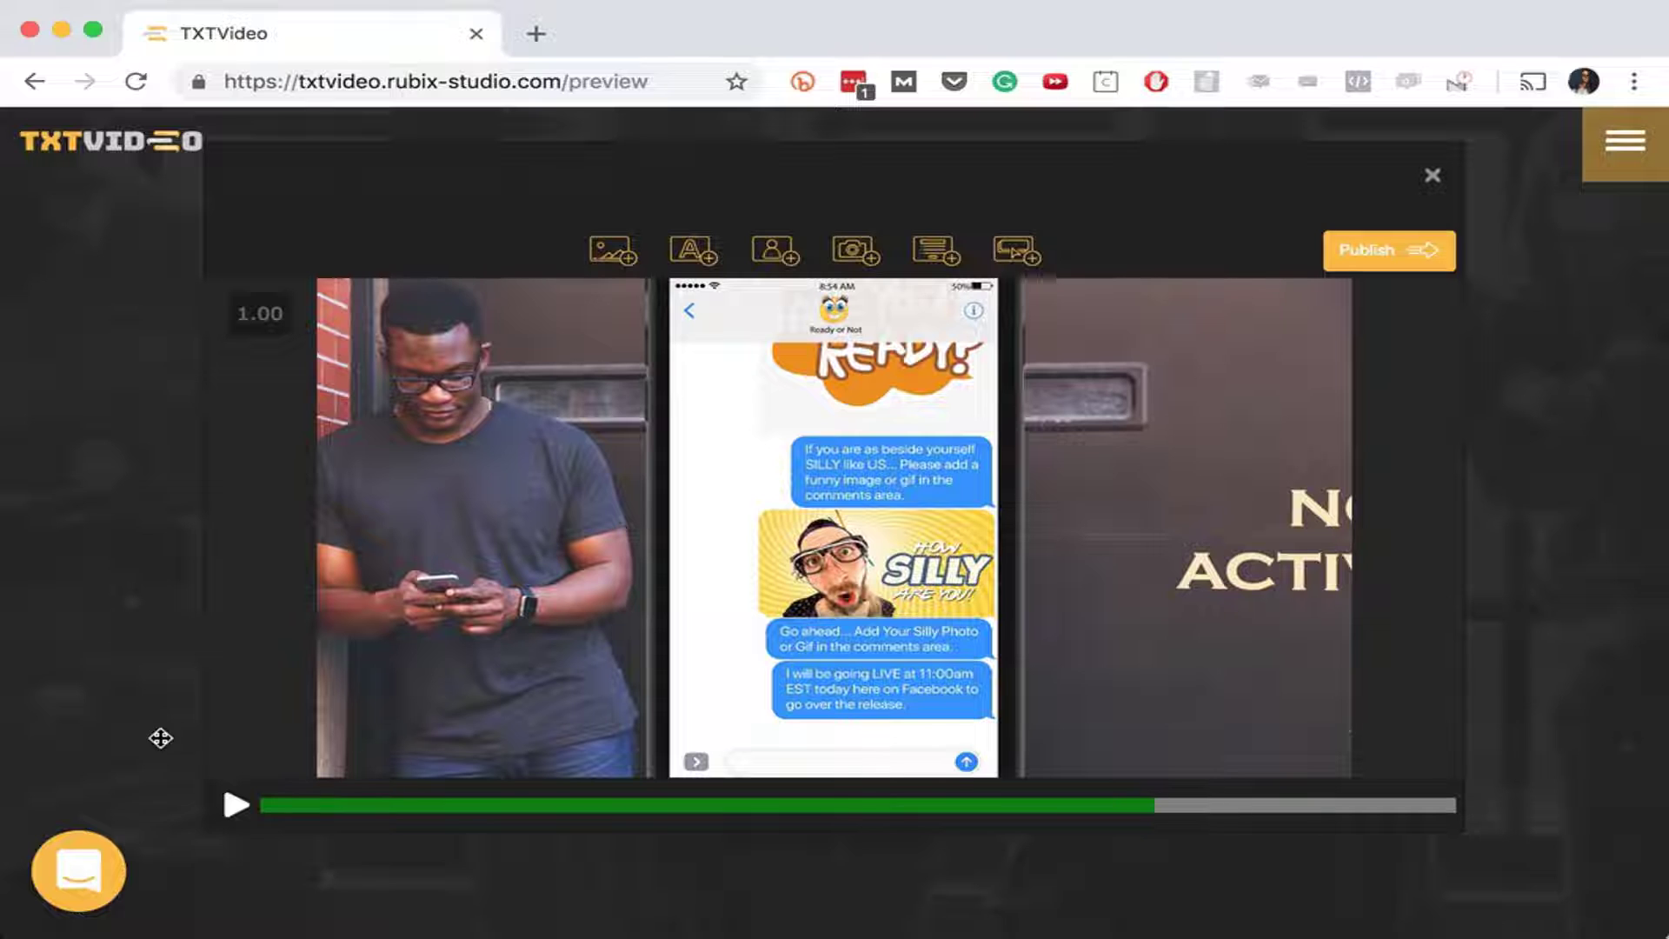
{"action": "left_click", "coordinate": [237, 806]}
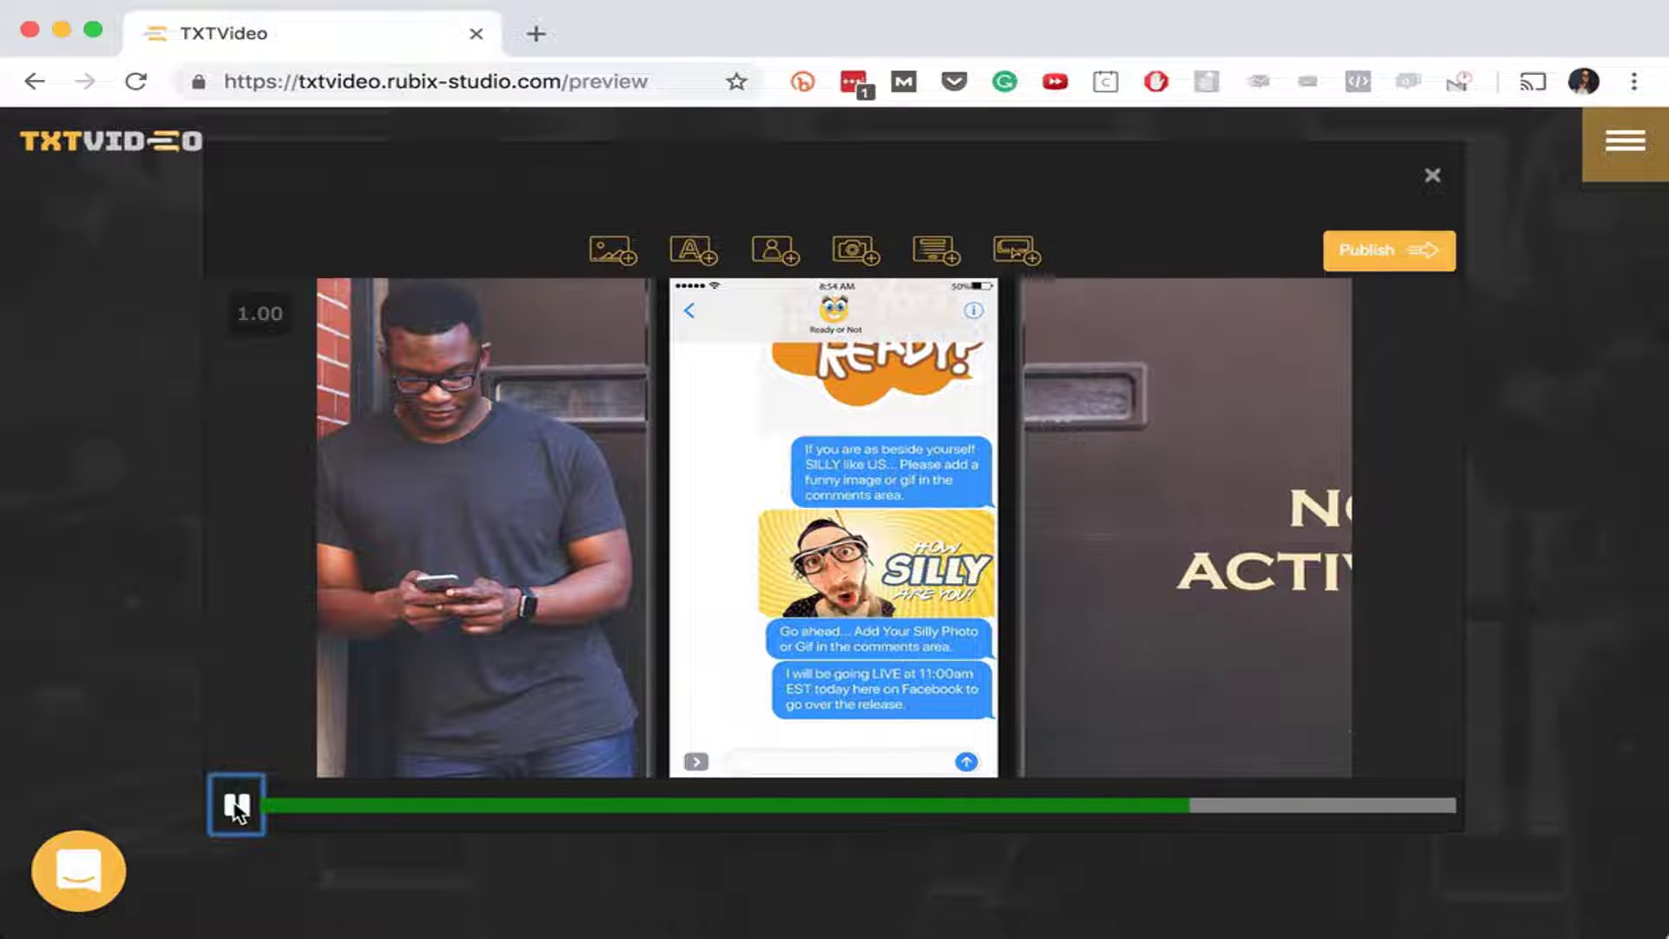
{"action": "left_click", "coordinate": [236, 806]}
{"action": "left_click", "coordinate": [1217, 801]}
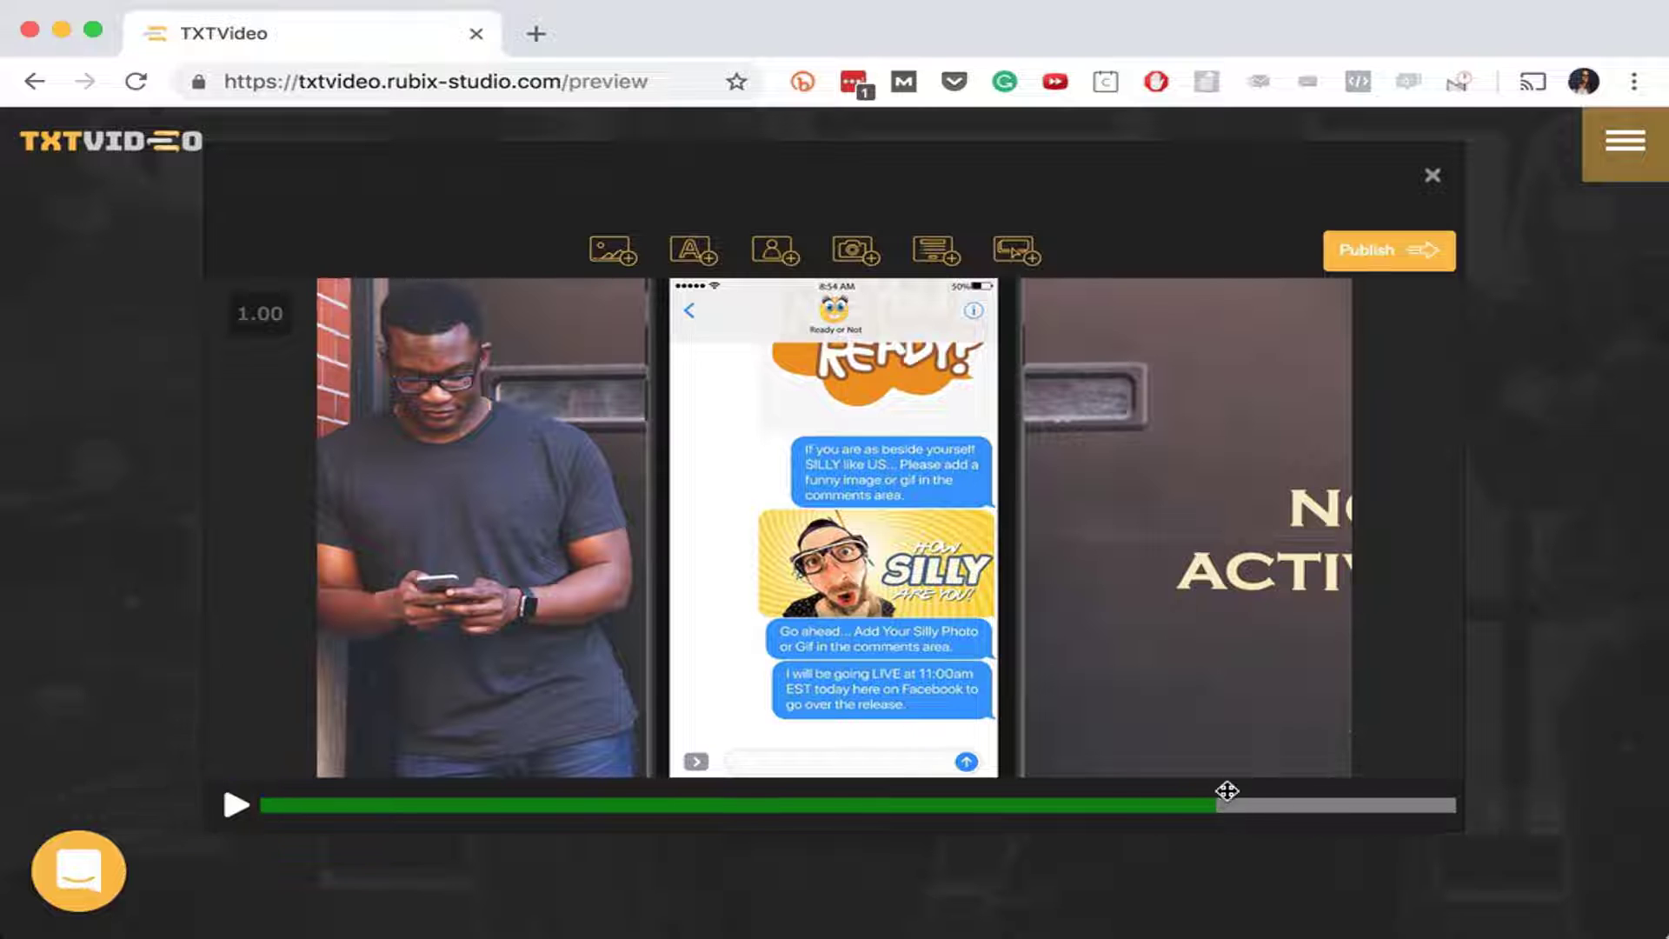
{"action": "left_click", "coordinate": [1256, 802]}
{"action": "left_click_drag", "start_coordinate": [1278, 804], "coordinate": [1381, 804]}
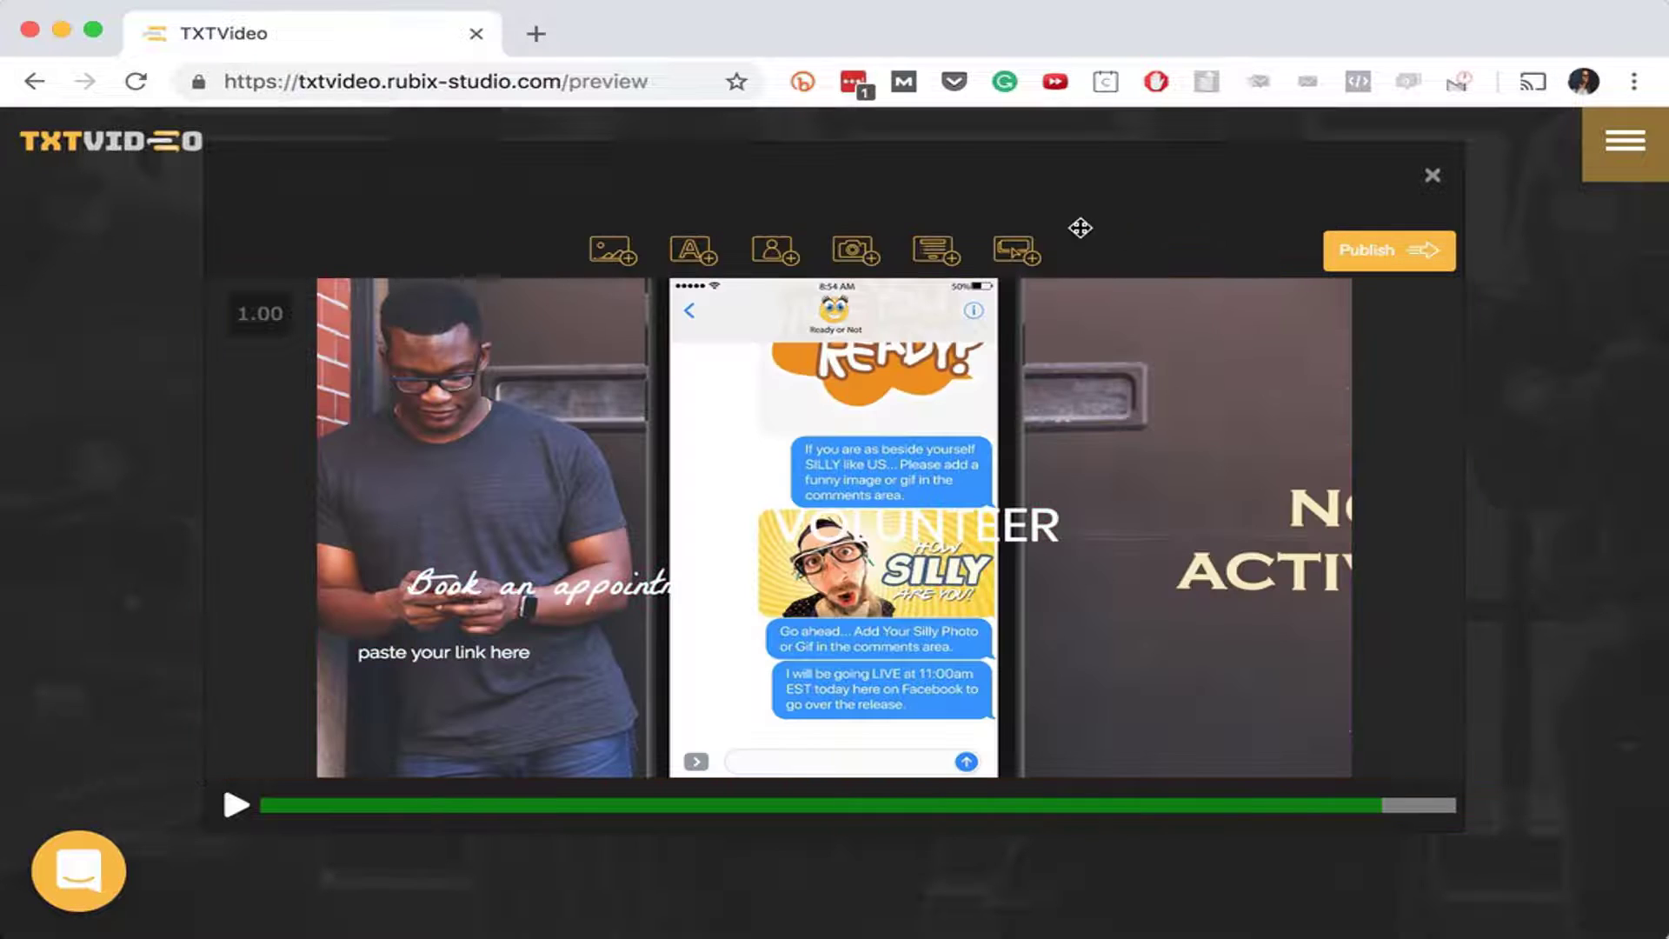
- Add a "Find Out More" lead form with Name, Email and Mobile fields near the end of the video and select it
{"action": "left_click", "coordinate": [1017, 248]}
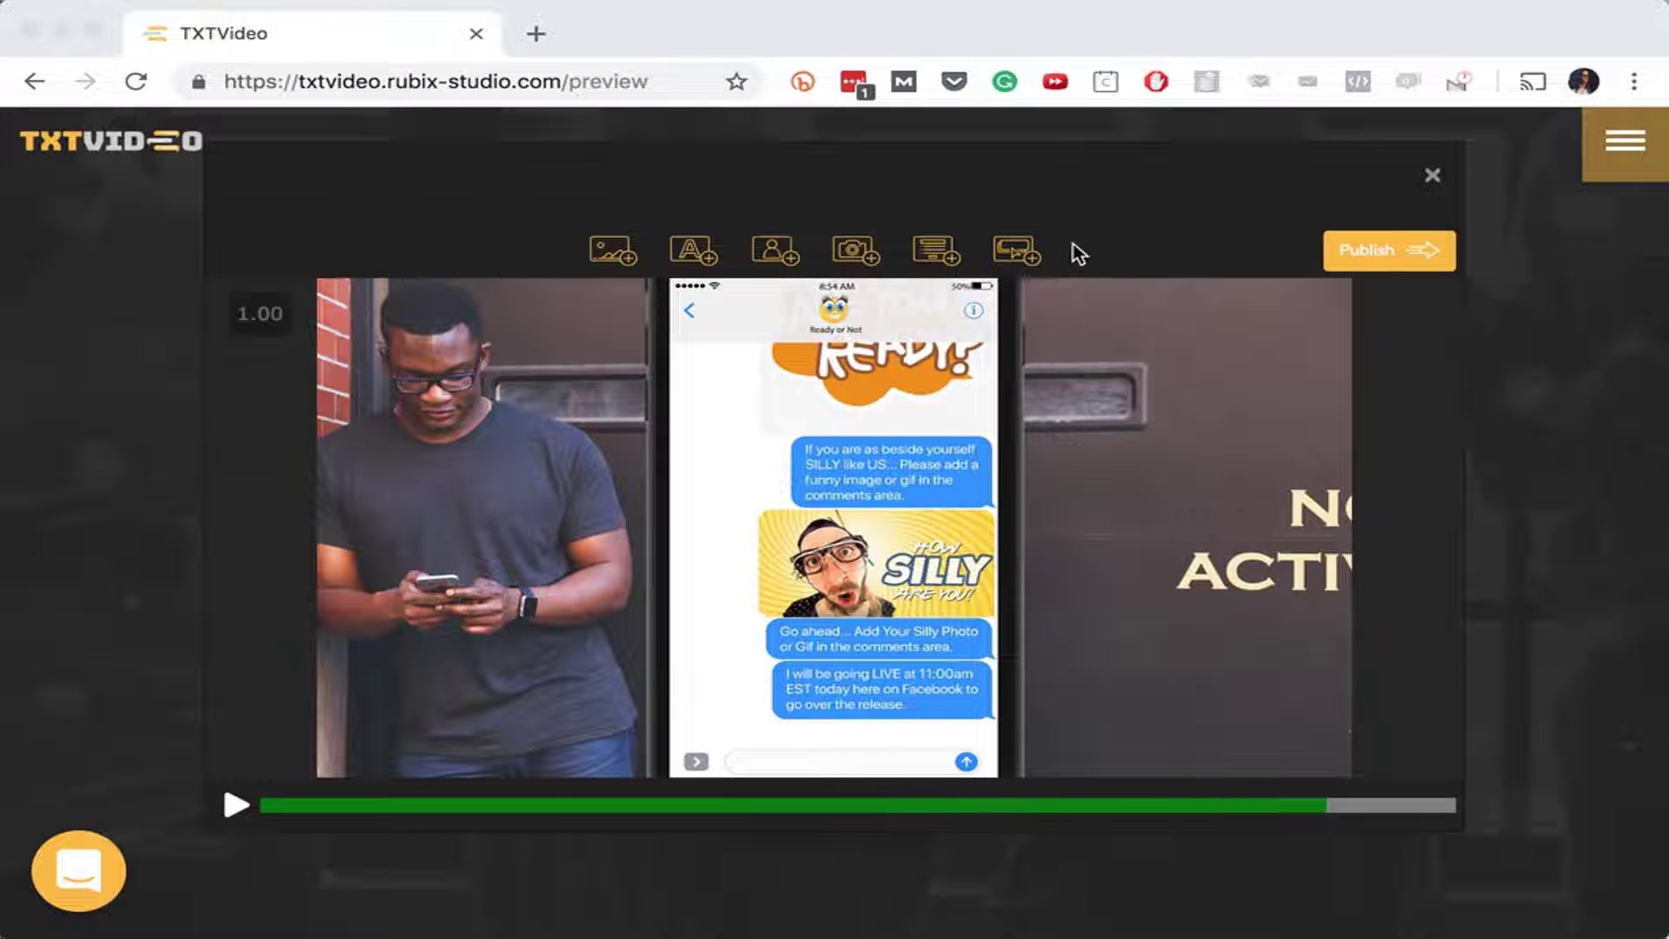
{"action": "left_click", "coordinate": [950, 259]}
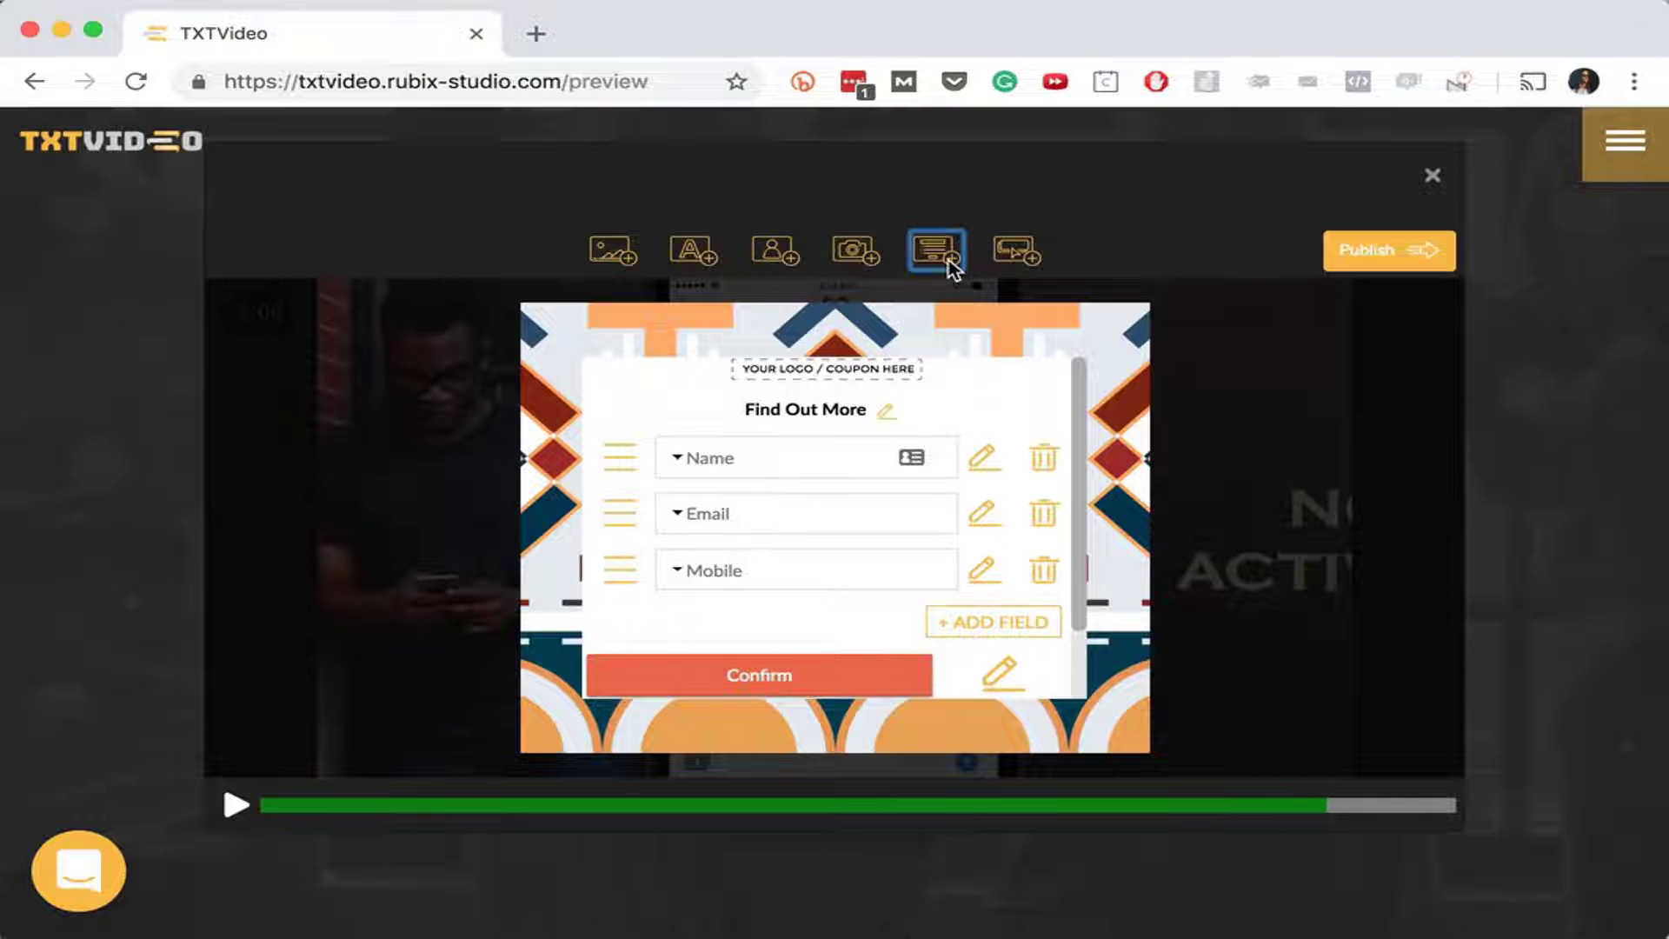
{"action": "left_click", "coordinate": [806, 369]}
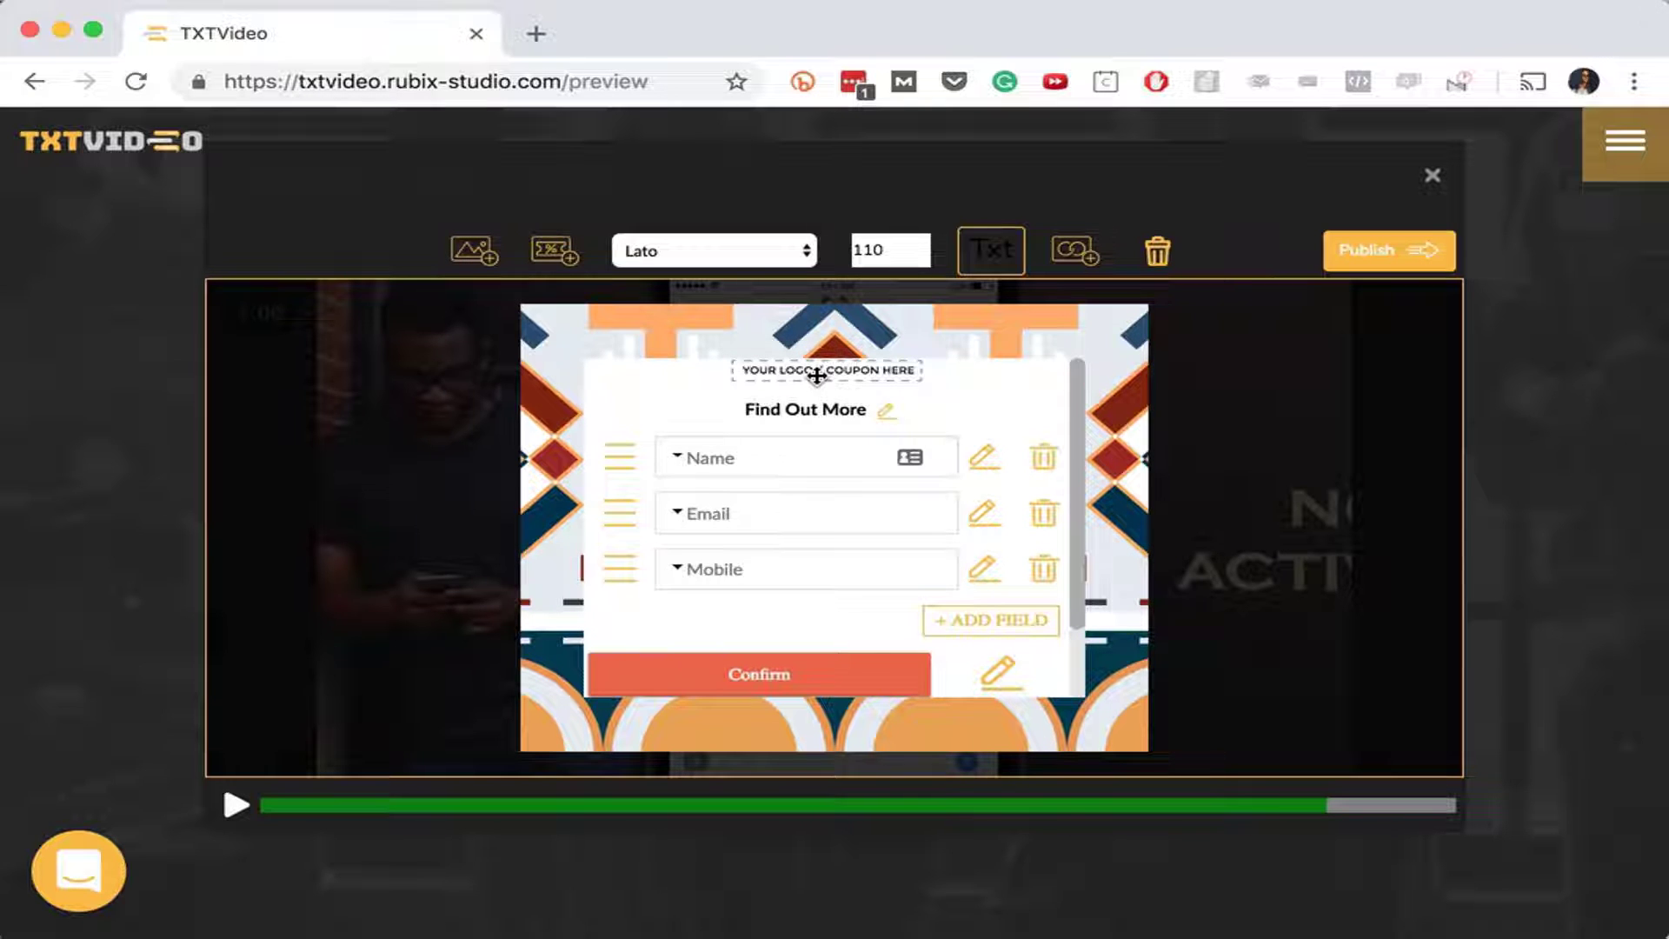
- Browse the gallery of coupon images available for the form, and close it without choosing one
{"action": "left_click", "coordinate": [563, 257]}
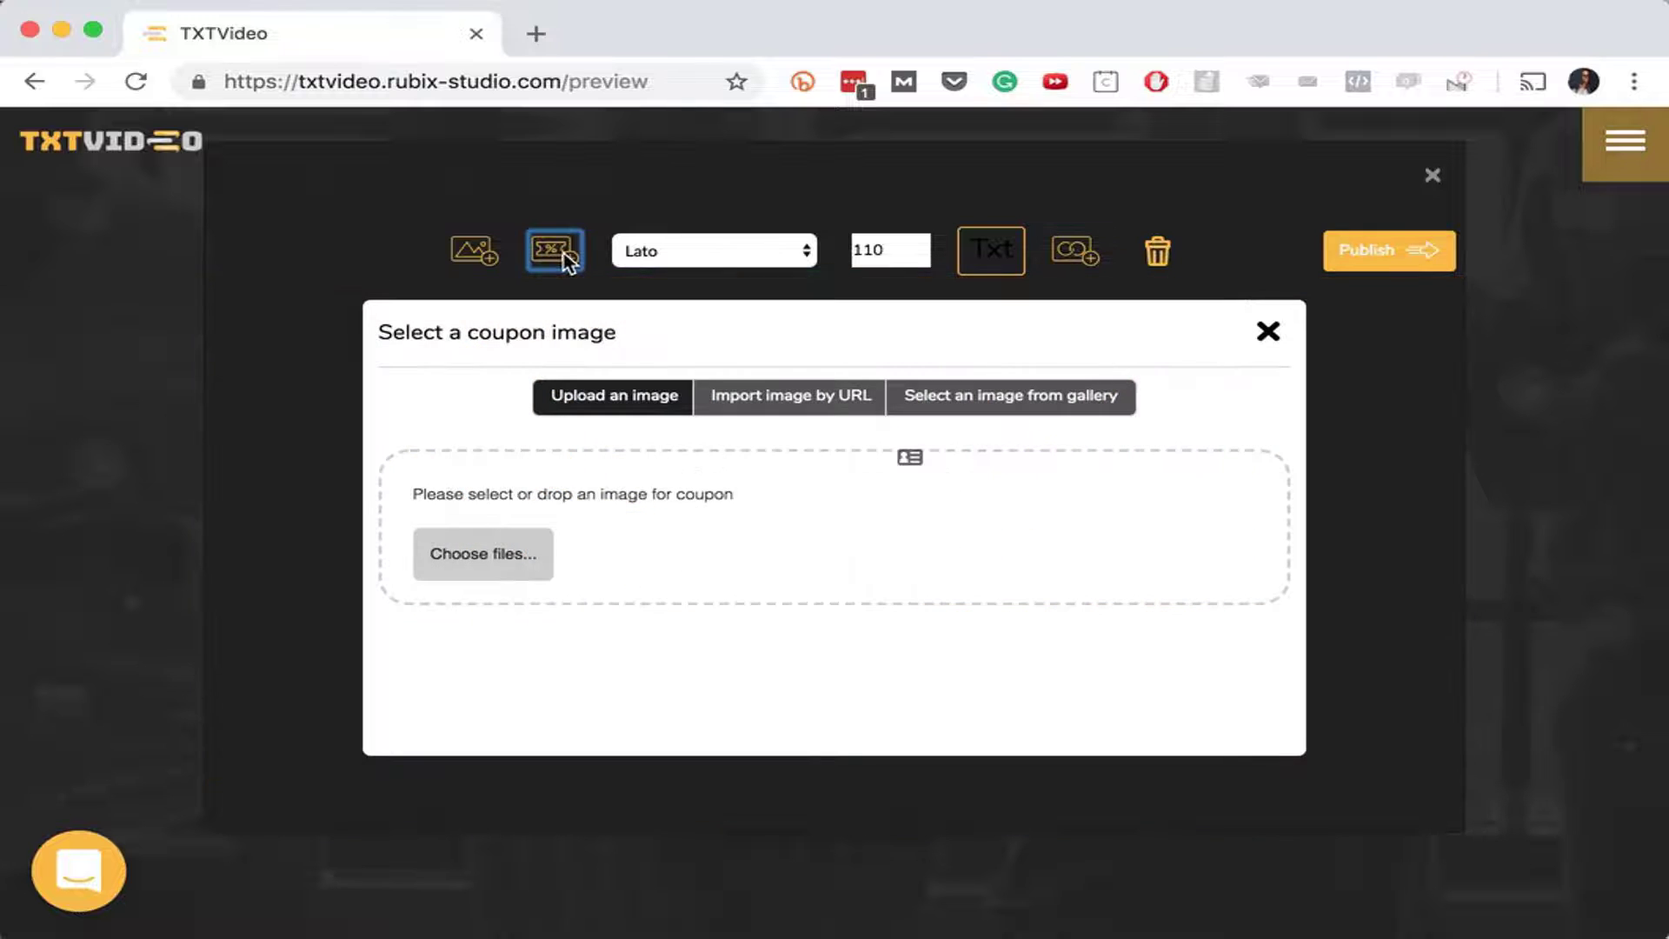
{"action": "left_click", "coordinate": [959, 406]}
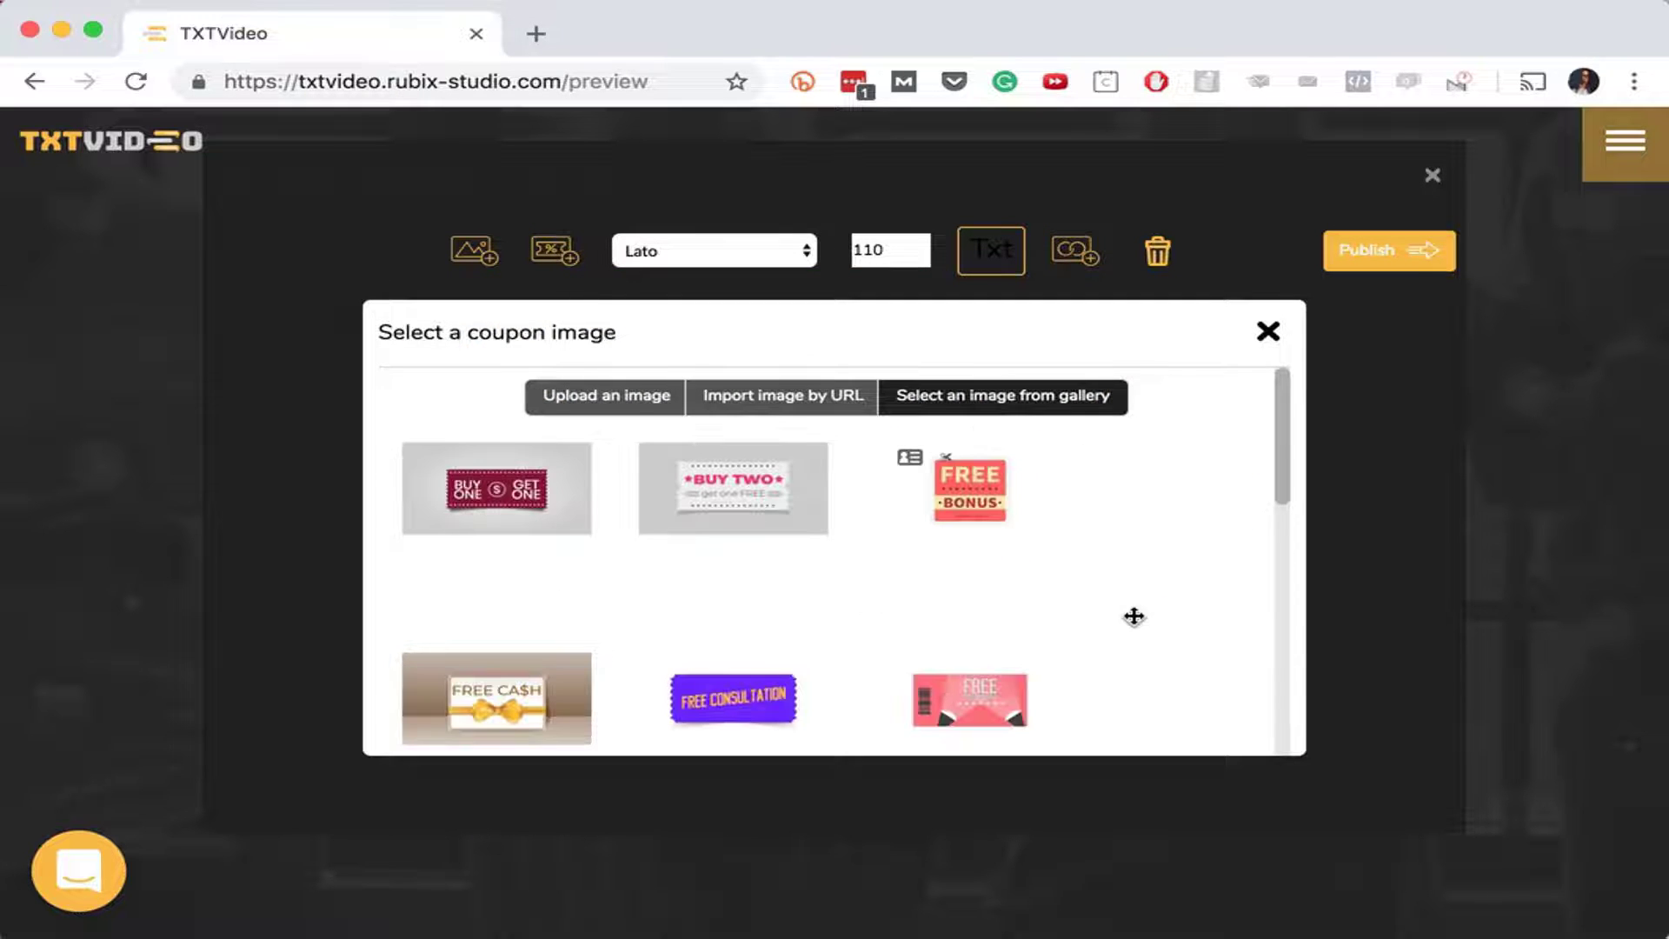
{"action": "scroll", "coordinate": [1134, 616], "scroll_direction": "down", "scroll_amount": 3}
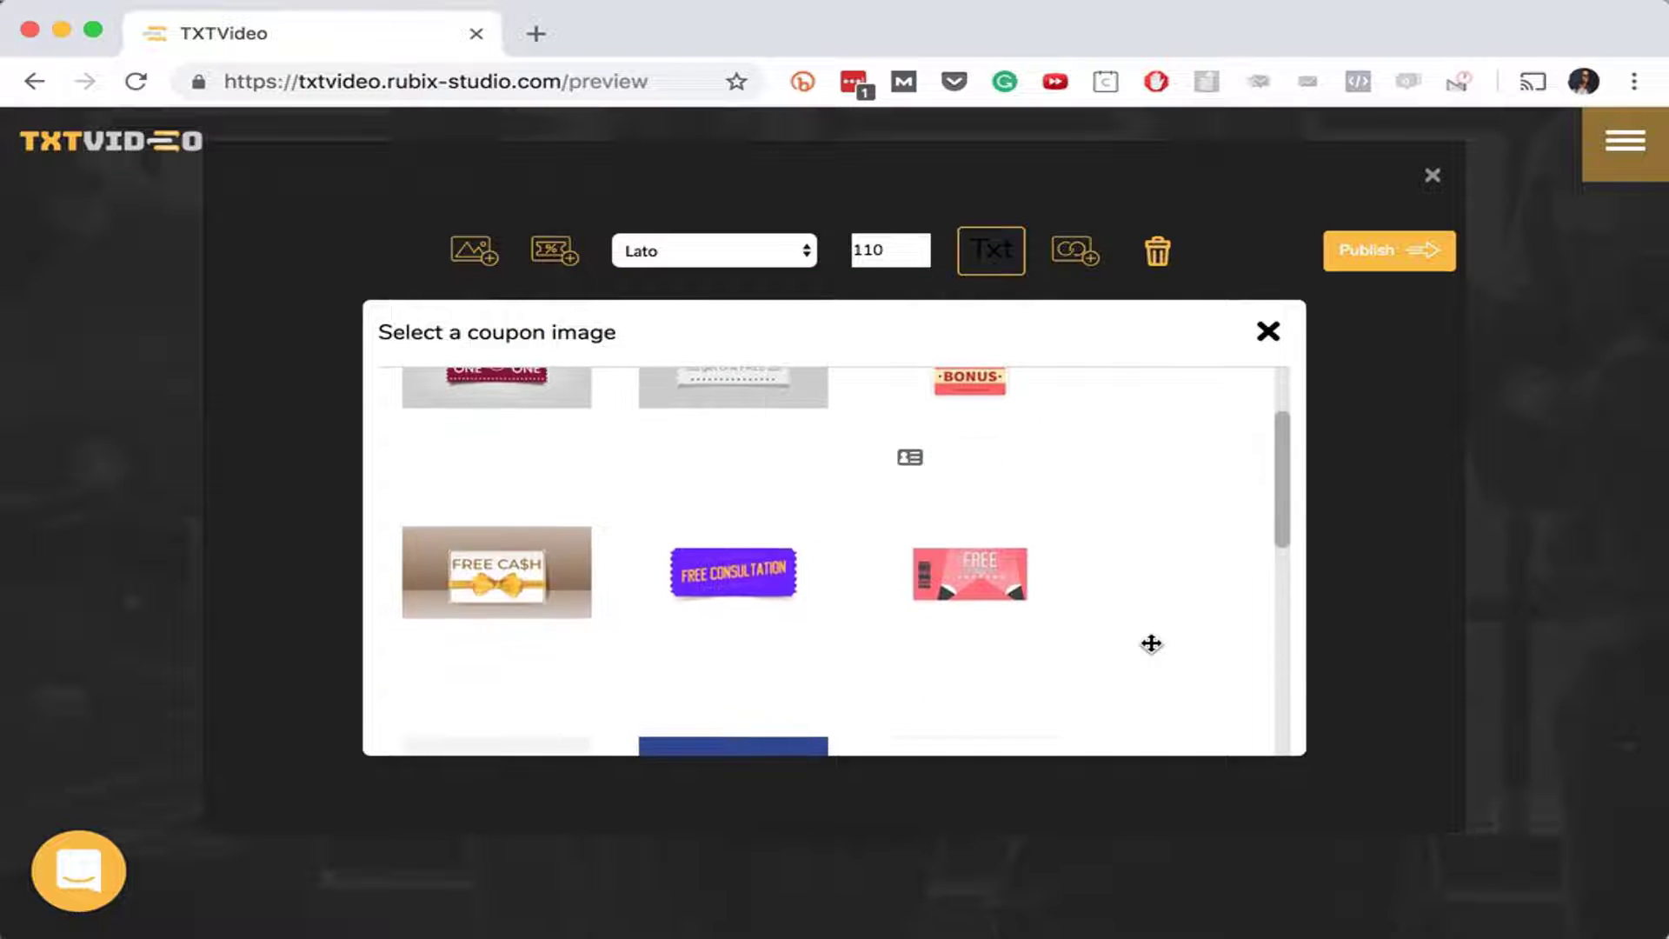
{"action": "scroll", "coordinate": [1151, 644], "scroll_direction": "down", "scroll_amount": 10}
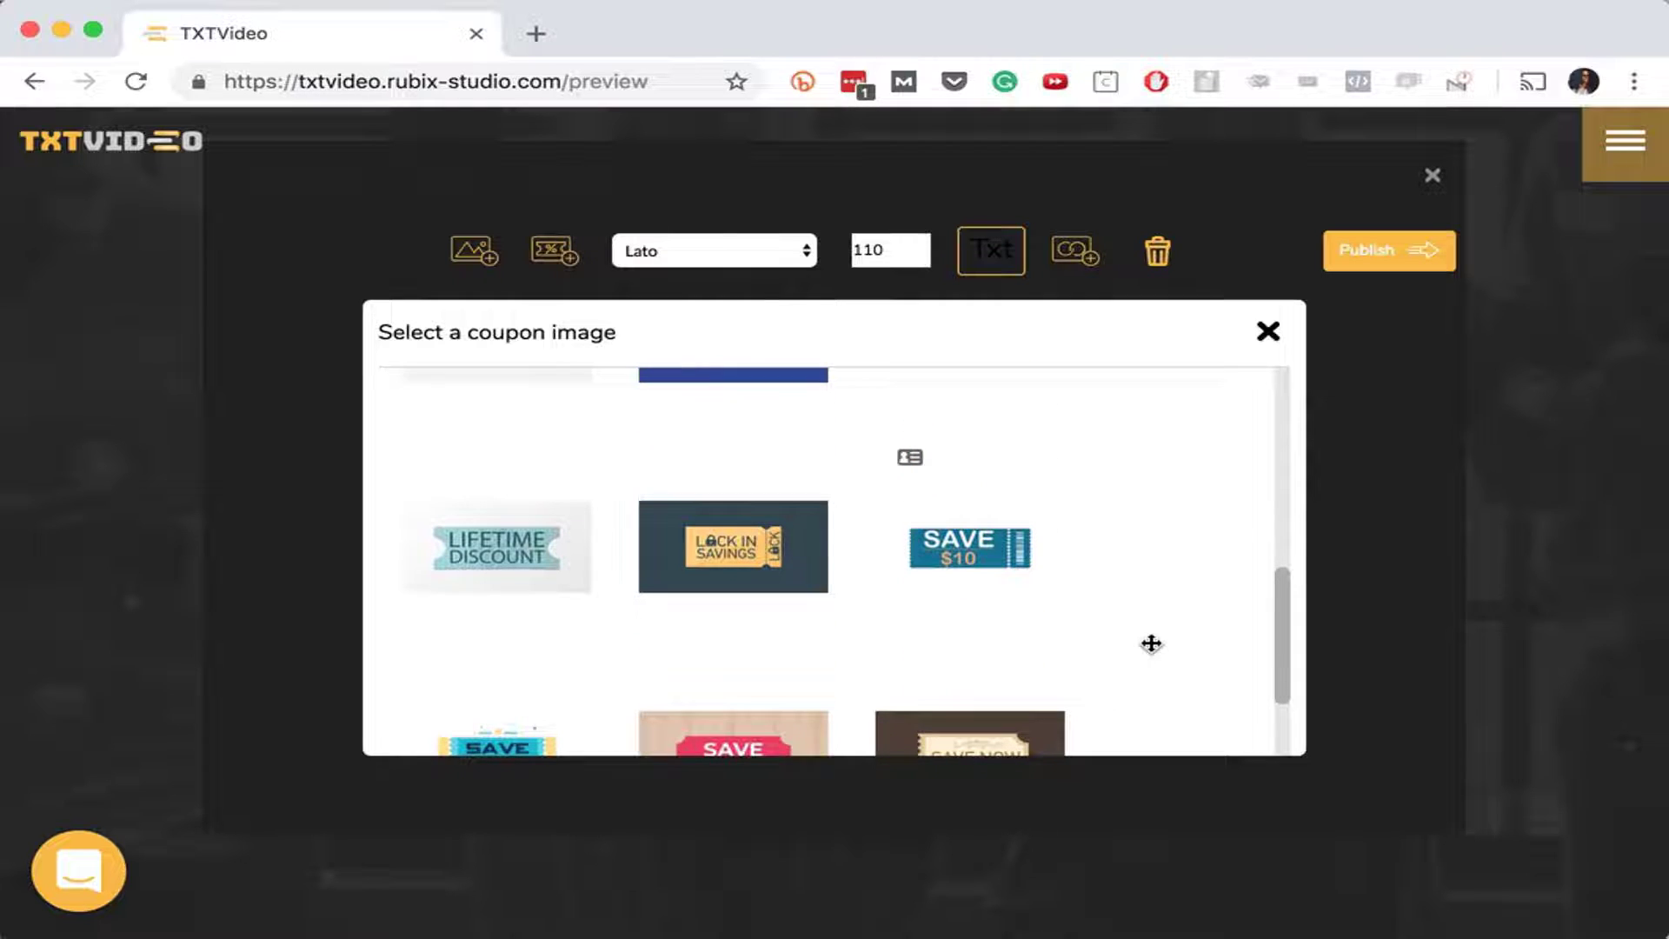
{"action": "scroll", "coordinate": [1151, 643], "scroll_direction": "down", "scroll_amount": 2}
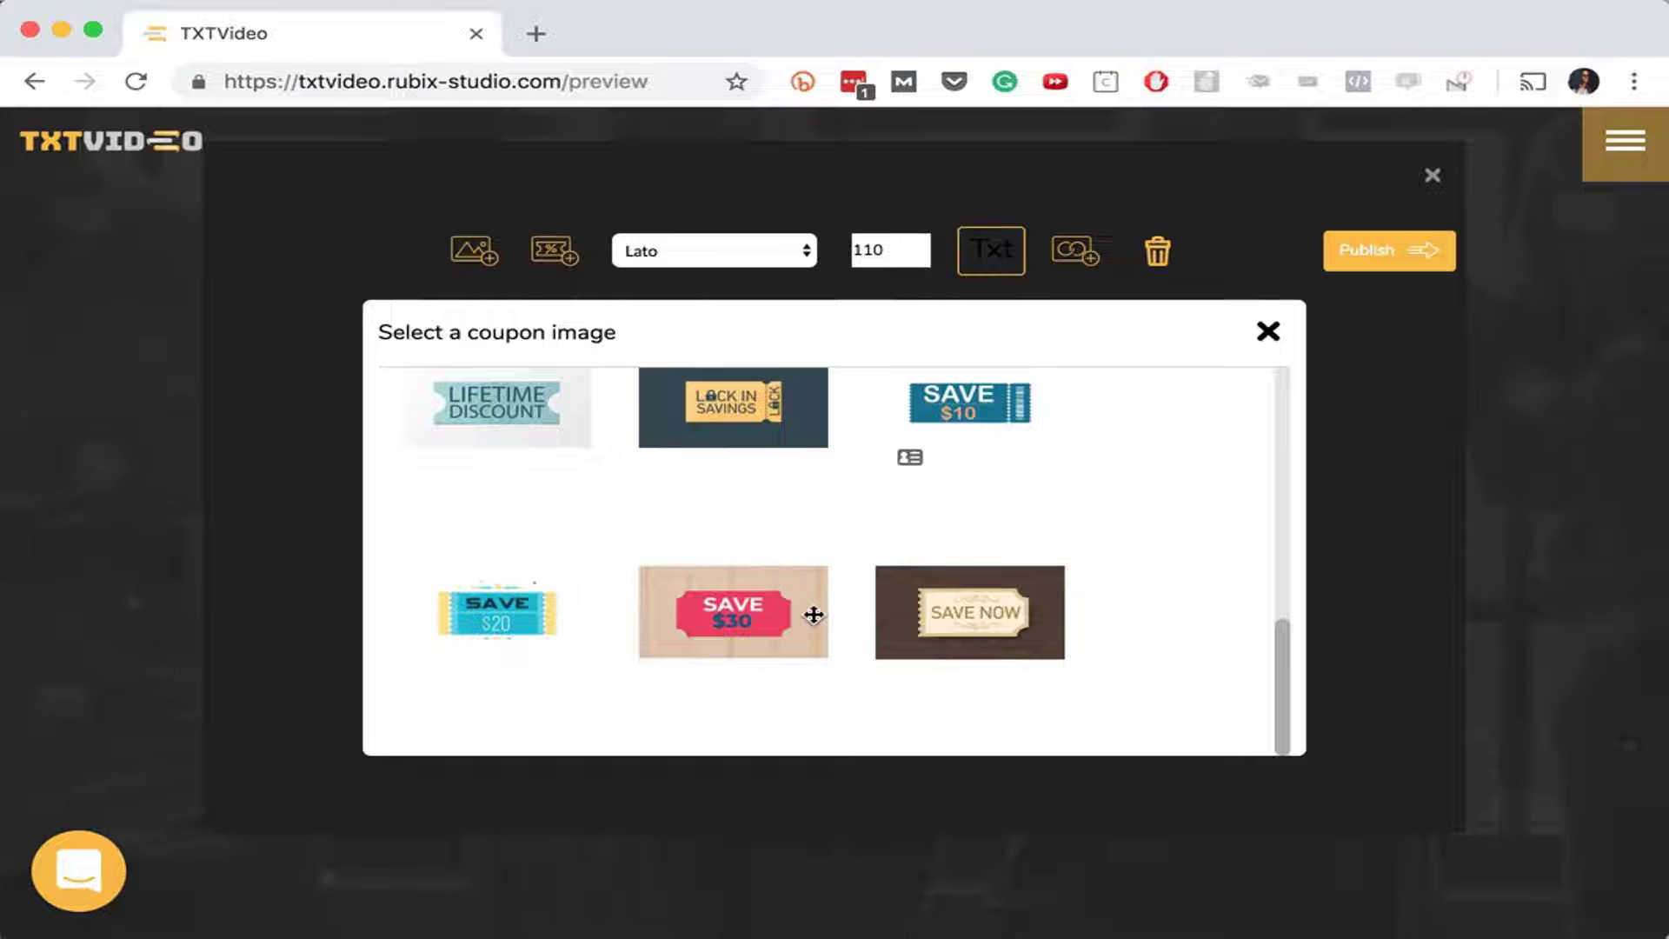
{"action": "scroll", "coordinate": [796, 612], "scroll_direction": "up", "scroll_amount": 1}
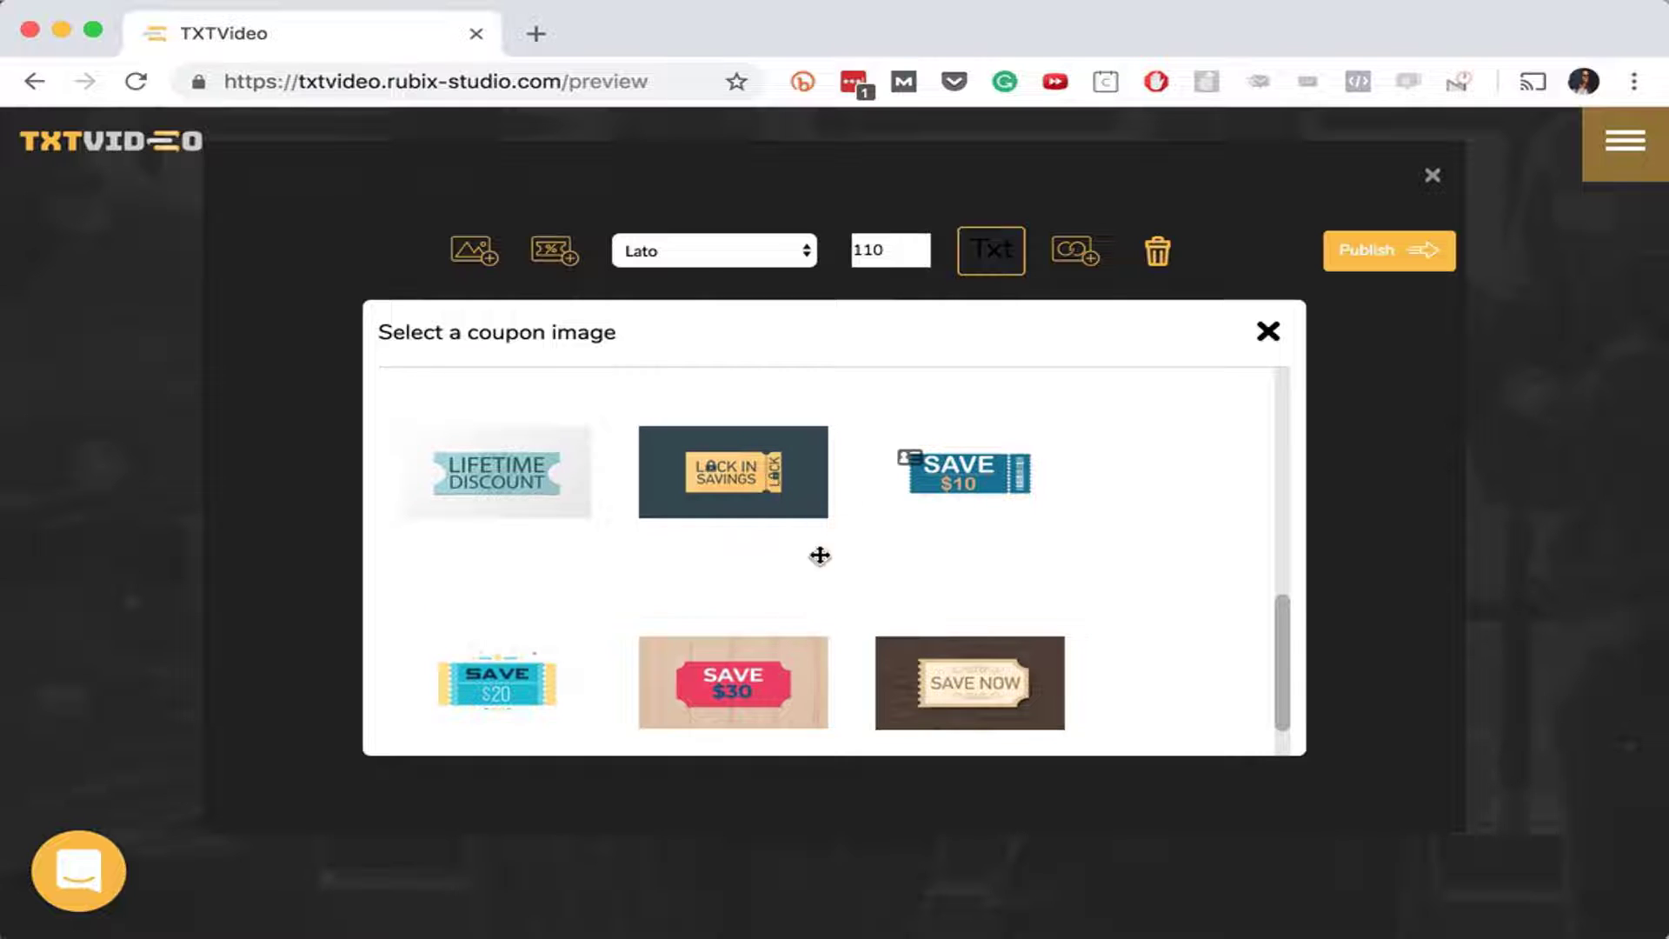
{"action": "scroll", "coordinate": [772, 494], "scroll_direction": "up", "scroll_amount": 1}
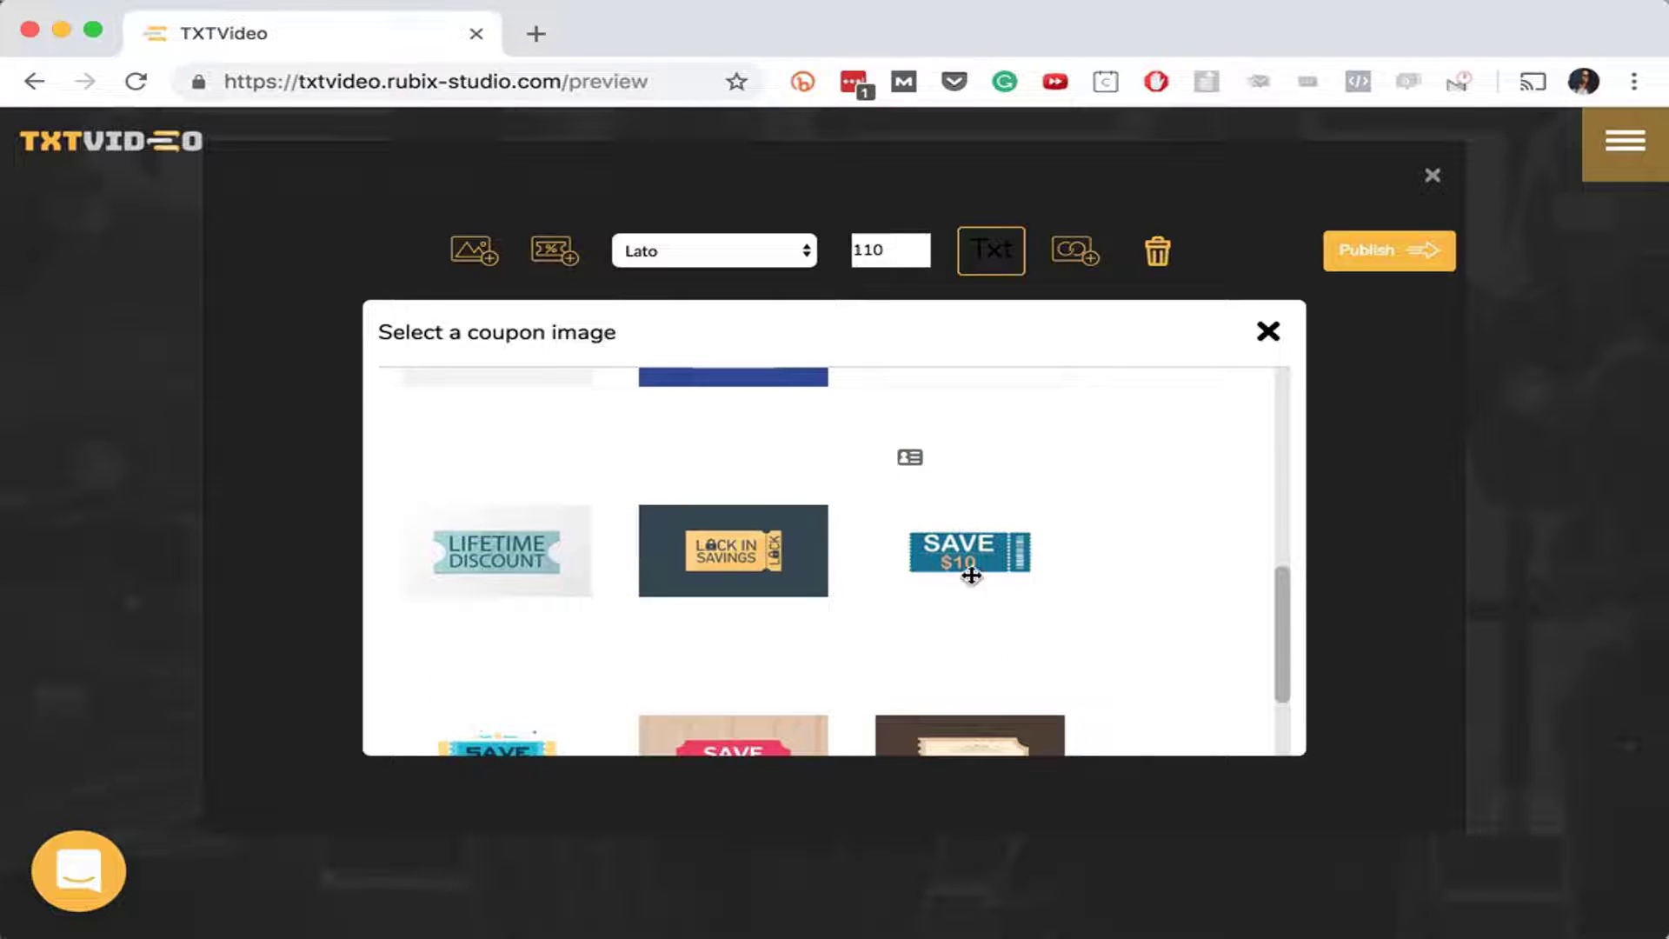
{"action": "scroll", "coordinate": [968, 622], "scroll_direction": "up", "scroll_amount": 1}
{"action": "scroll", "coordinate": [904, 612], "scroll_direction": "down", "scroll_amount": 2}
{"action": "scroll", "coordinate": [751, 608], "scroll_direction": "up", "scroll_amount": 3}
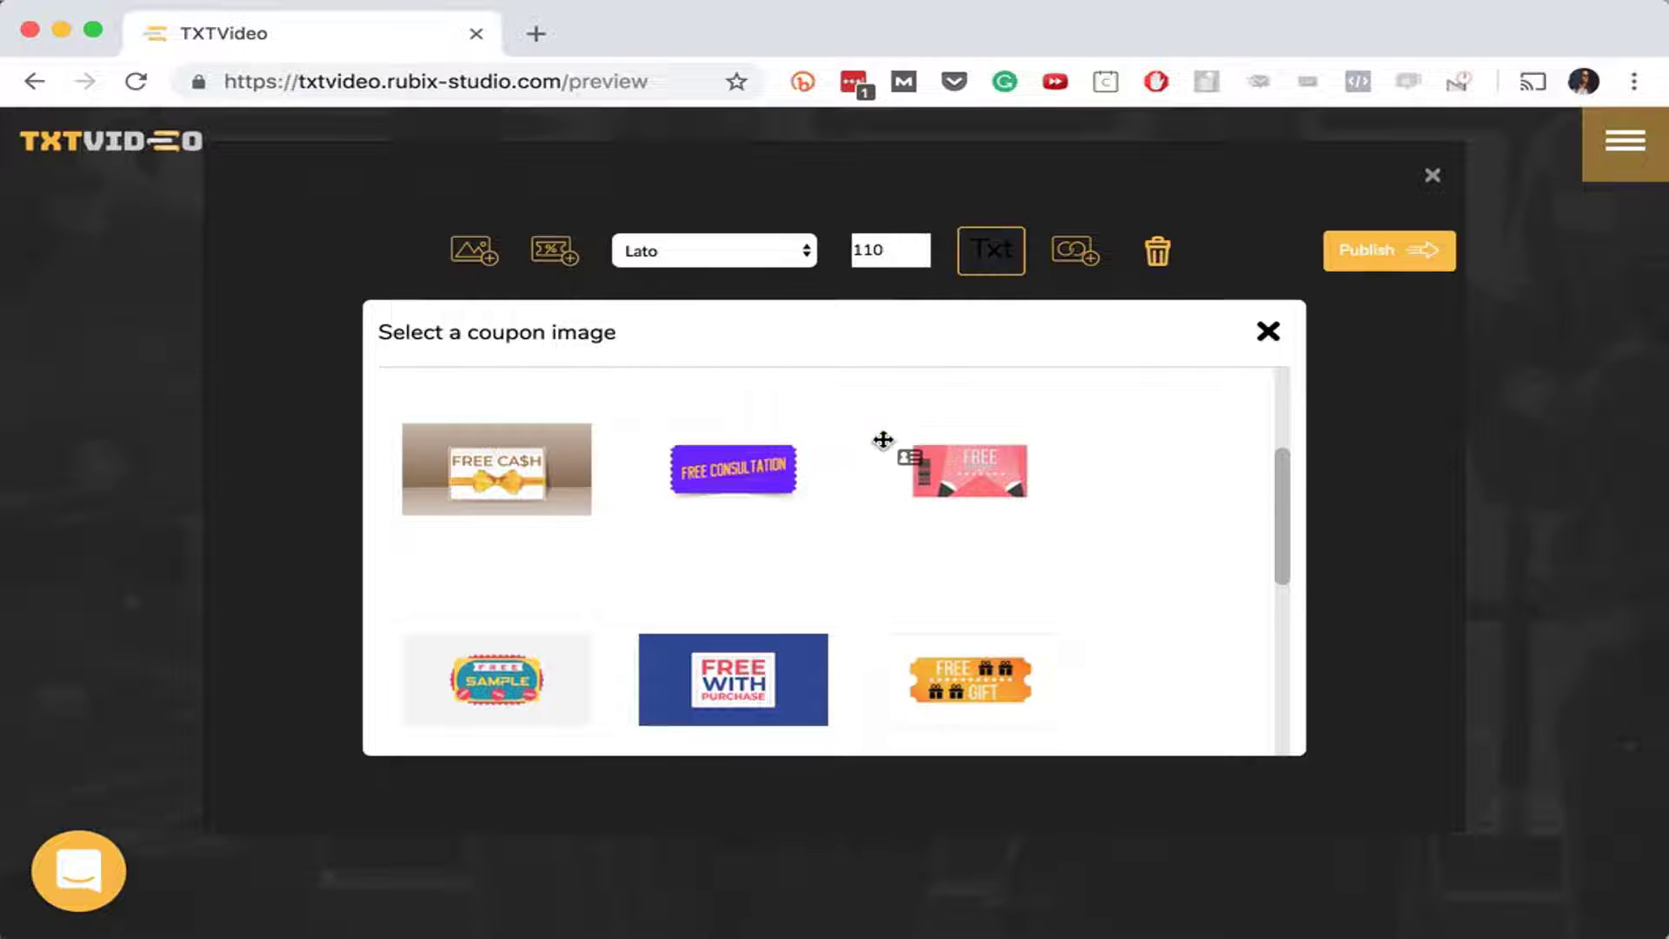
{"action": "scroll", "coordinate": [883, 440], "scroll_direction": "up", "scroll_amount": 3}
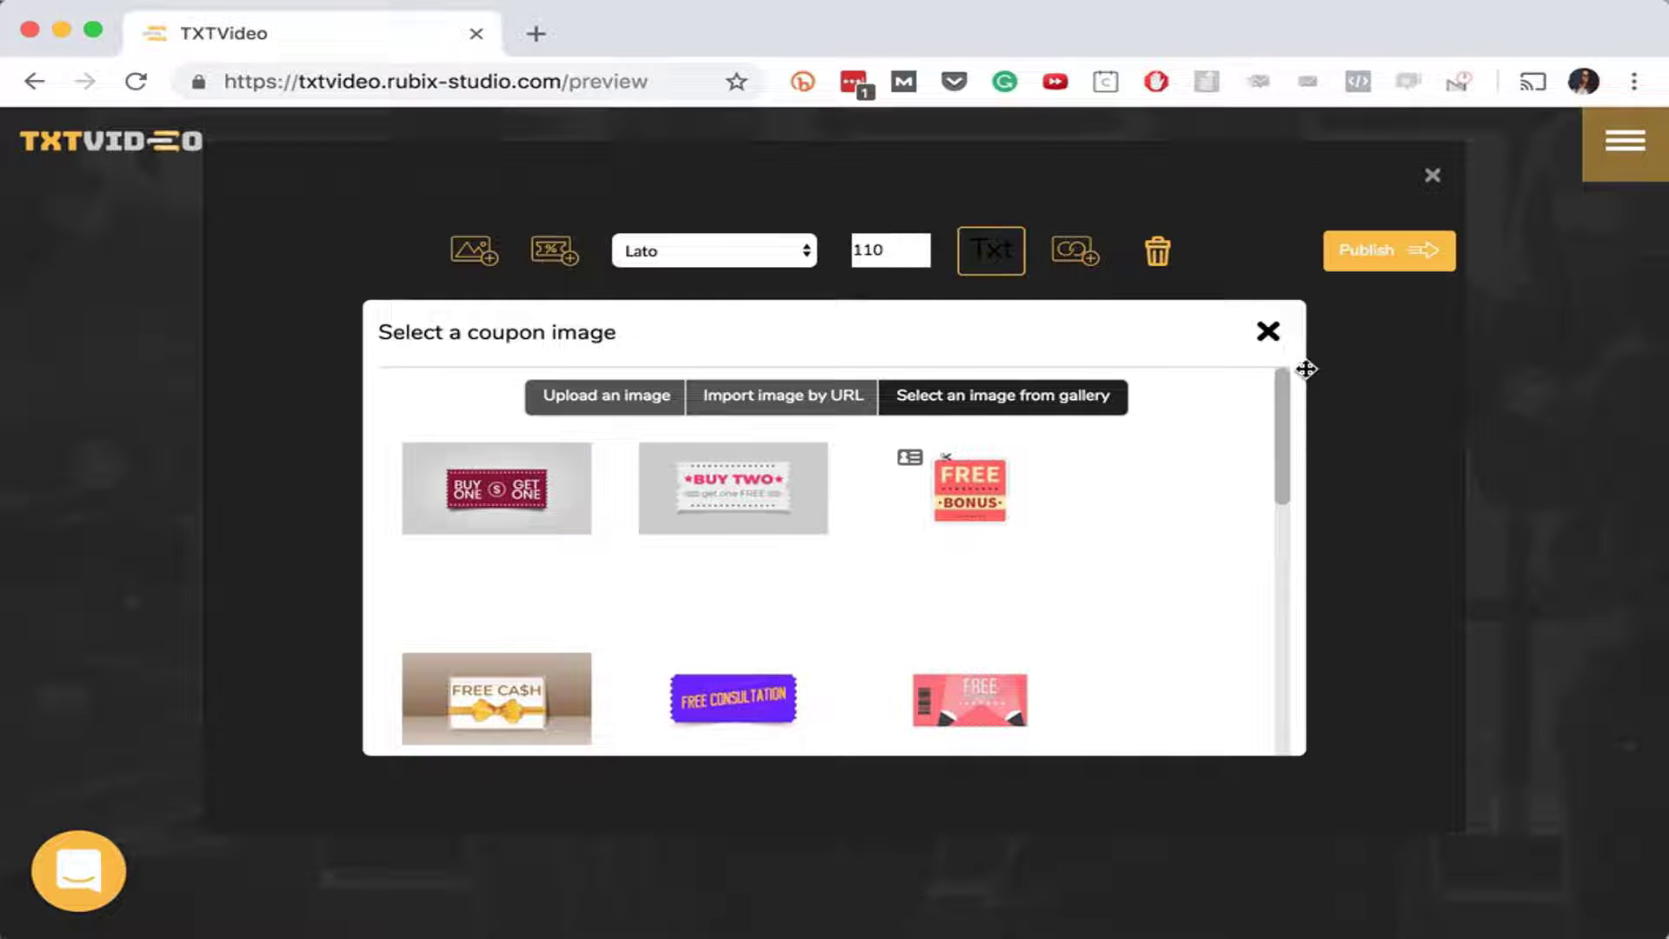
{"action": "left_click", "coordinate": [1267, 331]}
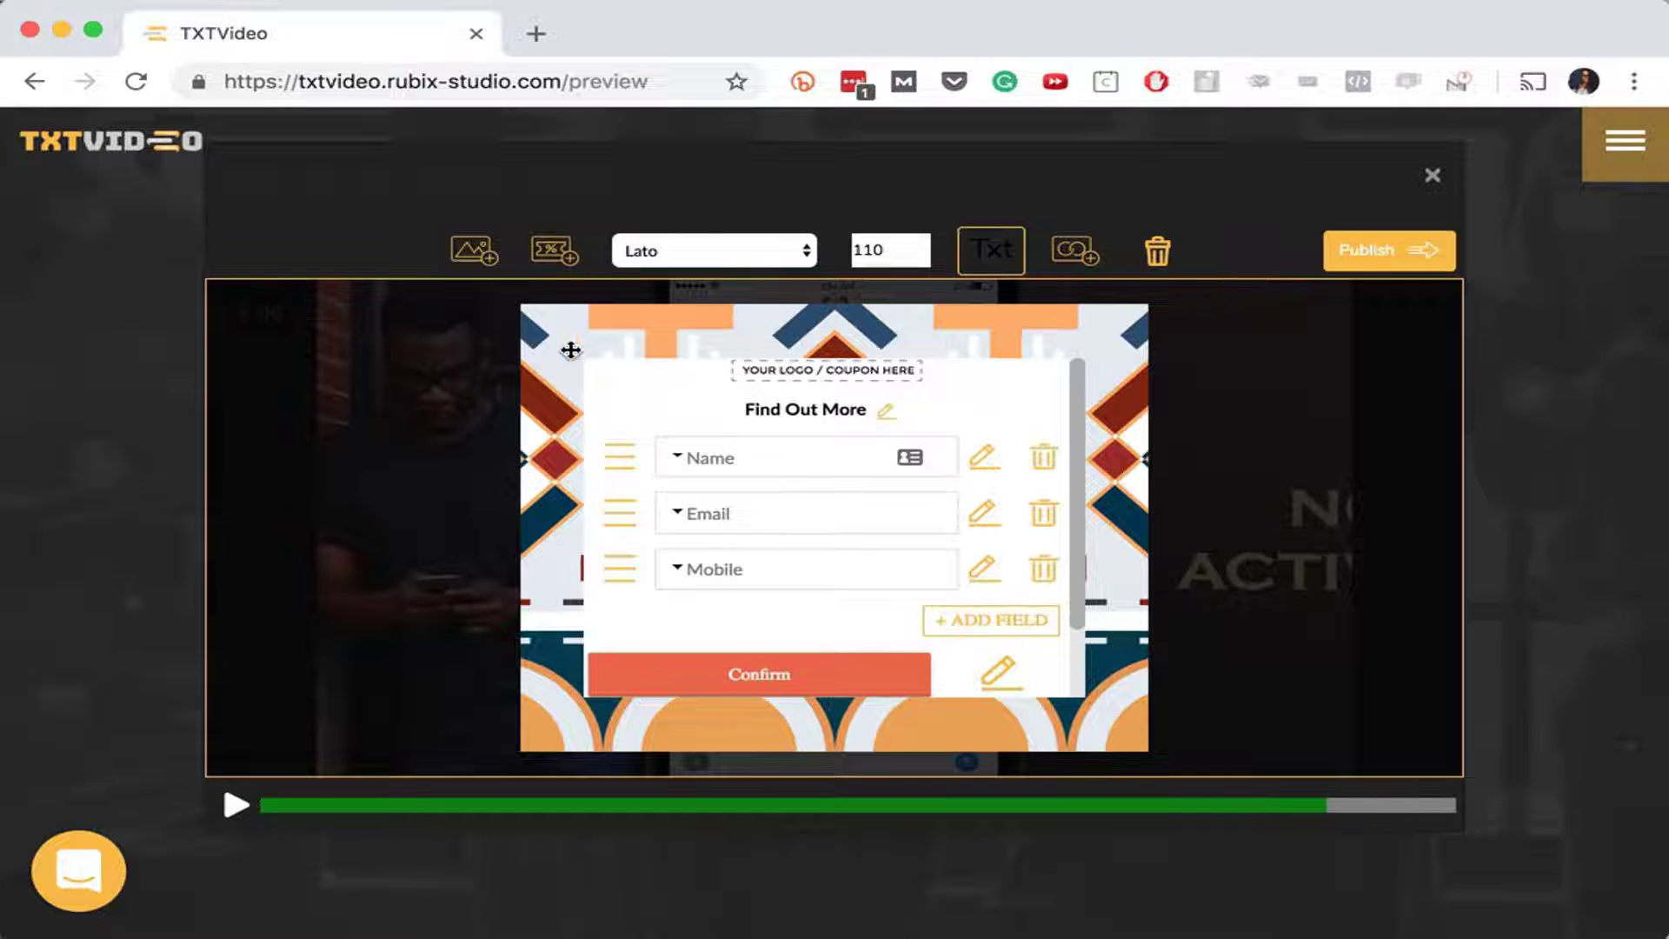
- Set the form's background to the multicoloured geometric shapes pattern from the image gallery
{"action": "left_click", "coordinate": [474, 250]}
{"action": "left_click", "coordinate": [1039, 393]}
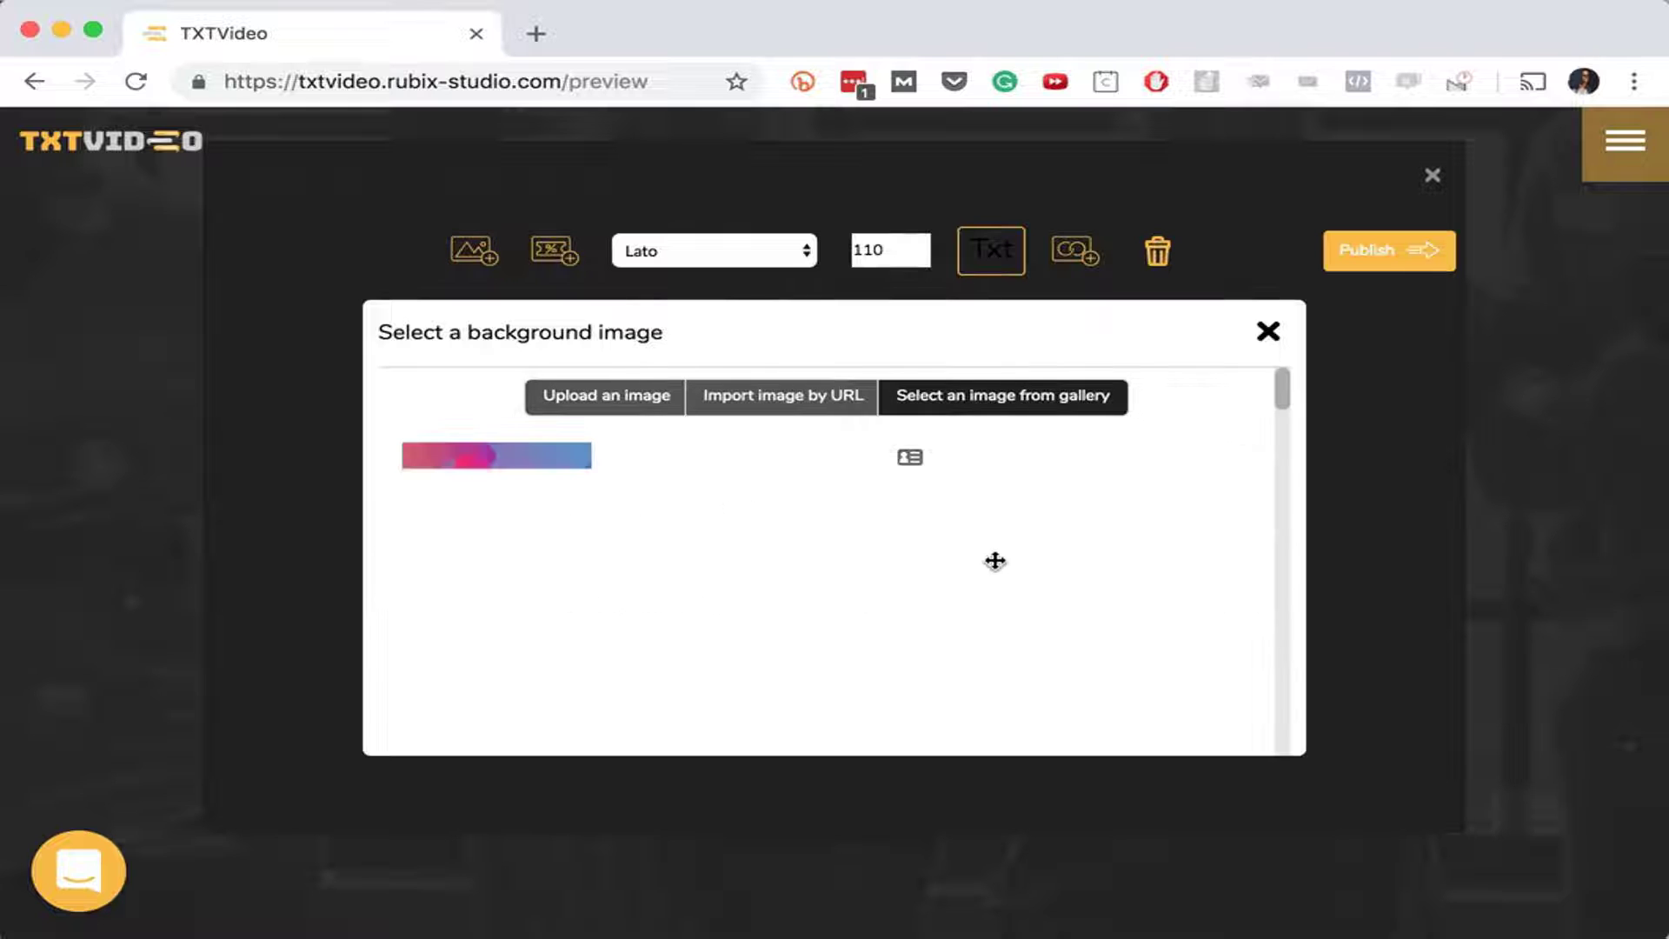
{"action": "scroll", "coordinate": [1036, 639], "scroll_direction": "down", "scroll_amount": 6}
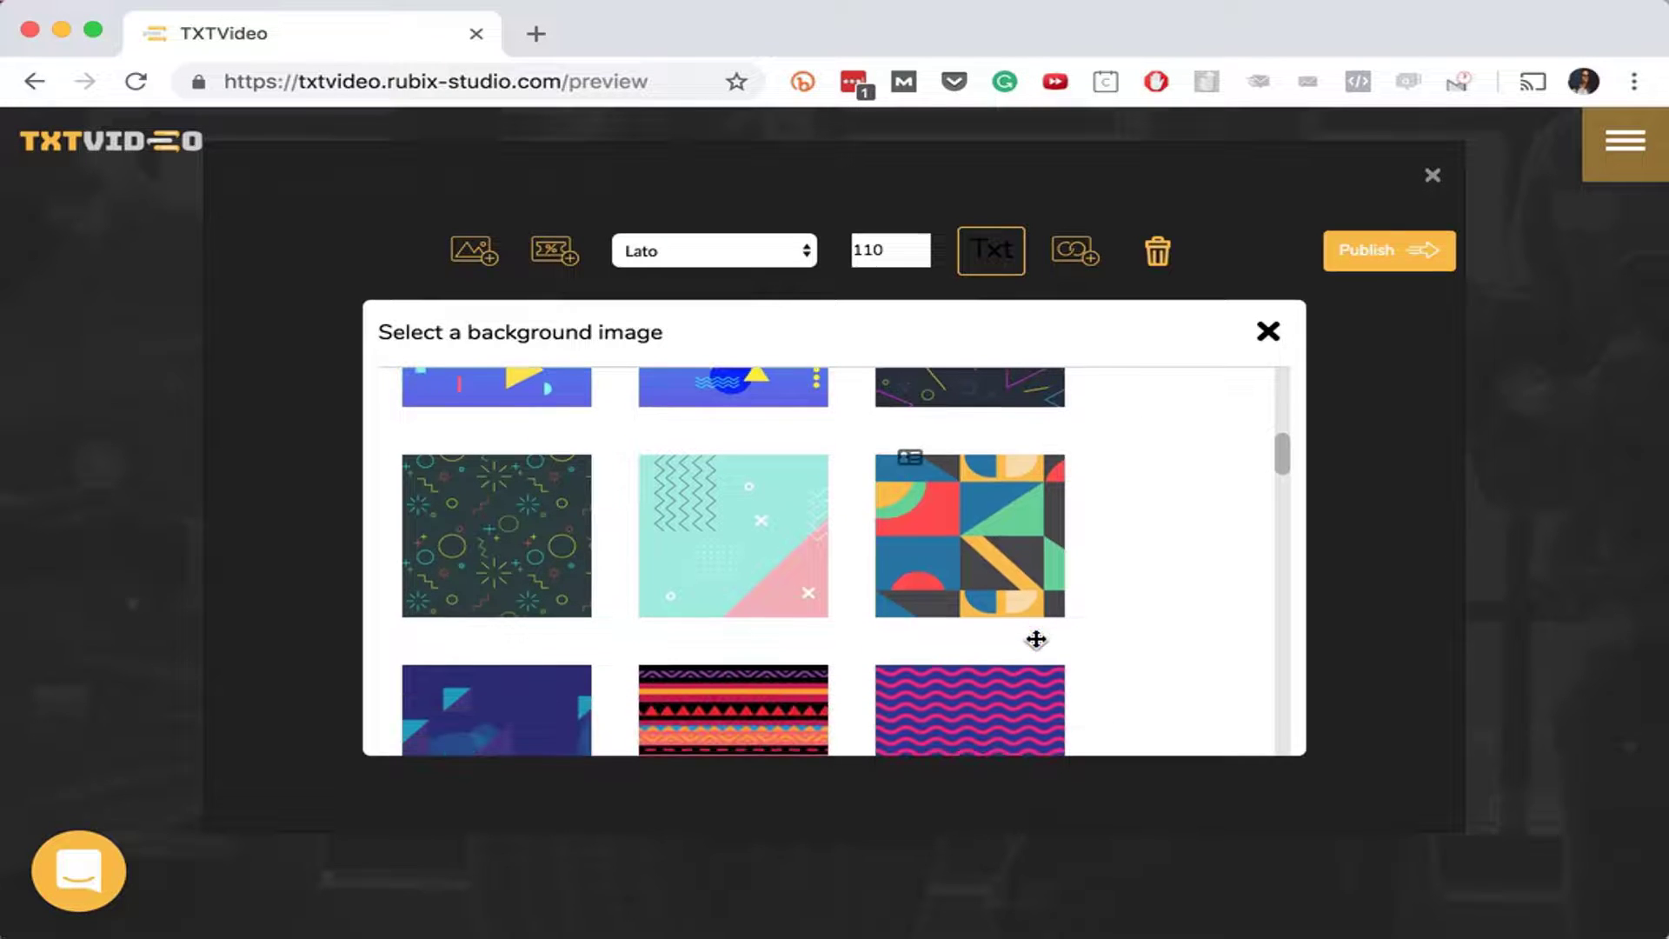
{"action": "left_click", "coordinate": [991, 579]}
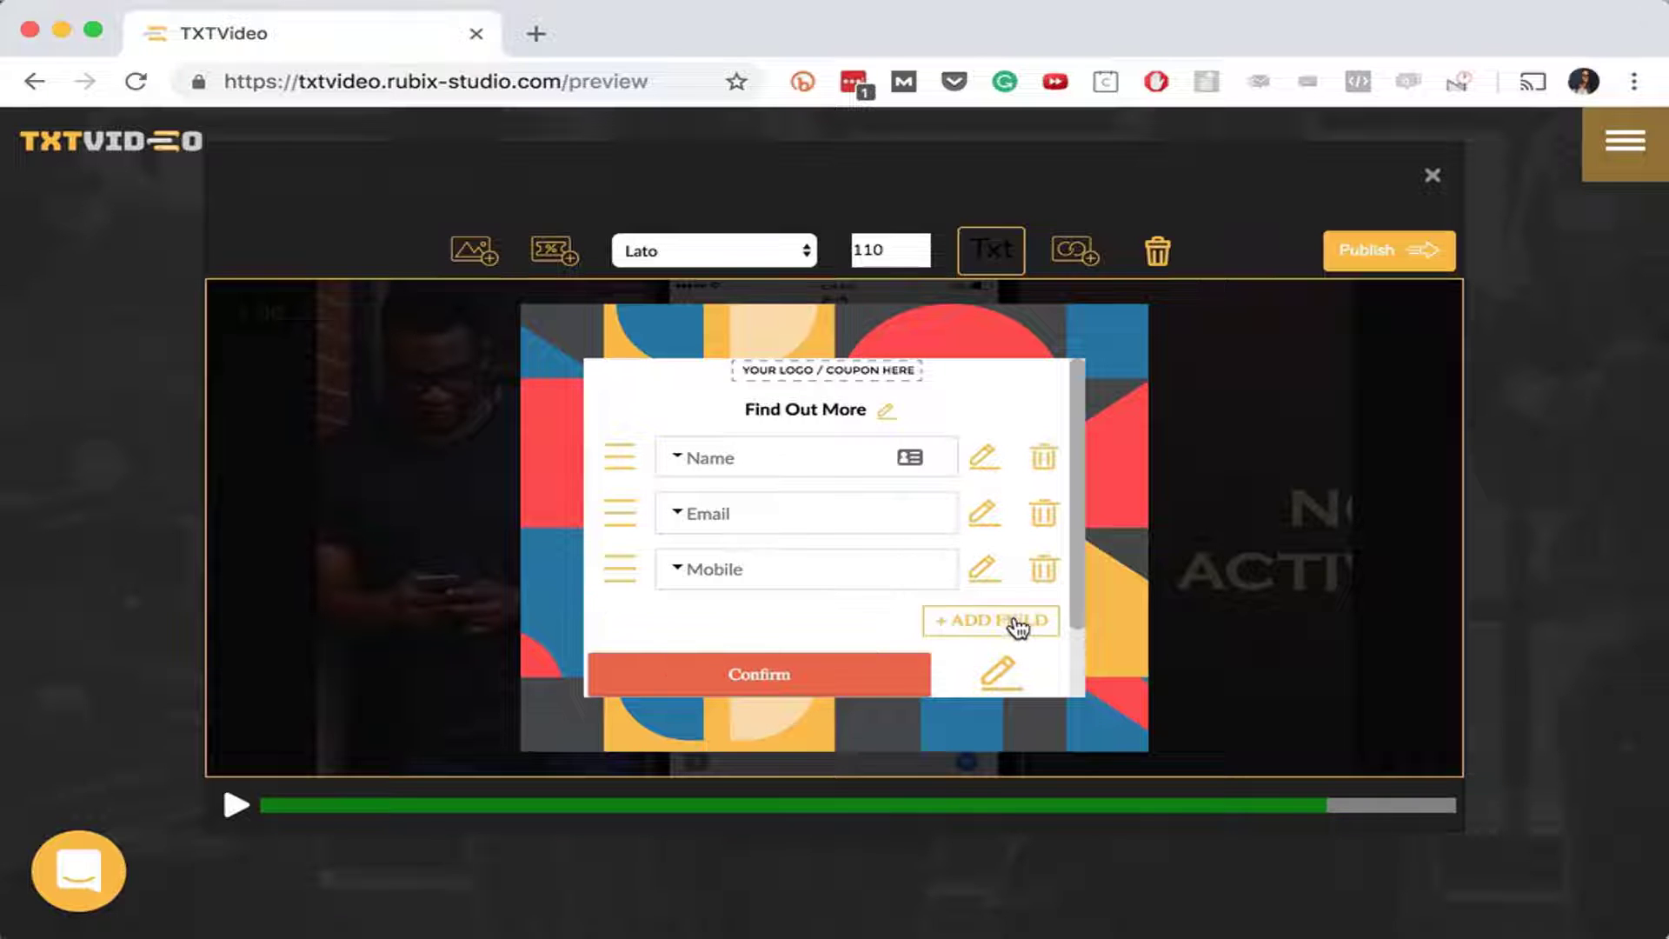
- Examine the form's fields and opt-in text and its webhook and email notification integration options, leaving the settings unchanged
{"action": "scroll", "coordinate": [1014, 626], "scroll_direction": "down", "scroll_amount": 2}
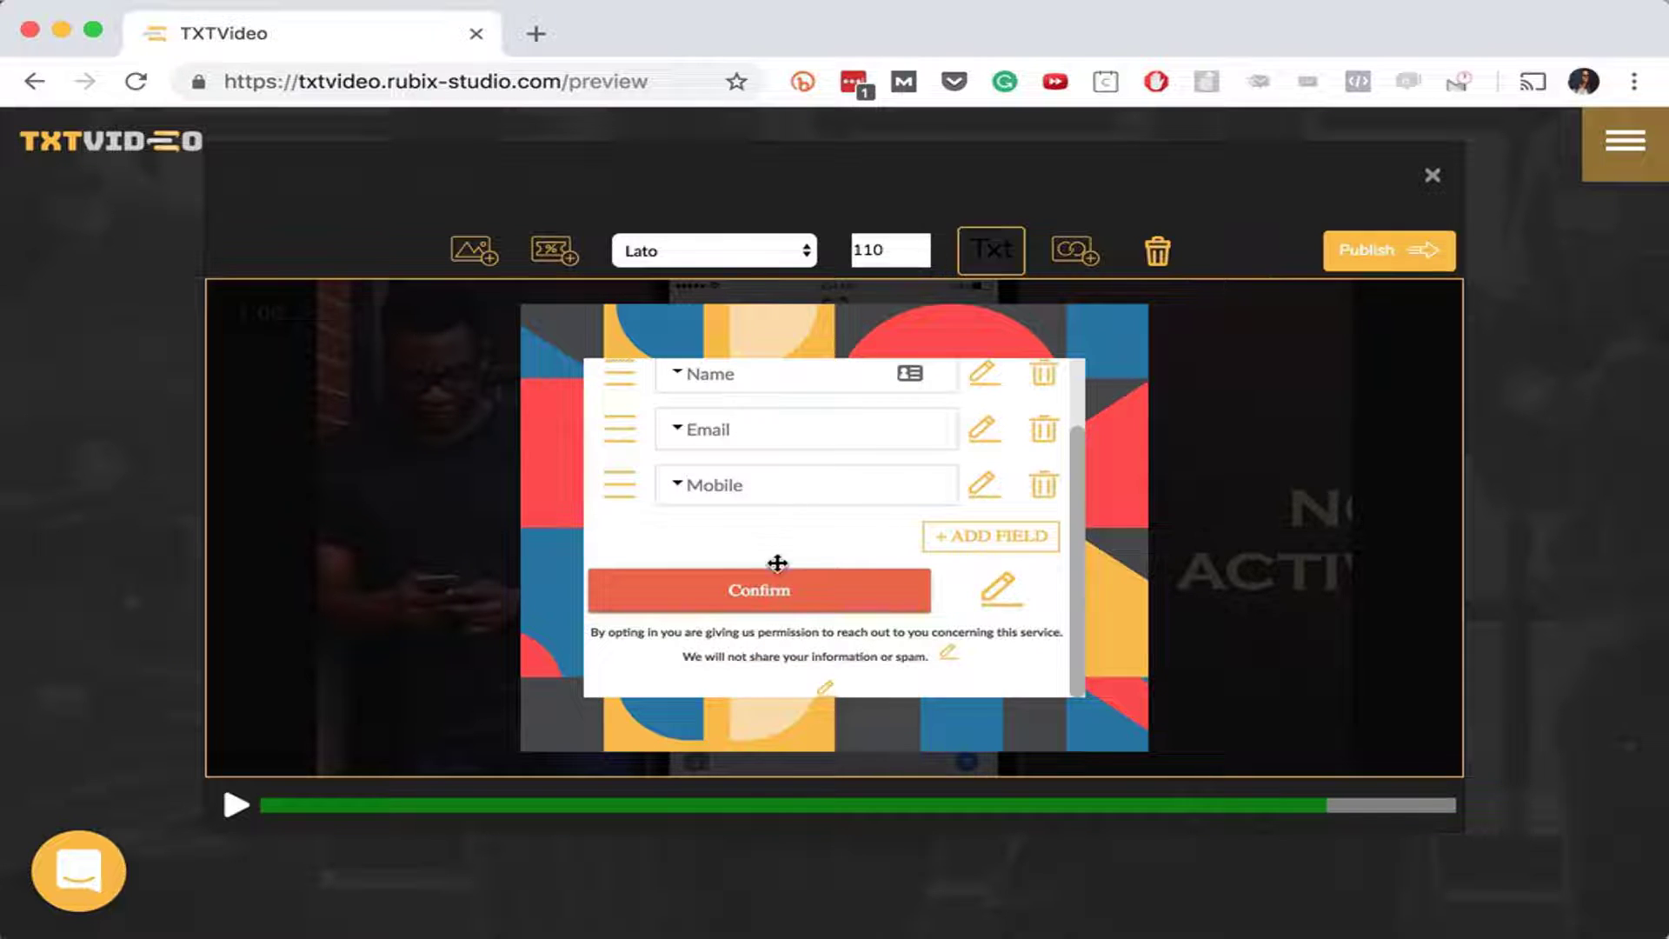
{"action": "scroll", "coordinate": [900, 439], "scroll_direction": "up", "scroll_amount": 2}
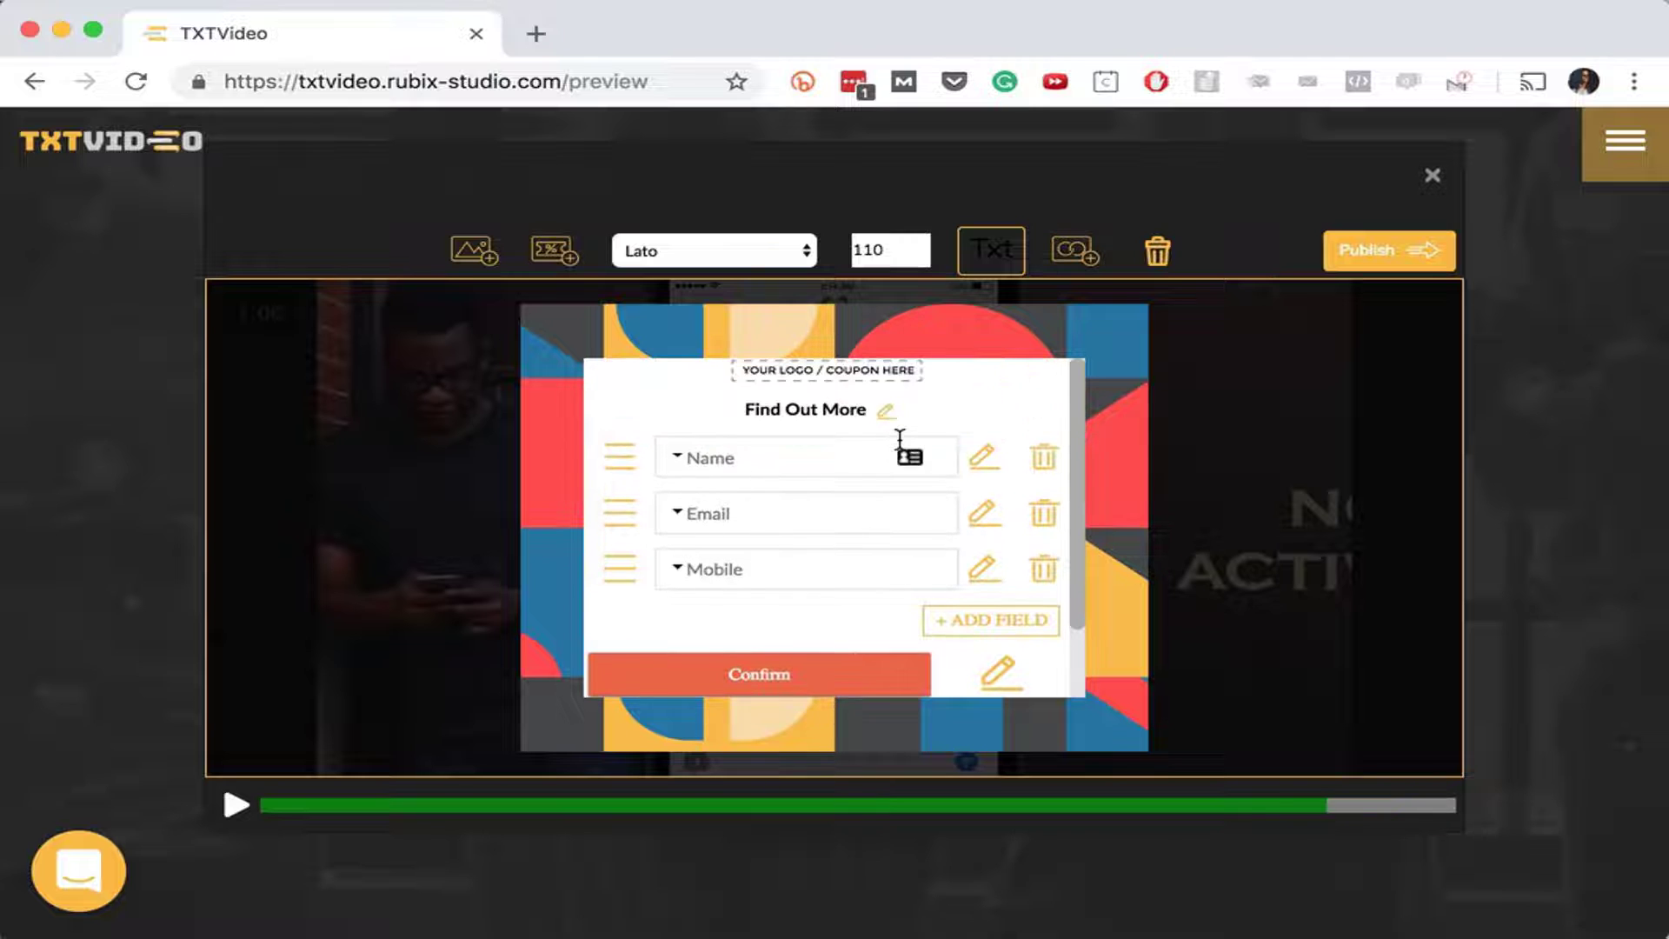
{"action": "left_click", "coordinate": [1099, 260]}
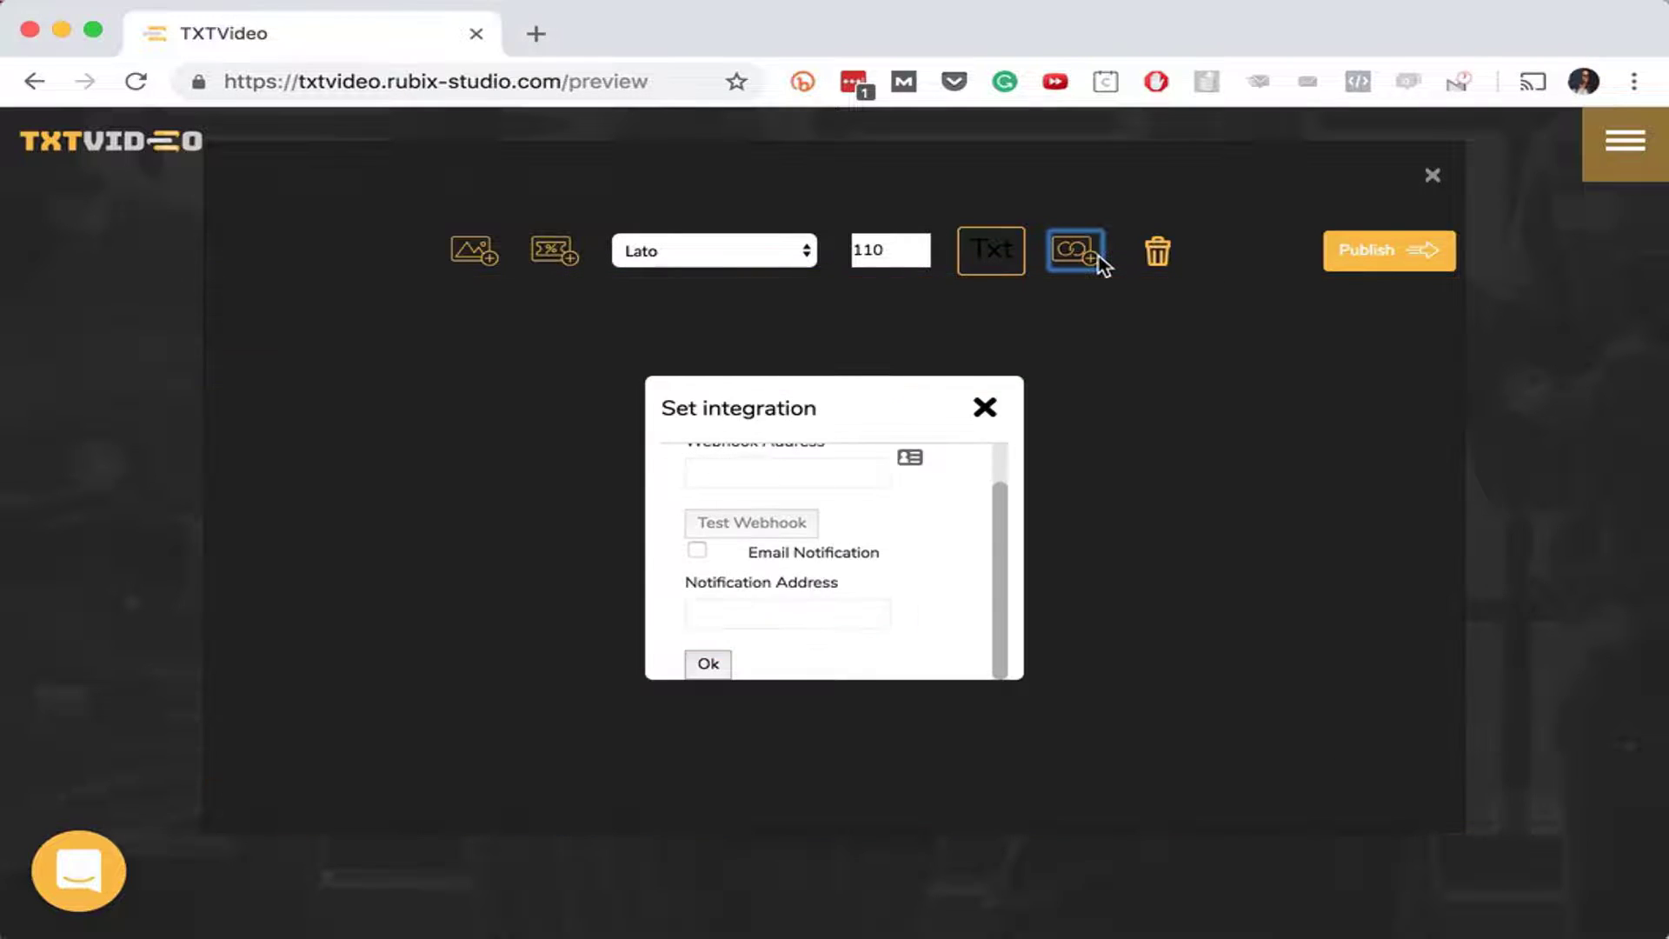
{"action": "scroll", "coordinate": [807, 553], "scroll_direction": "up", "scroll_amount": 2}
{"action": "scroll", "coordinate": [807, 553], "scroll_direction": "down", "scroll_amount": 1}
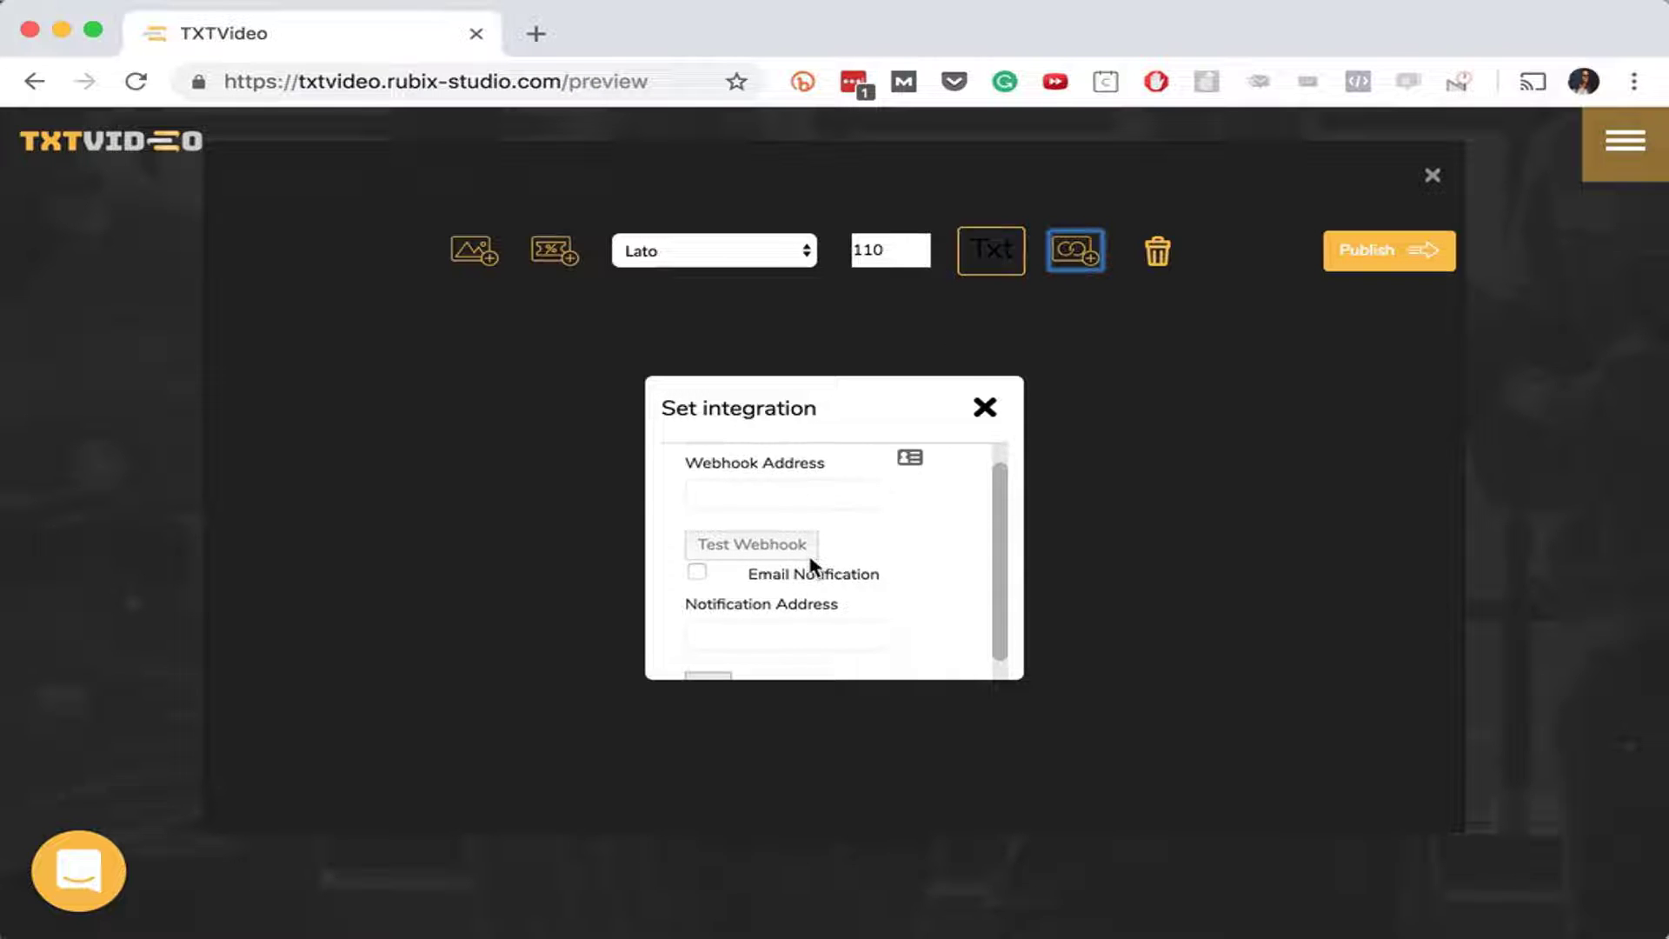
{"action": "scroll", "coordinate": [803, 491], "scroll_direction": "up", "scroll_amount": 1}
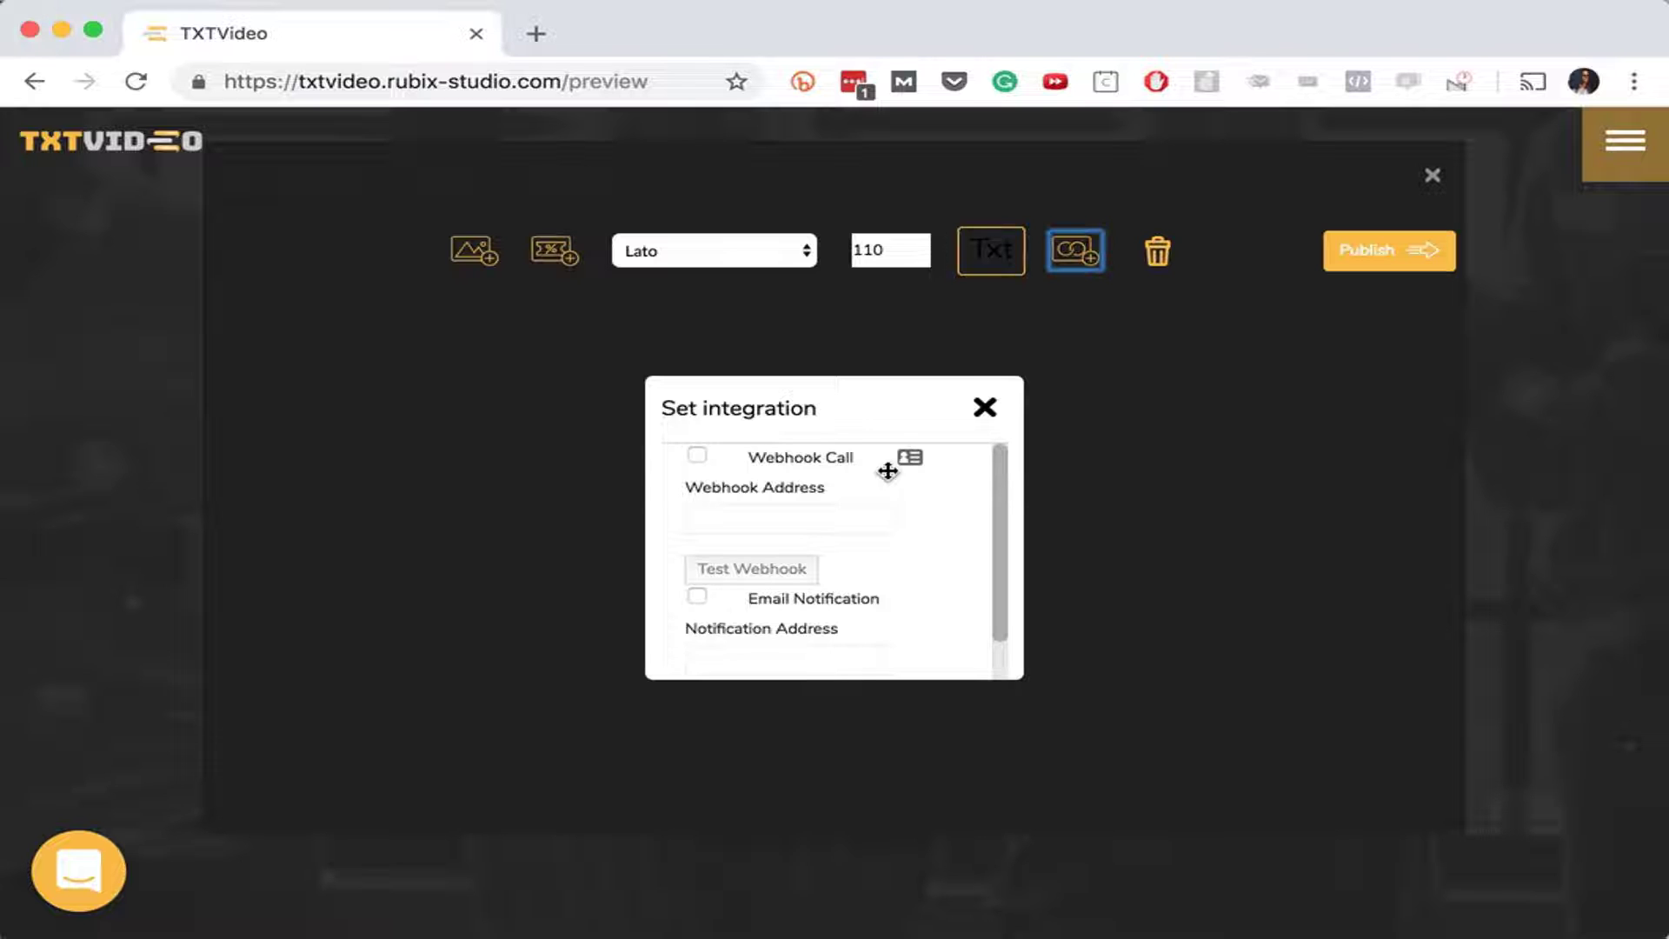
{"action": "left_click", "coordinate": [986, 406]}
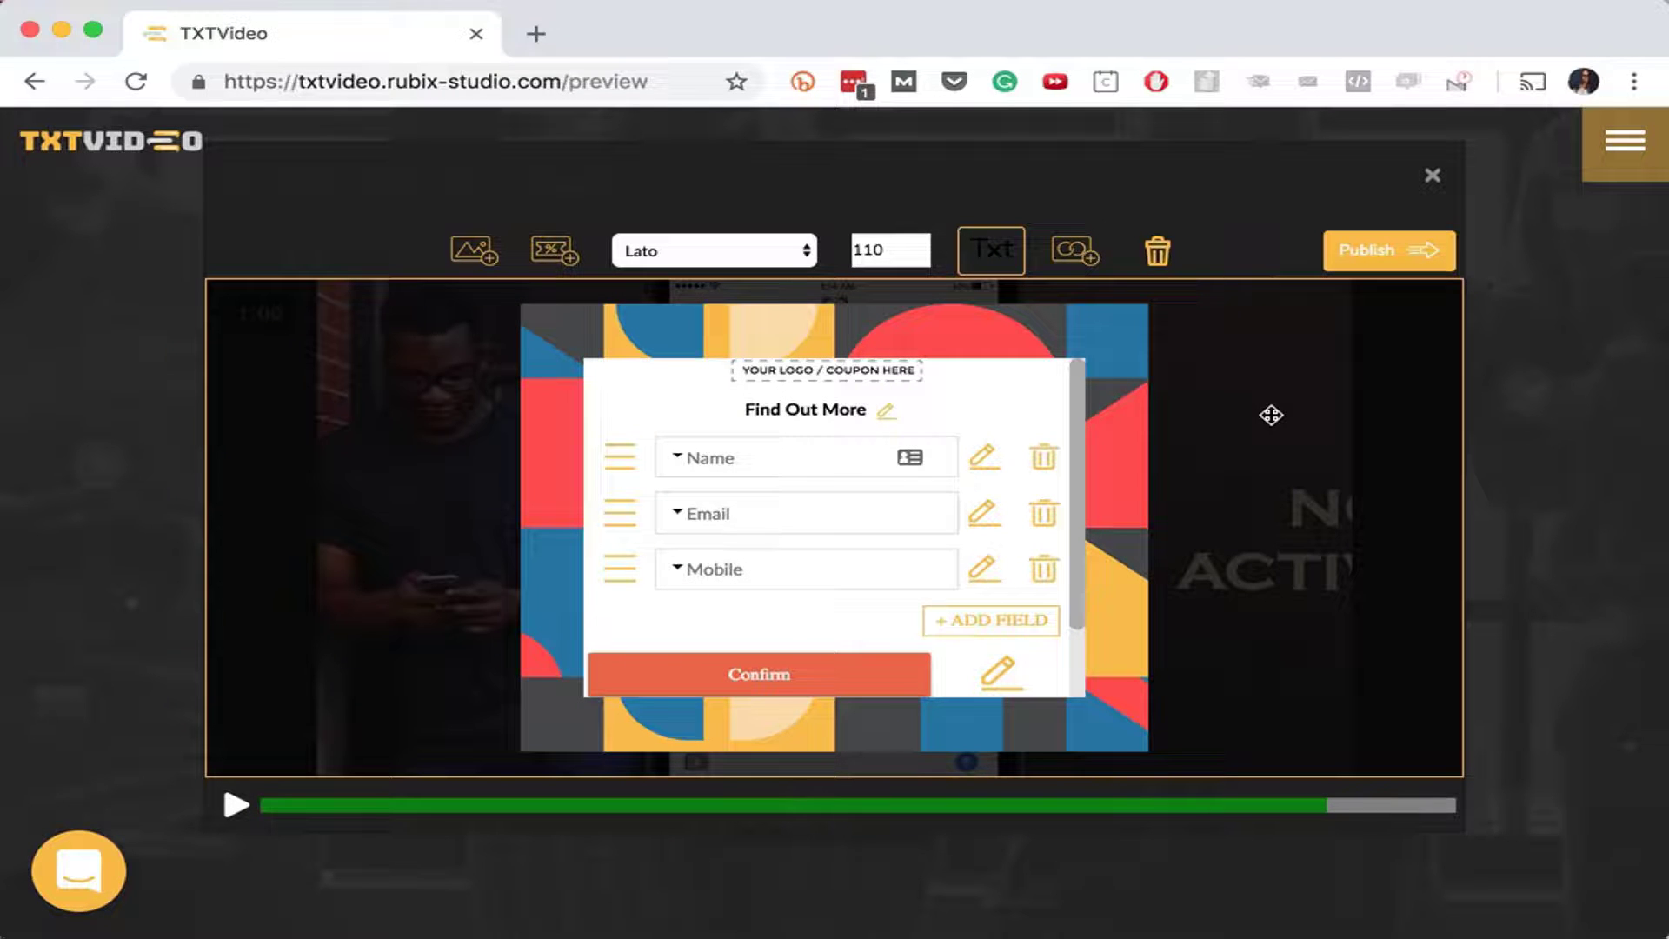
- Start a fresh Direct Video from the chat and set its background to the gallery photo of the man looking at his phone
{"action": "left_click", "coordinate": [1431, 181]}
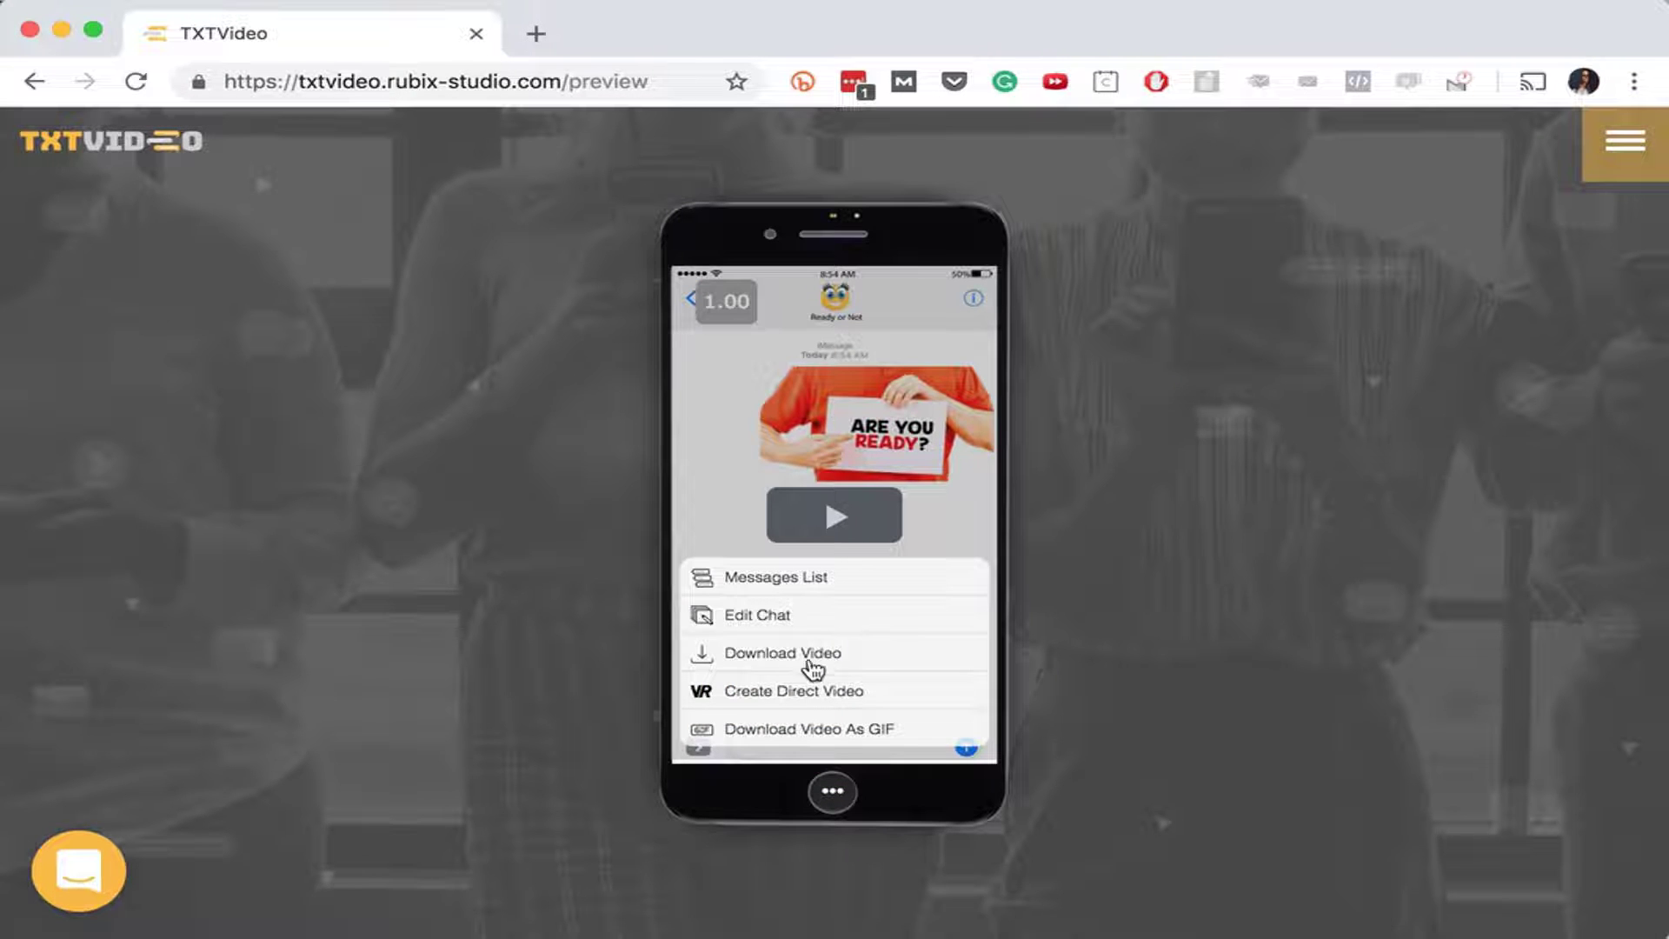
{"action": "left_click", "coordinate": [782, 691]}
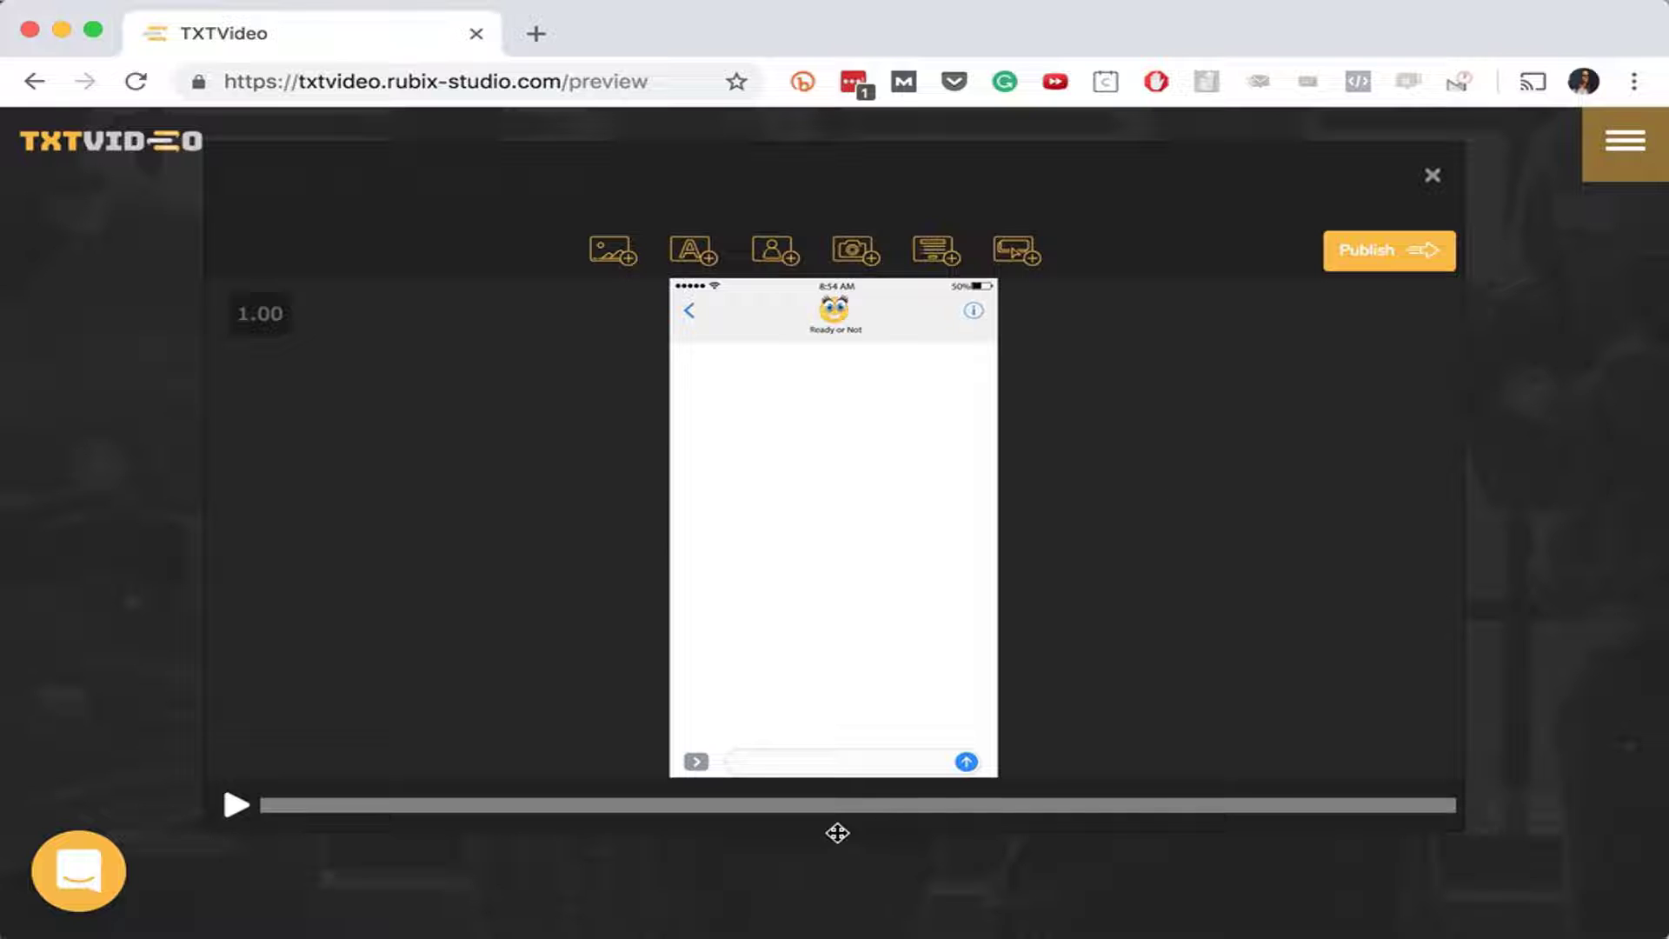
{"action": "left_click", "coordinate": [622, 248]}
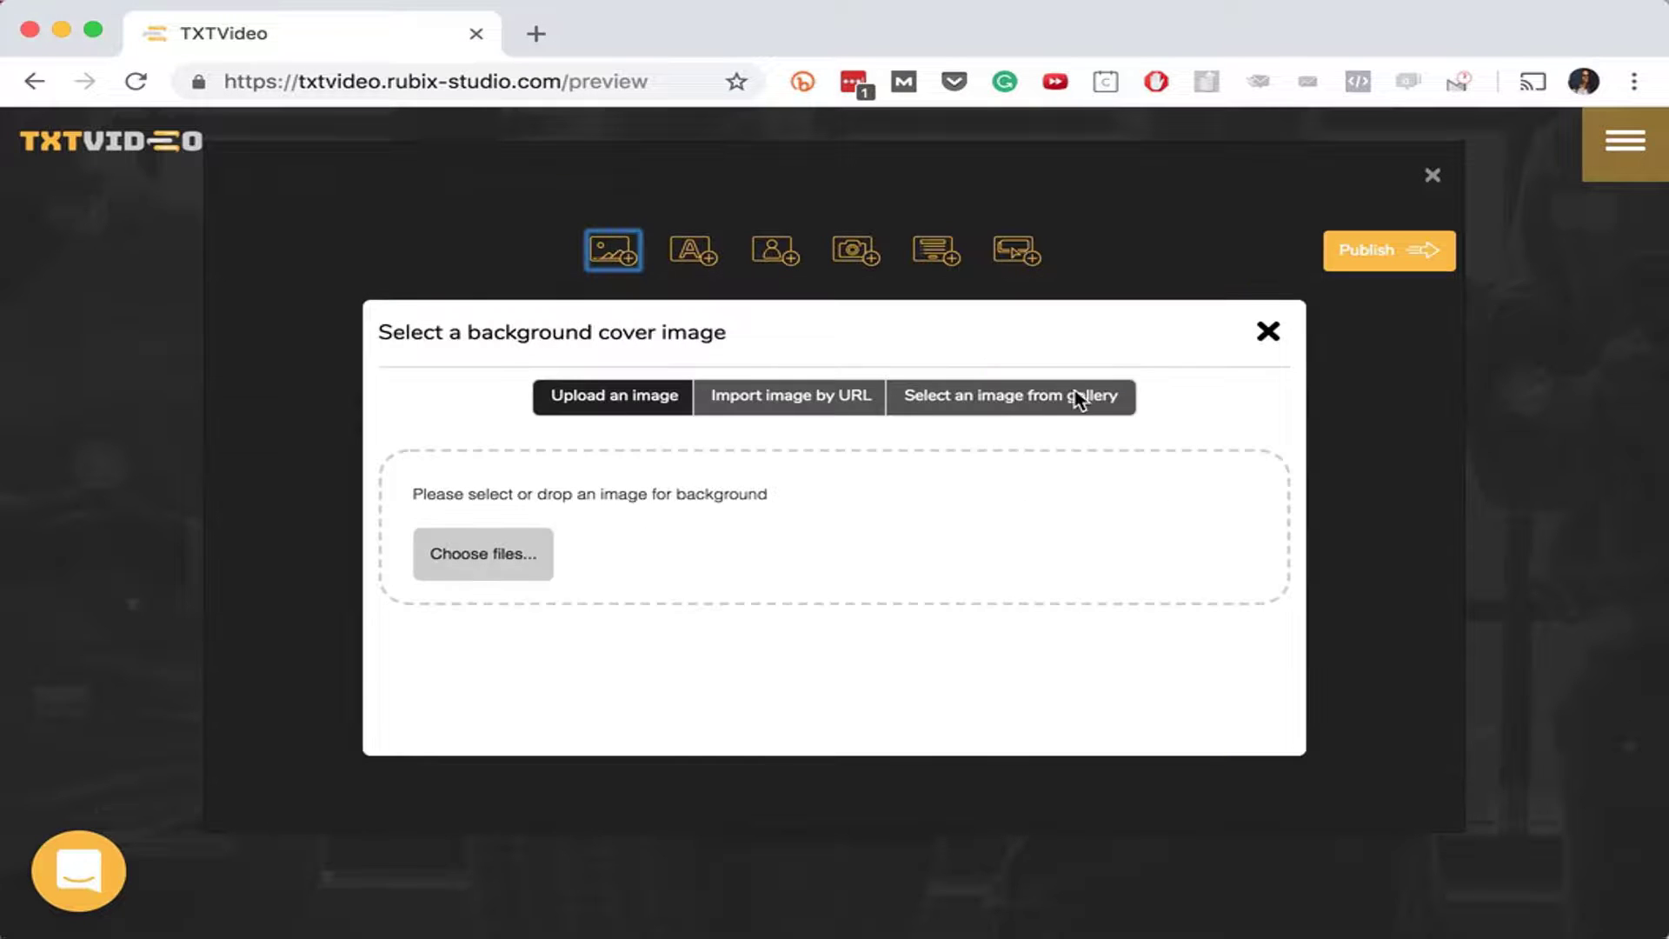
{"action": "left_click", "coordinate": [1078, 400]}
{"action": "left_click", "coordinate": [690, 523]}
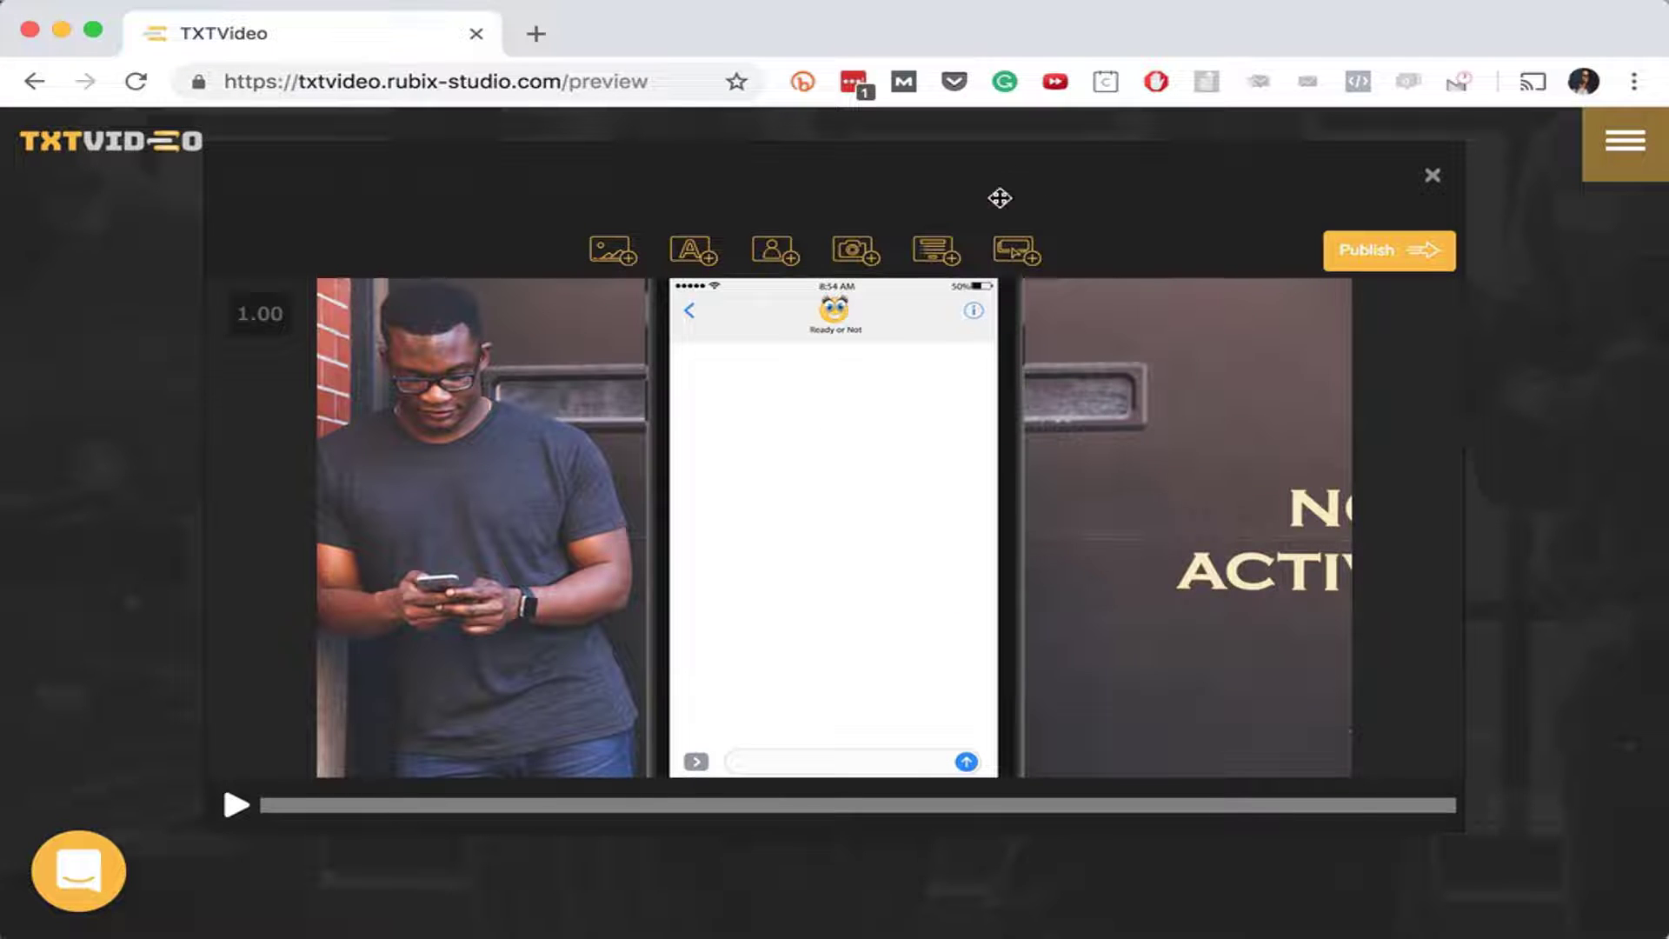
- Add the full-screen click-to-call "GIVE US A CALL" template from the CTA library near the end of the video
{"action": "left_click", "coordinate": [1082, 805]}
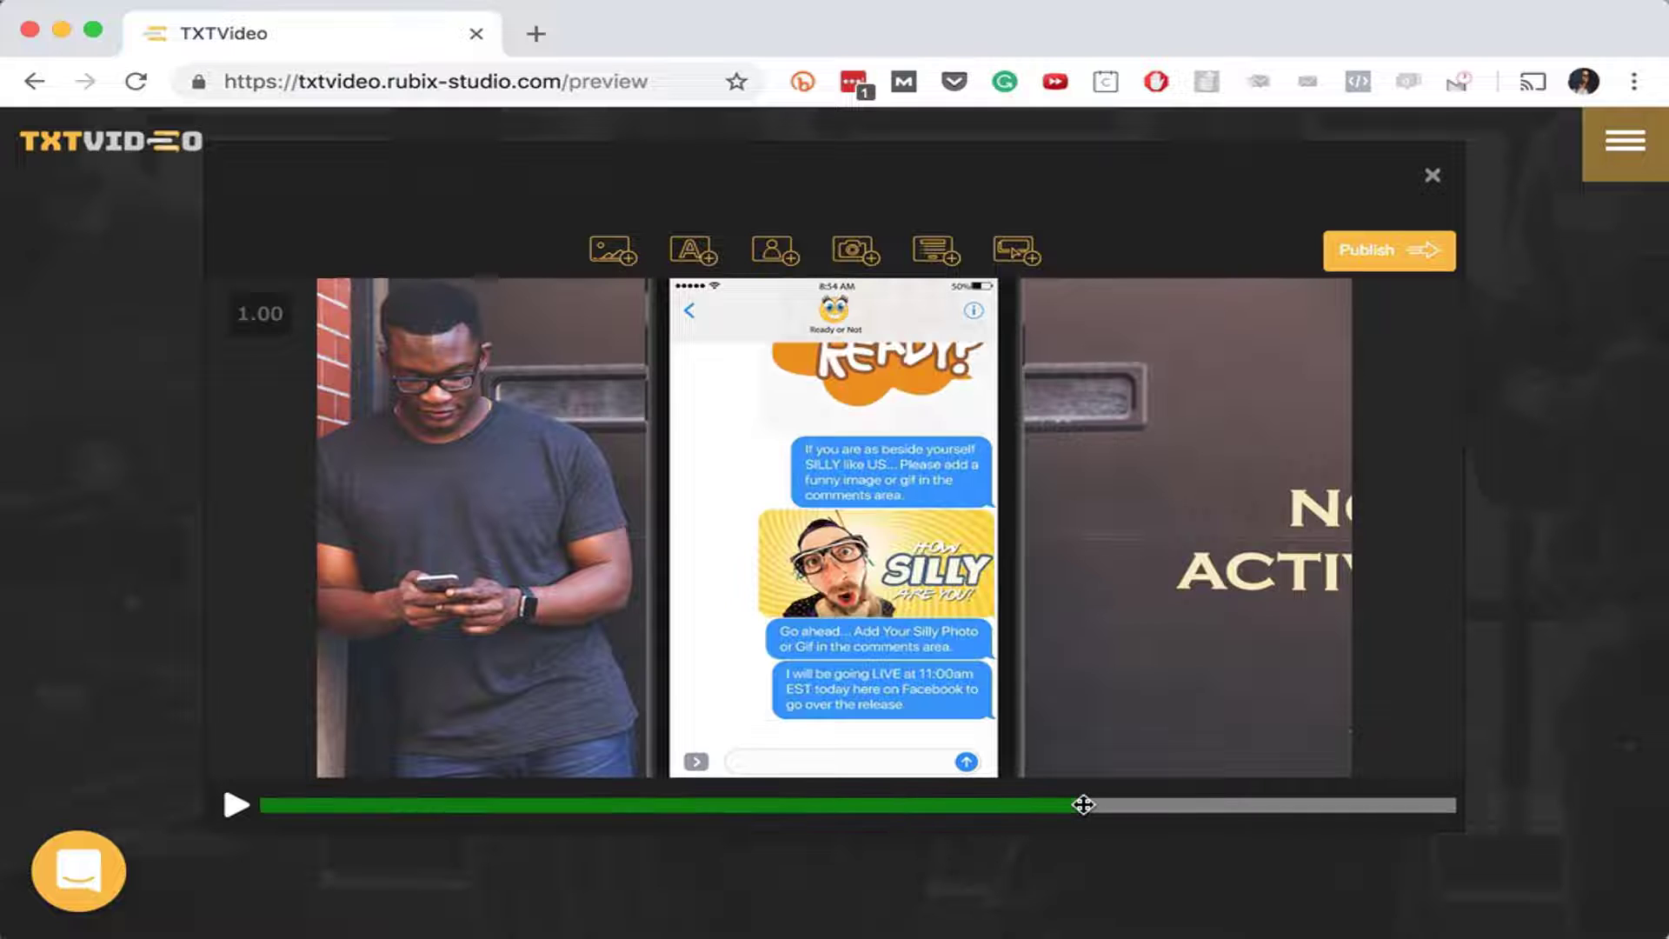
{"action": "left_click", "coordinate": [1263, 804]}
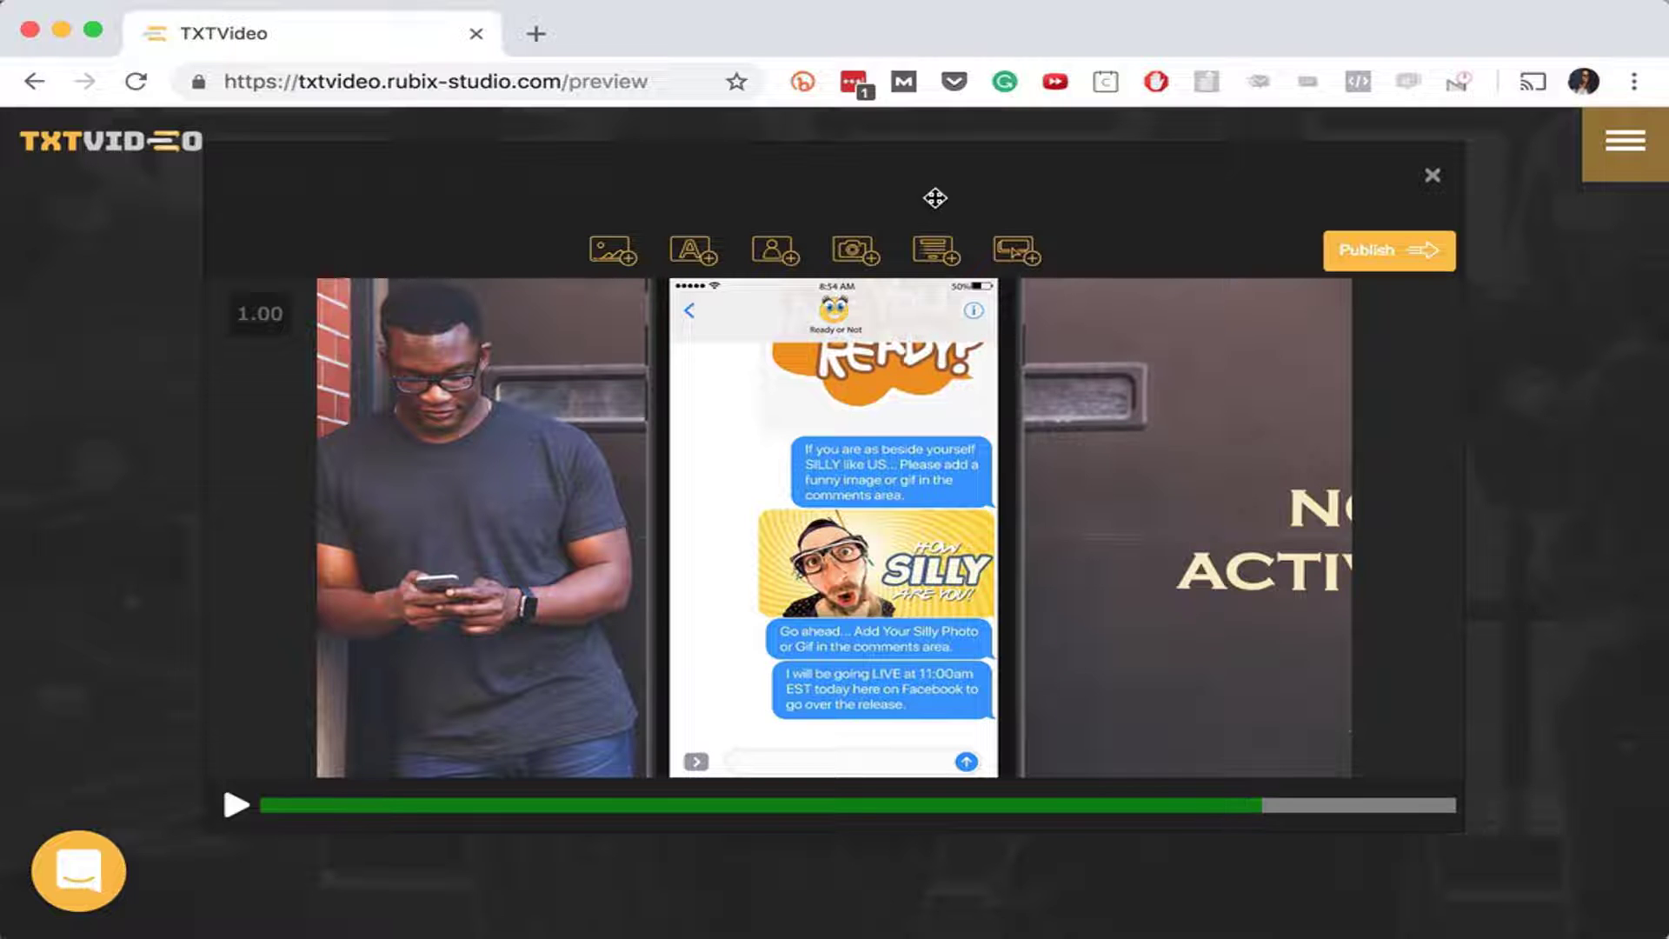
{"action": "left_click", "coordinate": [1015, 252]}
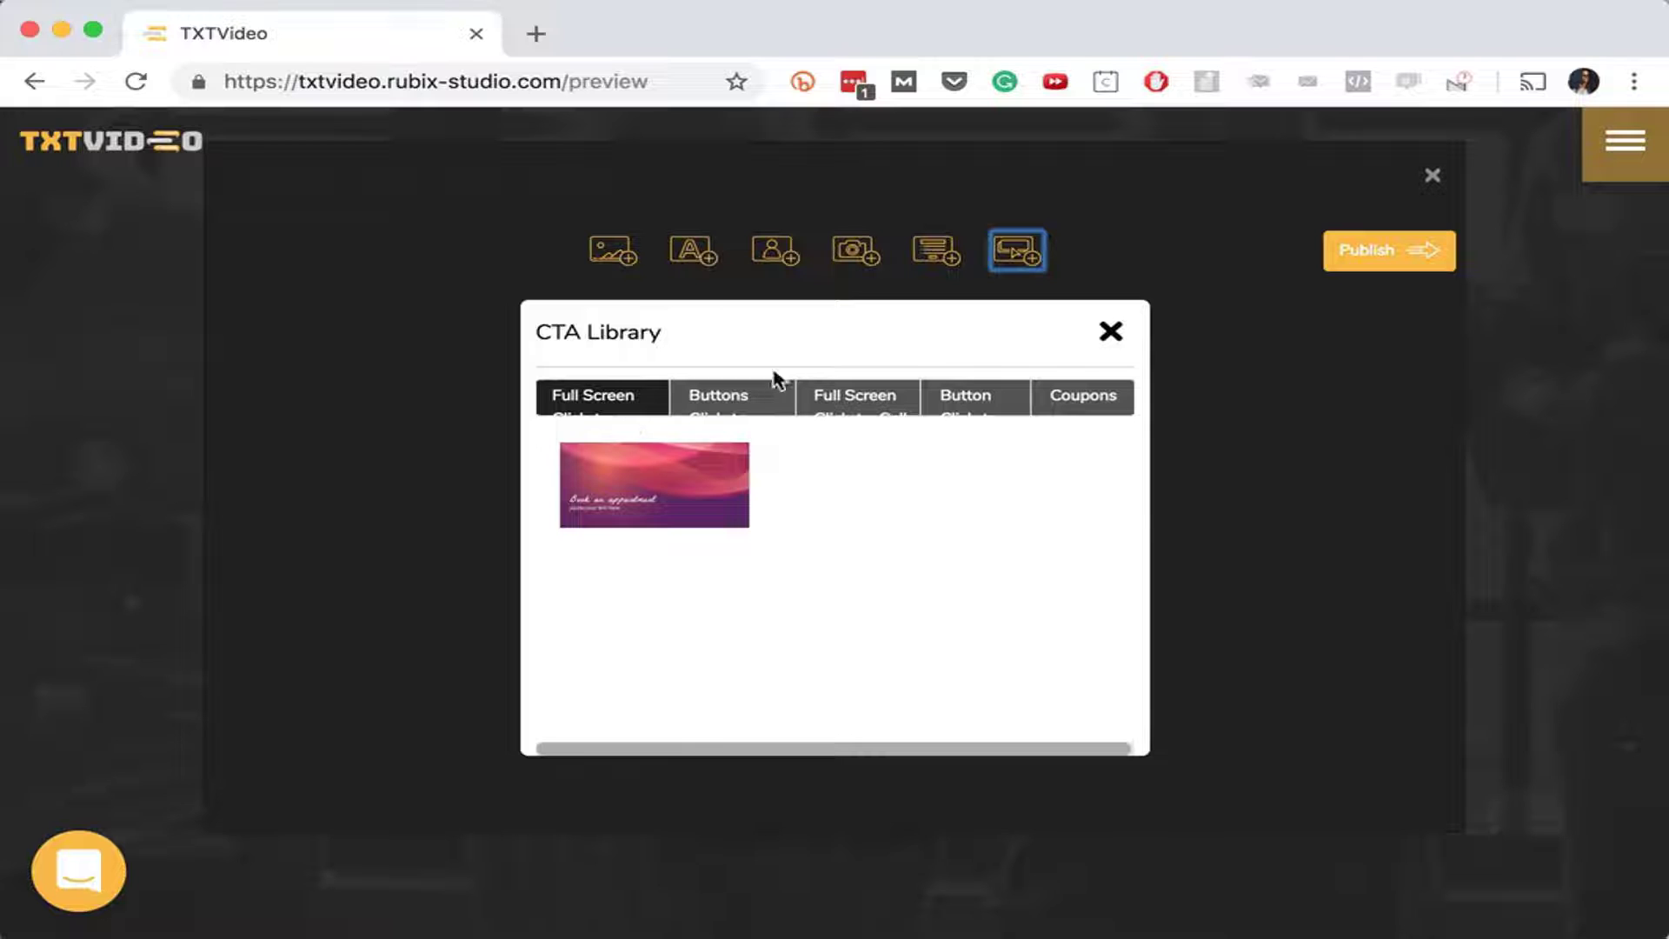
{"action": "left_click", "coordinate": [762, 401]}
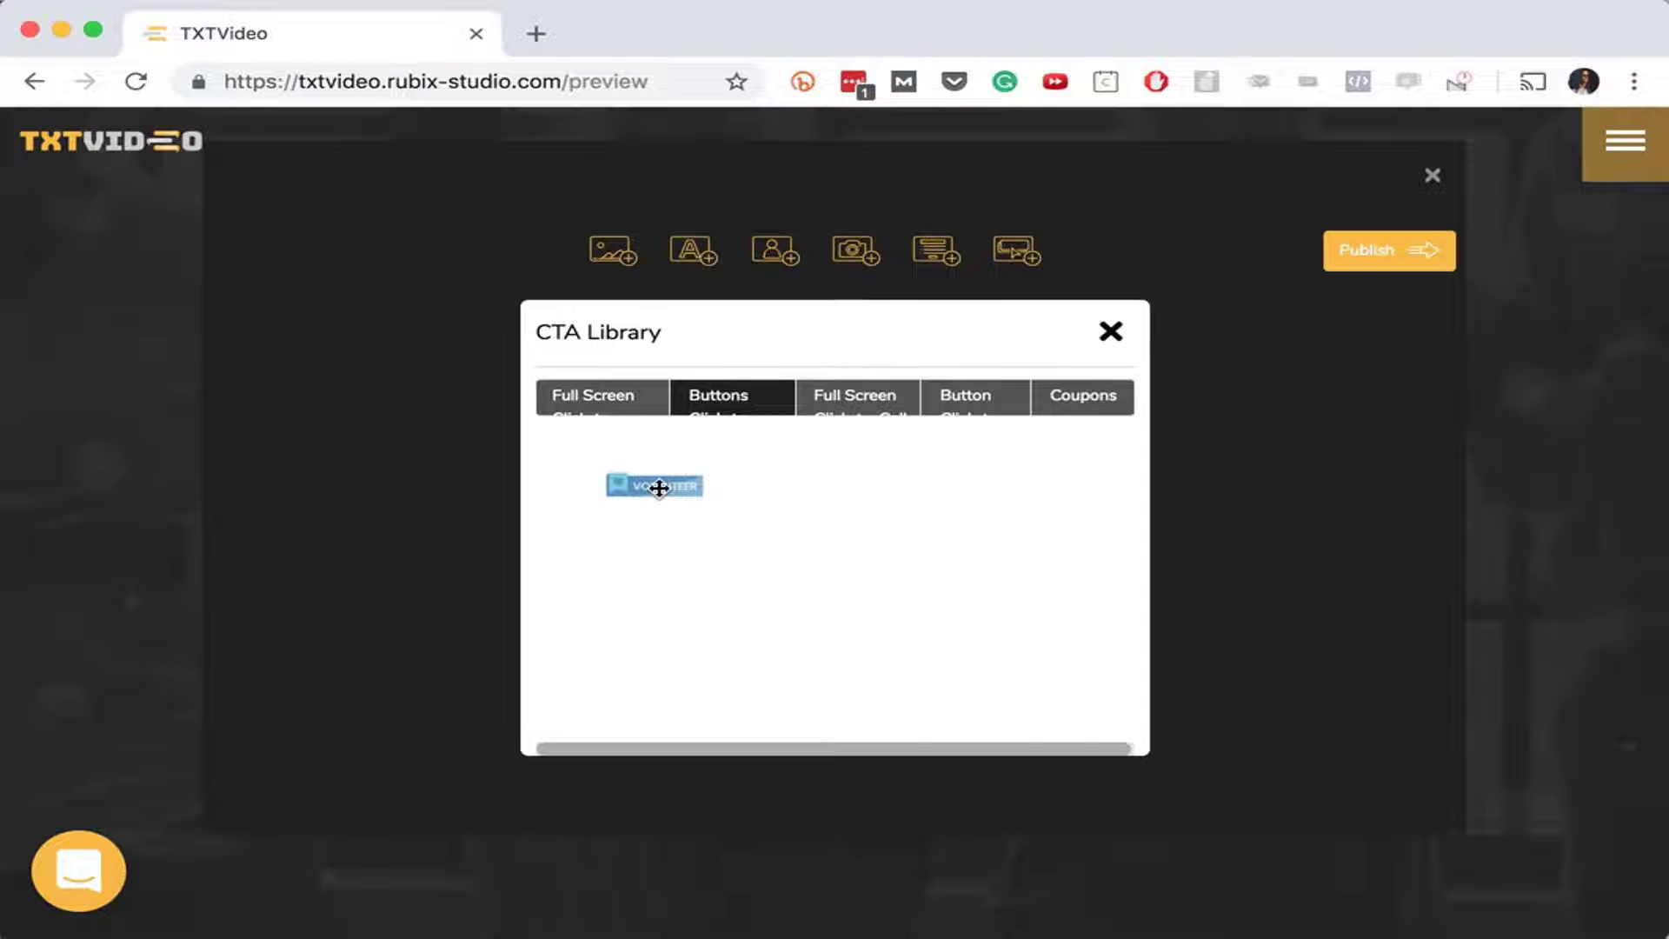
{"action": "left_click", "coordinate": [869, 398]}
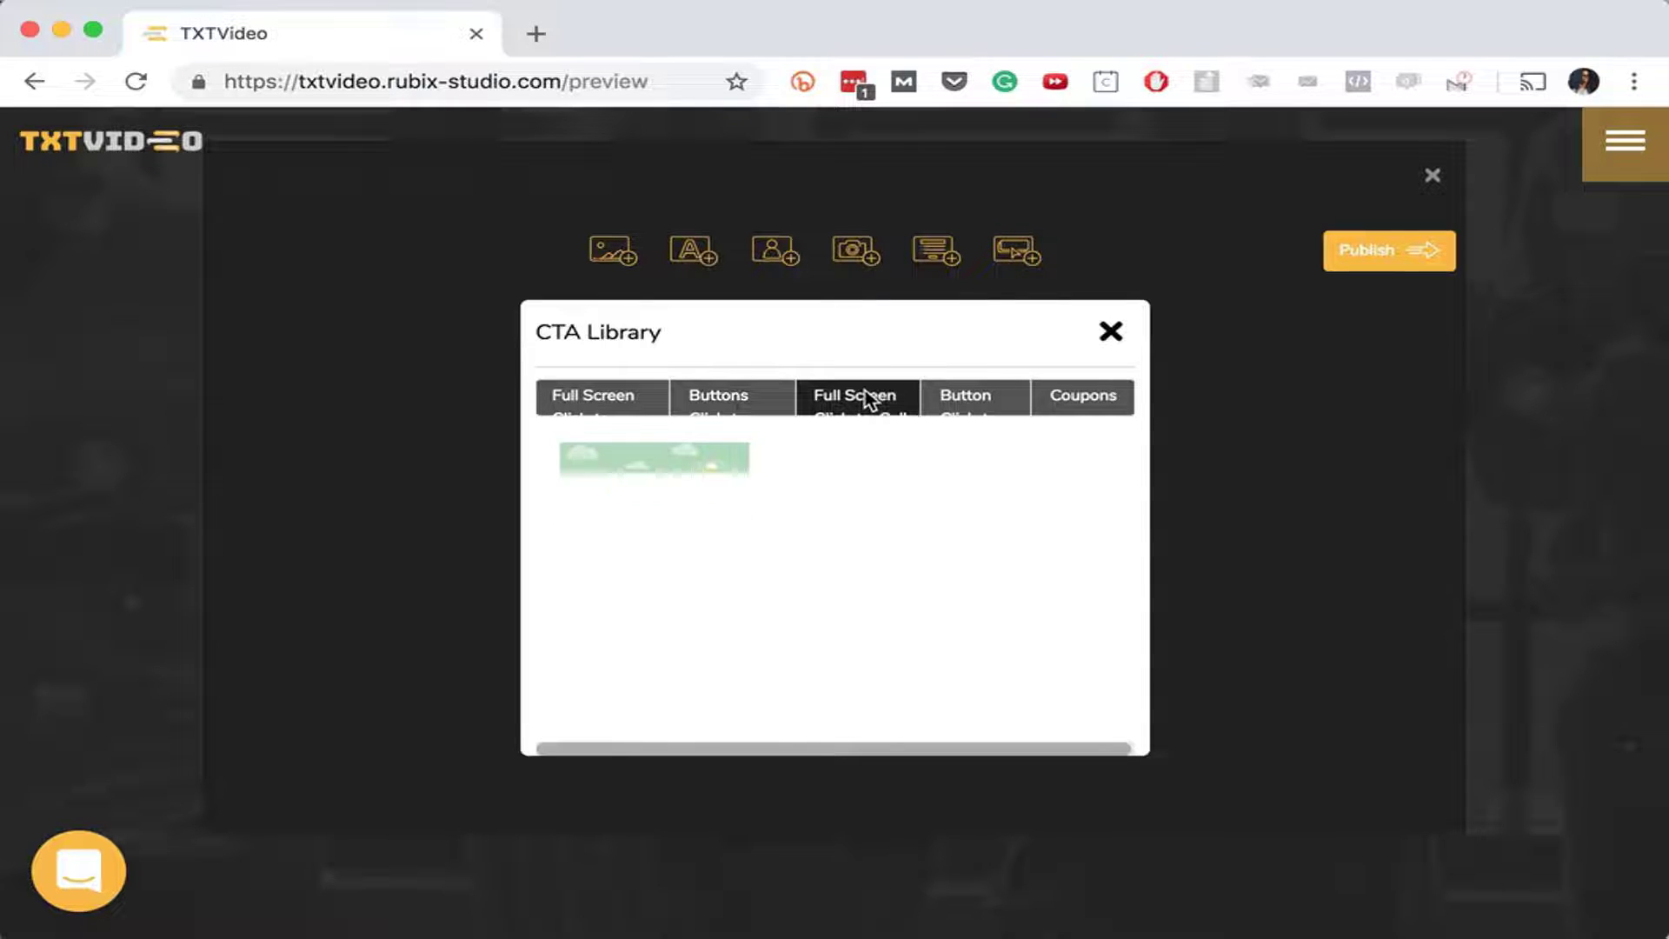
{"action": "left_click", "coordinate": [644, 502]}
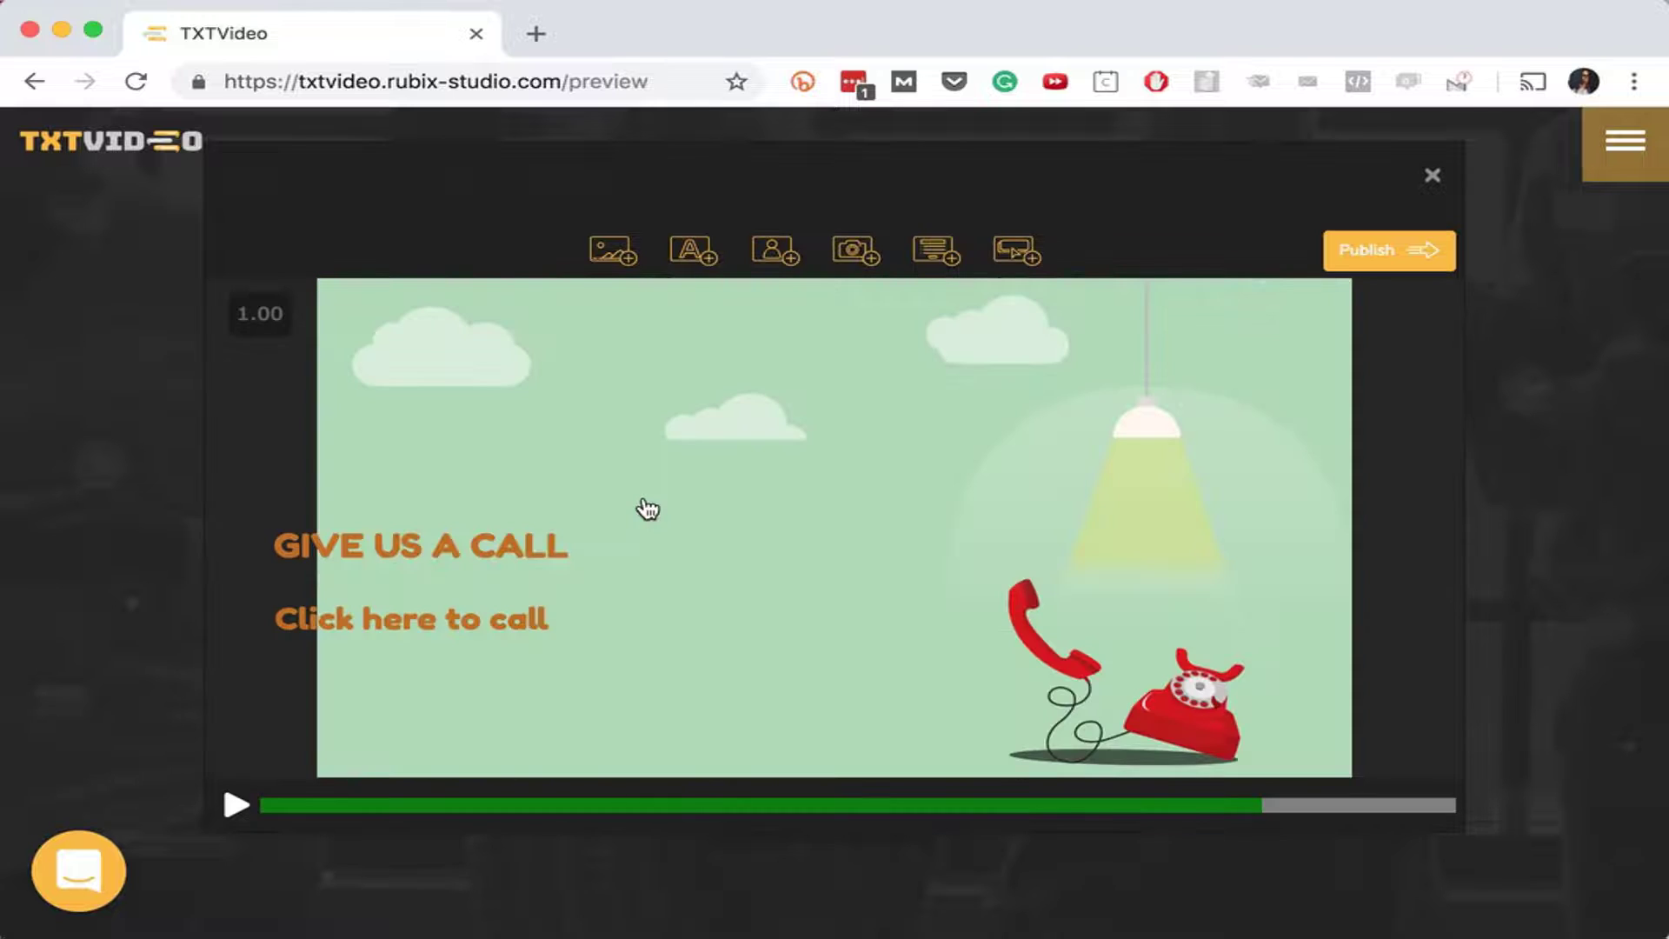
- Select the "GIVE US A CALL" heading text and the call-to-action image to inspect their editing options
{"action": "left_click", "coordinate": [474, 544]}
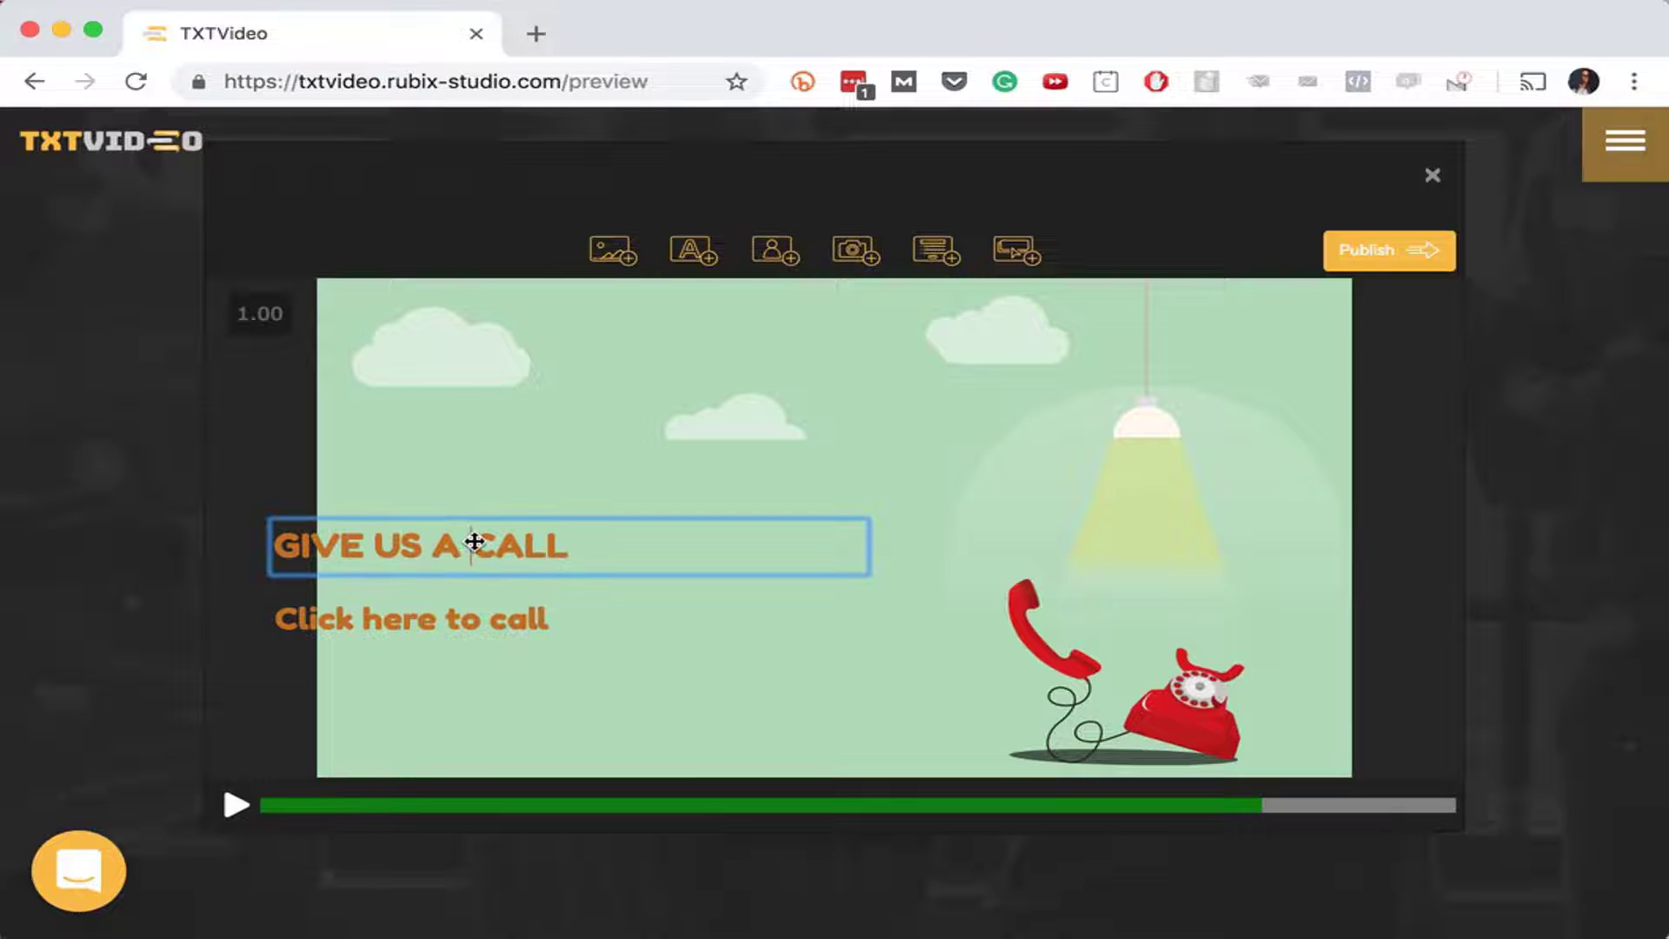
{"action": "left_click", "coordinate": [585, 555]}
{"action": "left_click", "coordinate": [695, 531]}
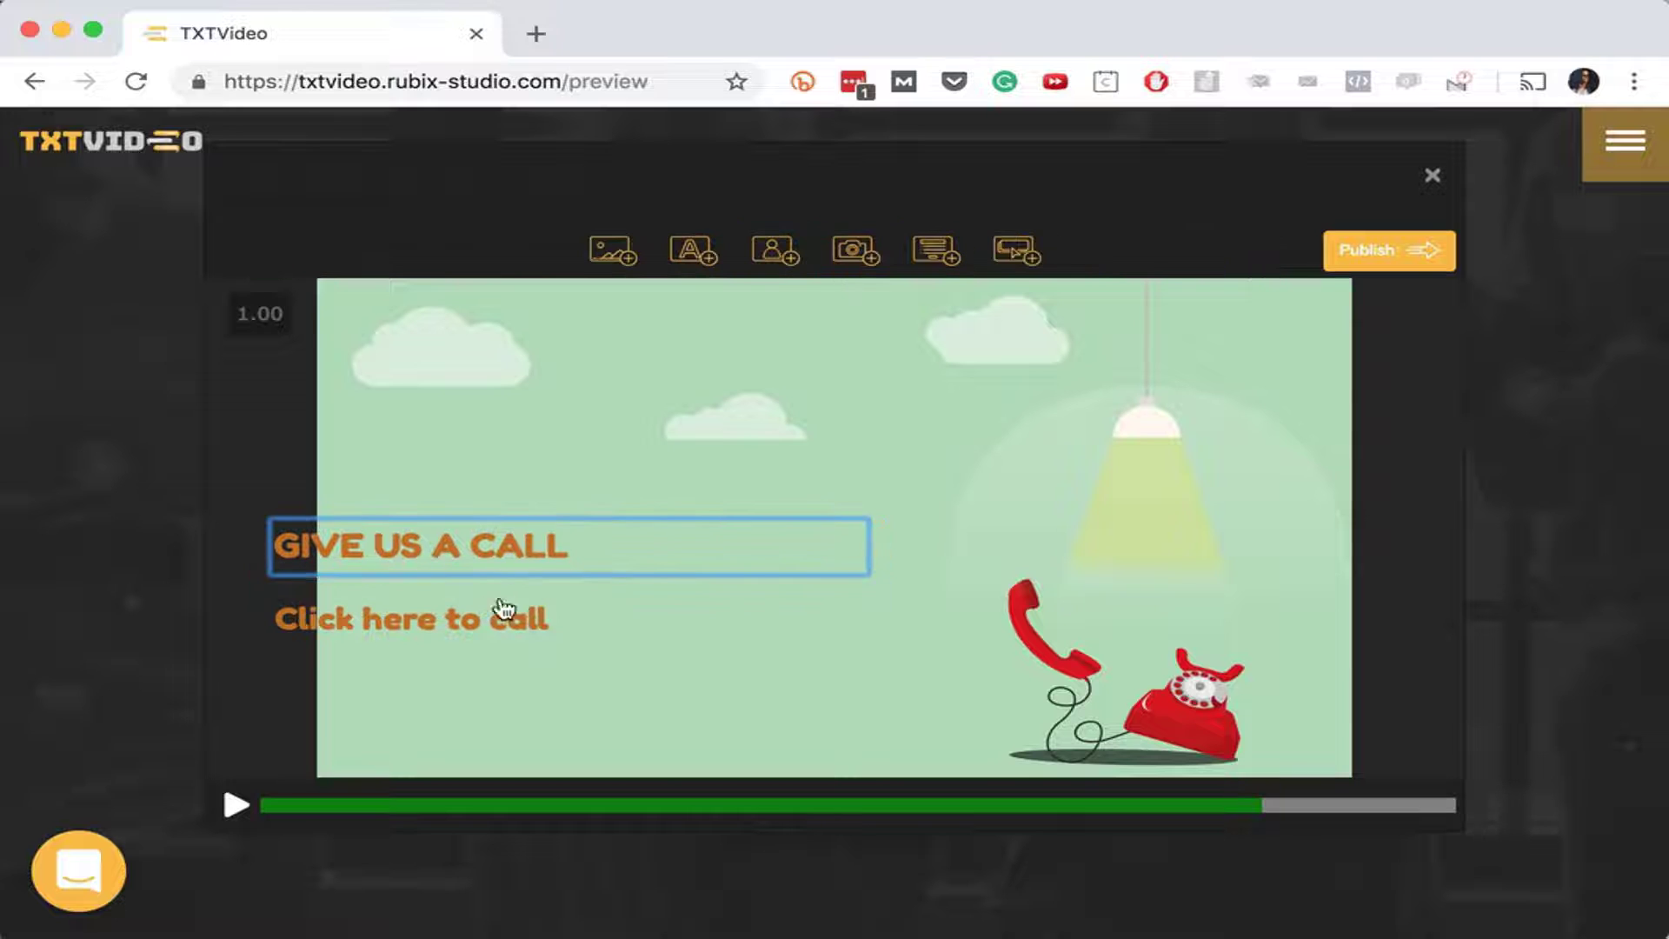
{"action": "left_click", "coordinate": [533, 541]}
{"action": "left_click", "coordinate": [480, 676]}
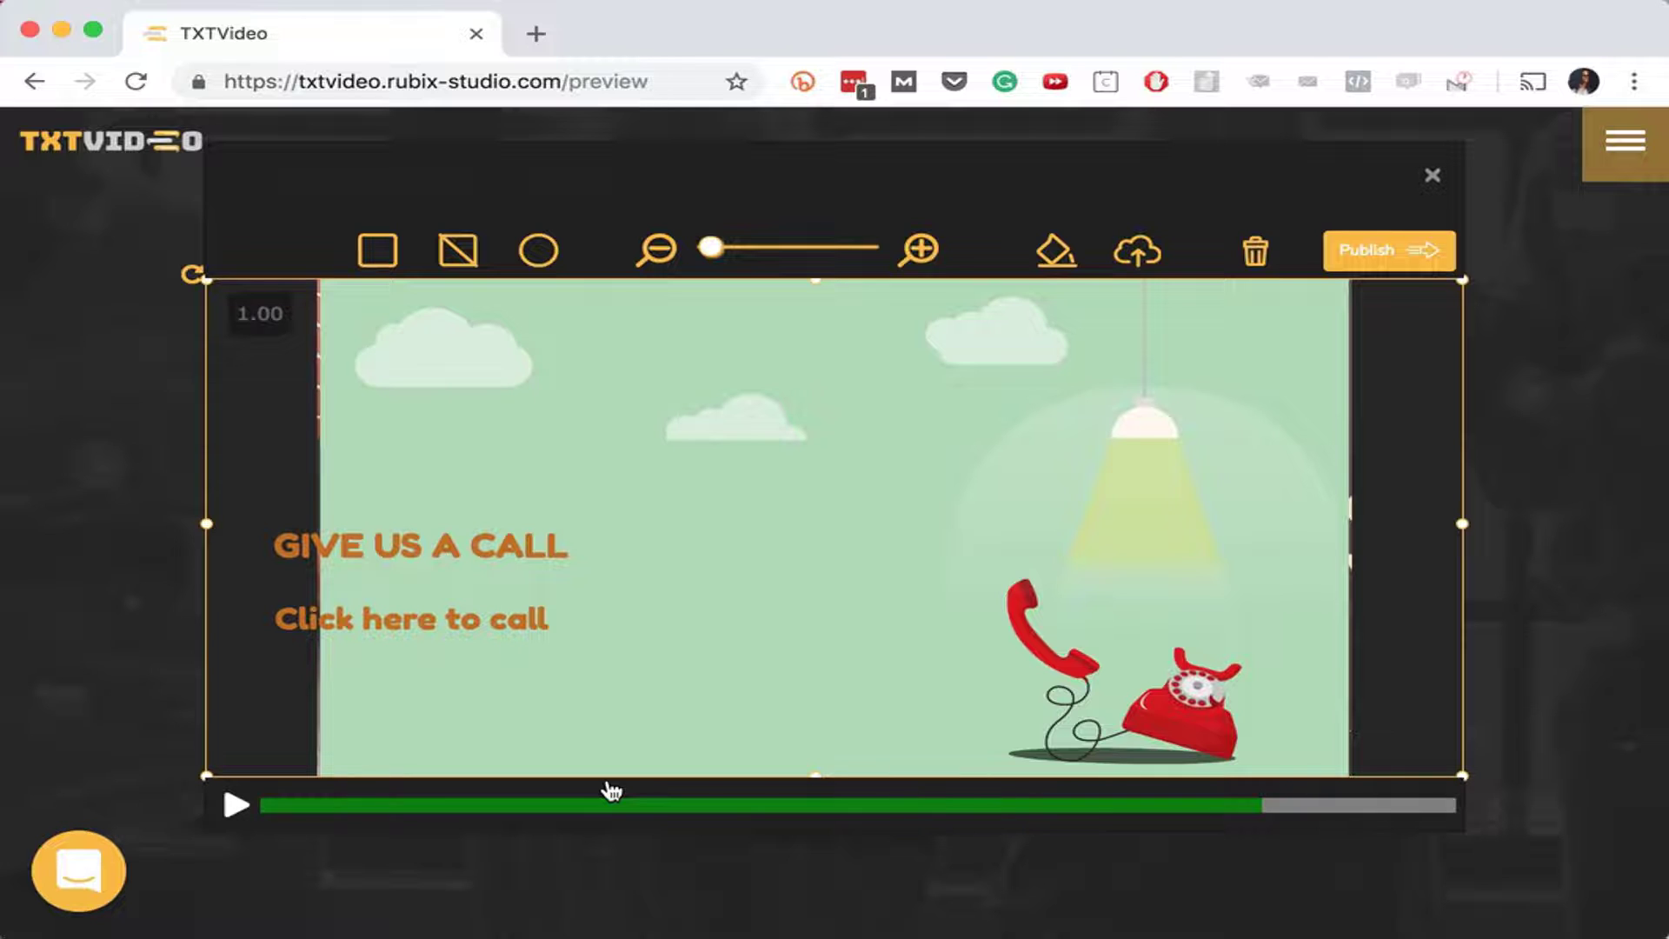
- Fill in the publish details: name "TxtVideo Direct TEST", description "This is a test project showing some of the many features of TXTVideo Direct."
{"action": "left_click", "coordinate": [1408, 250]}
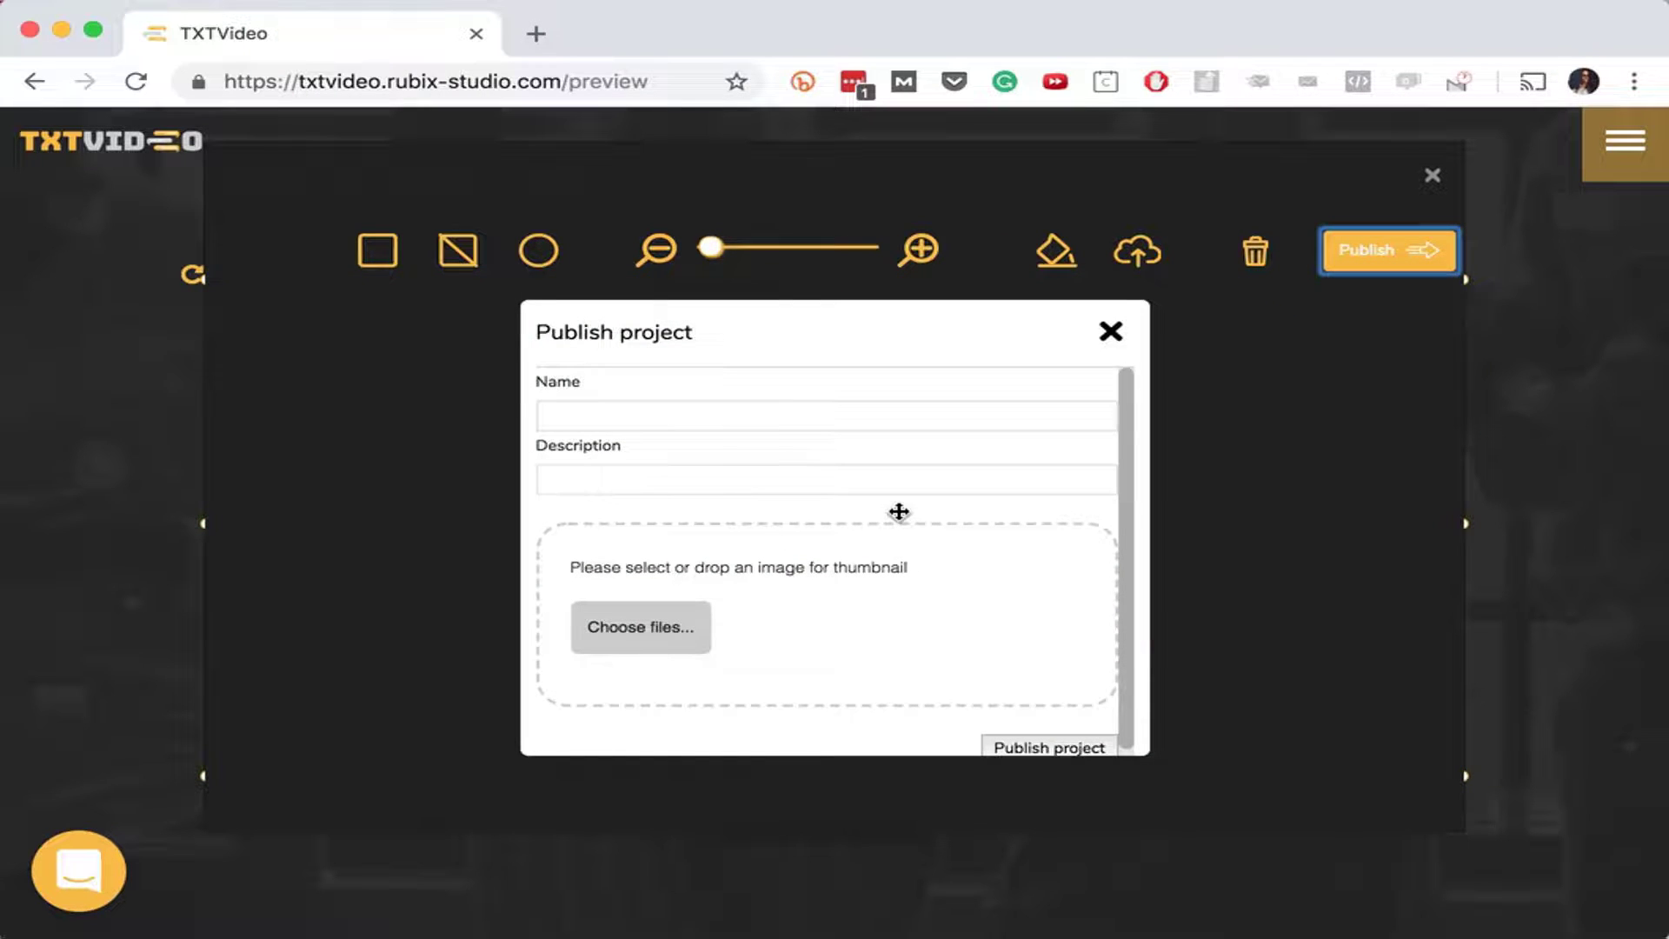
{"action": "left_click", "coordinate": [681, 414]}
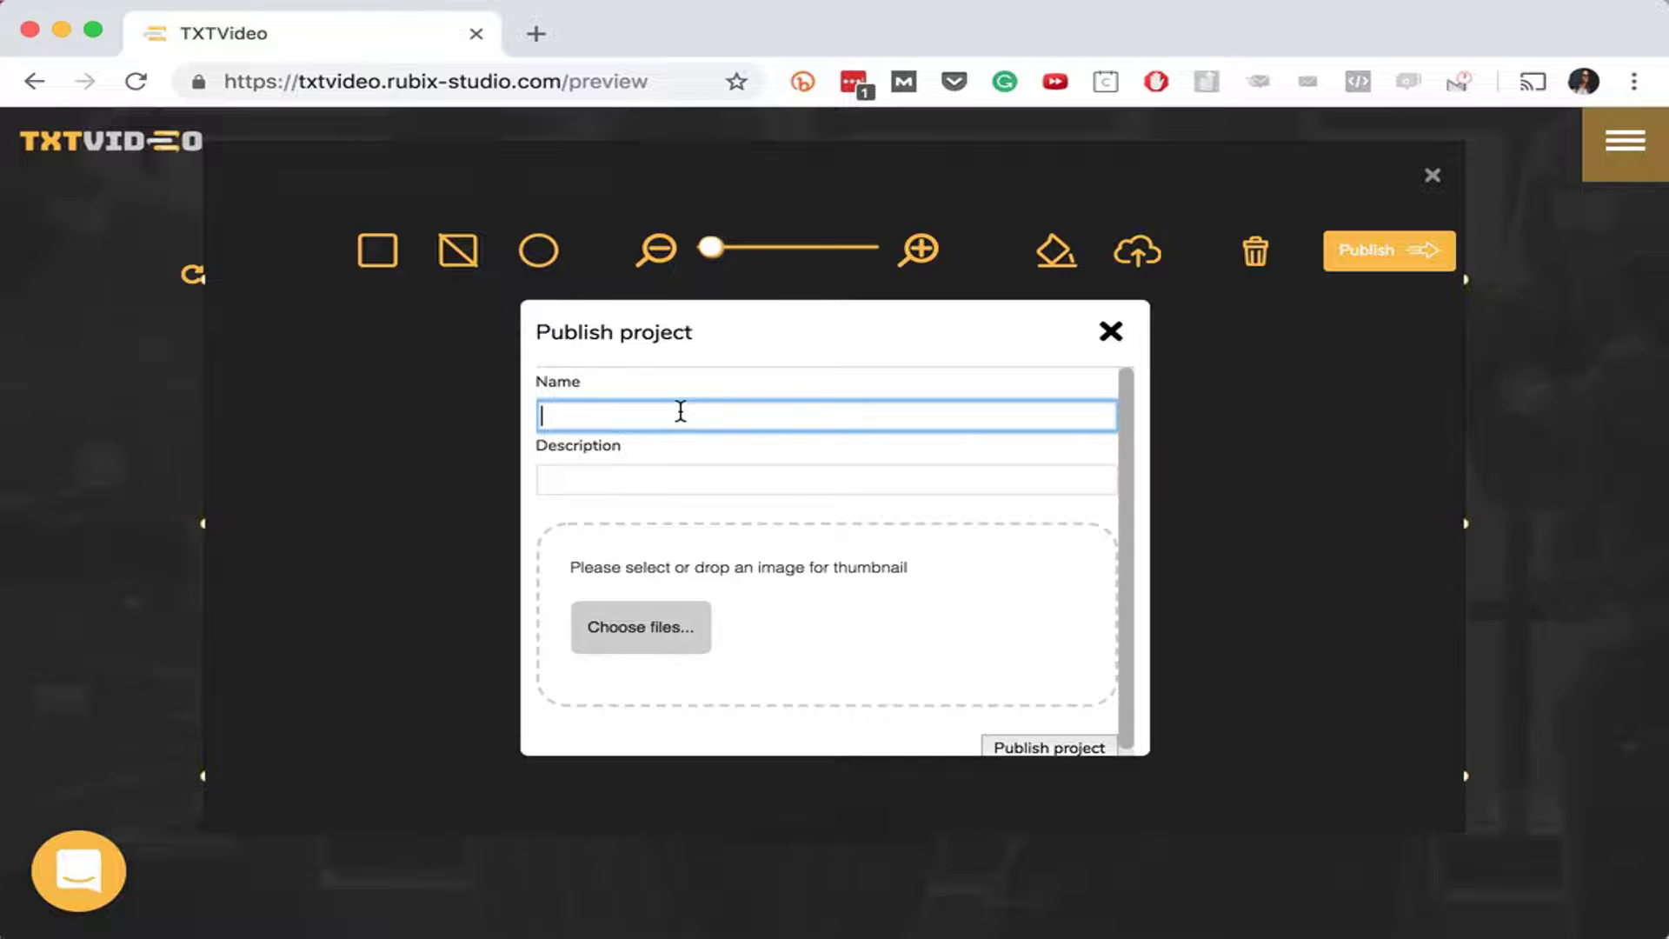
{"action": "type", "text": "TxtVideo Direct TEST"}
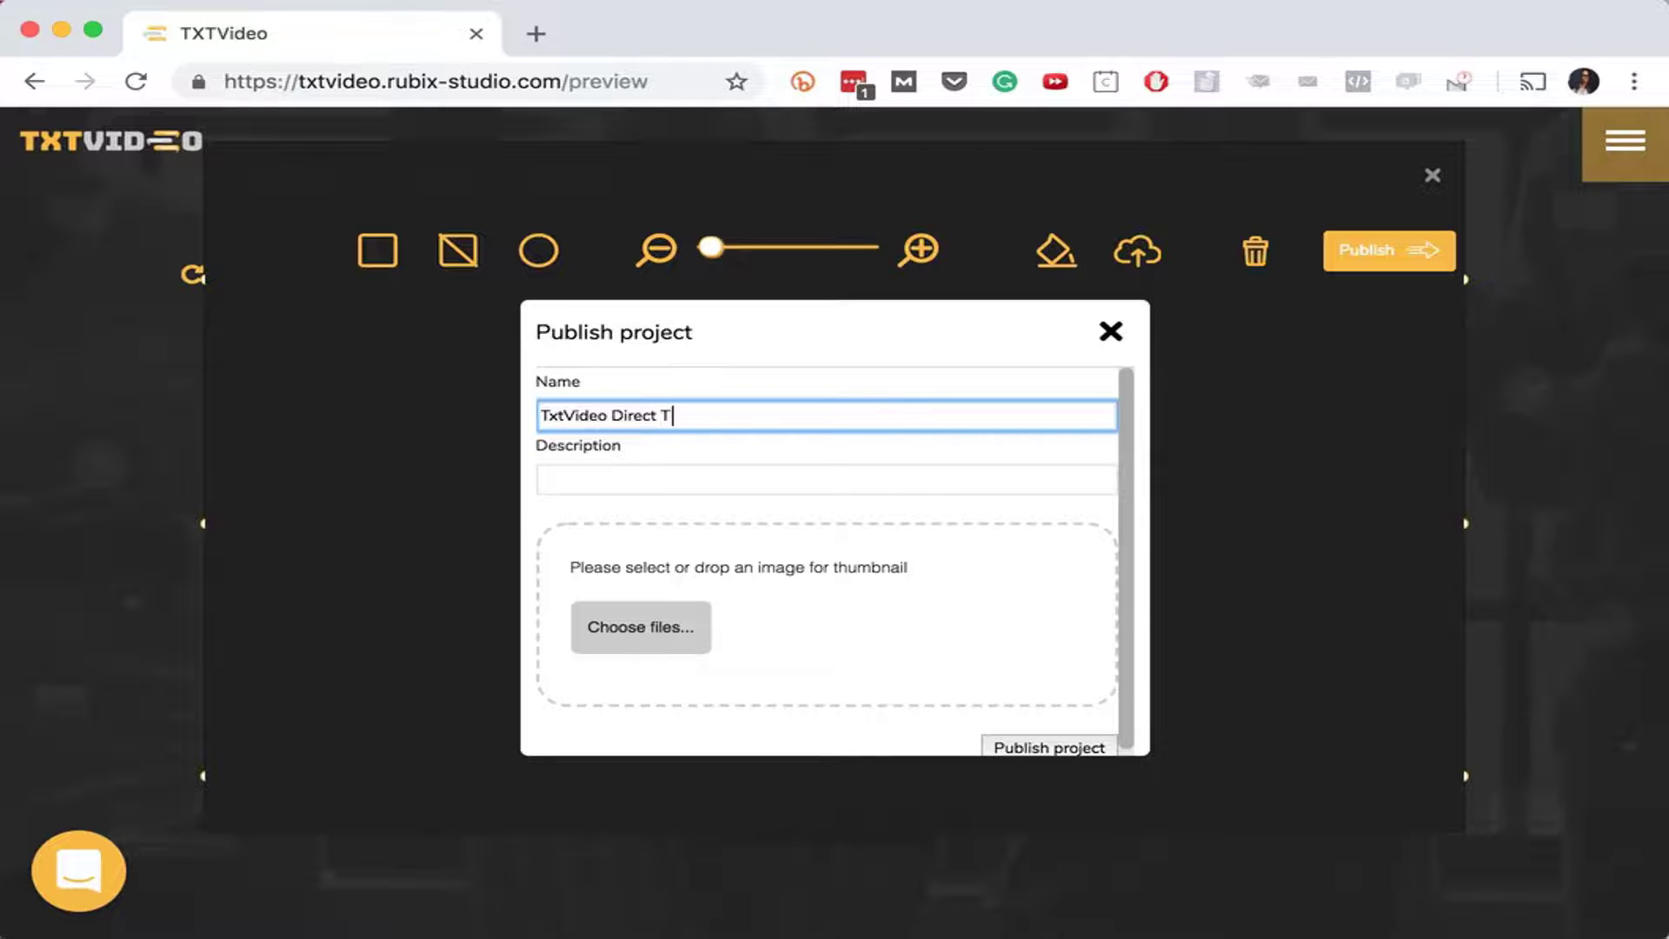
{"action": "key", "text": "Tab"}
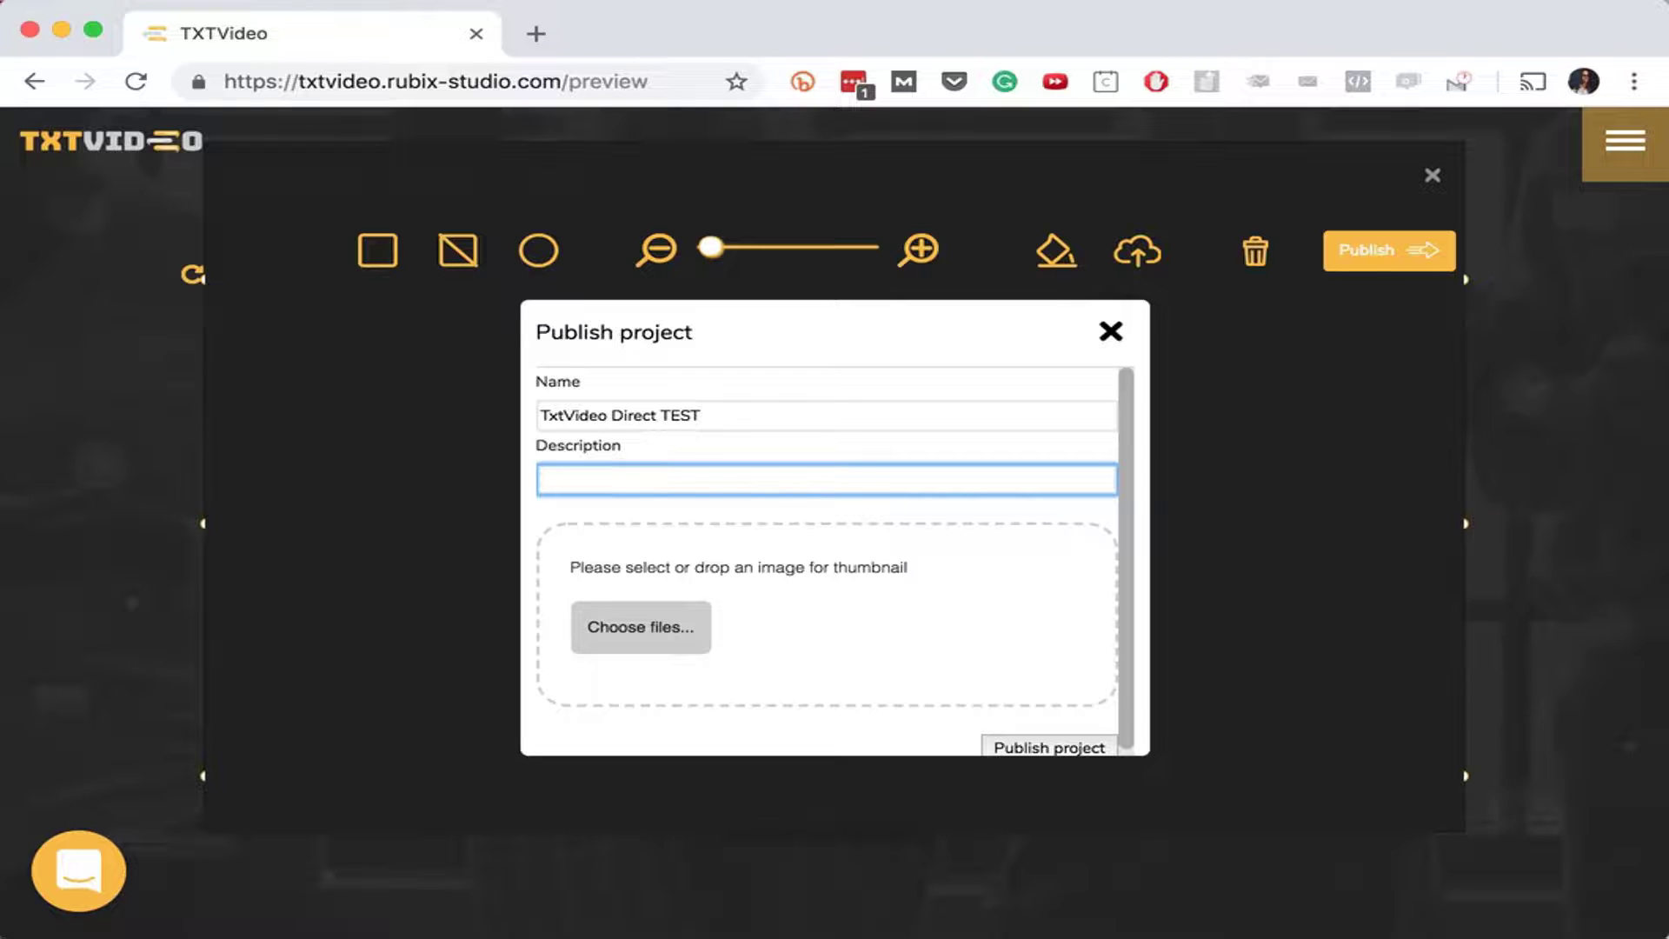
{"action": "type", "text": "This is a test project showing so"}
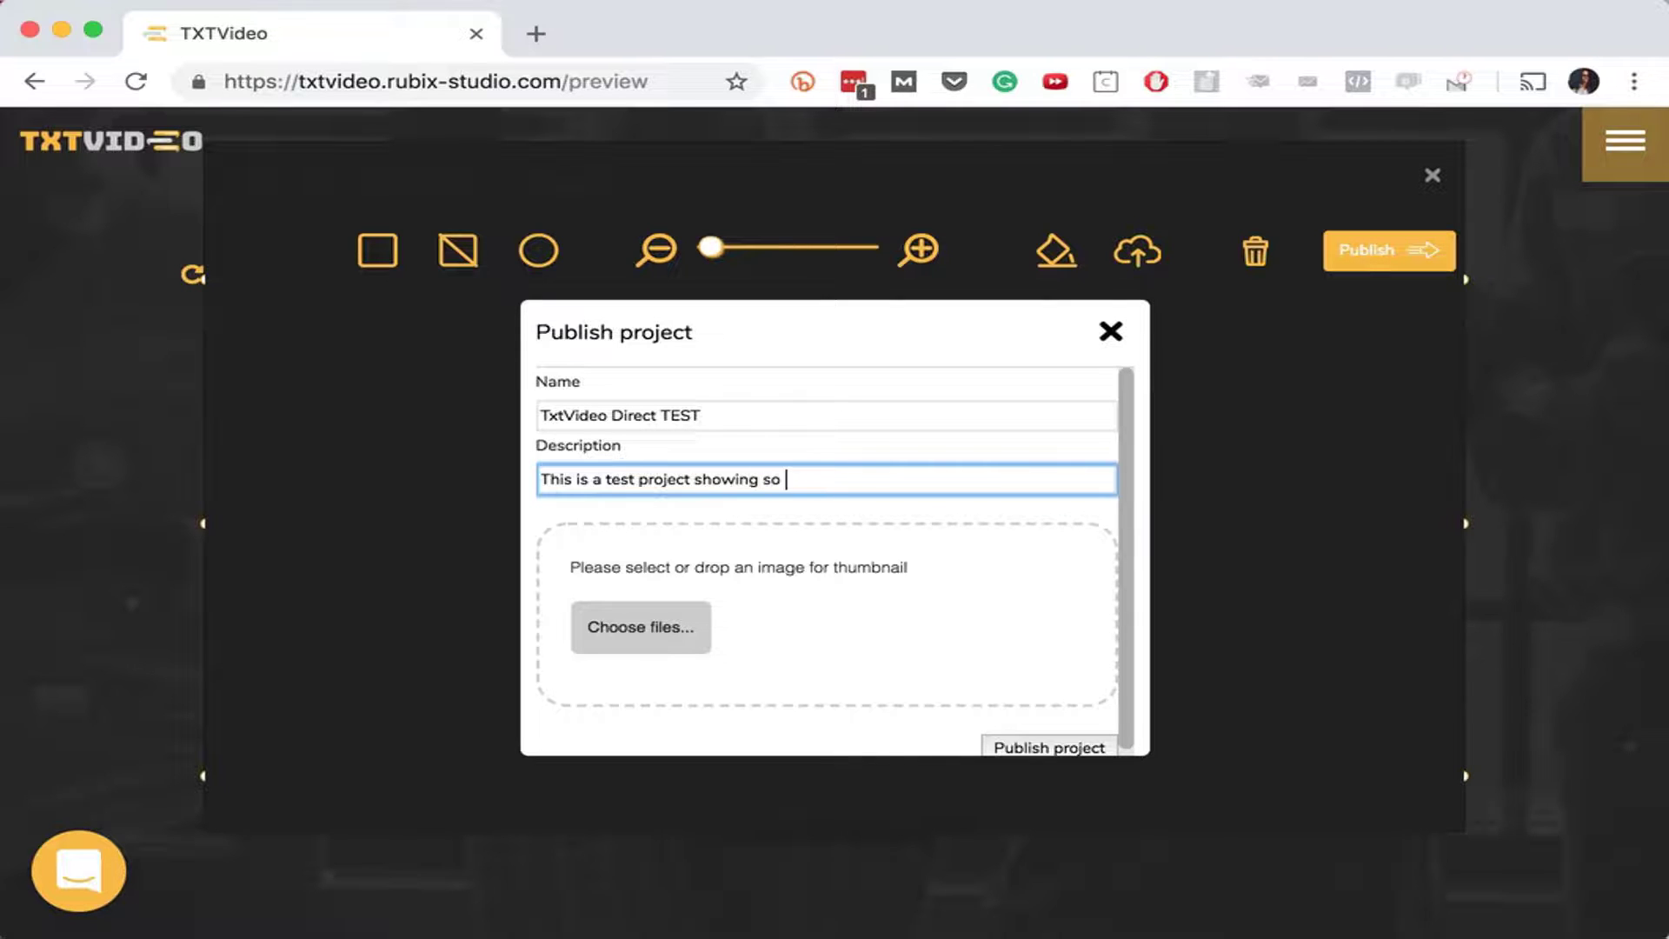
{"action": "type", "text": "me of the many features of T"}
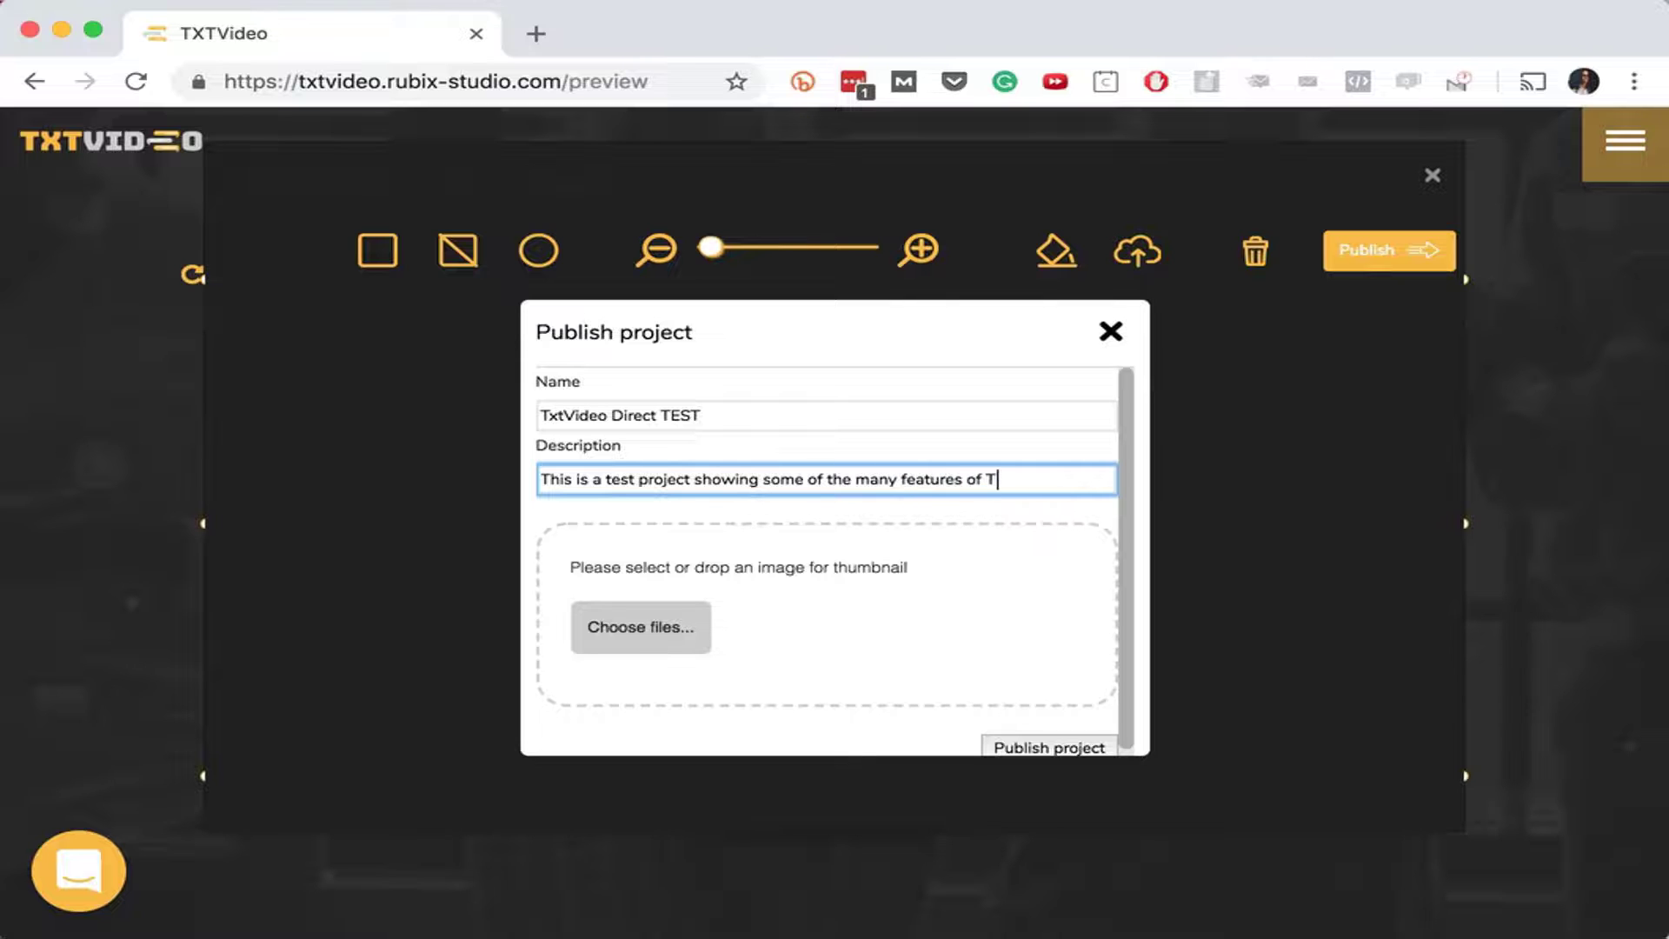
{"action": "type", "text": "XTVideo Direct."}
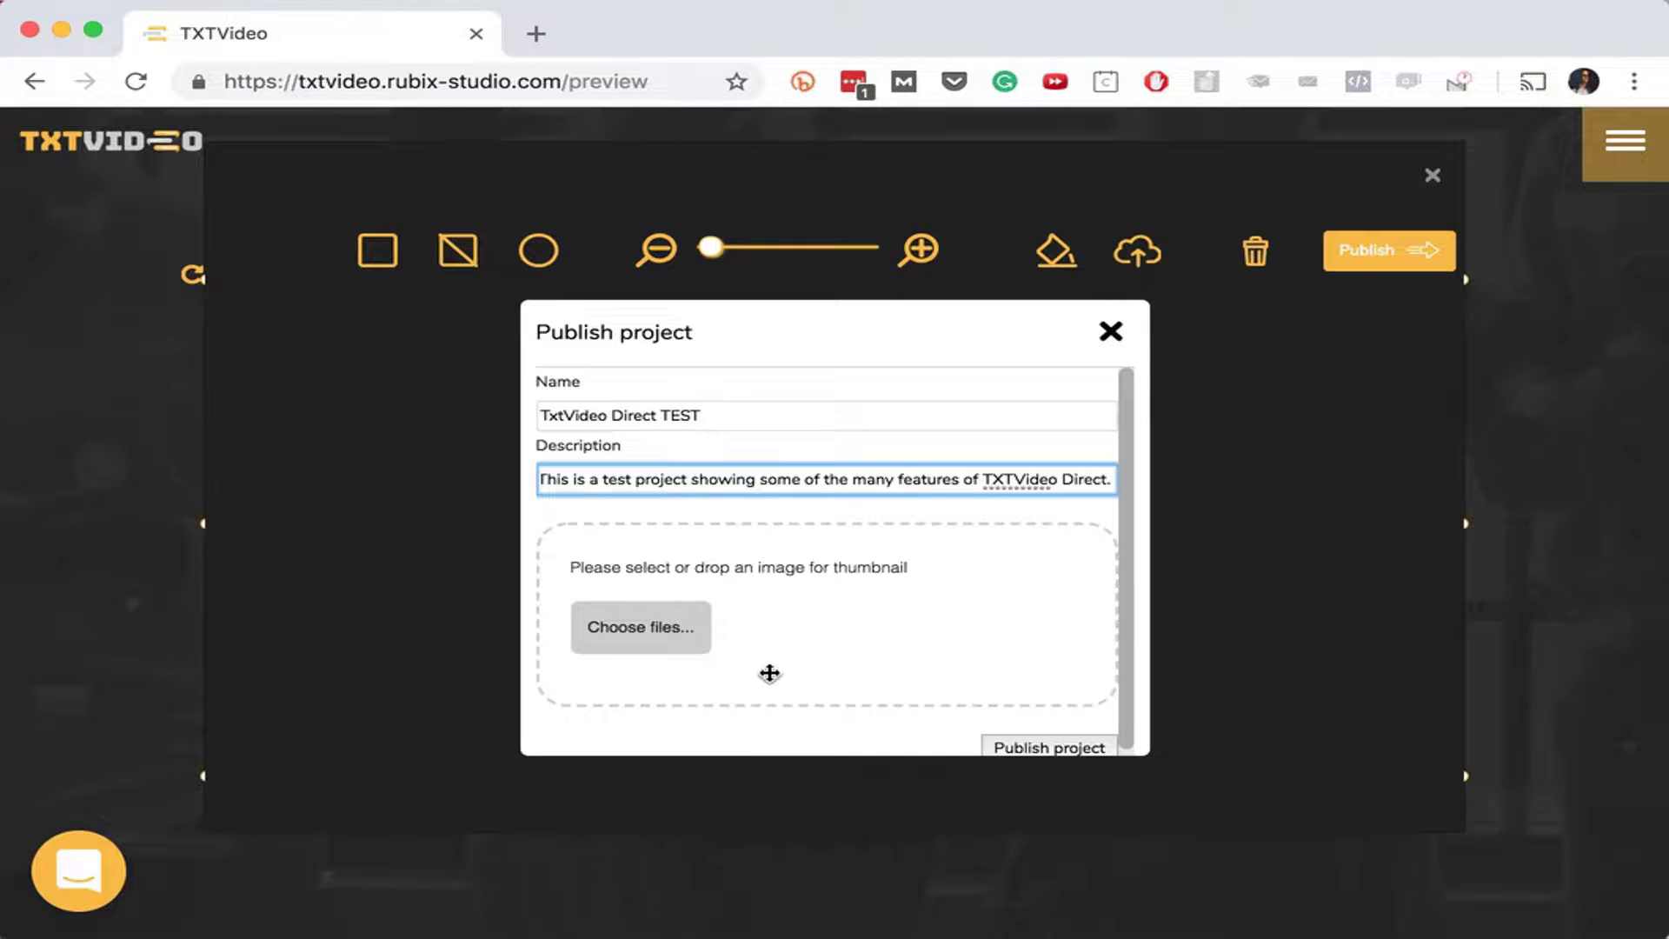
{"action": "scroll", "coordinate": [796, 687], "scroll_direction": "down", "scroll_amount": 1}
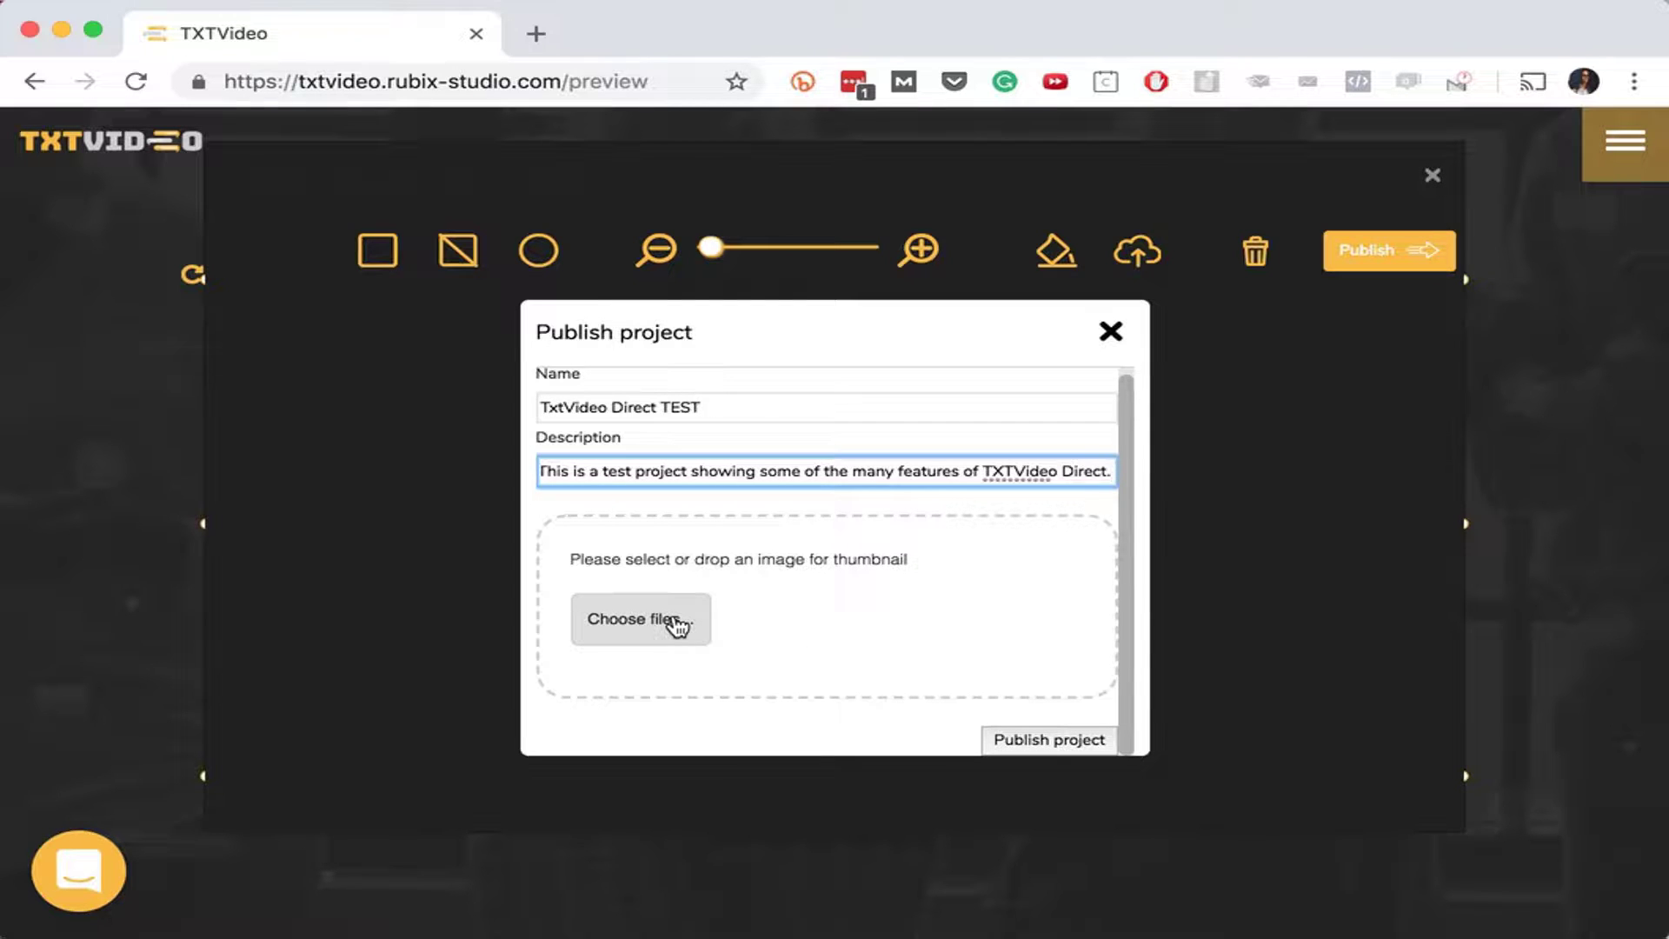
{"action": "left_click", "coordinate": [117, 156]}
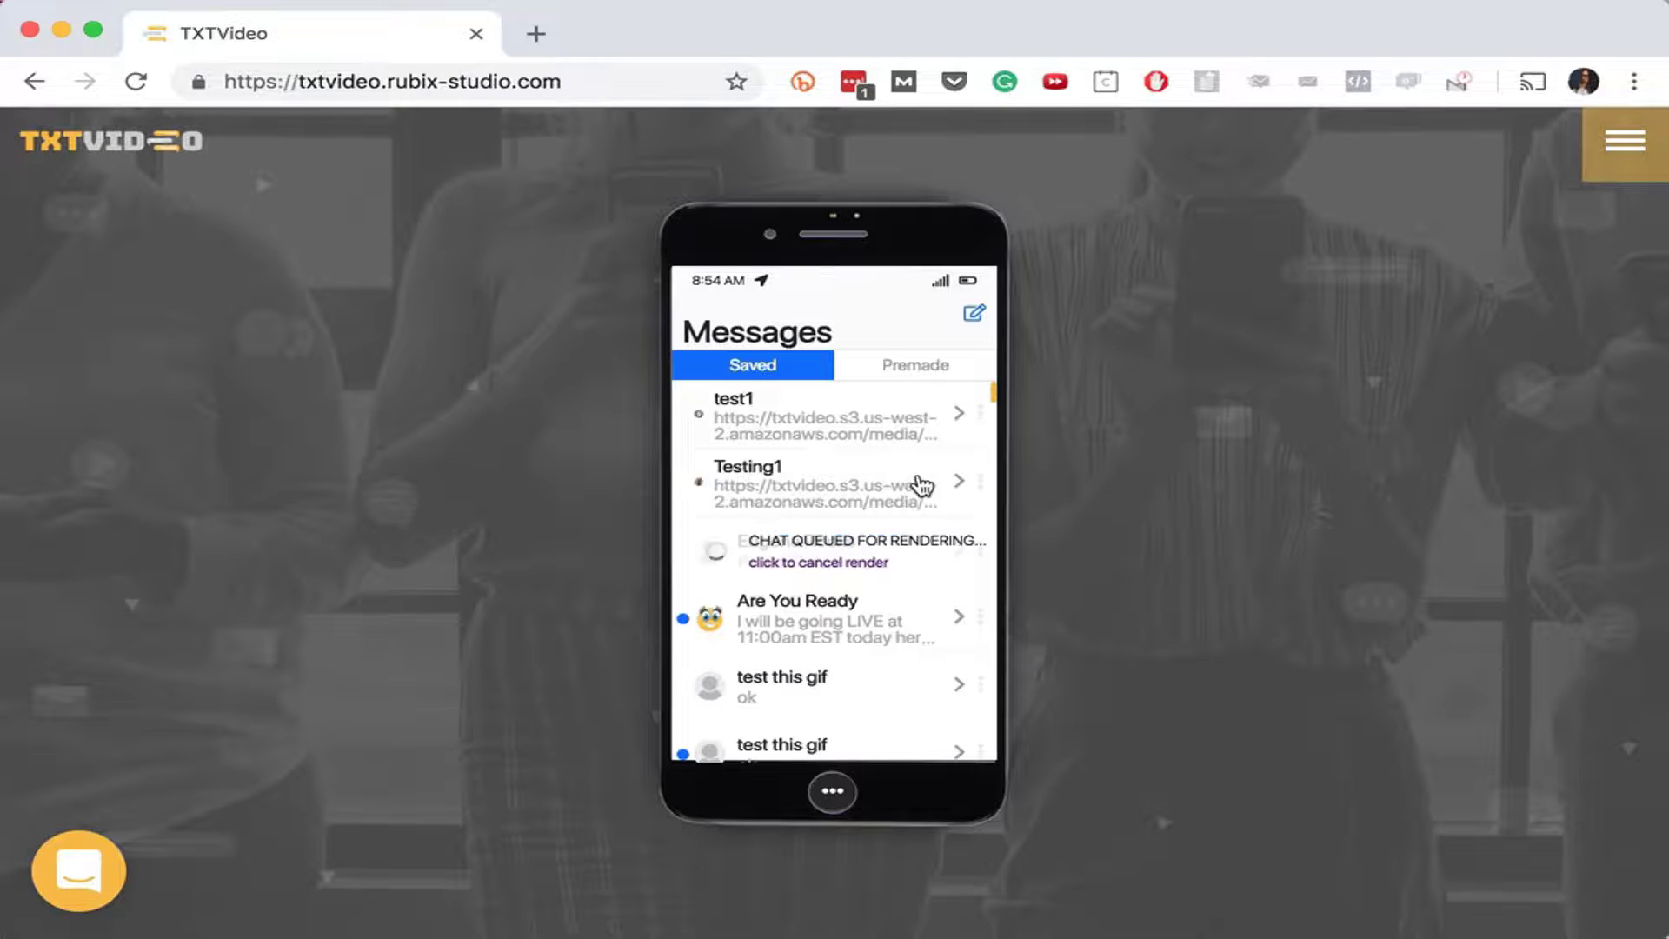
{"action": "left_click", "coordinate": [961, 621]}
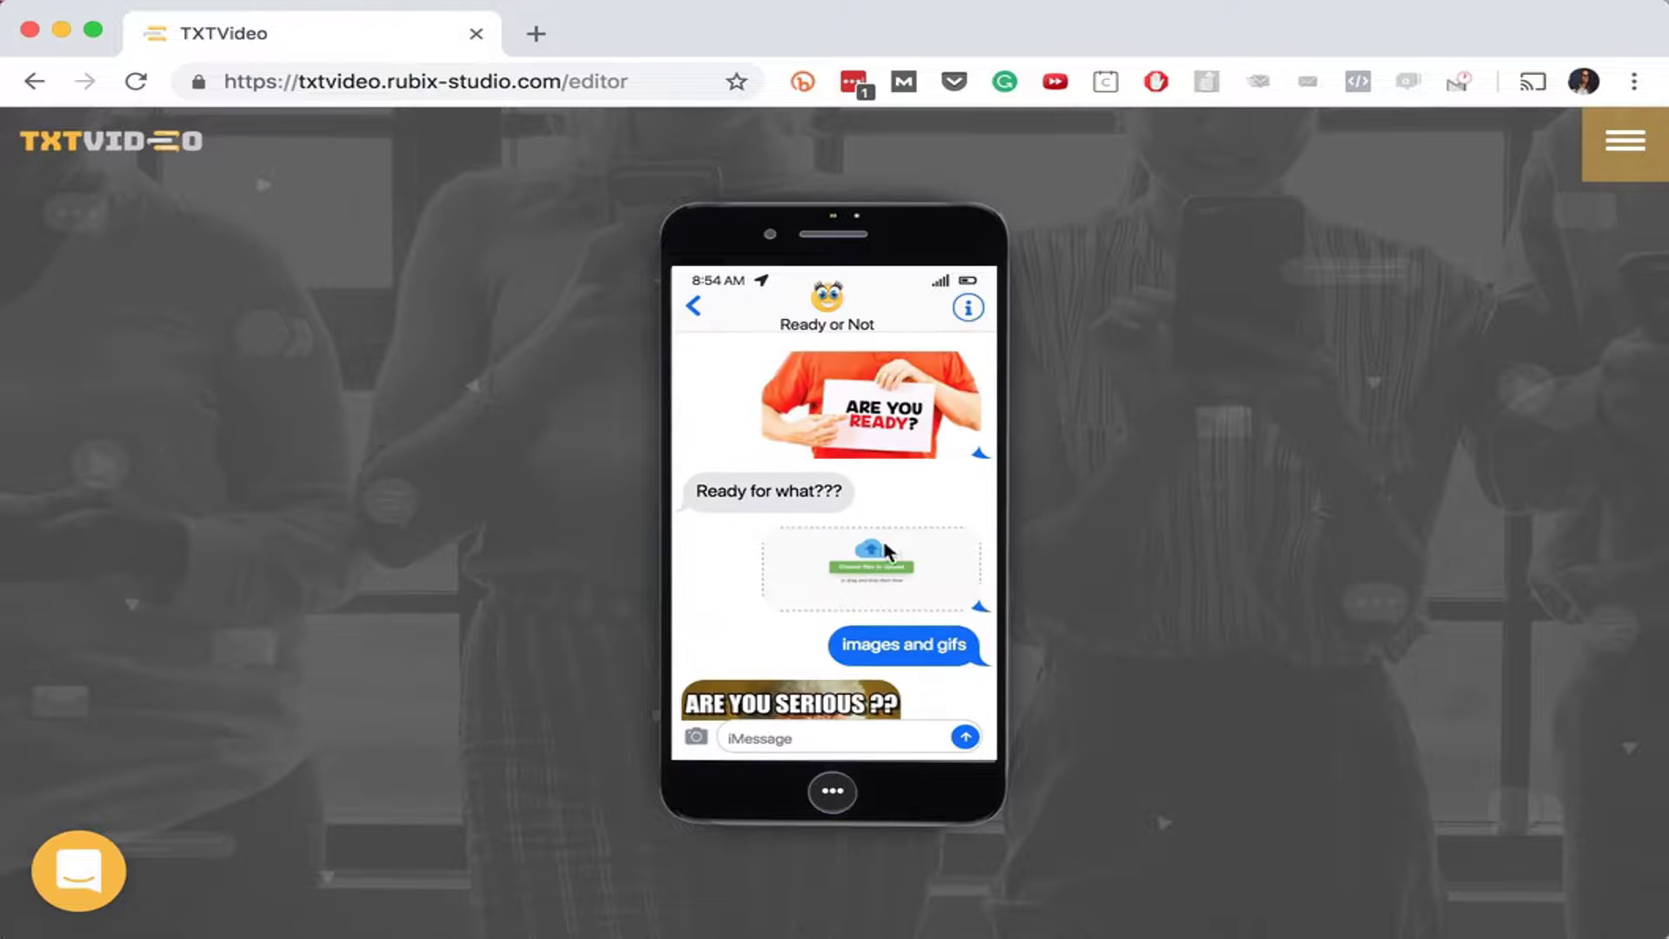
{"action": "left_click", "coordinate": [834, 791]}
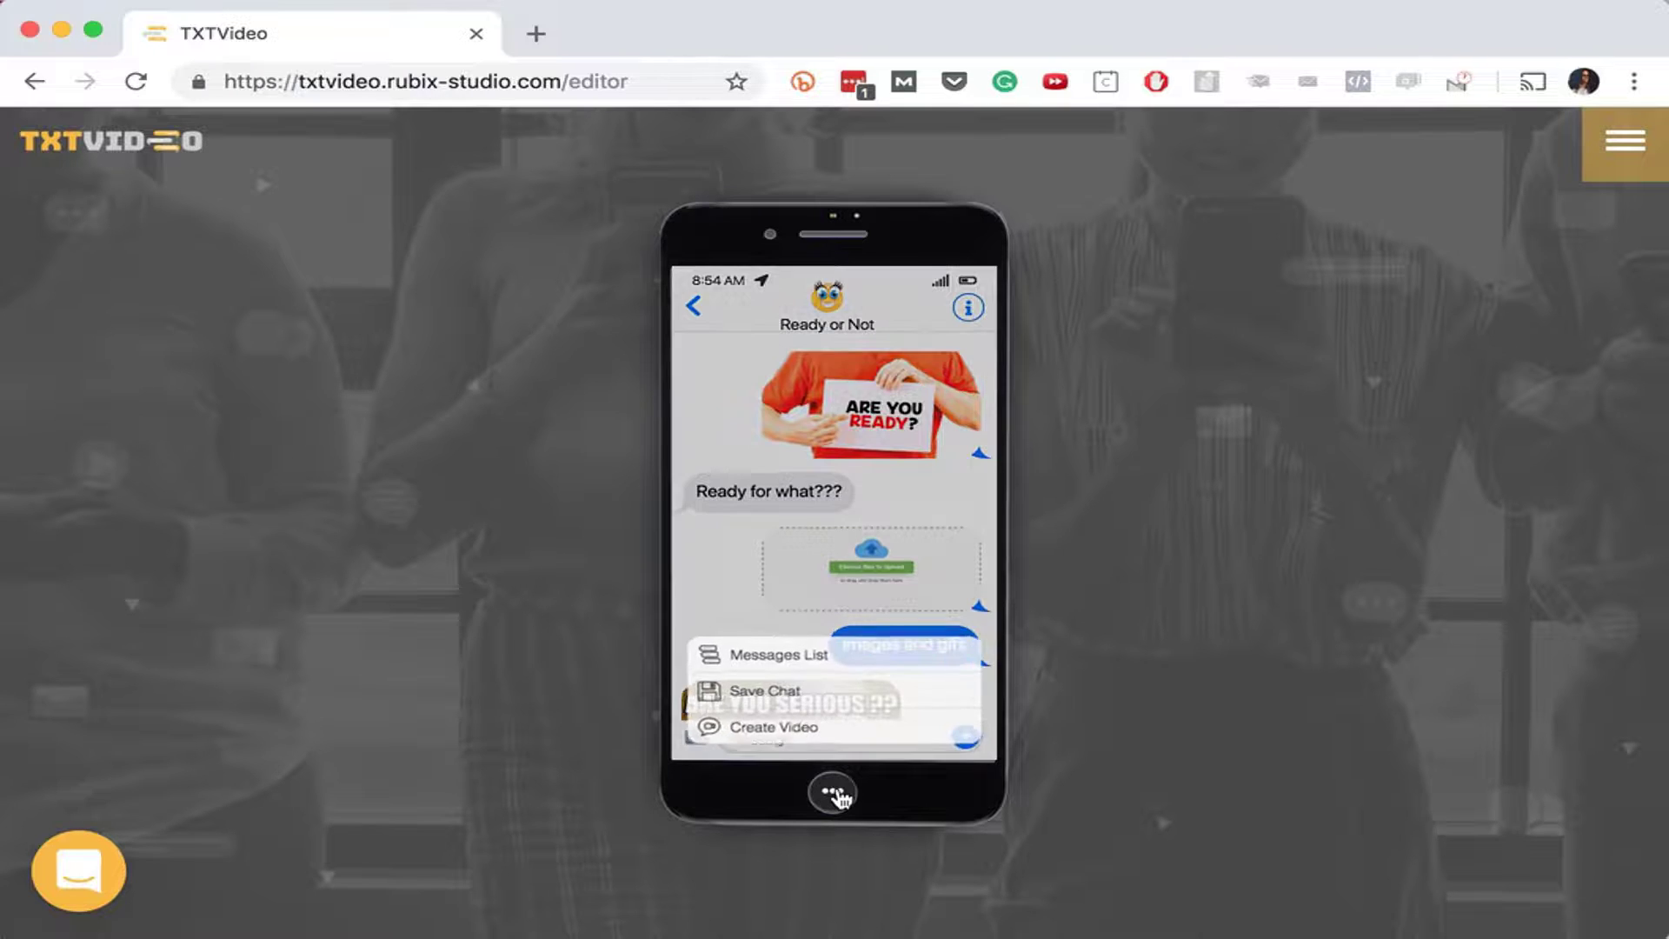
{"action": "left_click", "coordinate": [798, 578]}
{"action": "left_click", "coordinate": [693, 306]}
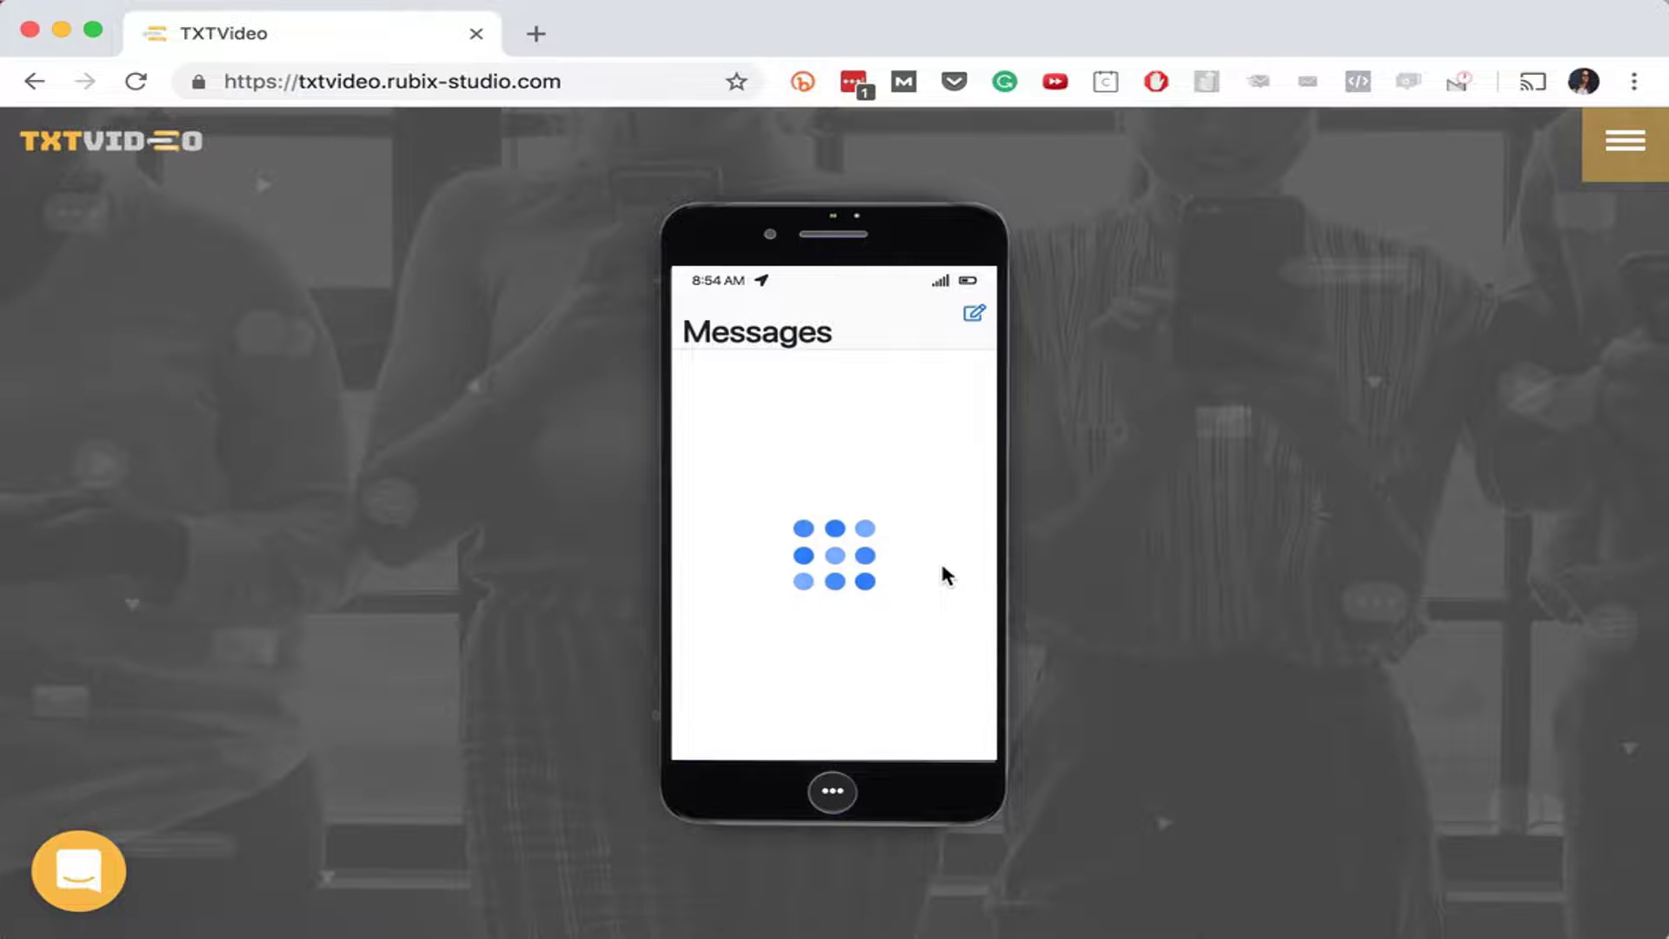
- Open the video preview of the saved "Are You Ready" chat and create a Direct Video from it
{"action": "left_click", "coordinate": [980, 625]}
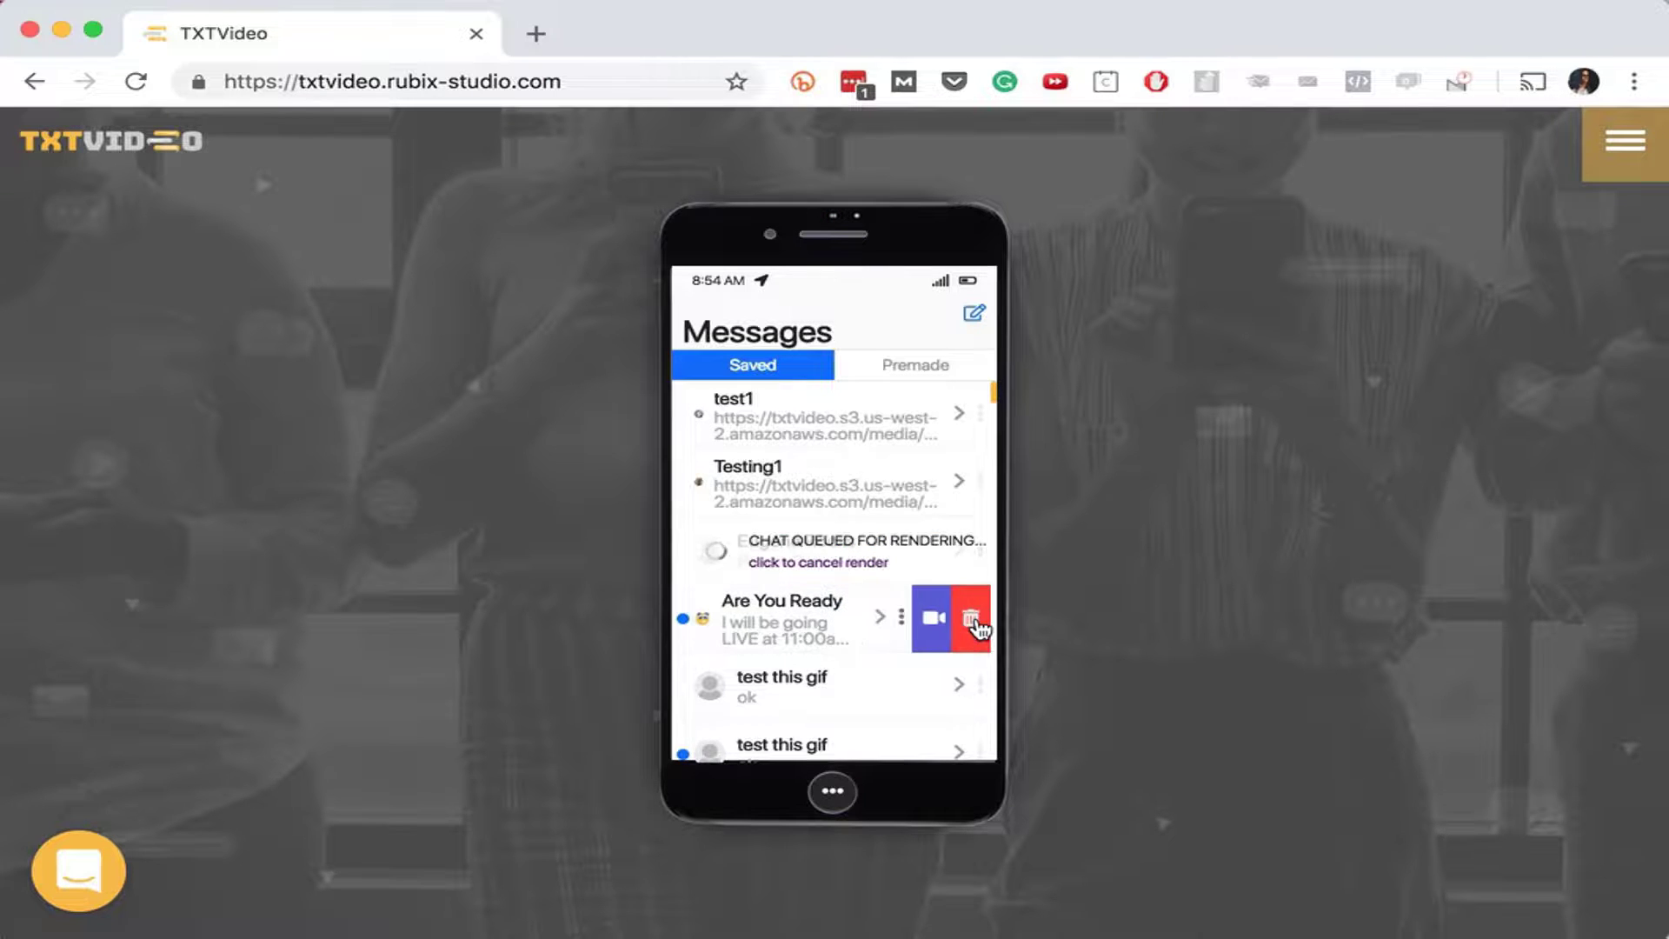
{"action": "left_click", "coordinate": [928, 624]}
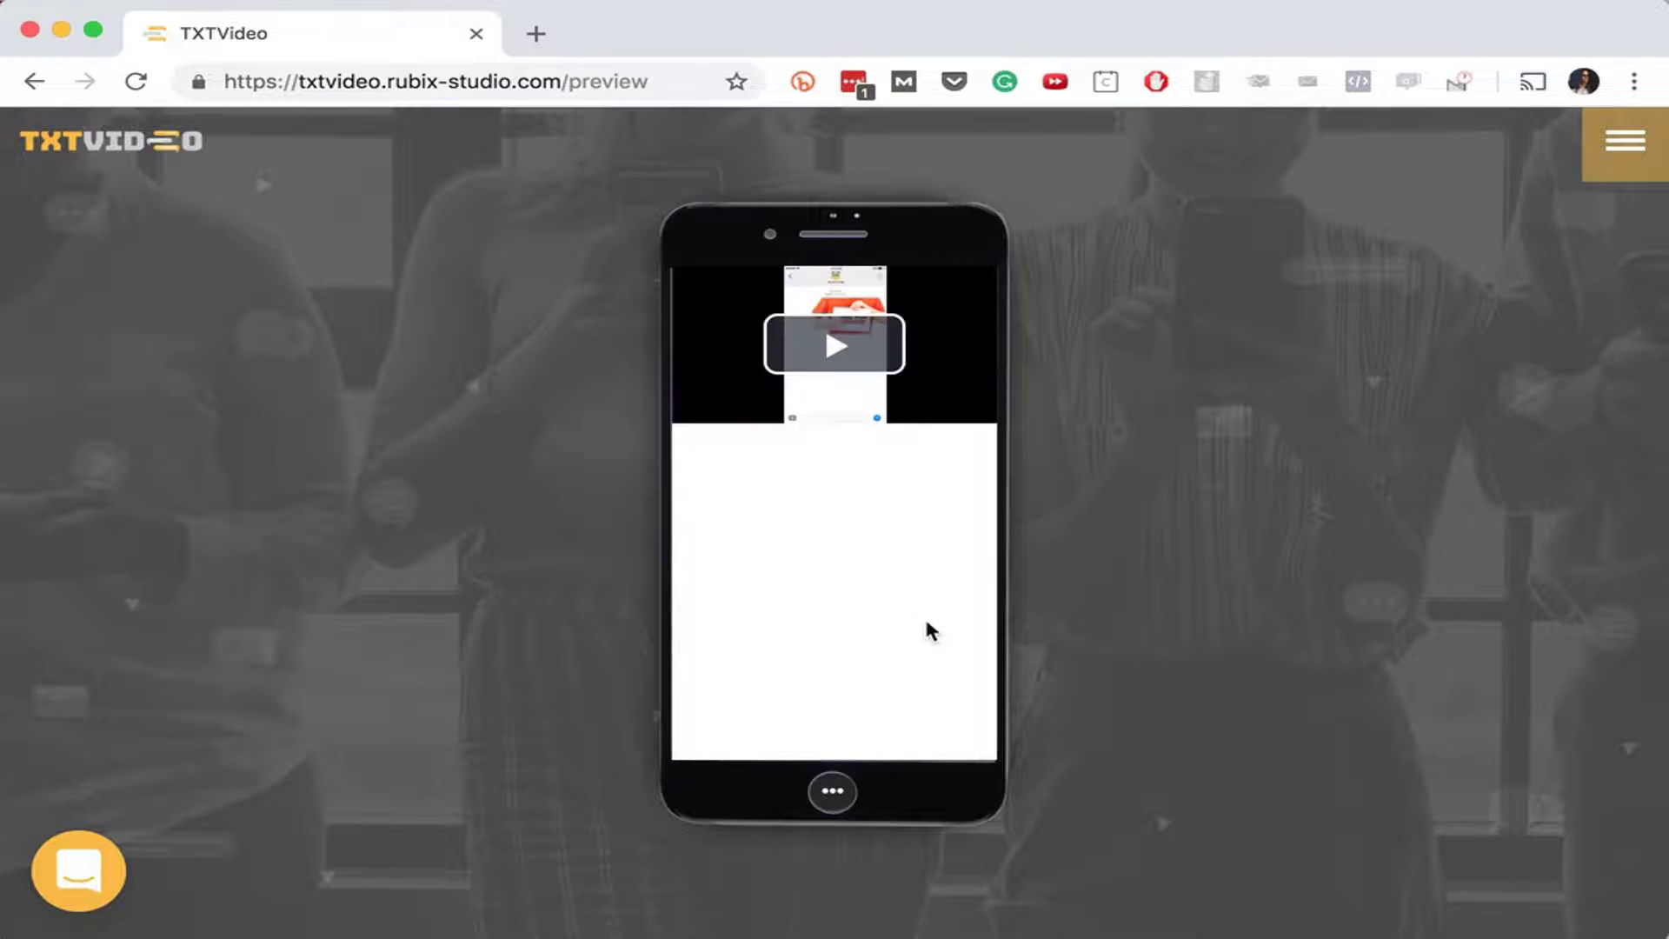
{"action": "left_click", "coordinate": [832, 791]}
{"action": "left_click", "coordinate": [813, 691]}
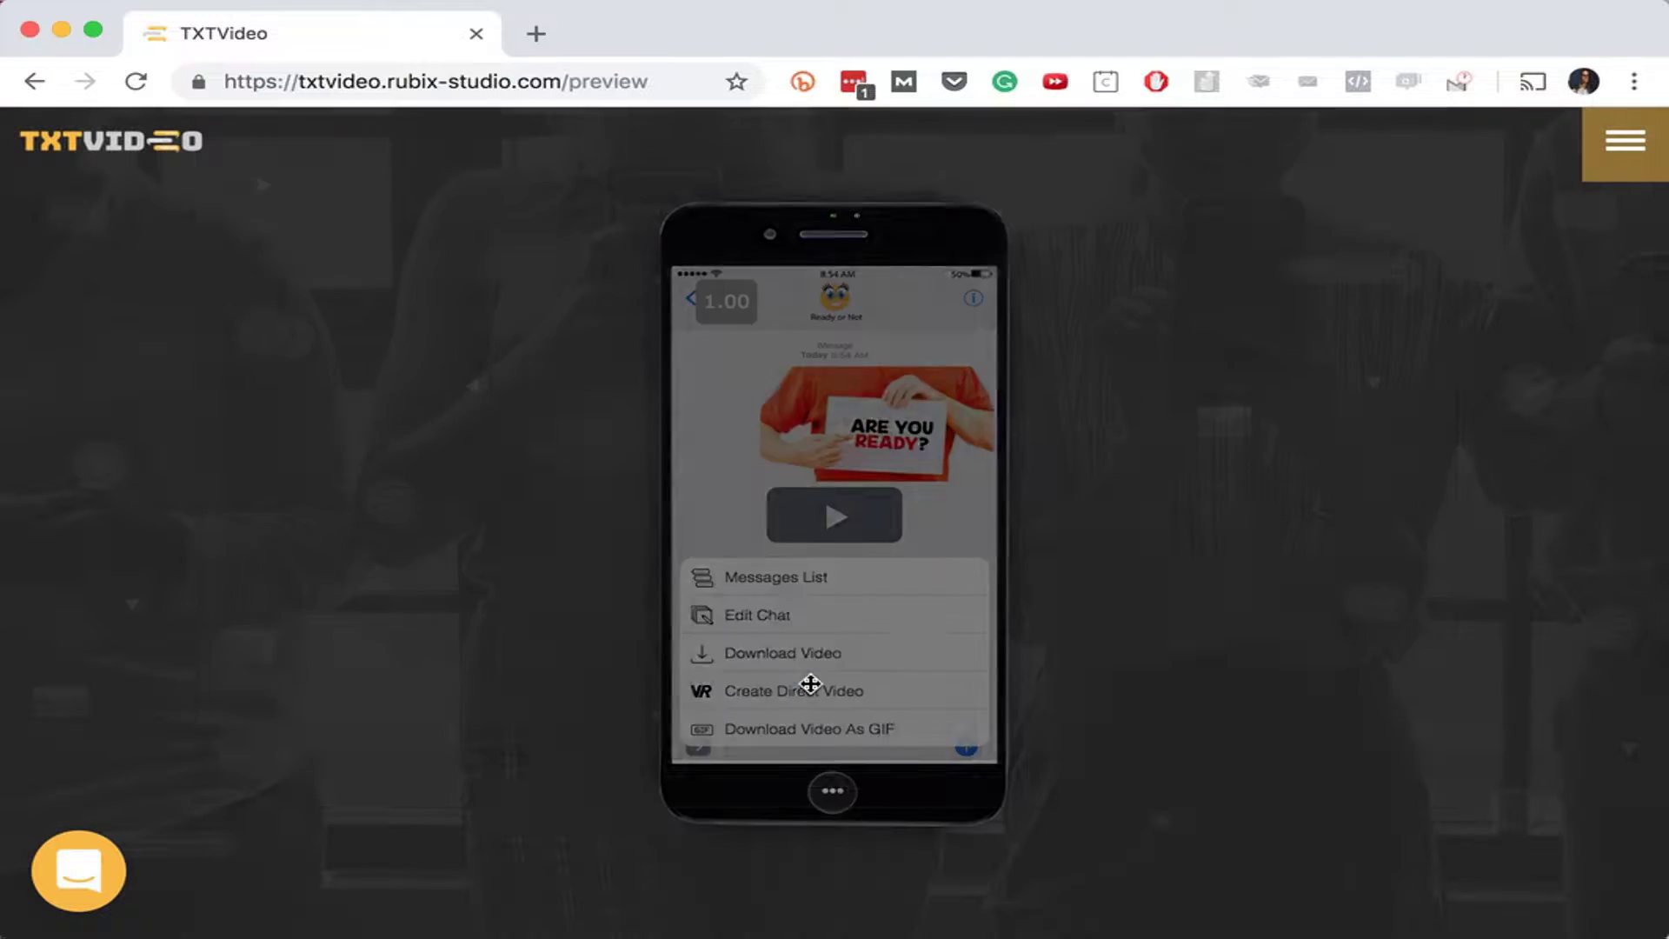
- Use the gallery photo of the man looking at his phone as the Direct Video's background cover image
{"action": "left_click", "coordinate": [631, 256]}
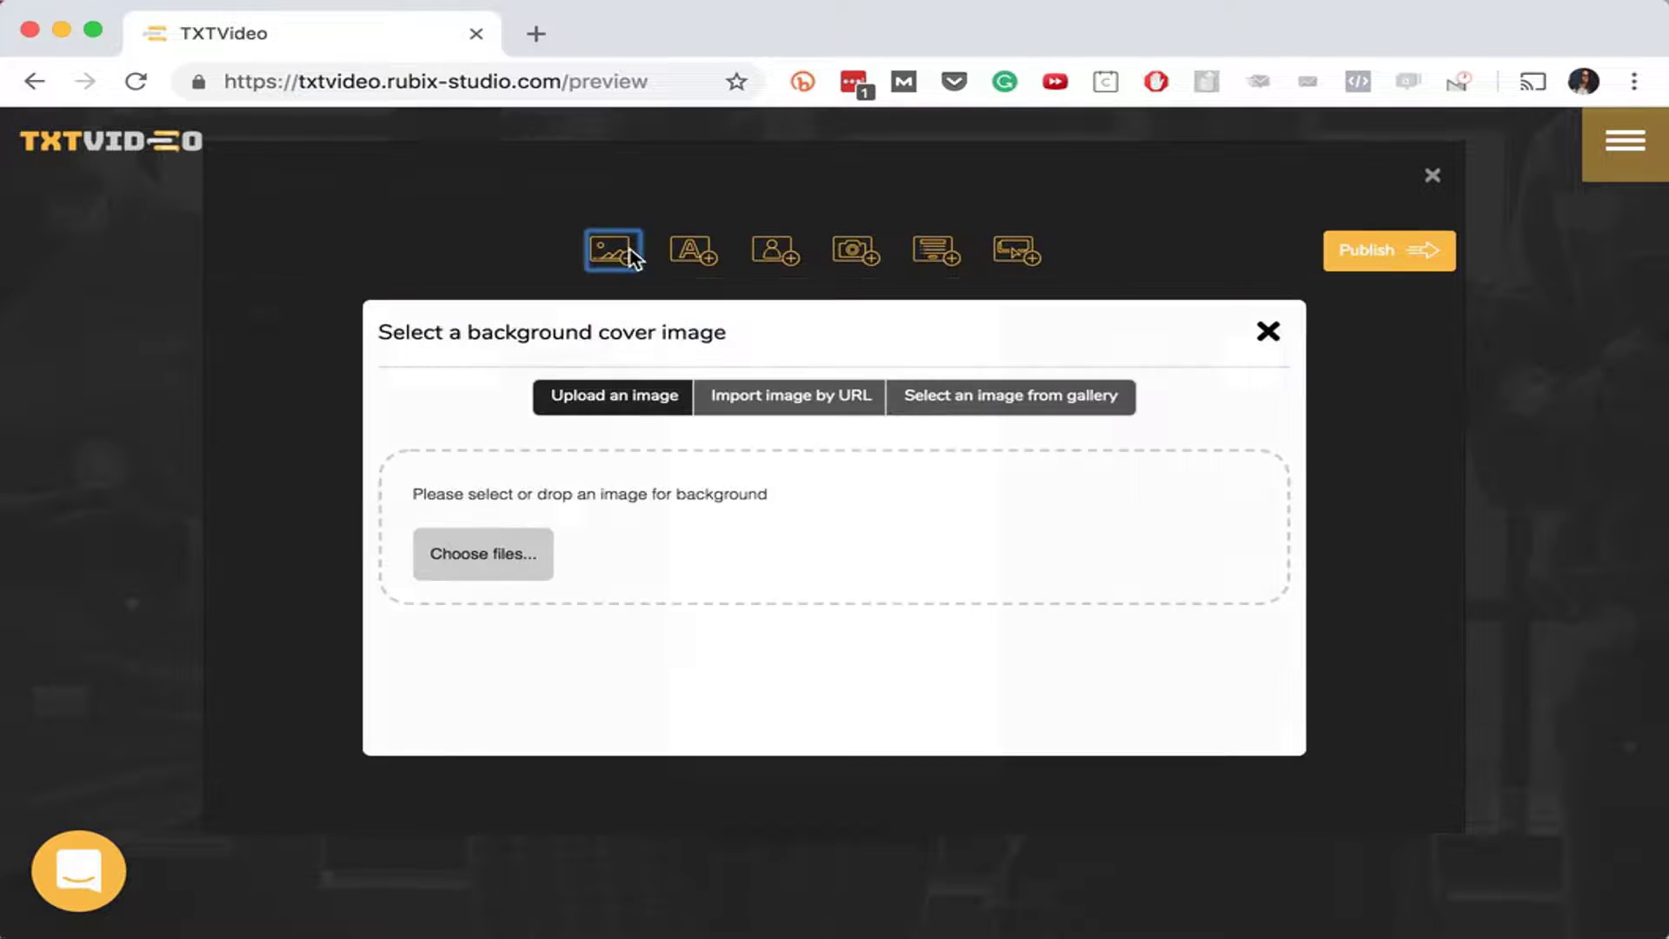
{"action": "left_click", "coordinate": [985, 420]}
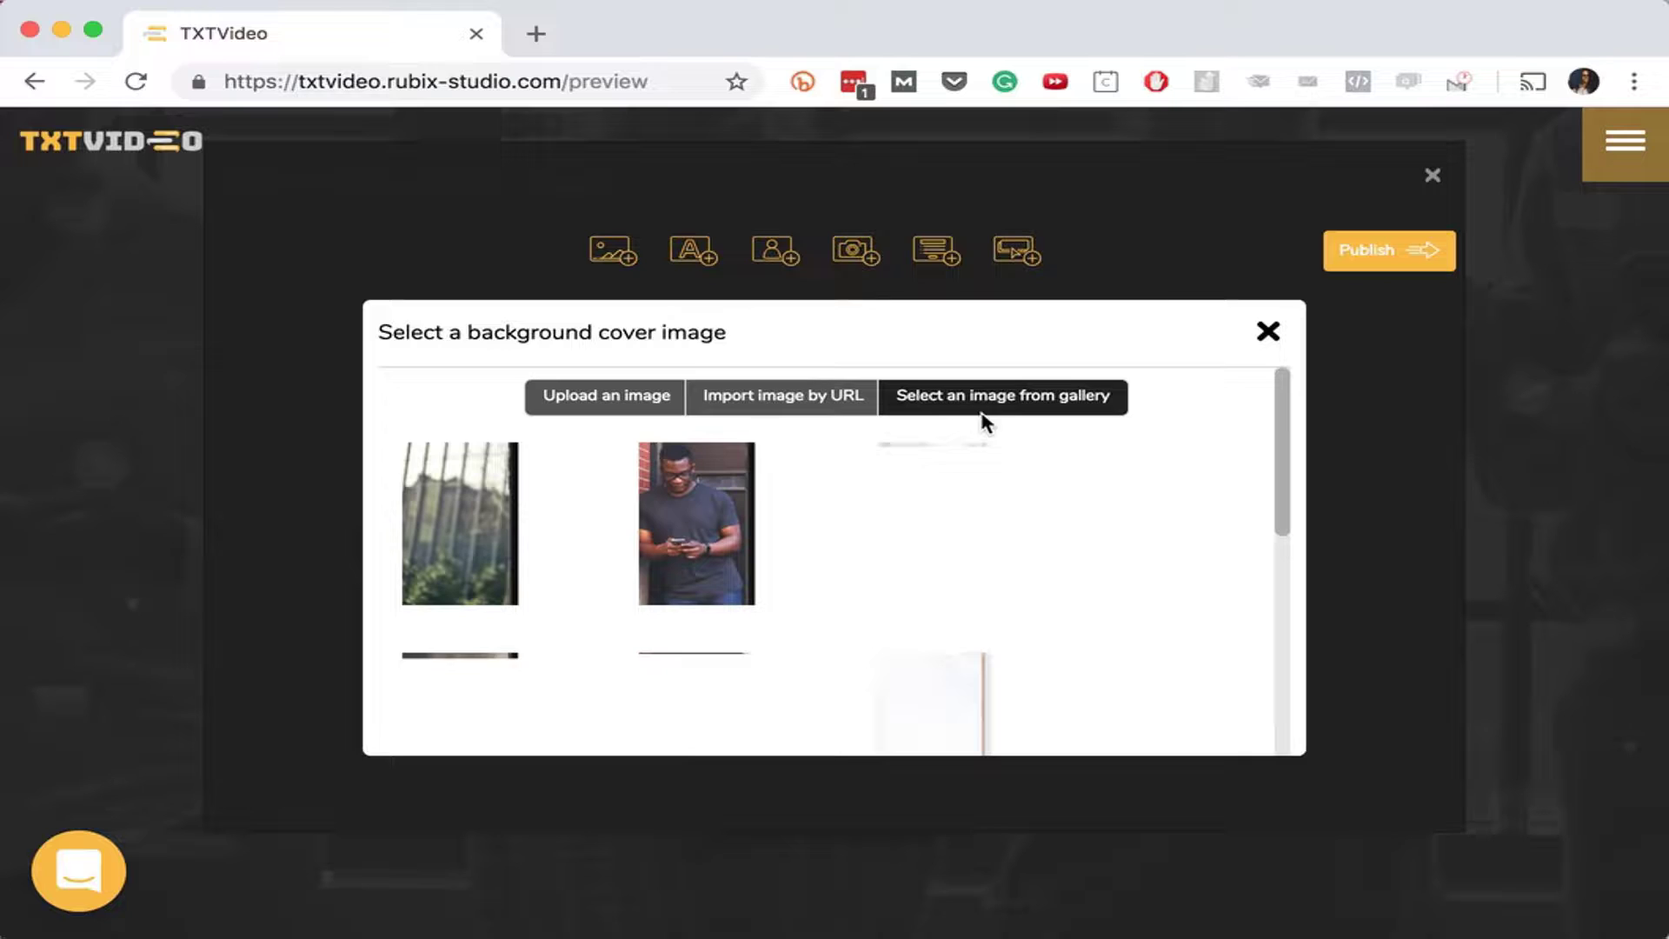
{"action": "left_click", "coordinate": [753, 496]}
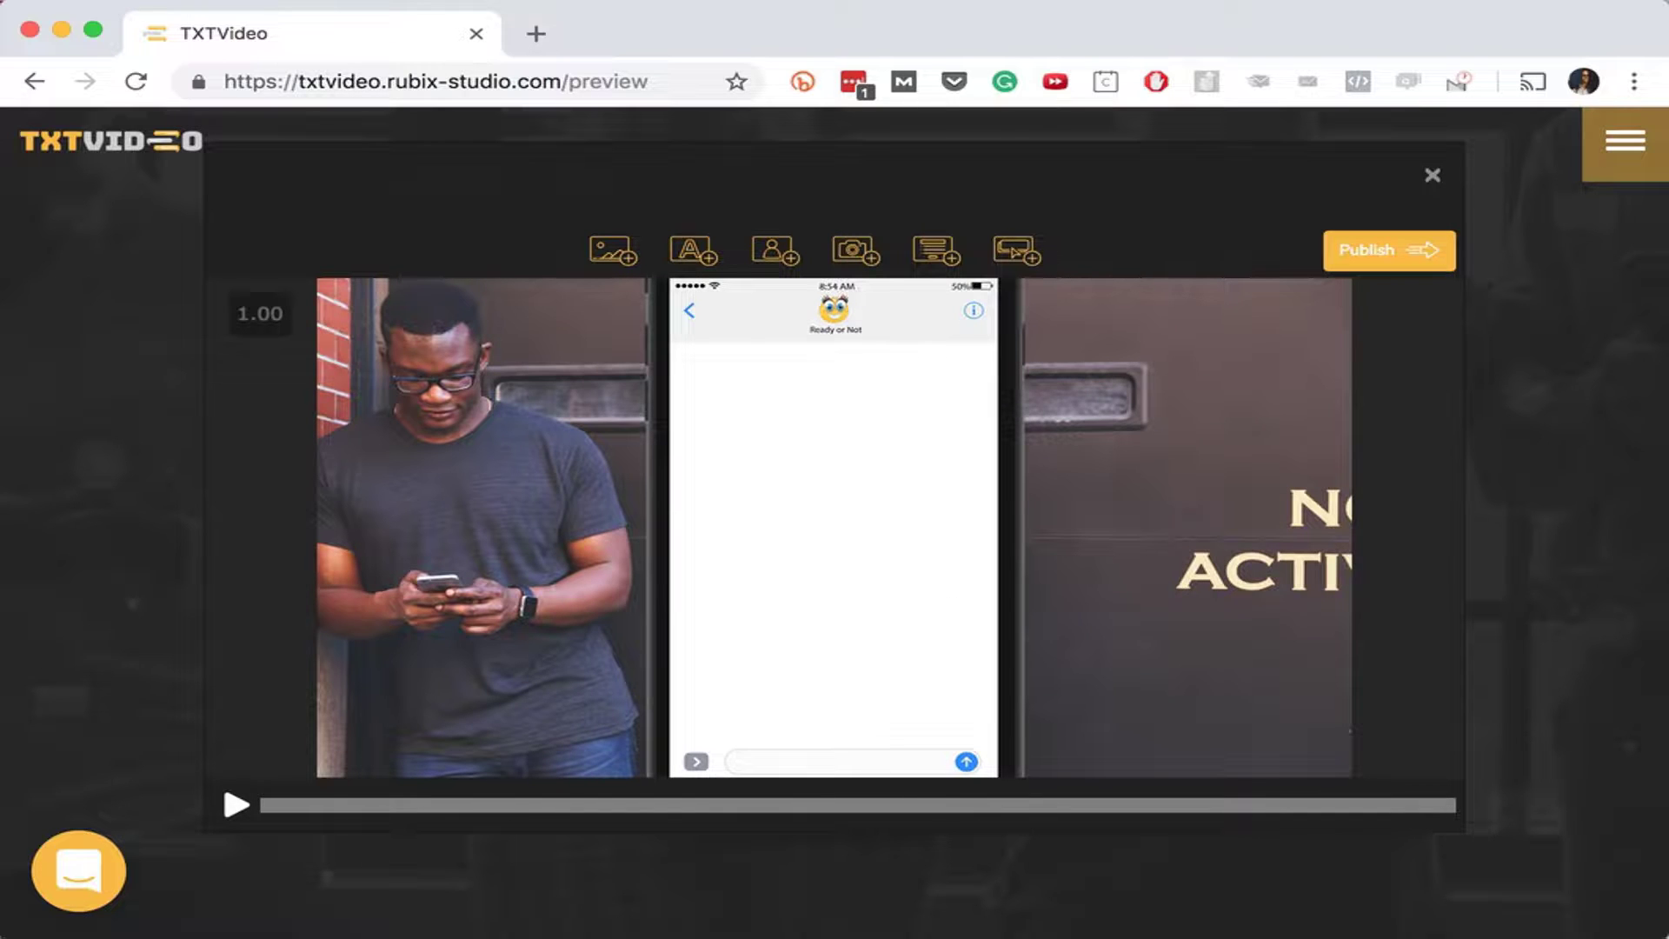
- Add a "Find Out More" lead form with Name, Email and Mobile fields close to the end of the "Ready or Not" video
{"action": "left_click", "coordinate": [250, 805]}
{"action": "left_click", "coordinate": [908, 805]}
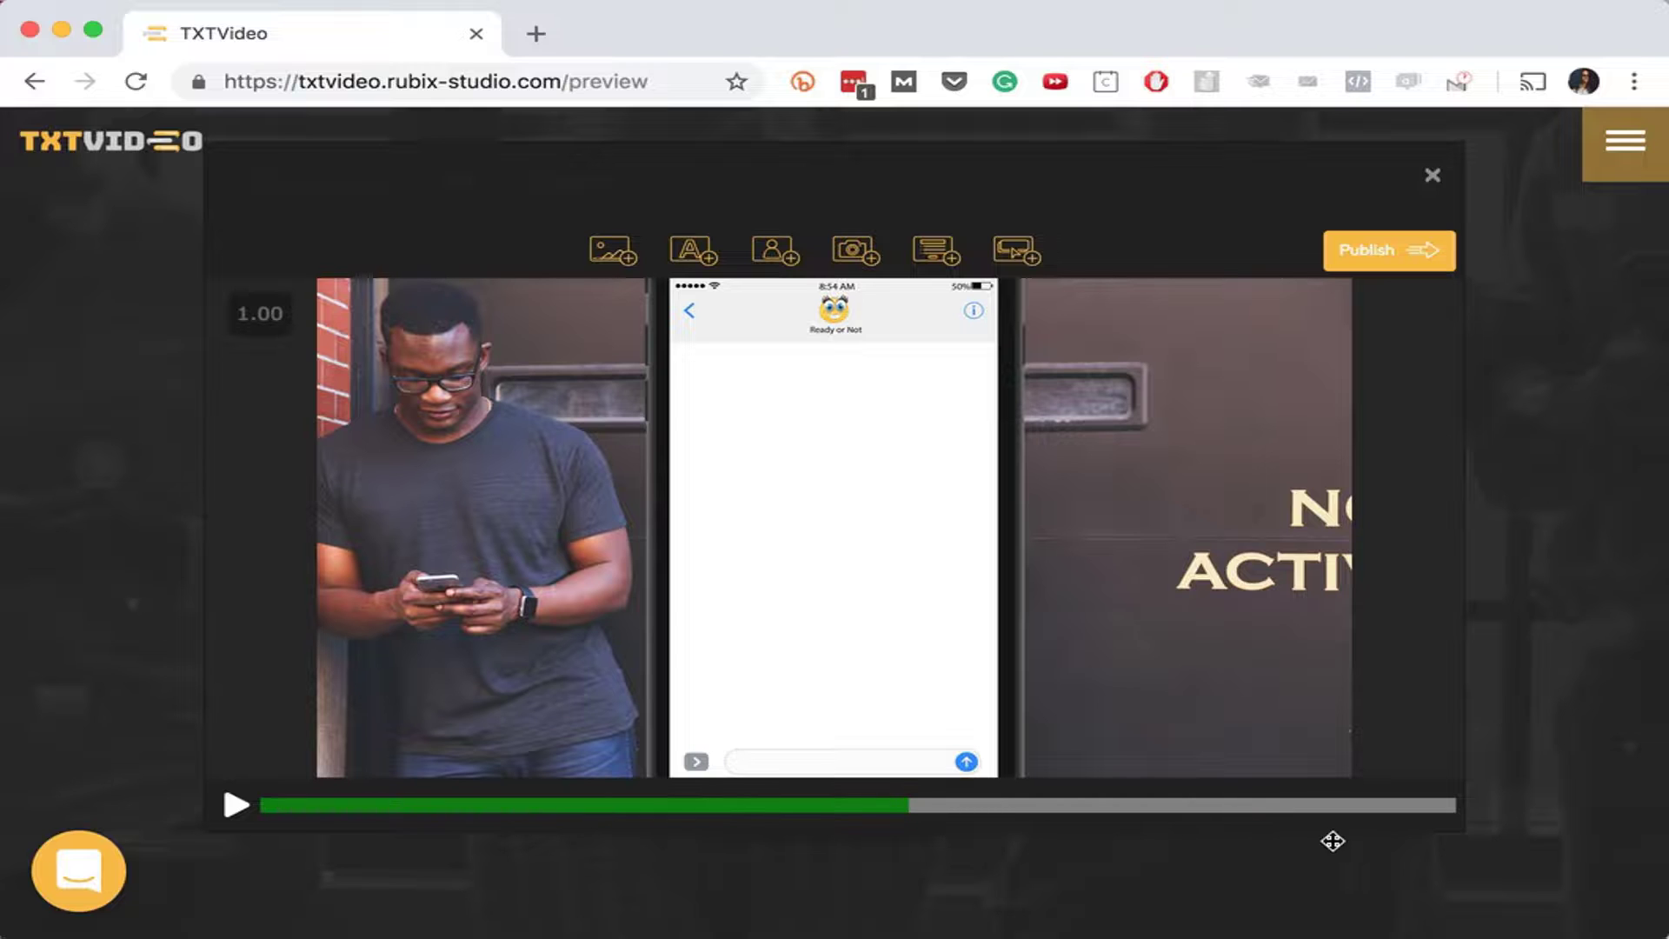
{"action": "left_click", "coordinate": [1349, 805]}
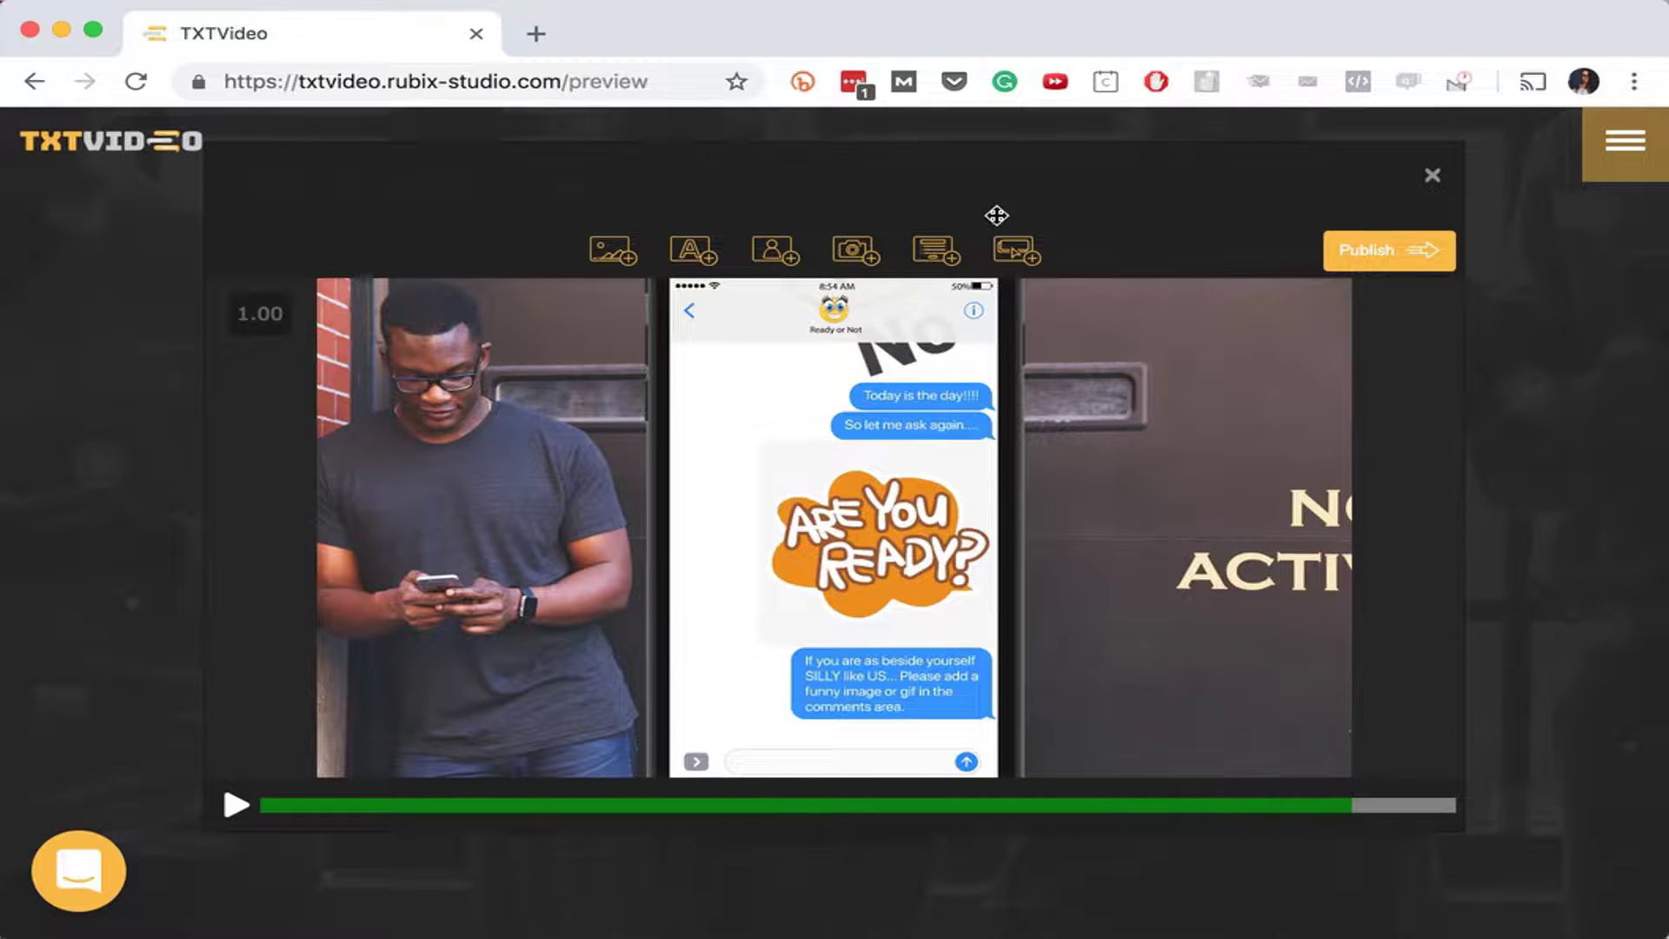
{"action": "left_click", "coordinate": [936, 250]}
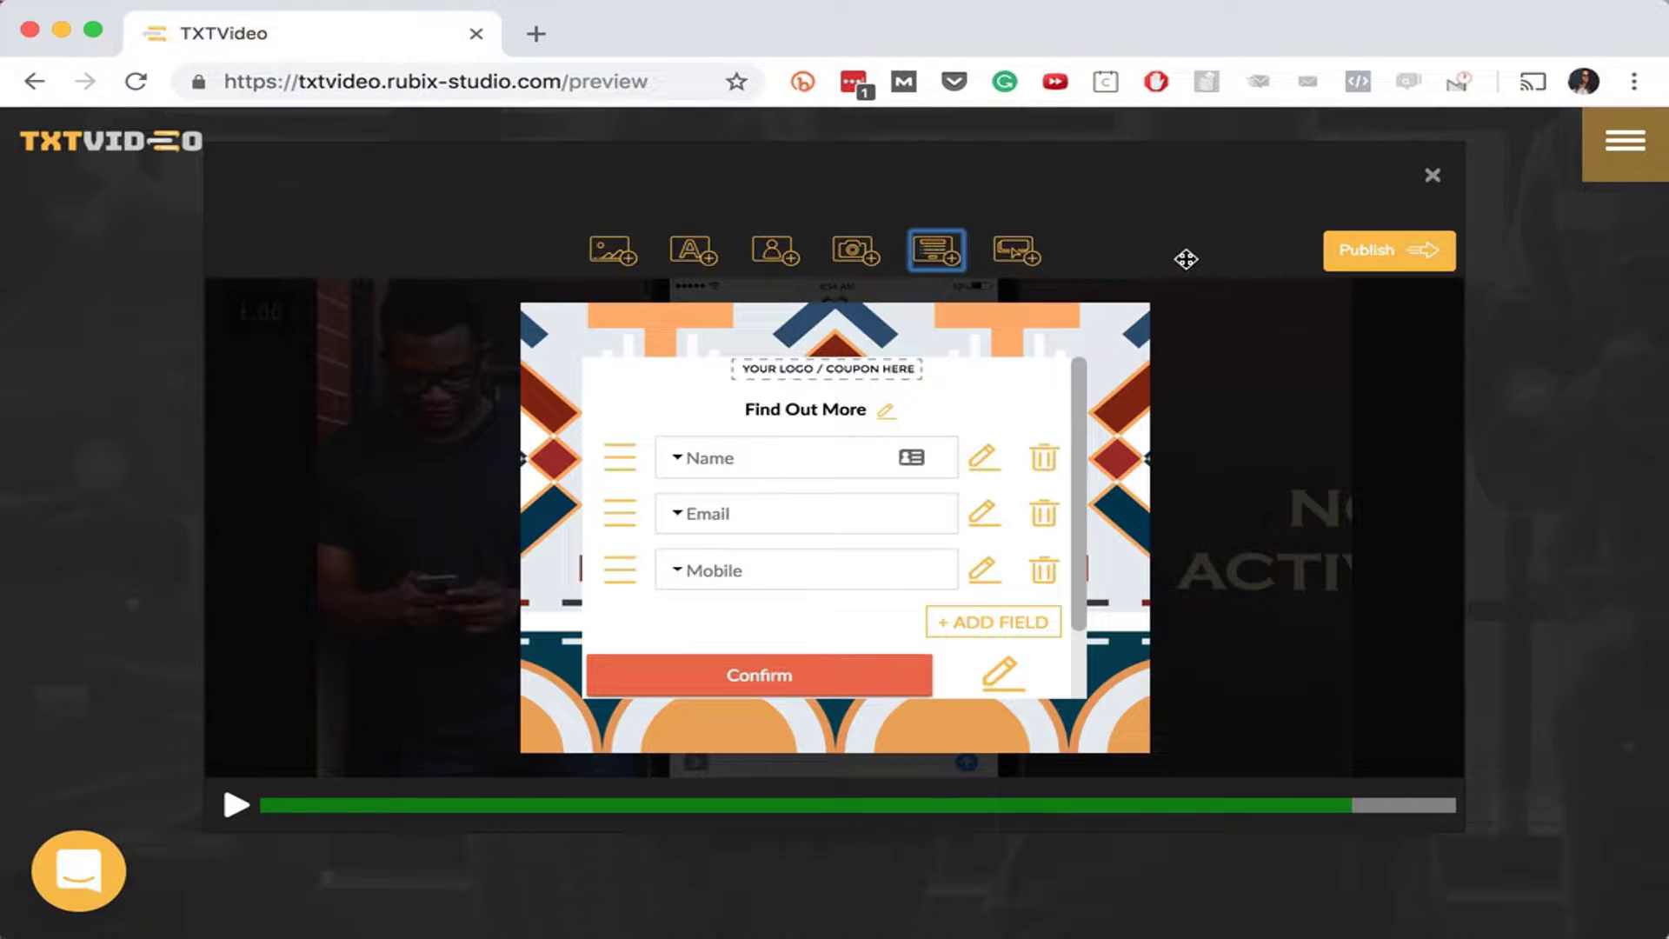
- Start publishing the Direct Video with the name "THIS IS THE NAME" and the description "This is the decription"
{"action": "left_click", "coordinate": [1348, 257]}
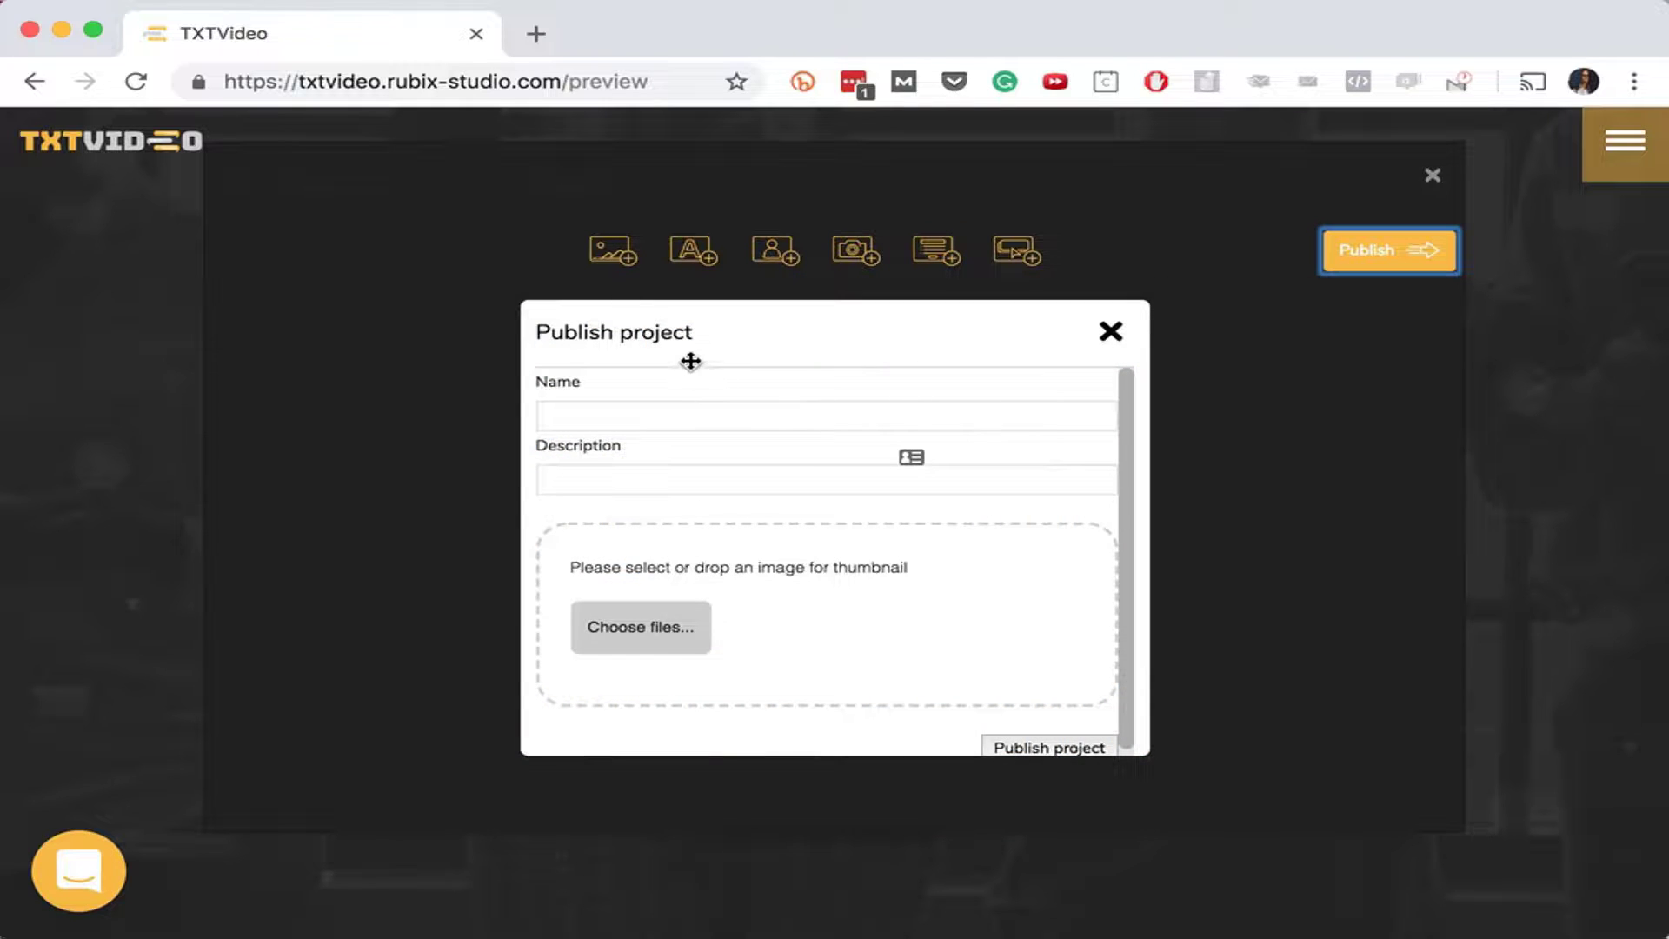
{"action": "left_click", "coordinate": [672, 404]}
{"action": "type", "text": "T"}
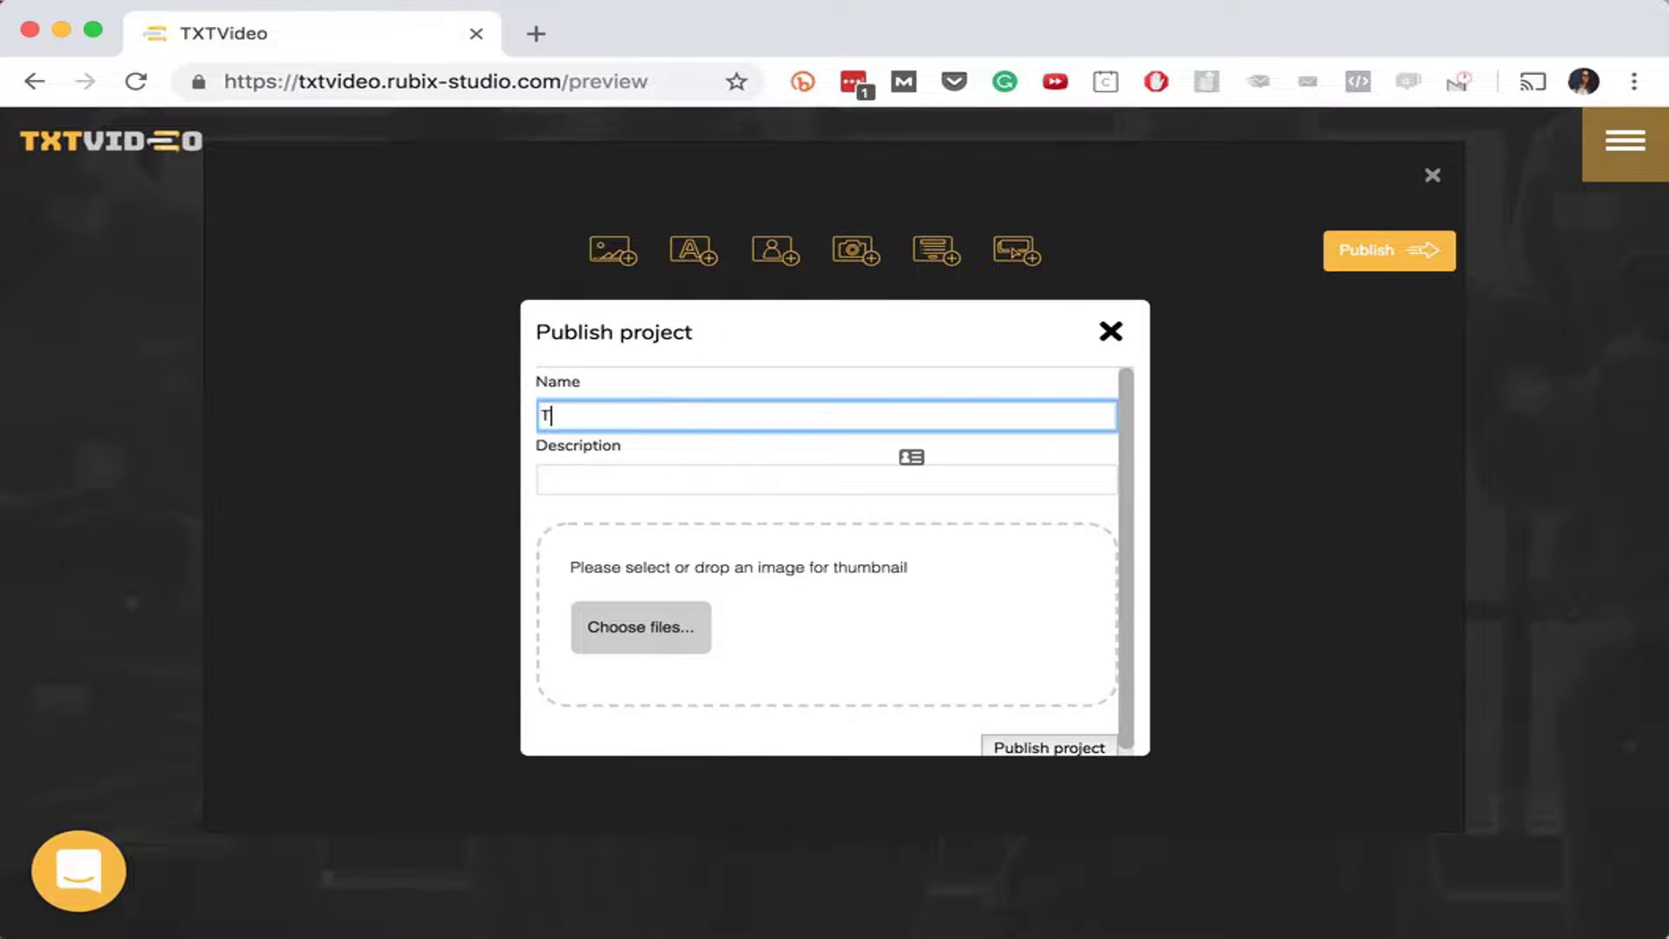
{"action": "type", "text": "HIS IS THE NAME"}
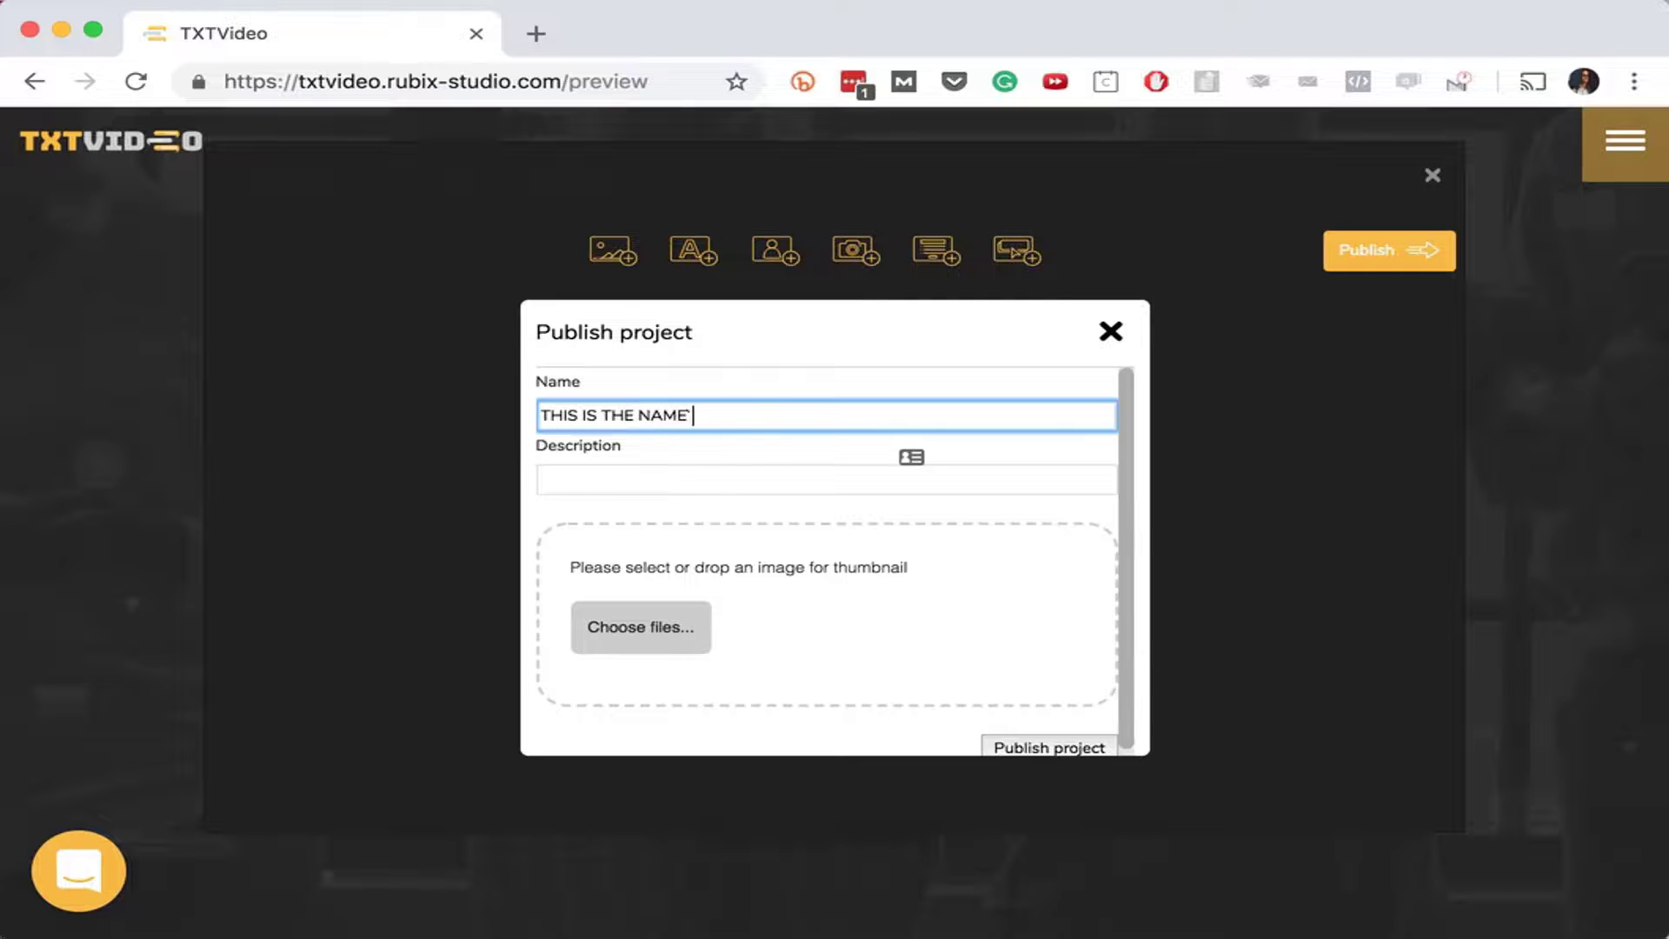
{"action": "key", "text": "Tab"}
{"action": "type", "text": "THI"}
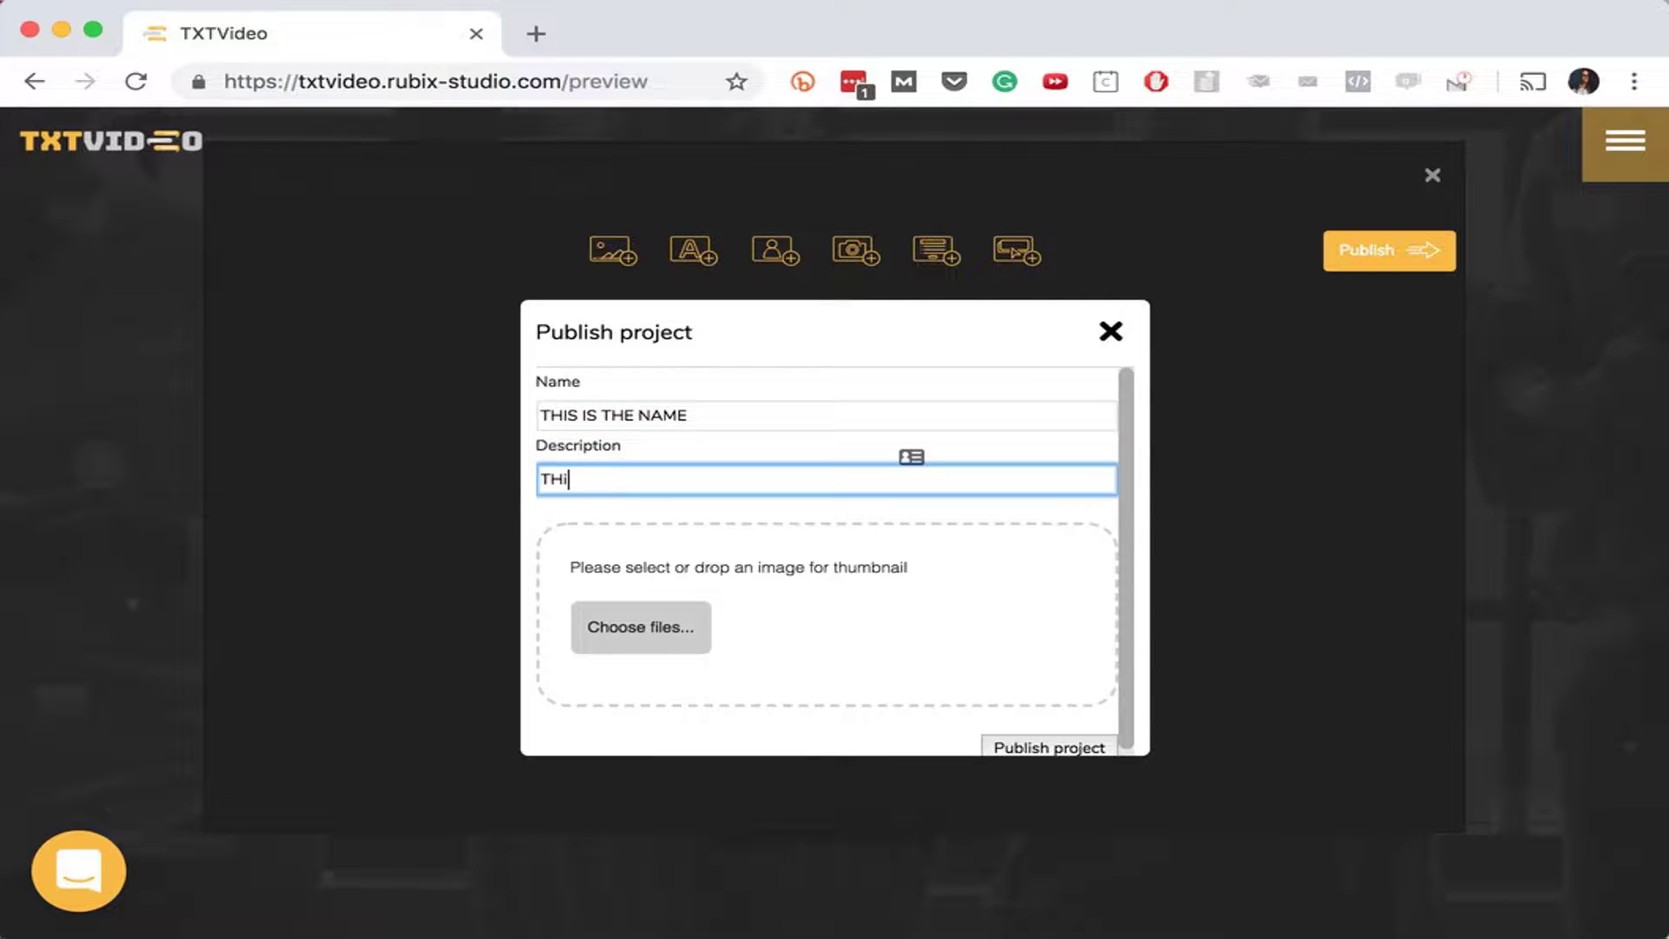
{"action": "key", "text": "BackSpace"}
{"action": "key", "text": "BackSpace"}
{"action": "type", "text": "his is the decription"}
- Use TXTVideoDirect-Logo-Favicon-Large.jpg from the Desktop as the project's thumbnail and publish the project
{"action": "left_click", "coordinate": [631, 626]}
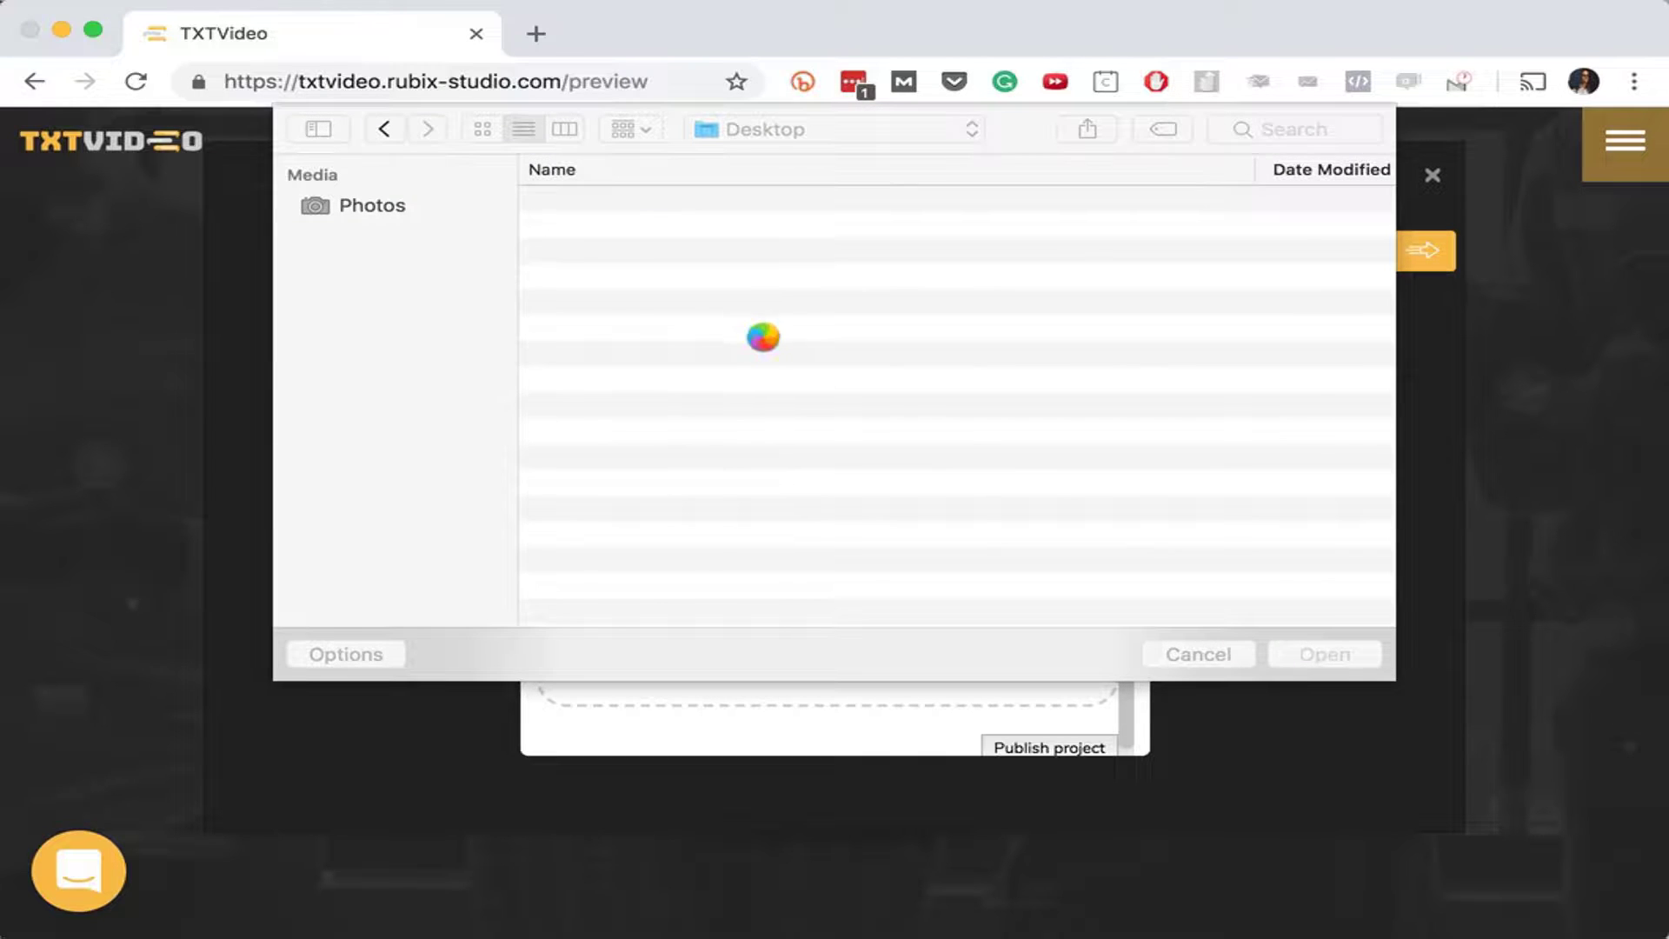
{"action": "scroll", "coordinate": [761, 420], "scroll_direction": "down", "scroll_amount": 5}
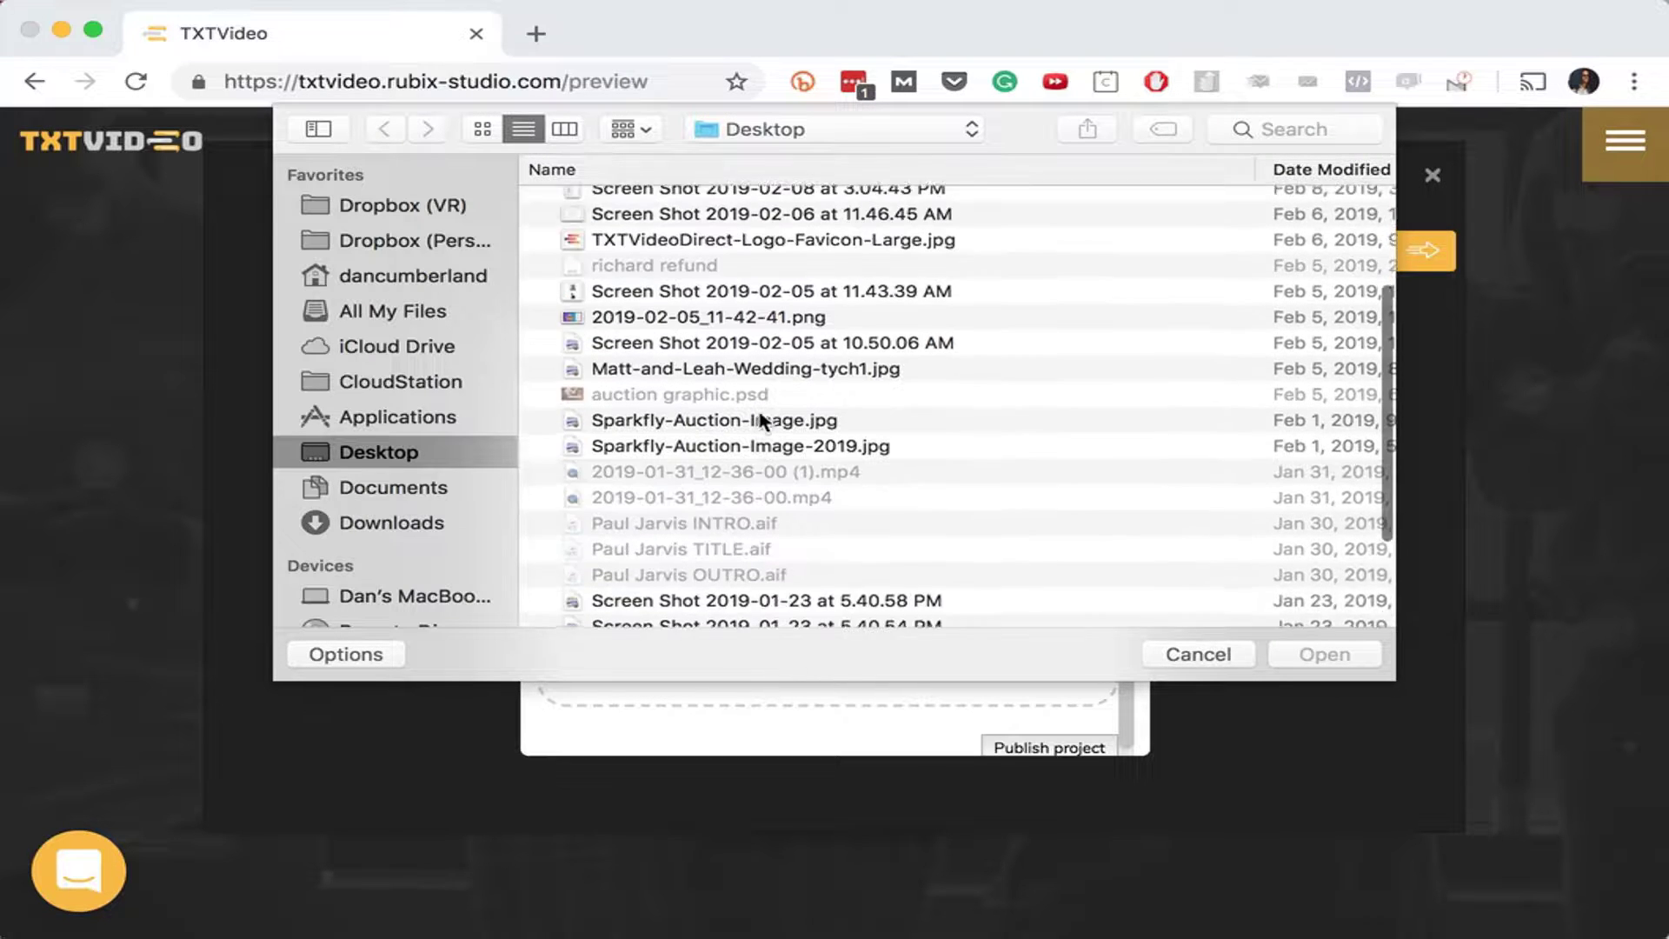
{"action": "scroll", "coordinate": [758, 416], "scroll_direction": "up", "scroll_amount": 2}
{"action": "left_click", "coordinate": [760, 267]}
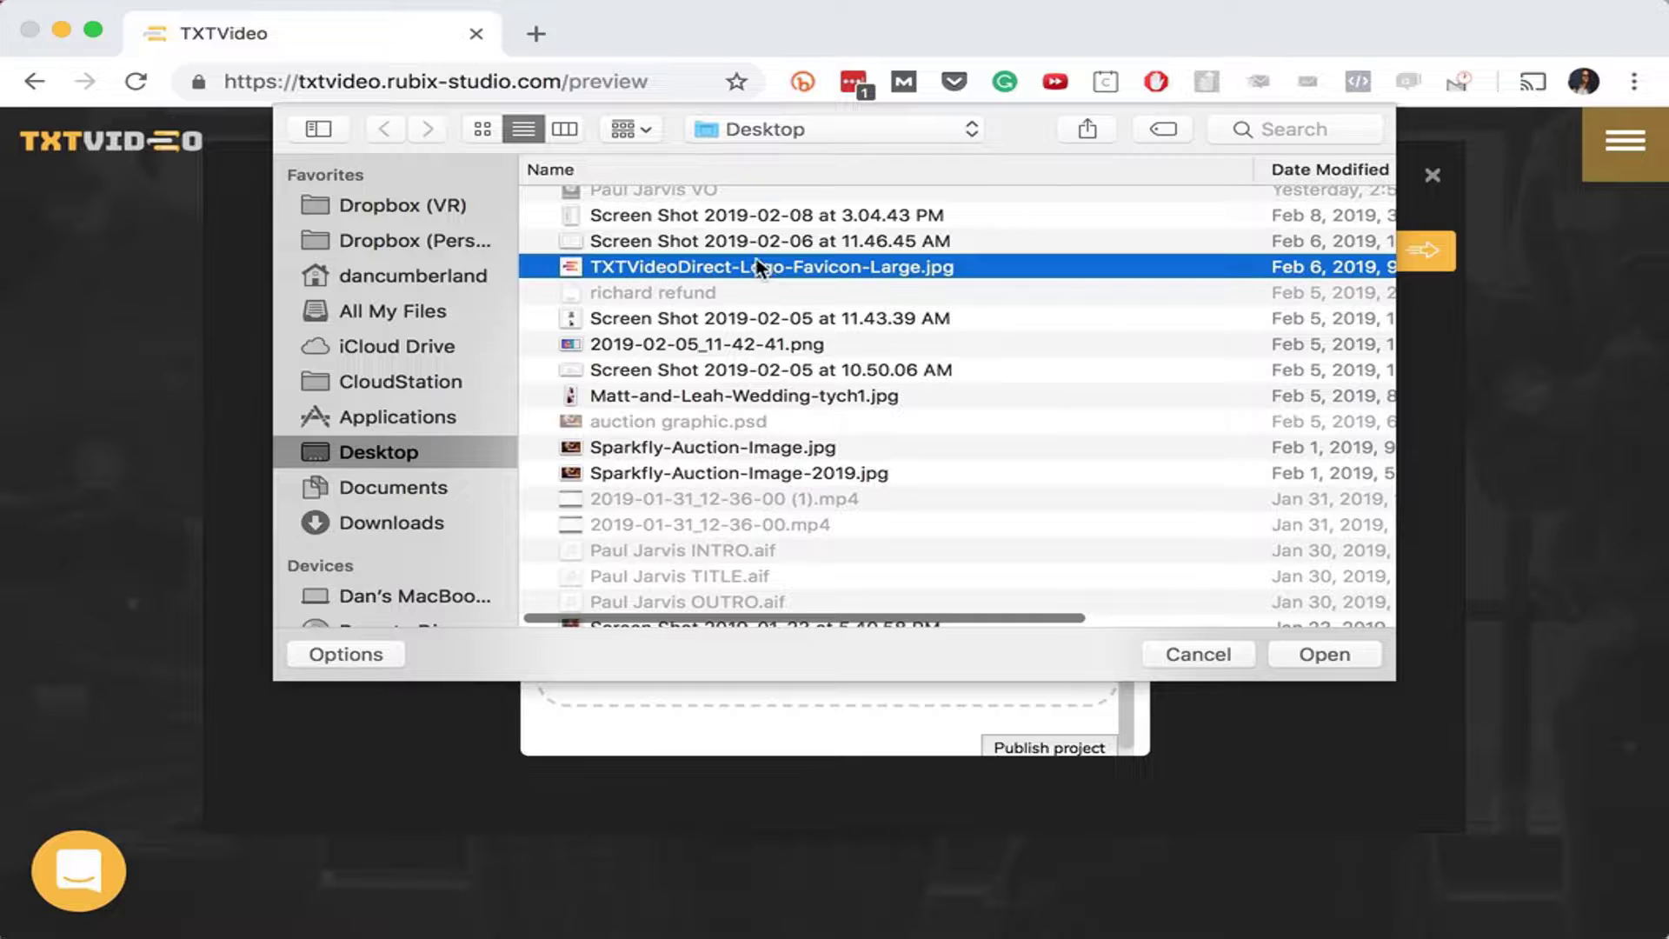
{"action": "left_click", "coordinate": [1314, 656]}
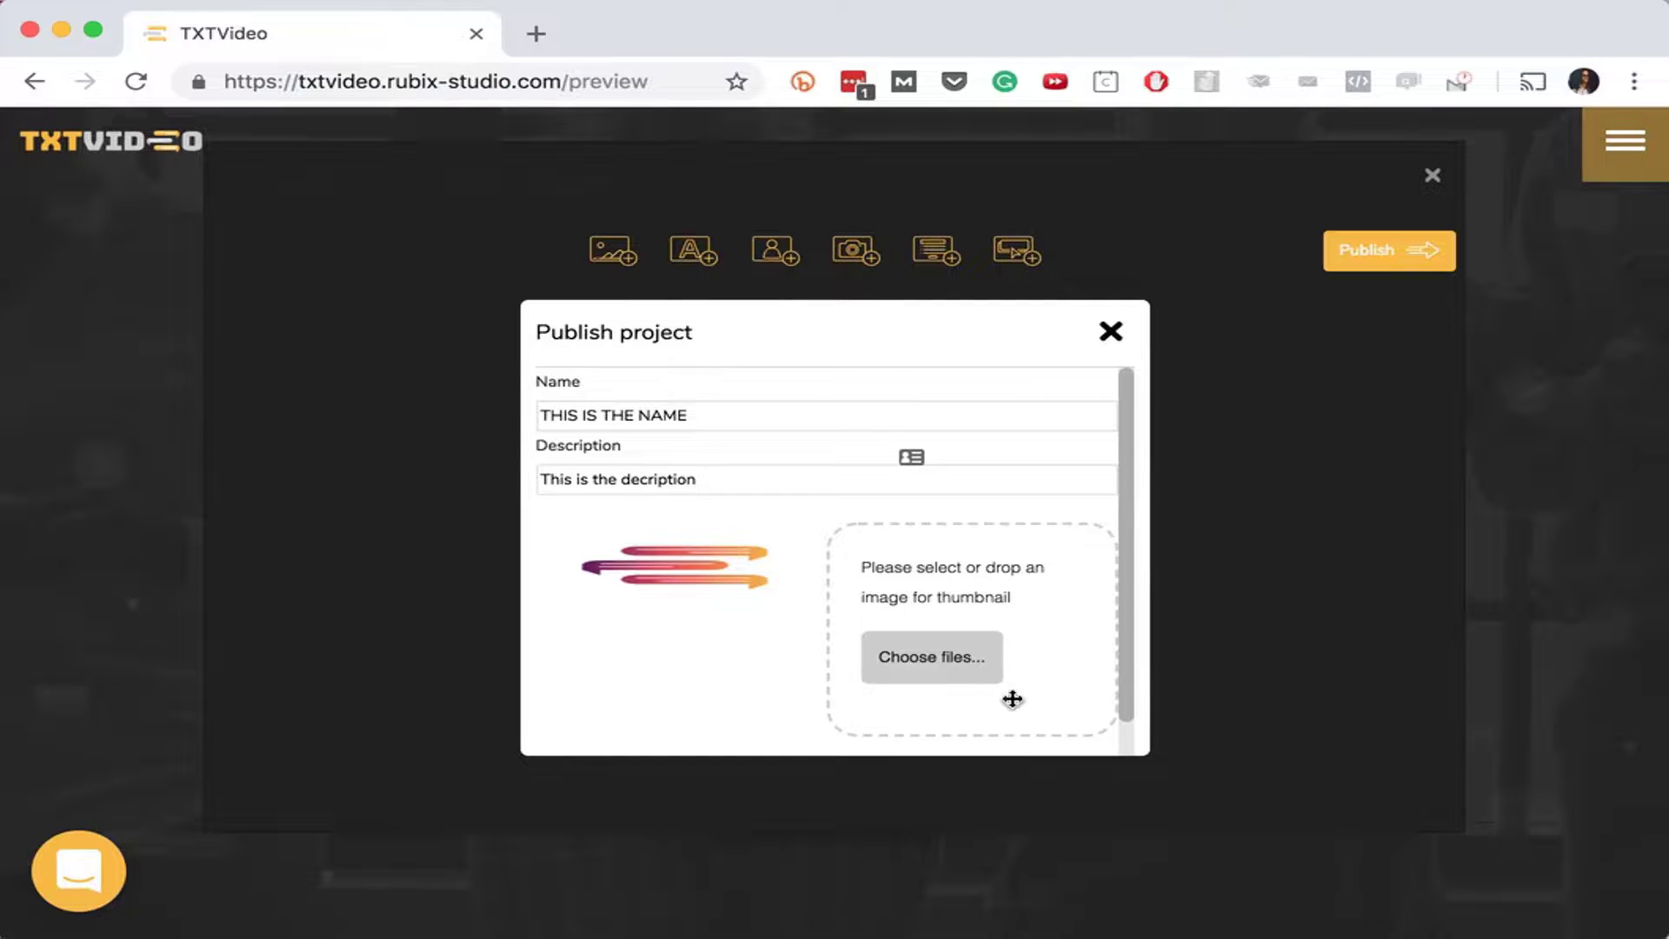
{"action": "scroll", "coordinate": [1127, 626], "scroll_direction": "down", "scroll_amount": 1}
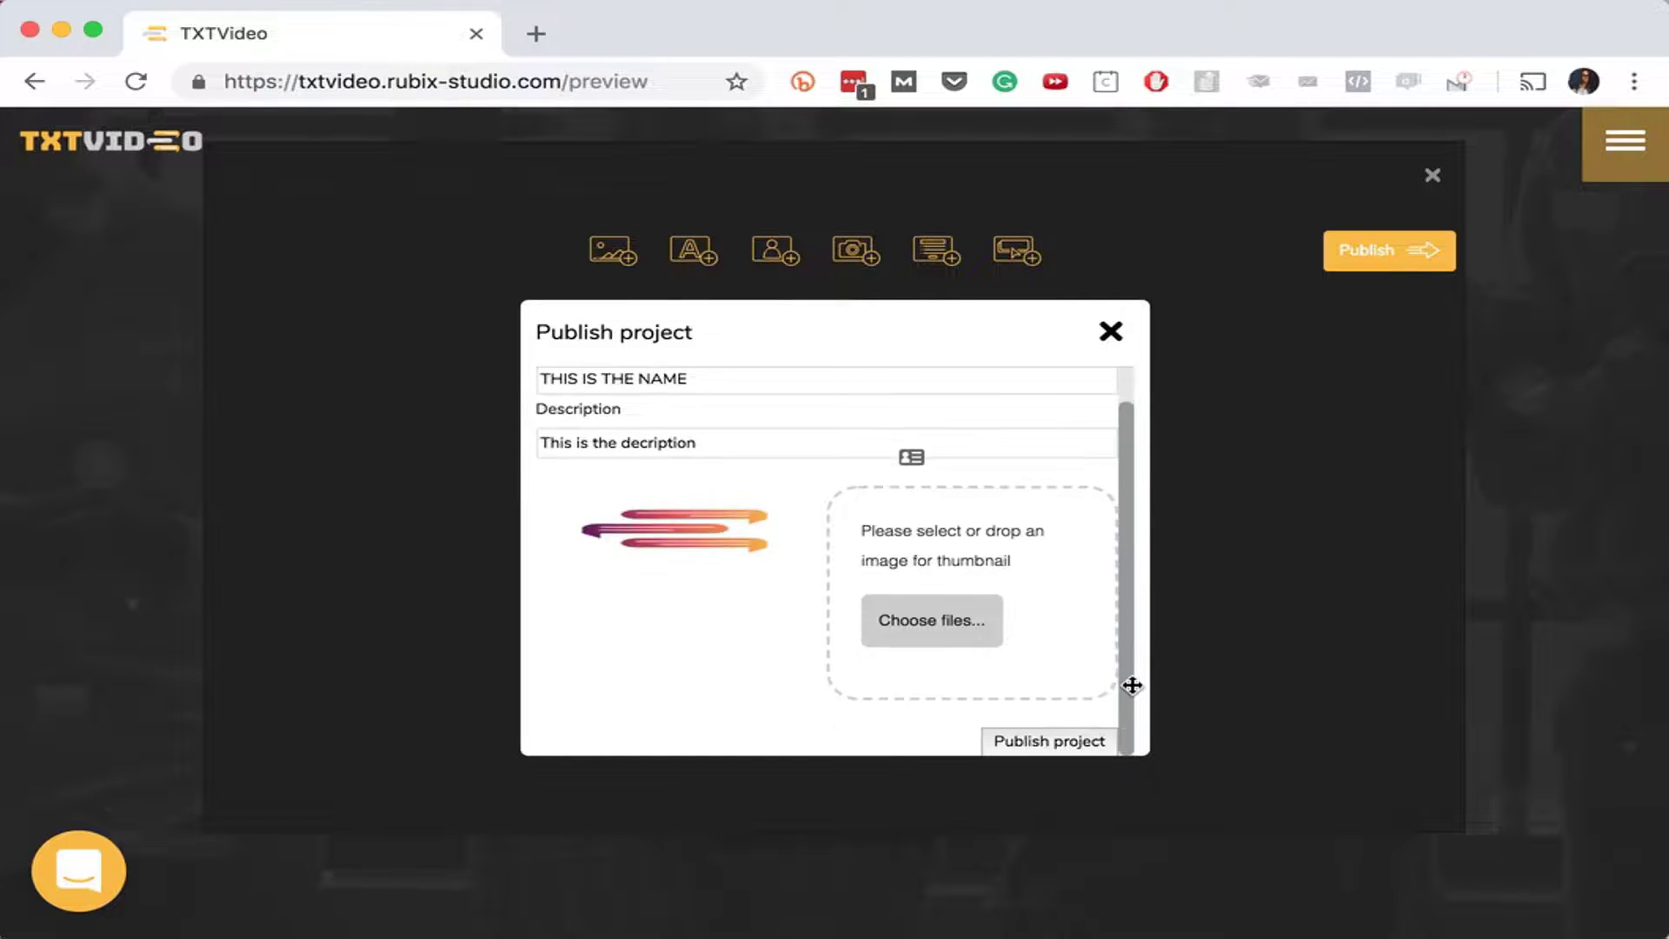
{"action": "left_click", "coordinate": [1071, 748]}
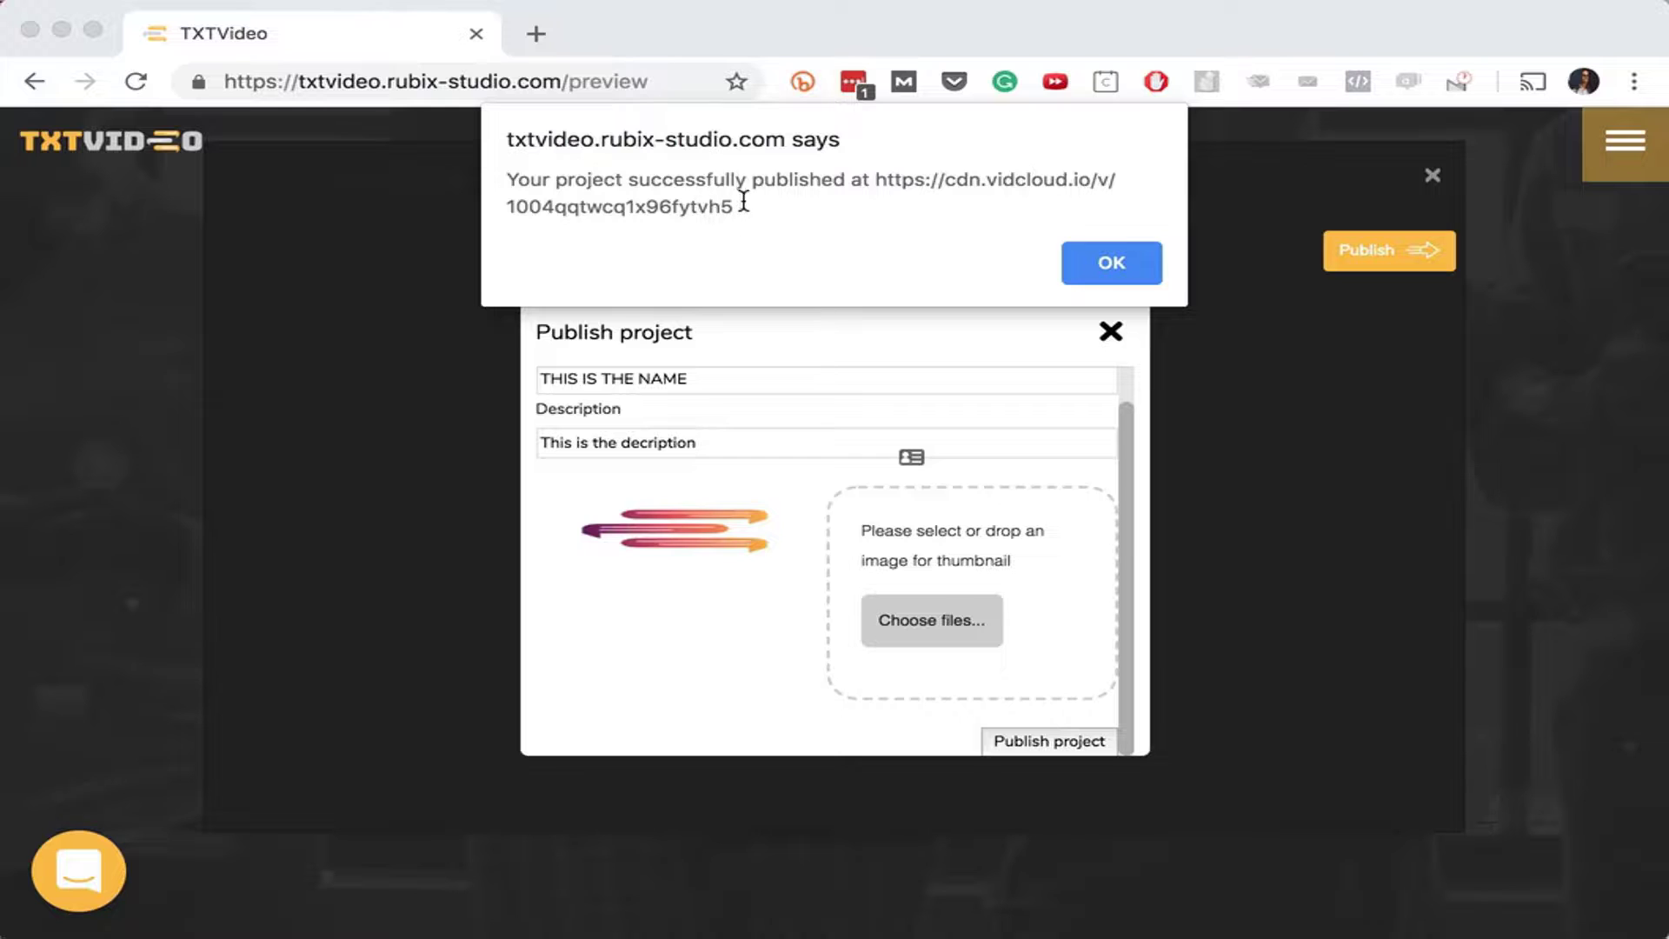
- Copy the published video's link, open it in a new browser tab and play the video, skipping ahead to about 0:36
{"action": "left_click_drag", "start_coordinate": [741, 206], "coordinate": [876, 183]}
{"action": "key", "text": "super+c"}
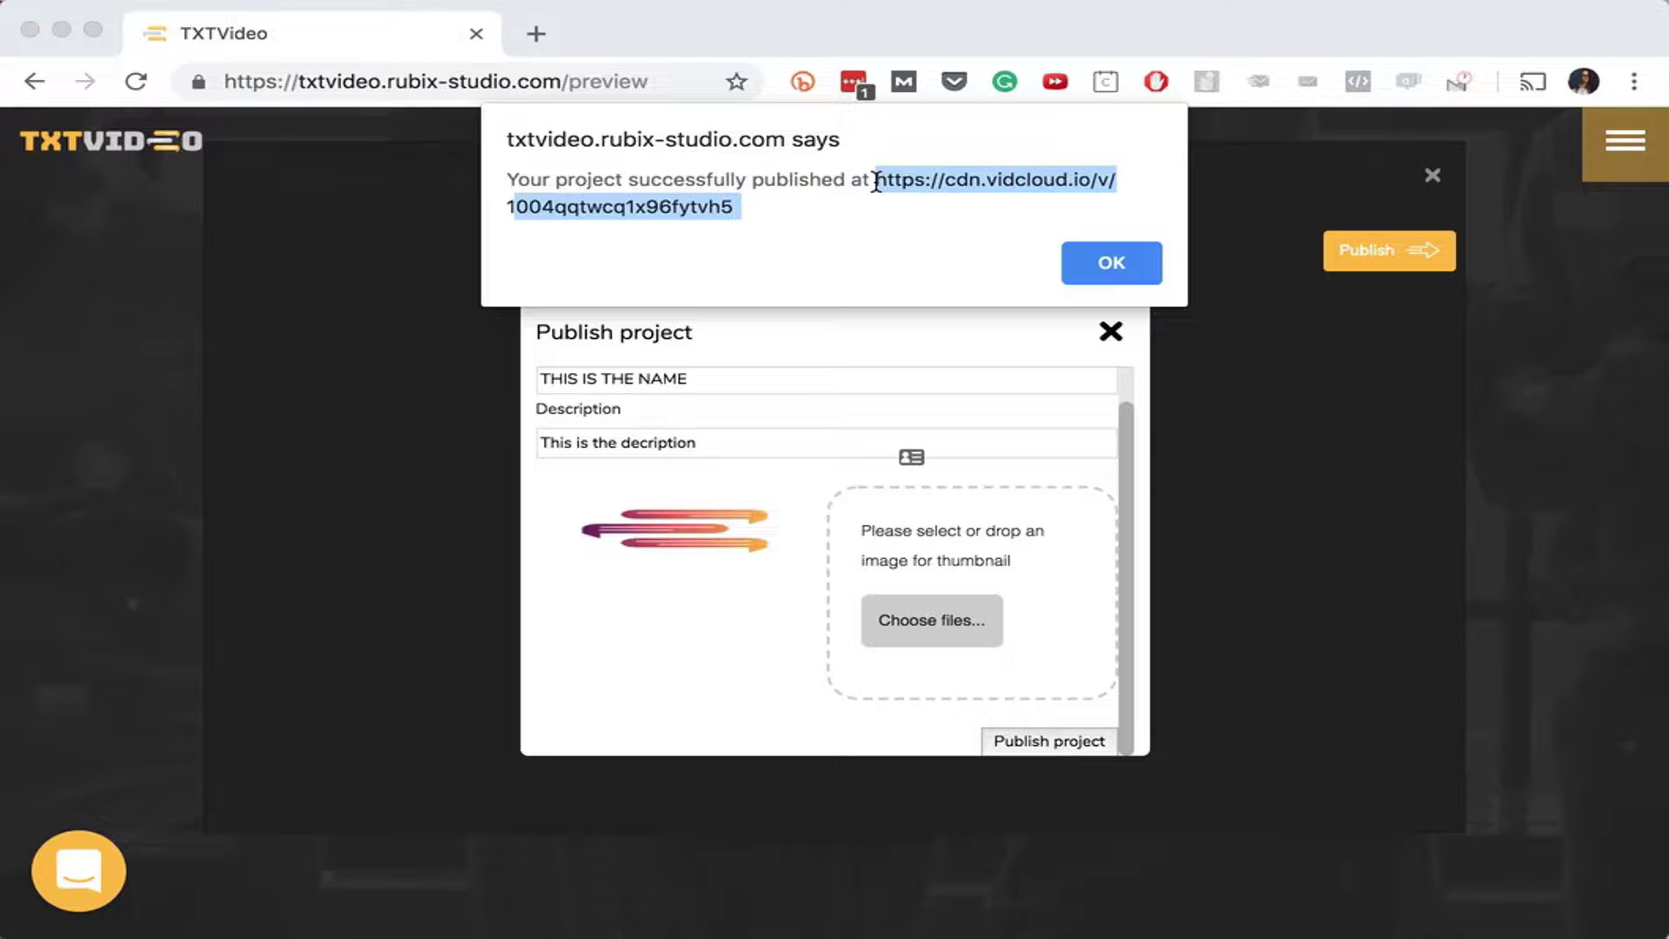
{"action": "left_click", "coordinate": [540, 37]}
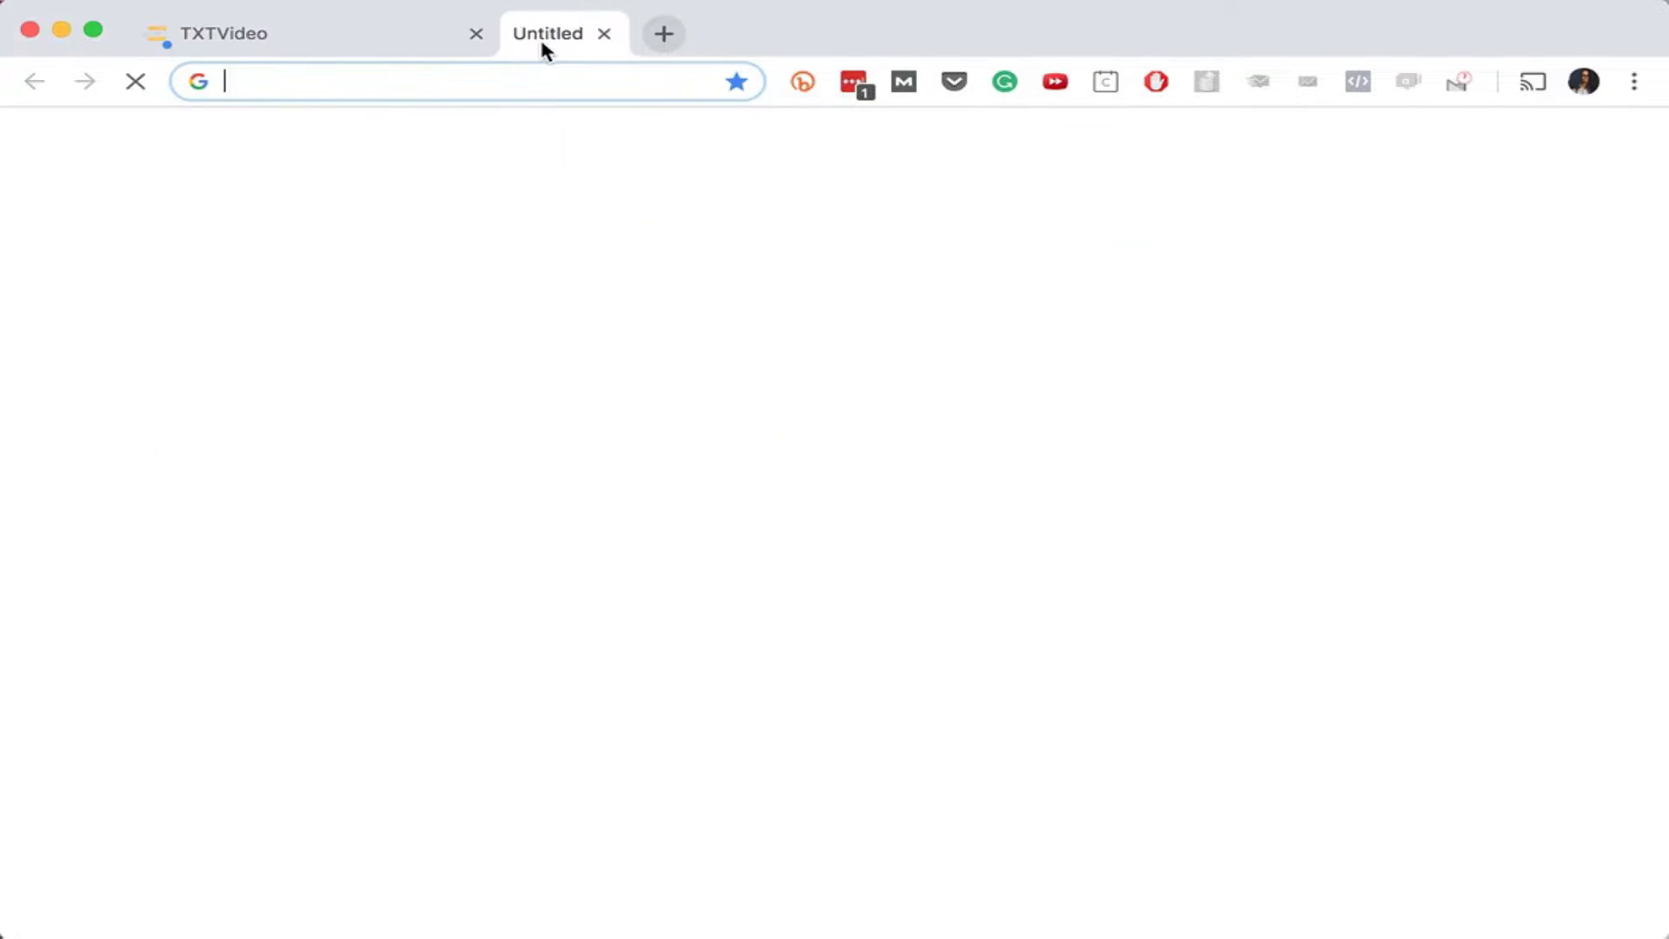
{"action": "key", "text": "super+v"}
{"action": "key", "text": "Return"}
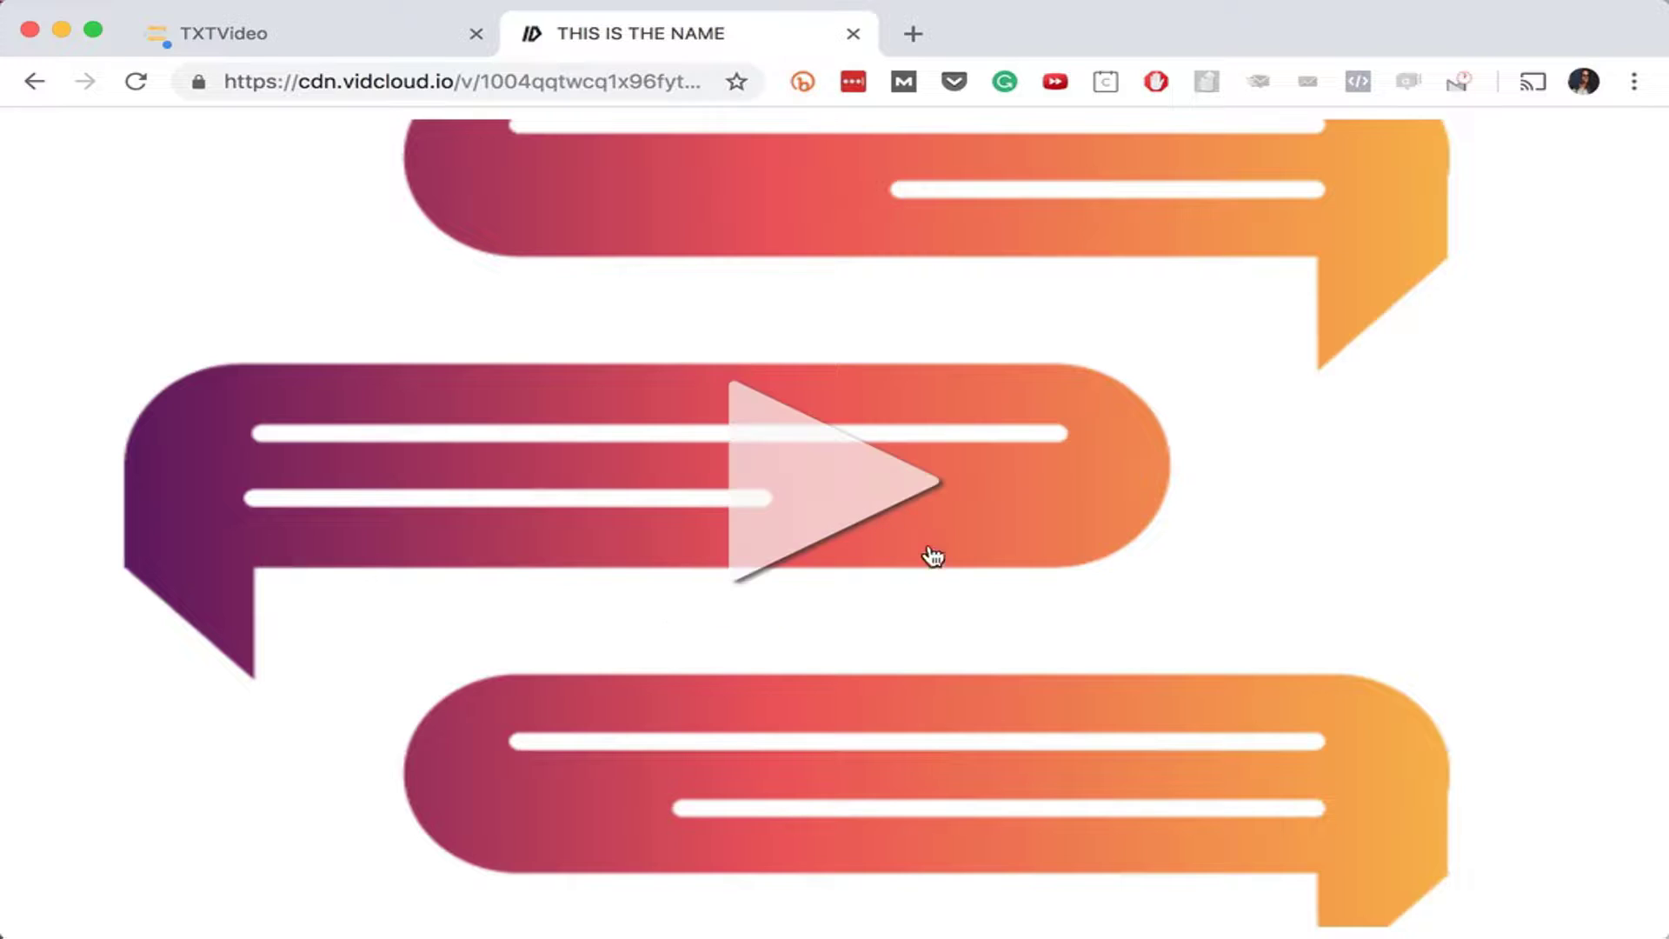
{"action": "left_click", "coordinate": [780, 484]}
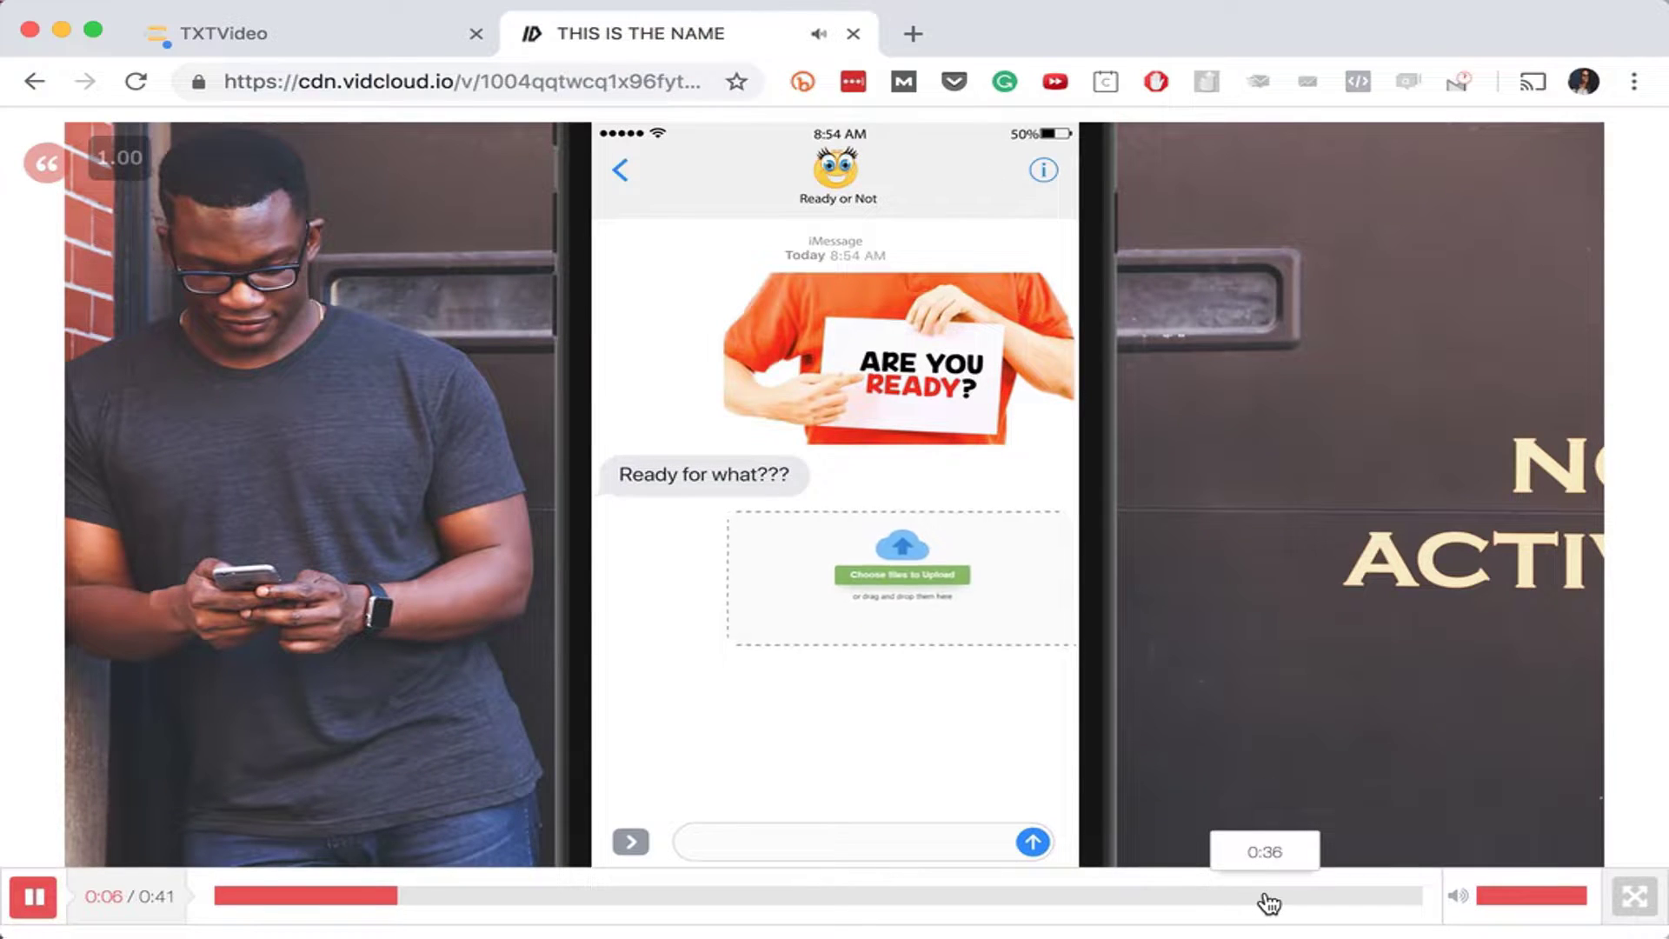
{"action": "left_click", "coordinate": [1265, 896]}
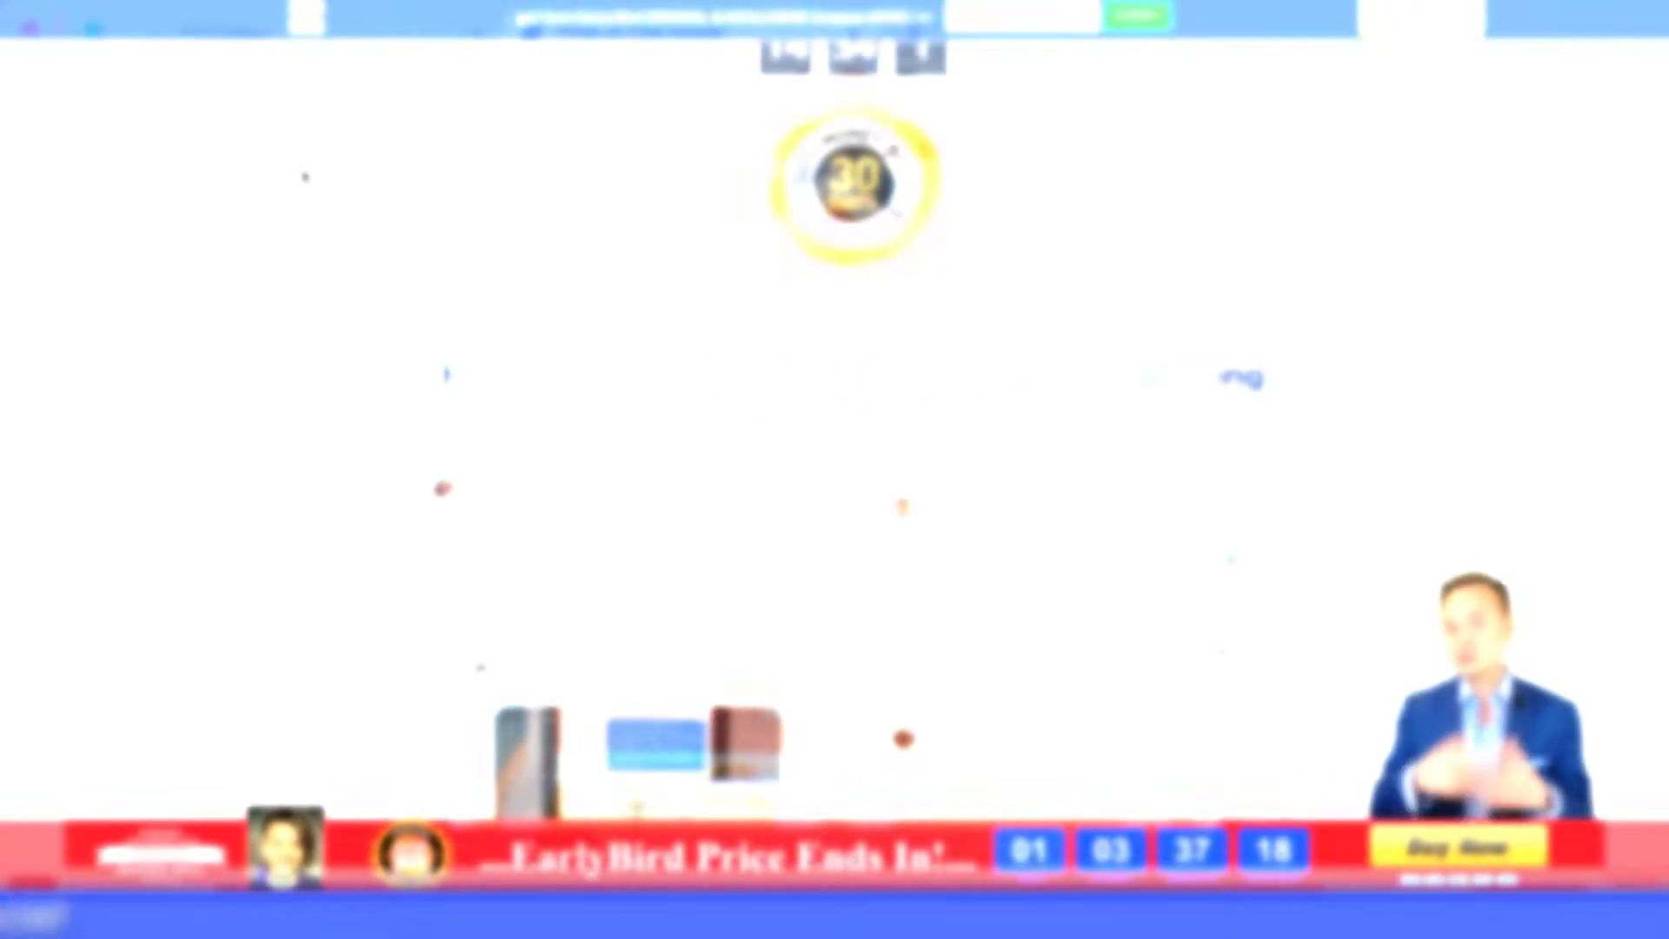
- Examine the testimonials and feature sections of the TXTVideo Direct sales page
{"action": "scroll", "coordinate": [439, 354], "scroll_direction": "down", "scroll_amount": 10}
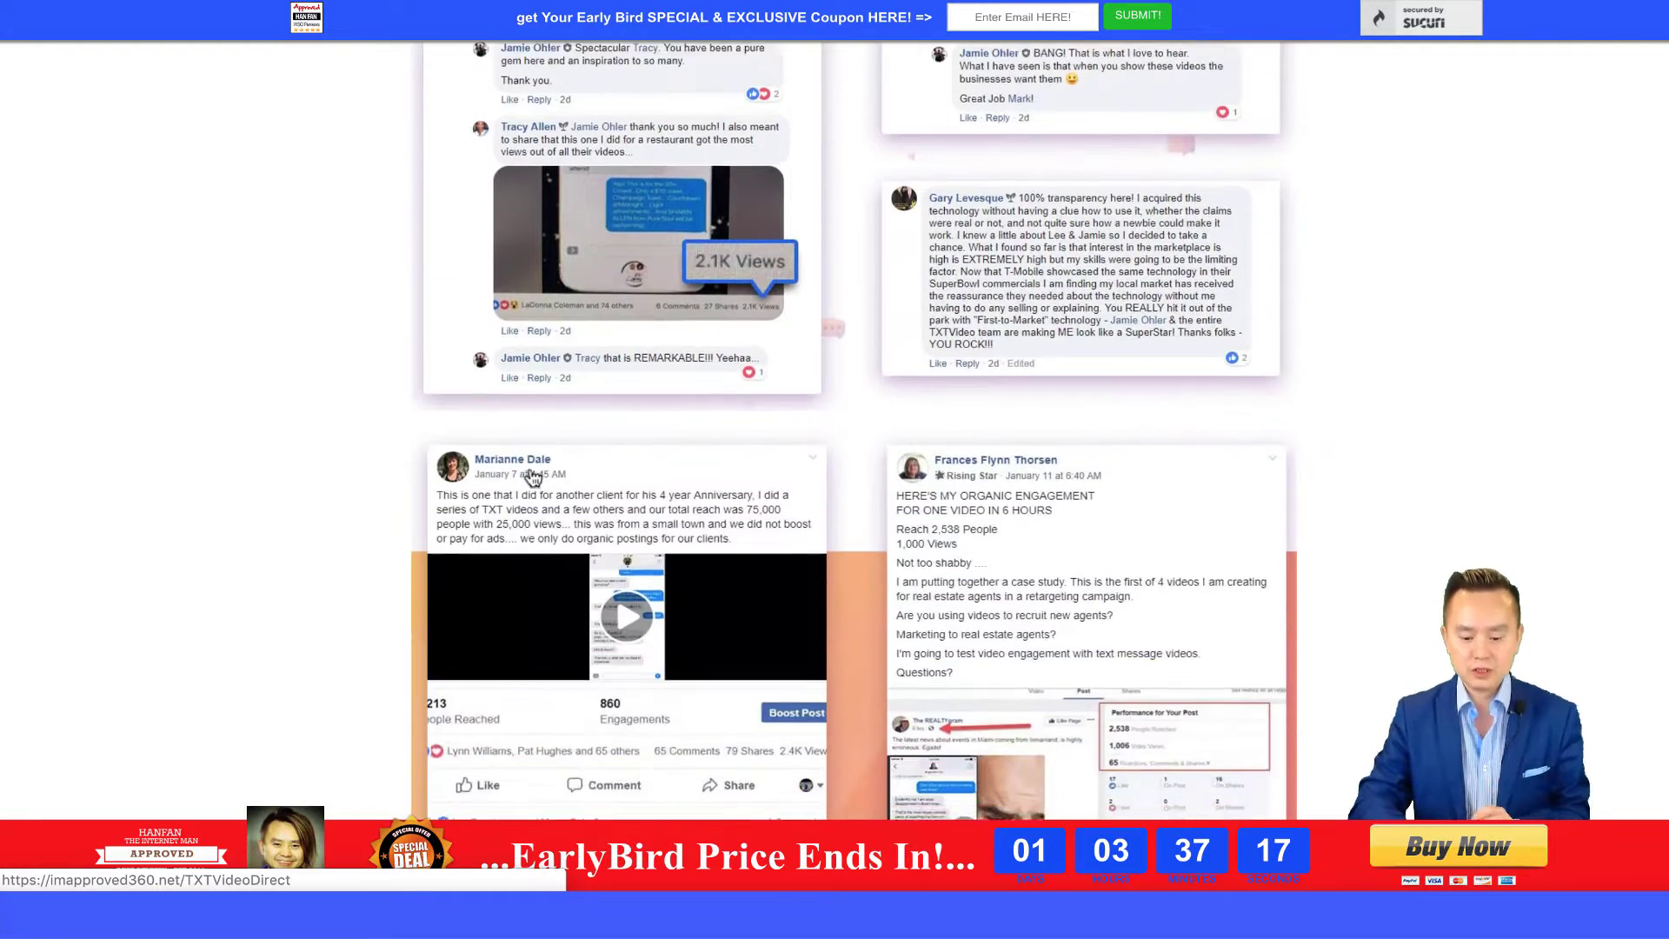
{"action": "scroll", "coordinate": [532, 476], "scroll_direction": "down", "scroll_amount": 15}
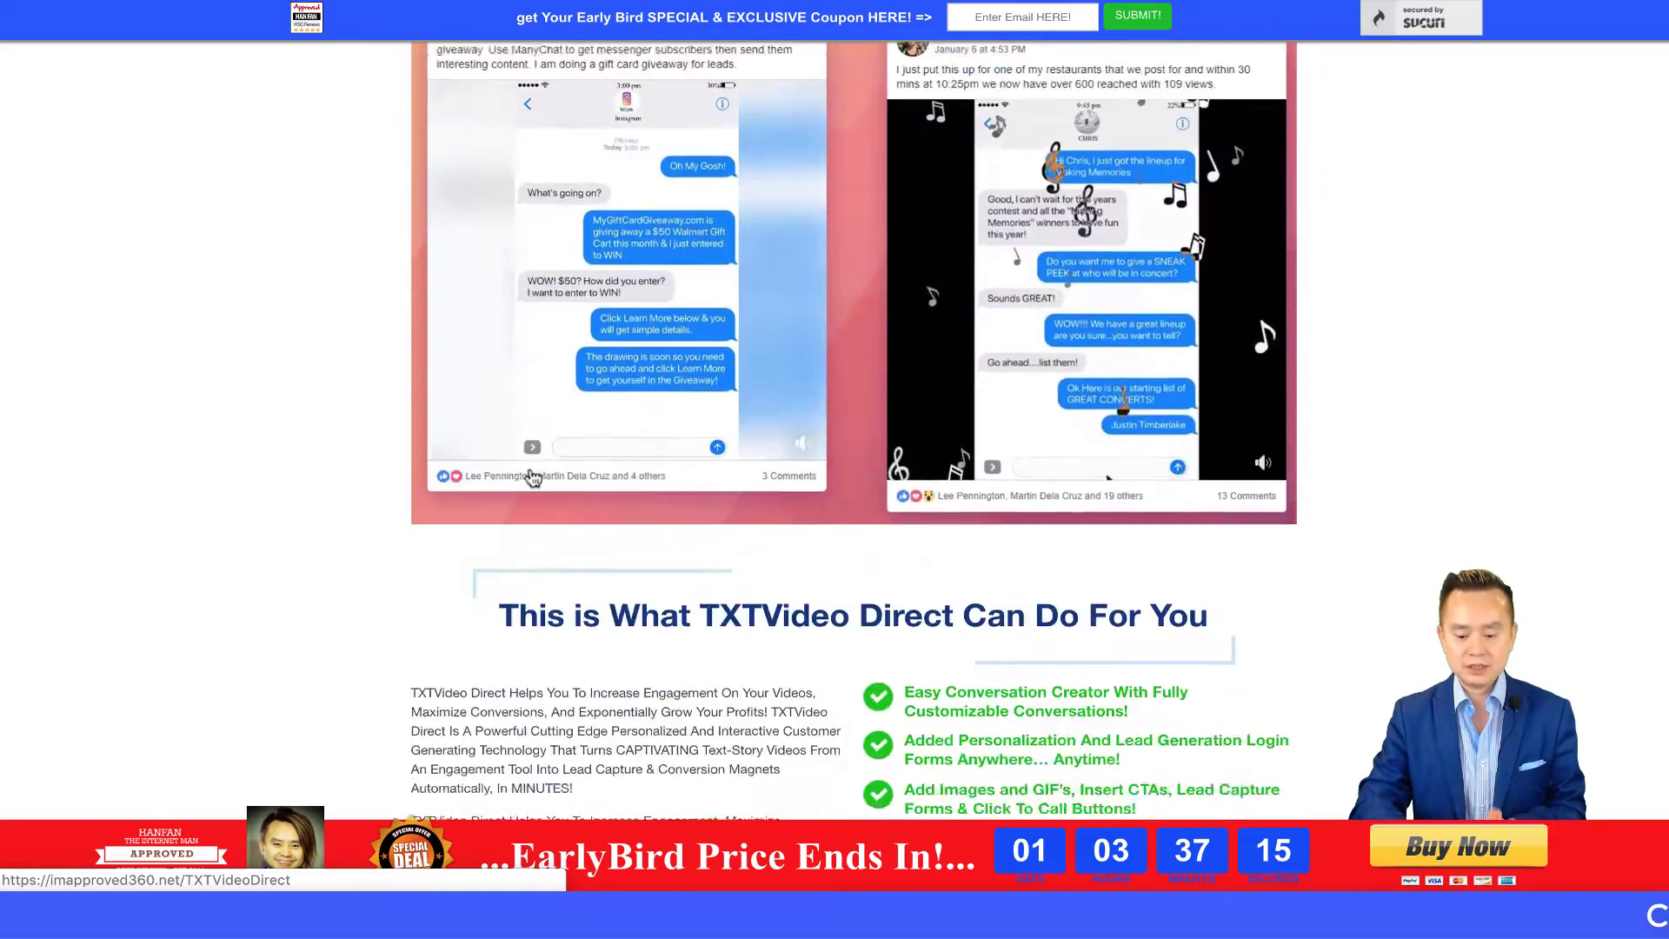
{"action": "scroll", "coordinate": [531, 469], "scroll_direction": "up", "scroll_amount": 1}
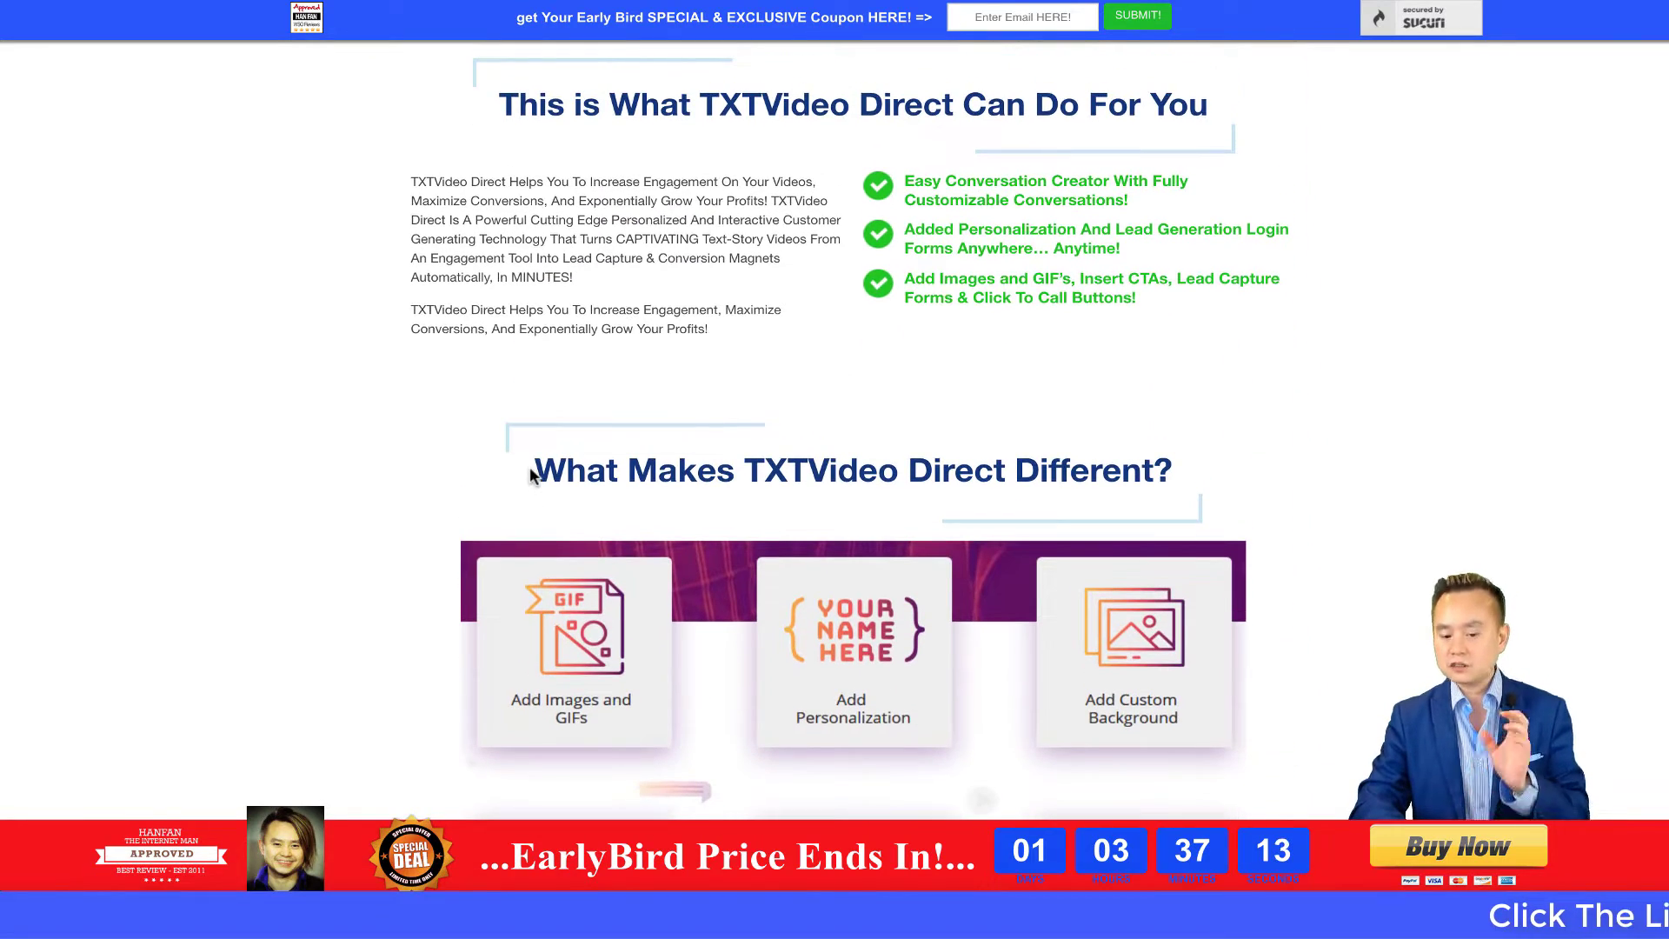